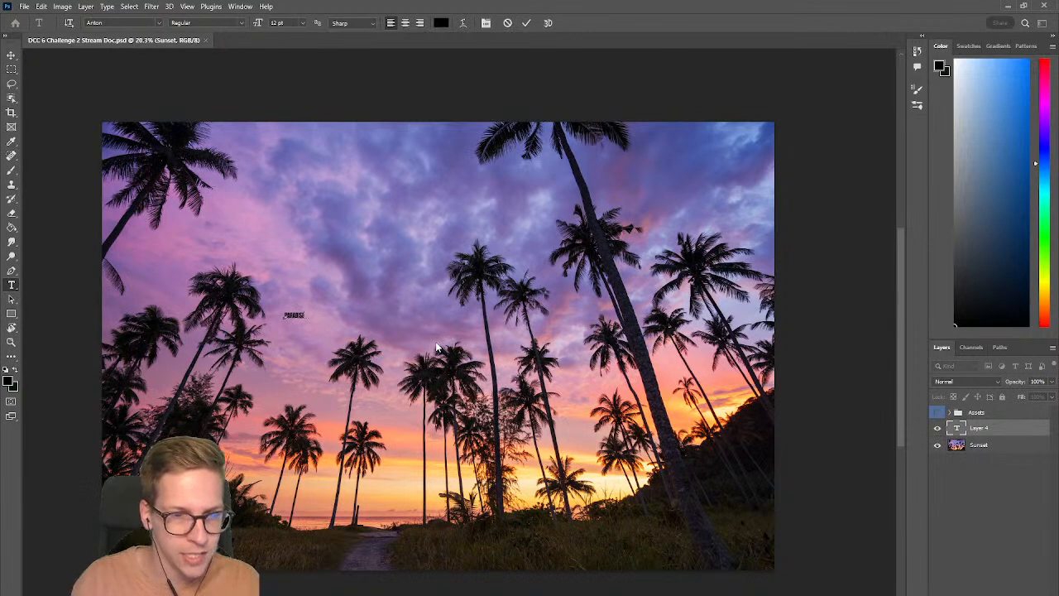
Step: Set the font size of the PARADISE text to 72 pt
{"action": "key", "text": "ctrl+a"}
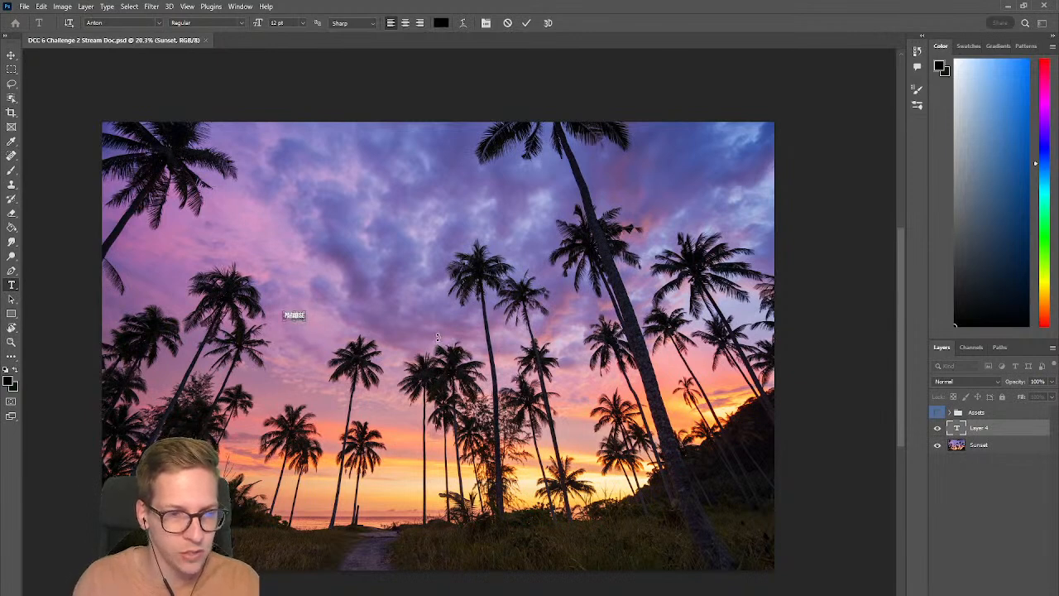
{"action": "left_click", "coordinate": [303, 23]}
{"action": "left_click", "coordinate": [281, 163]}
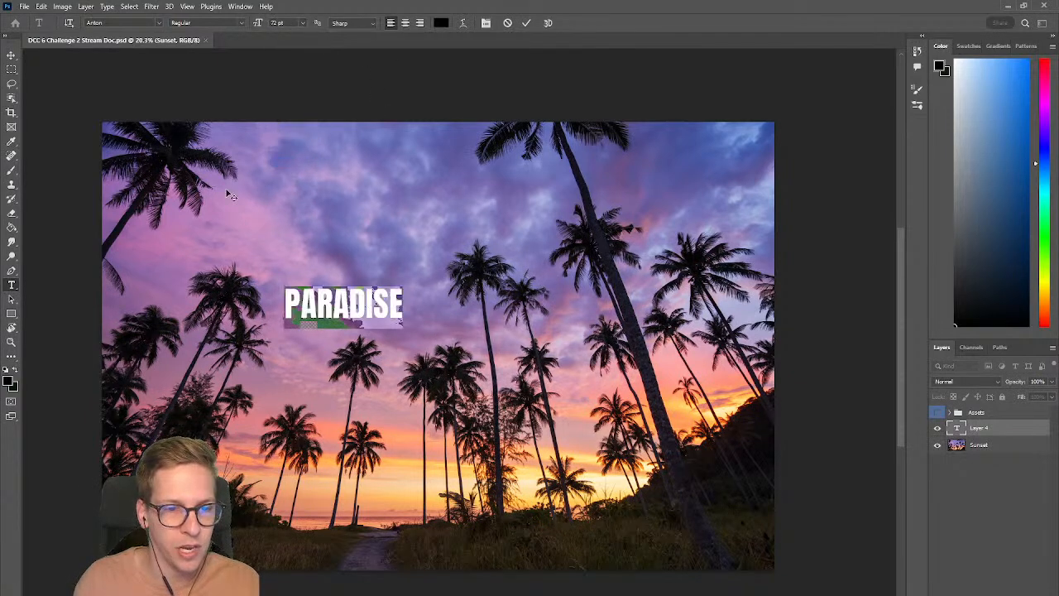
{"action": "left_click", "coordinate": [12, 56]}
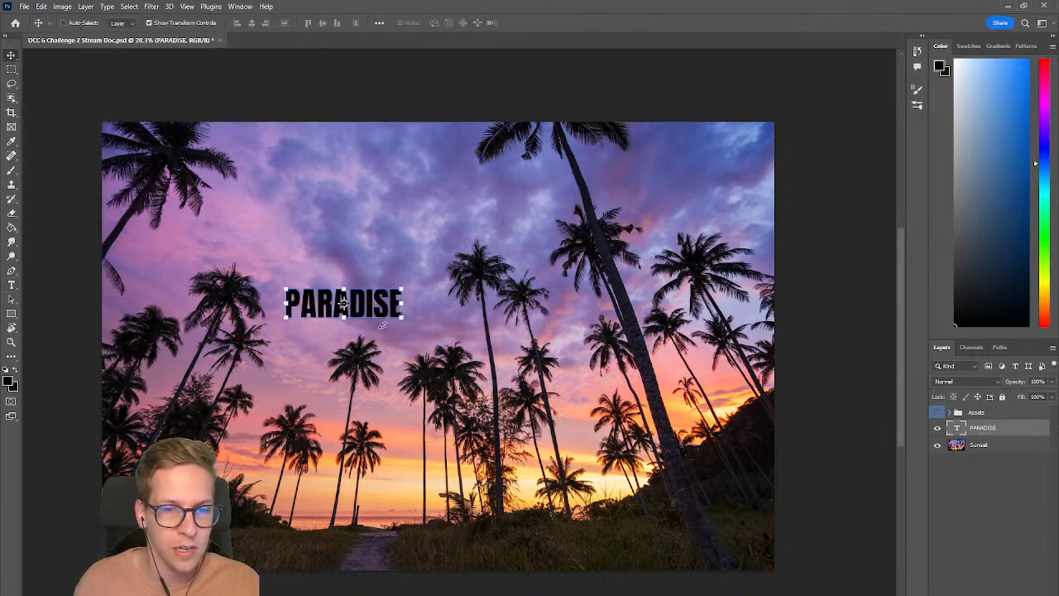
Step: Scale the PARADISE text up to about 425% and place it across the middle of the sunset image
{"action": "left_click_drag", "start_coordinate": [404, 313], "coordinate": [695, 378]}
{"action": "left_click_drag", "start_coordinate": [562, 329], "coordinate": [499, 360]}
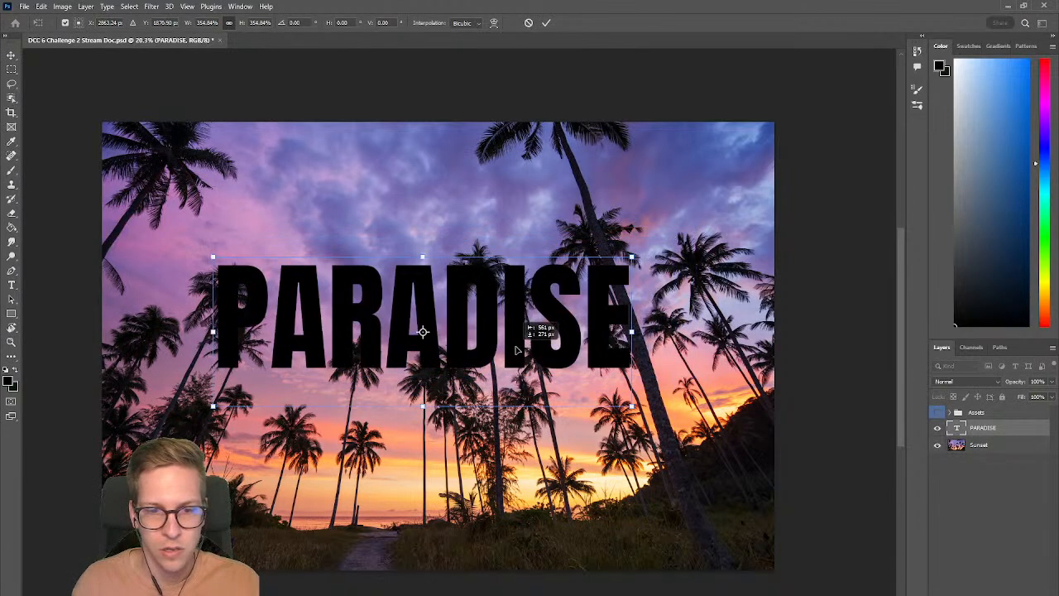
{"action": "key", "text": "shift+Down"}
{"action": "left_click_drag", "start_coordinate": [633, 263], "coordinate": [630, 290]}
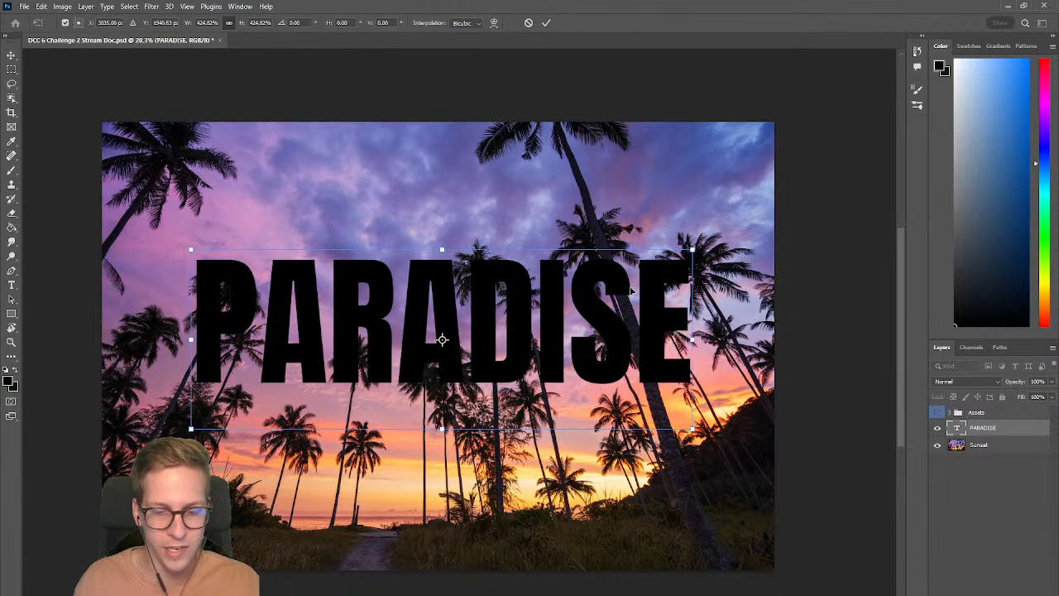
{"action": "key", "text": "Return"}
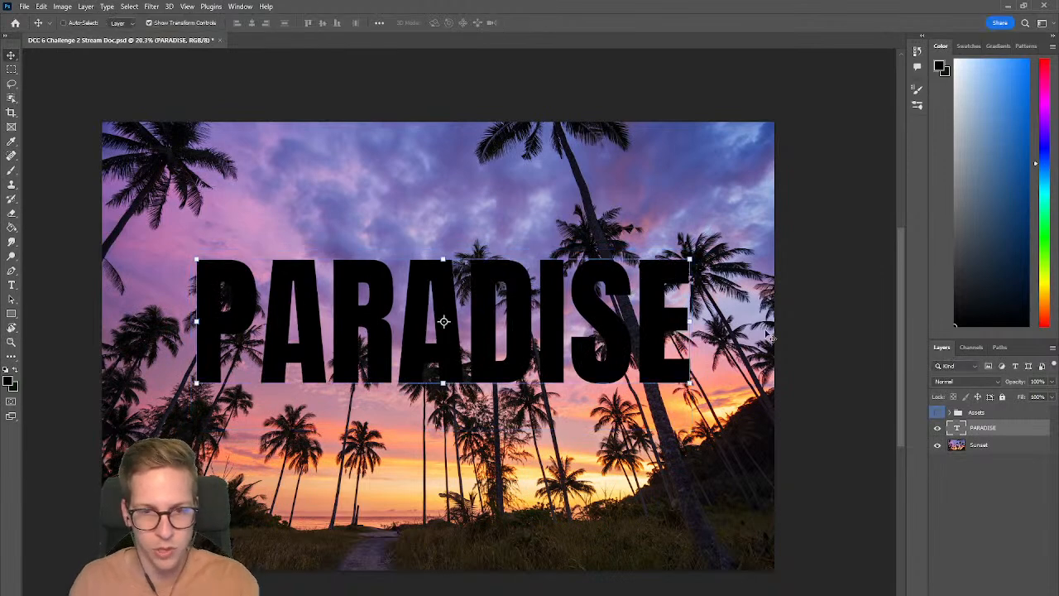
Step: Add a new empty layer between the Sunset image and the PARADISE text
{"action": "left_click", "coordinate": [984, 448]}
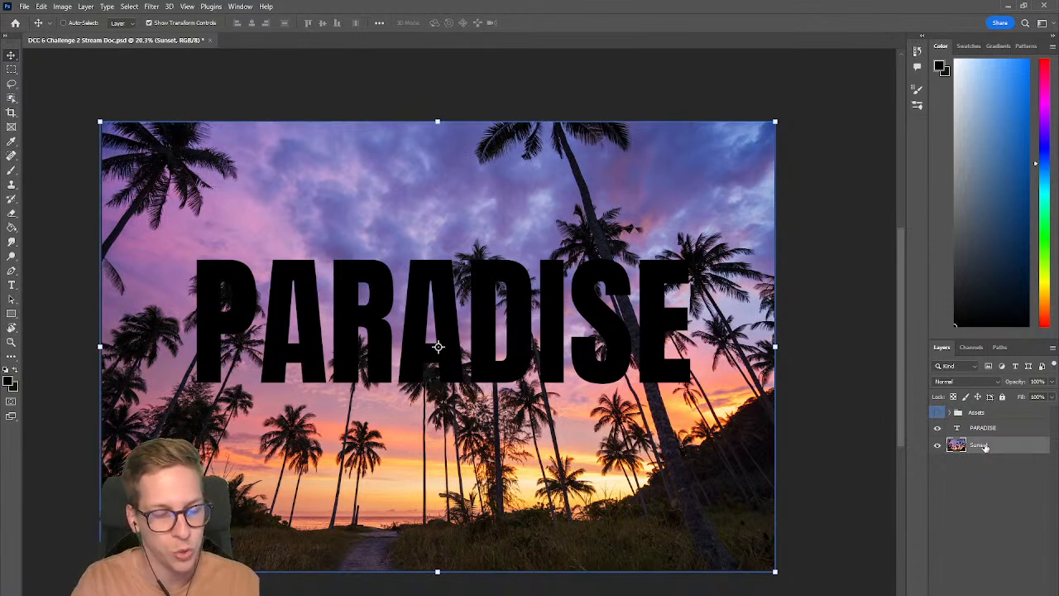
{"action": "key", "text": "ctrl+shift+n"}
{"action": "key", "text": "Return"}
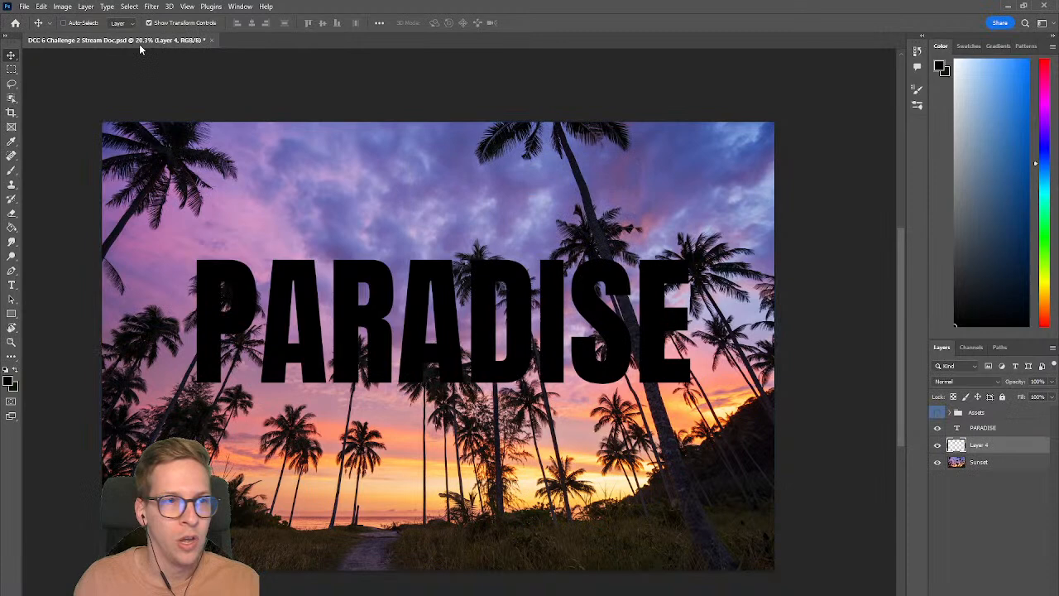
{"action": "left_click", "coordinate": [85, 7]}
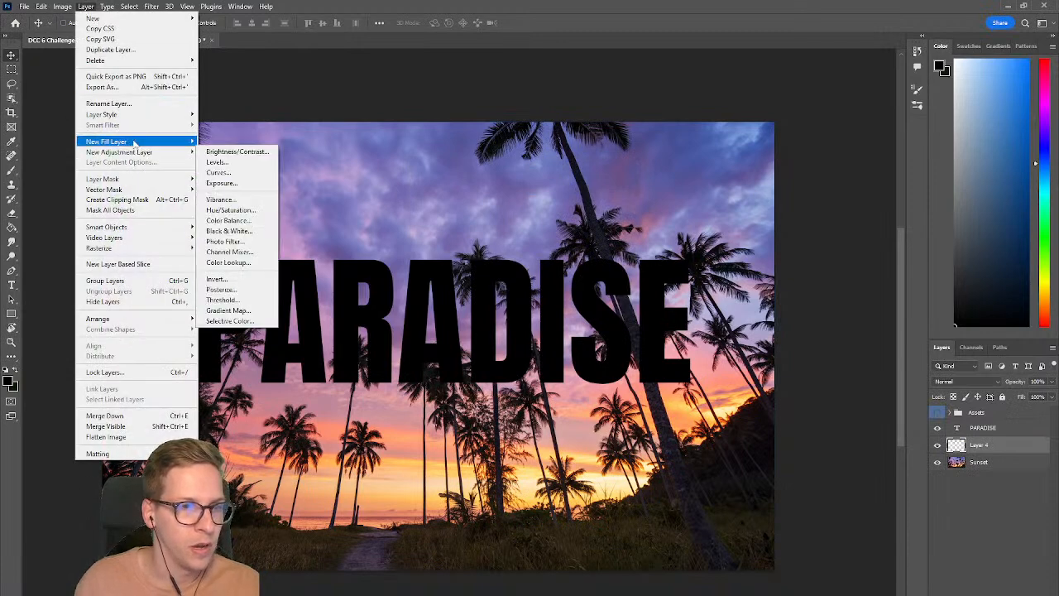
{"action": "mouse_move", "coordinate": [115, 20]}
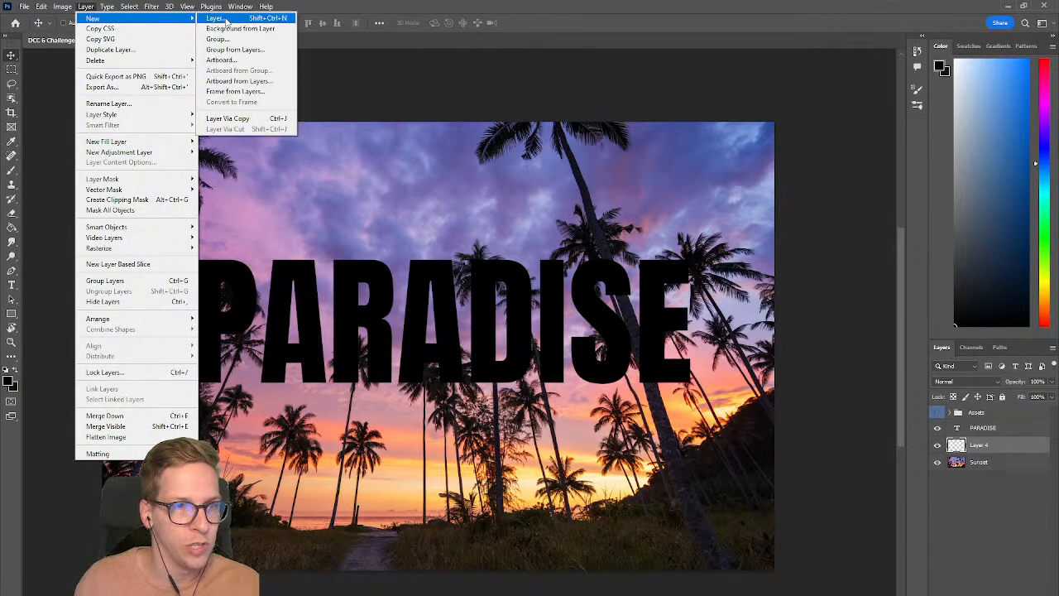
{"action": "left_click", "coordinate": [366, 8]}
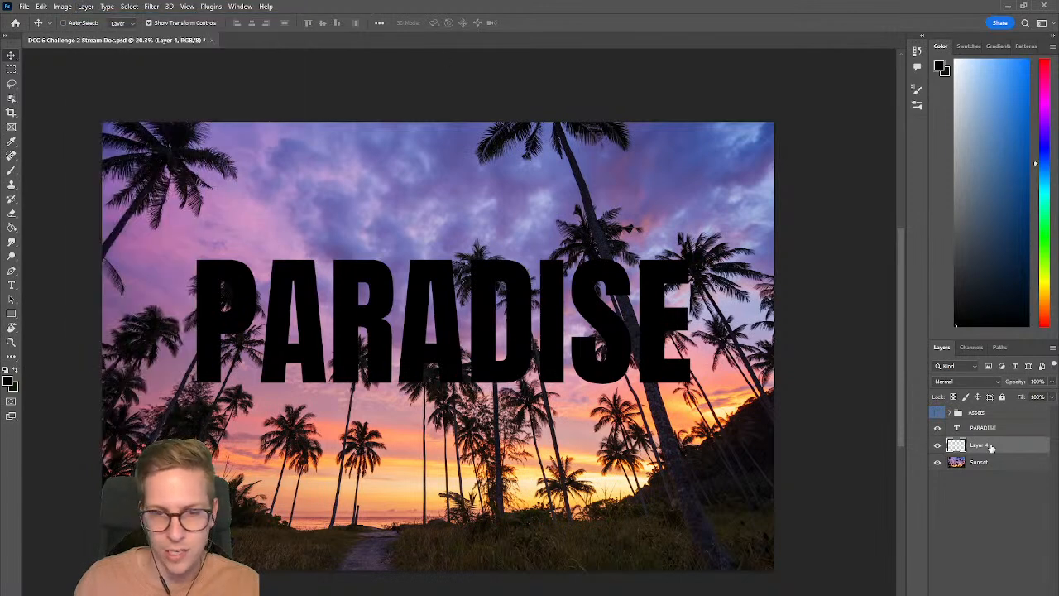
Step: Fill the empty layer with white using the Paint Bucket
{"action": "key", "text": "g"}
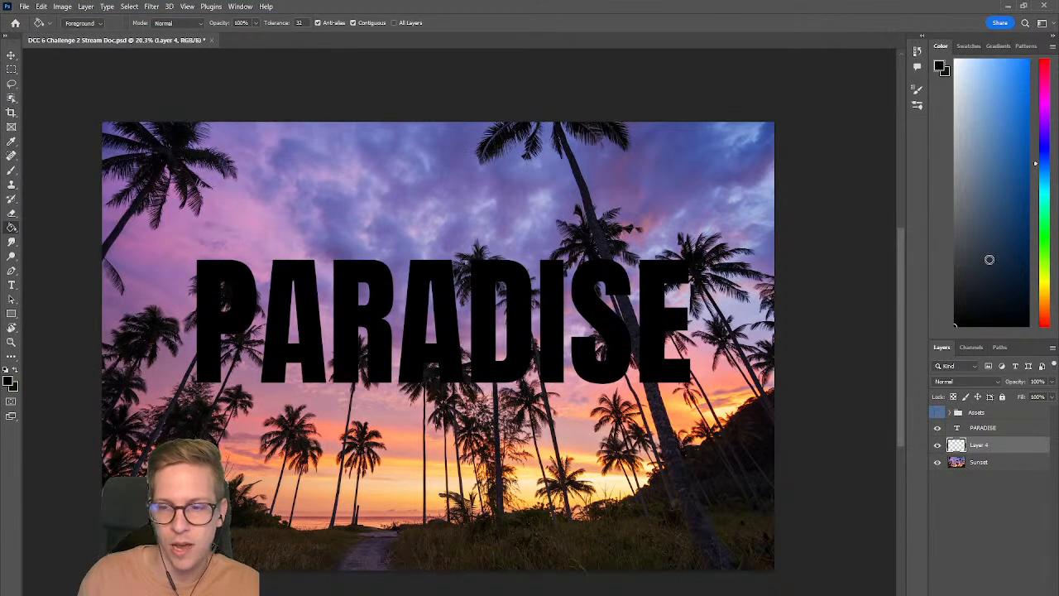
{"action": "key", "text": "x"}
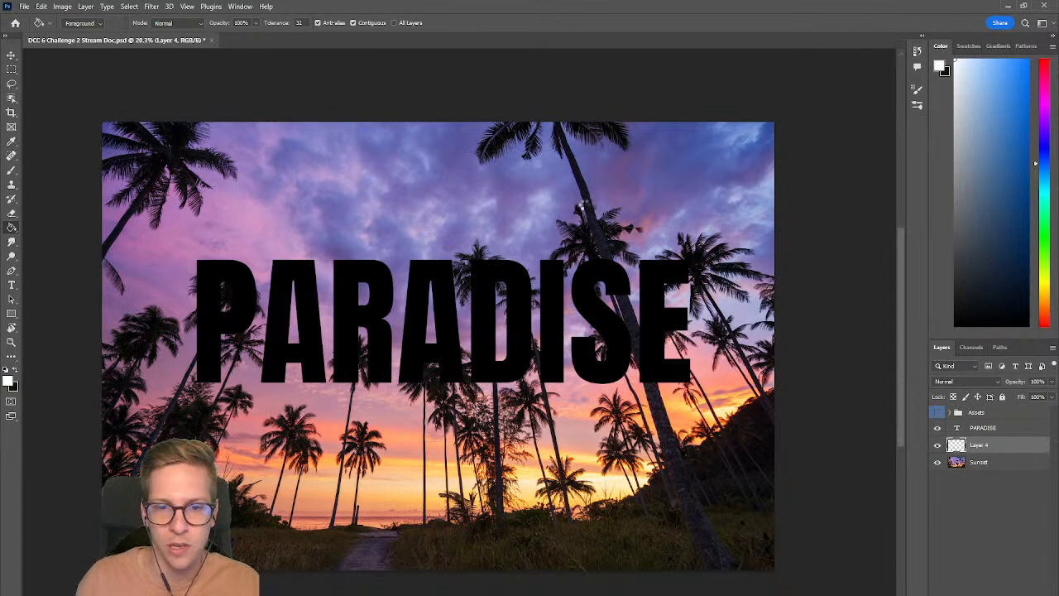
{"action": "left_click", "coordinate": [584, 202]}
Step: Move the Sunset layer above the PARADISE text and clip it to the text with a clipping mask
{"action": "left_click", "coordinate": [986, 465]}
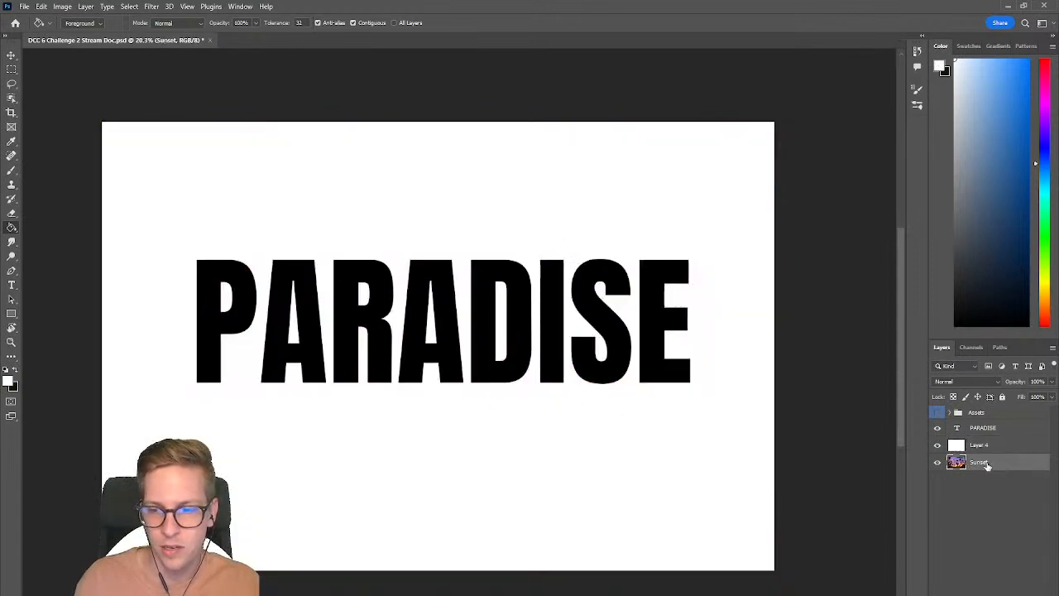
{"action": "left_click_drag", "start_coordinate": [988, 465], "coordinate": [981, 429]}
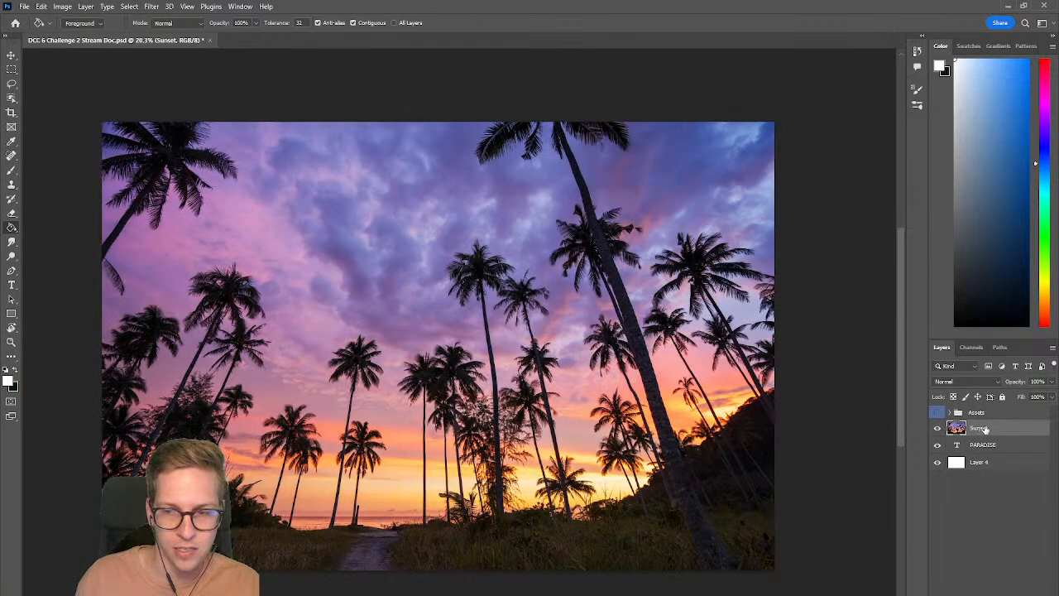
{"action": "right_click", "coordinate": [1001, 432]}
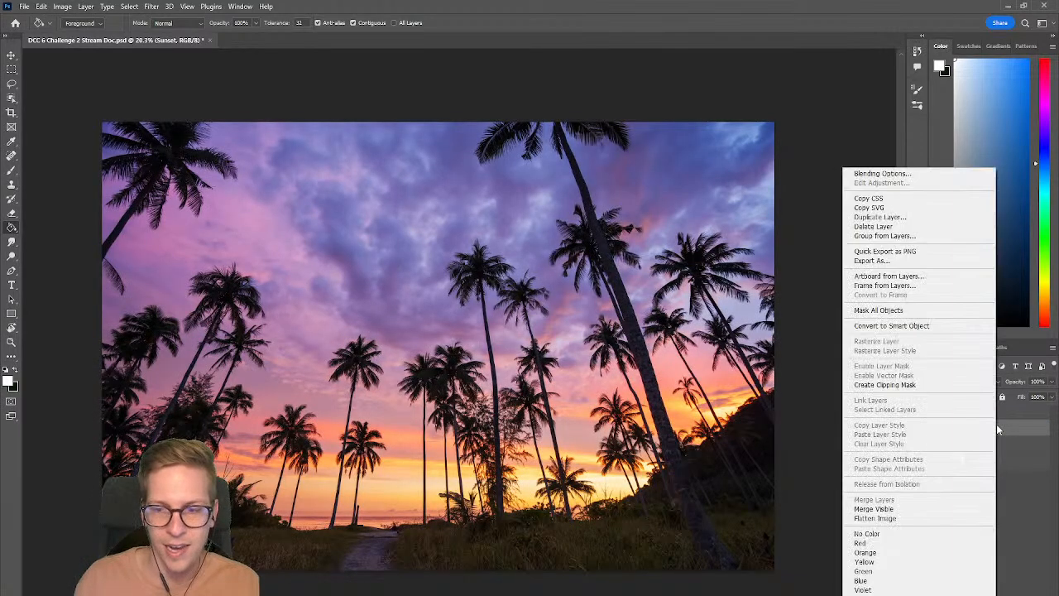
{"action": "left_click", "coordinate": [921, 386]}
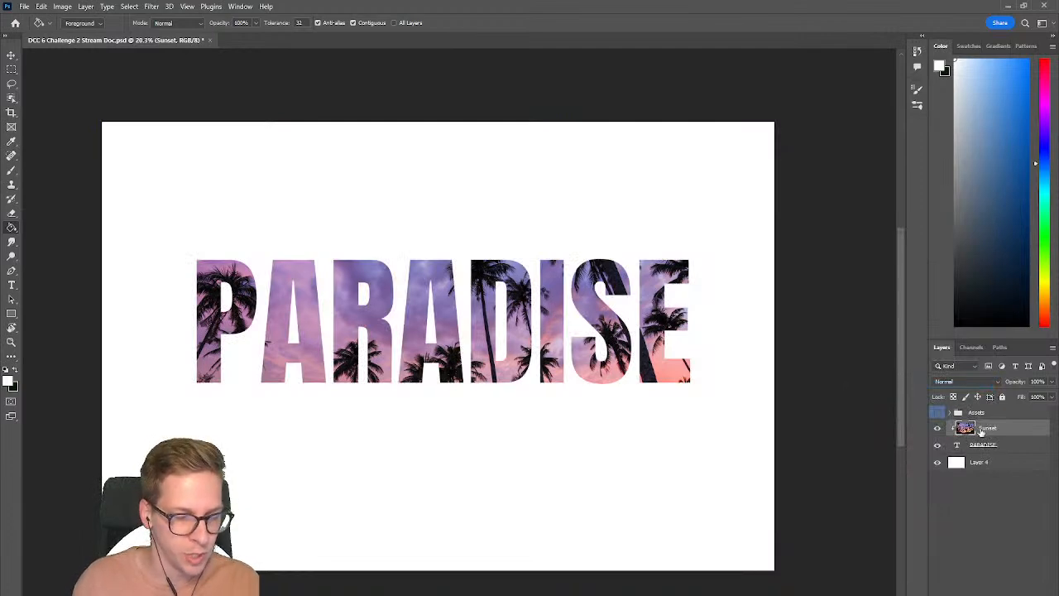
{"action": "left_click", "coordinate": [981, 431], "text": "alt"}
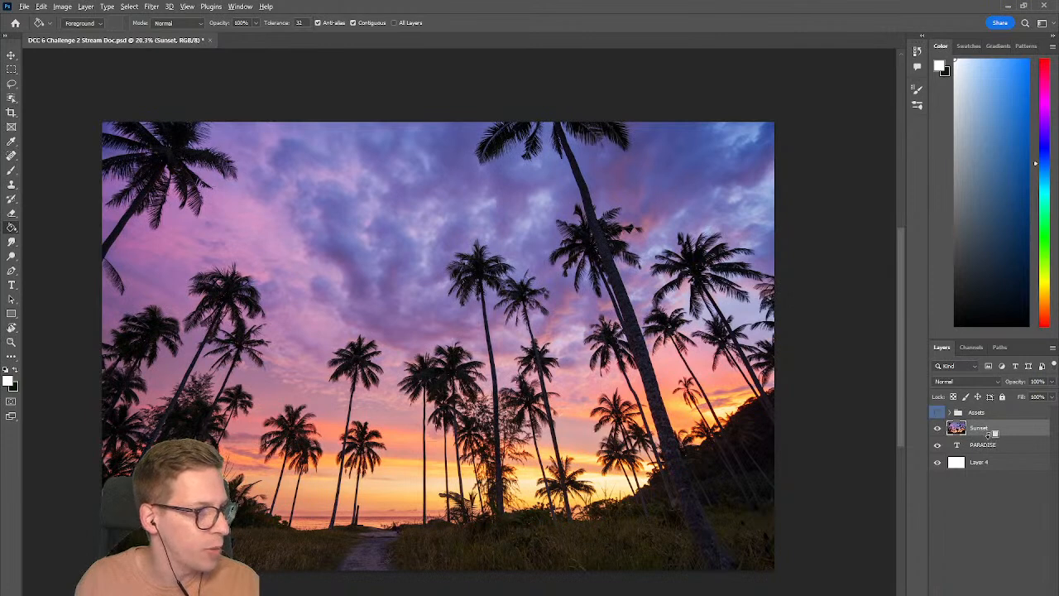
{"action": "left_click", "coordinate": [993, 435], "text": "alt"}
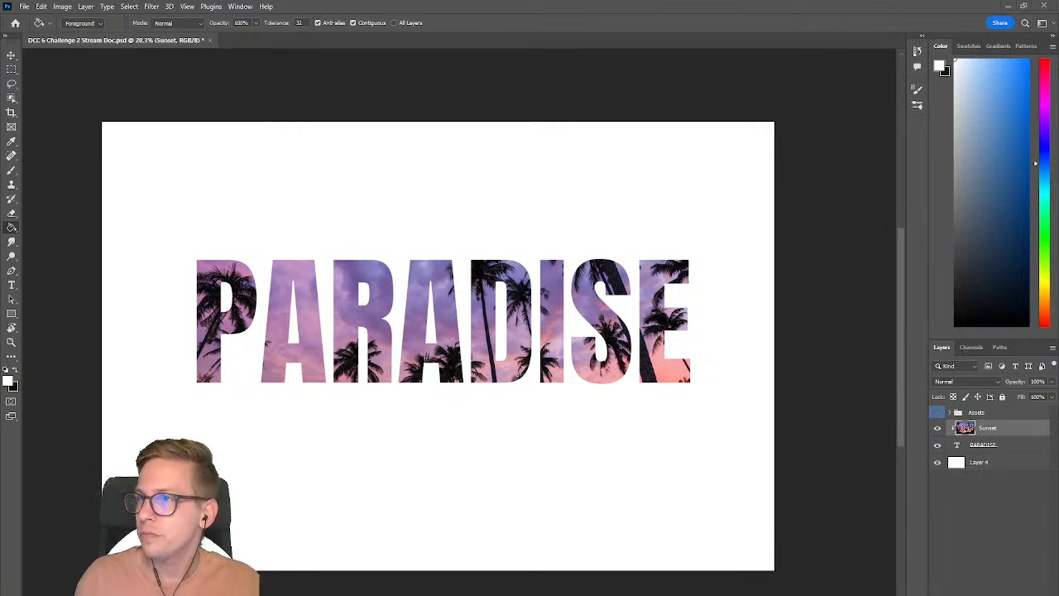
Step: Convert the clipped Sunset layer to a Smart Object
{"action": "right_click", "coordinate": [1014, 428]}
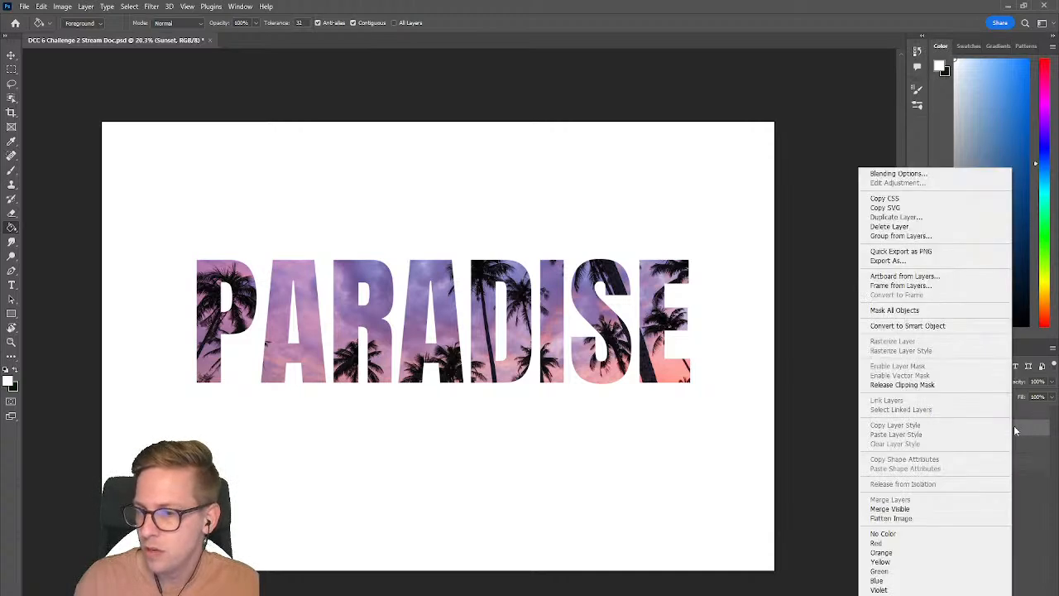
{"action": "left_click", "coordinate": [946, 326]}
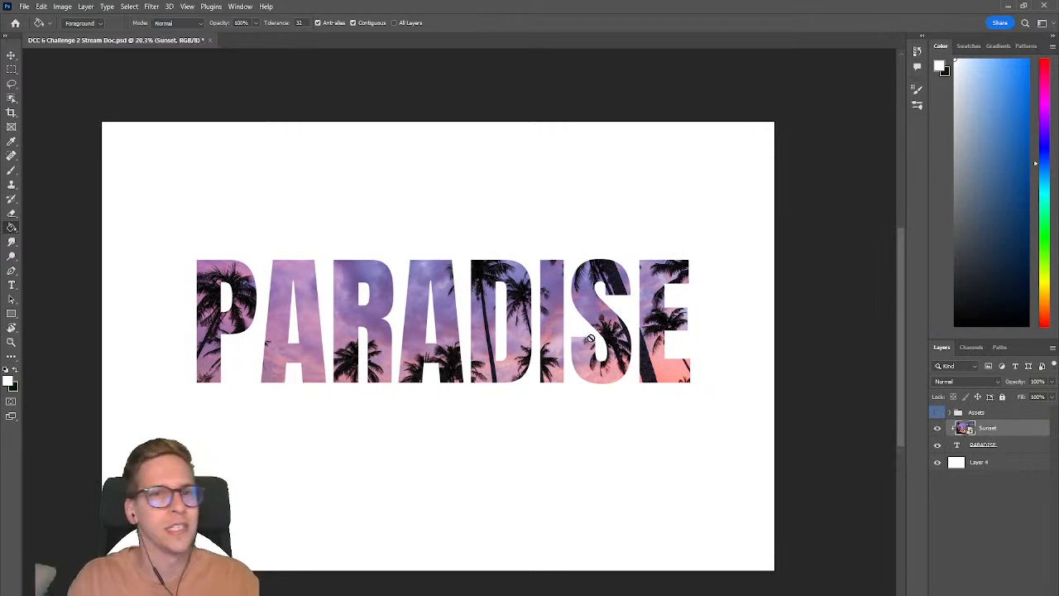
Step: Shift the Sunset image upward behind the letters and scale it down to about 91%
{"action": "key", "text": "v"}
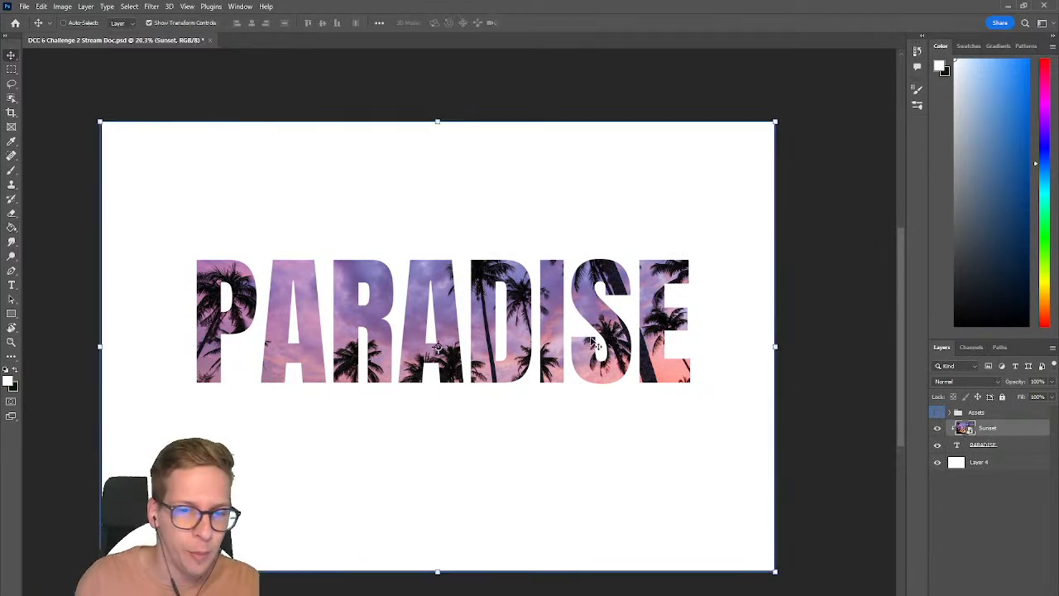
{"action": "left_click", "coordinate": [938, 428]}
{"action": "left_click", "coordinate": [937, 428]}
{"action": "left_click_drag", "start_coordinate": [718, 525], "coordinate": [697, 383]}
{"action": "scroll", "coordinate": [695, 251], "scroll_direction": "down", "scroll_amount": 2}
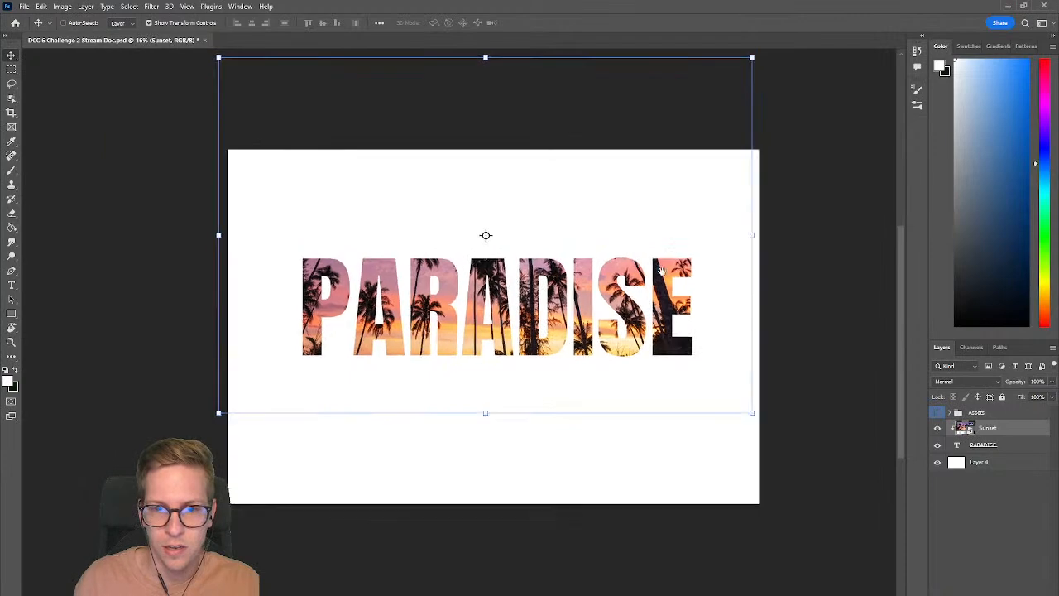
{"action": "left_click_drag", "start_coordinate": [716, 106], "coordinate": [675, 145]}
{"action": "left_click_drag", "start_coordinate": [493, 248], "coordinate": [511, 251]}
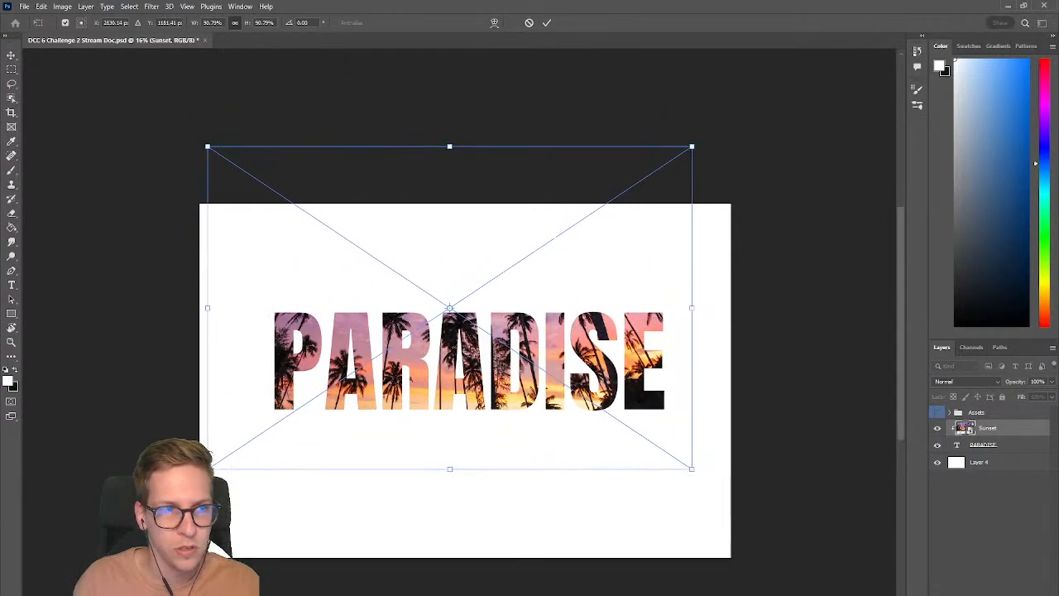
{"action": "key", "text": "Return"}
Step: Fine-tune the Sunset image inside the lettering by scaling it to about 89.5% and repositioning it
{"action": "left_click_drag", "start_coordinate": [361, 246], "coordinate": [438, 223]}
{"action": "key", "text": "ctrl+t"}
{"action": "left_click_drag", "start_coordinate": [723, 125], "coordinate": [717, 131]}
{"action": "left_click_drag", "start_coordinate": [611, 222], "coordinate": [603, 259]}
{"action": "scroll", "coordinate": [515, 378], "scroll_direction": "up", "scroll_amount": 1}
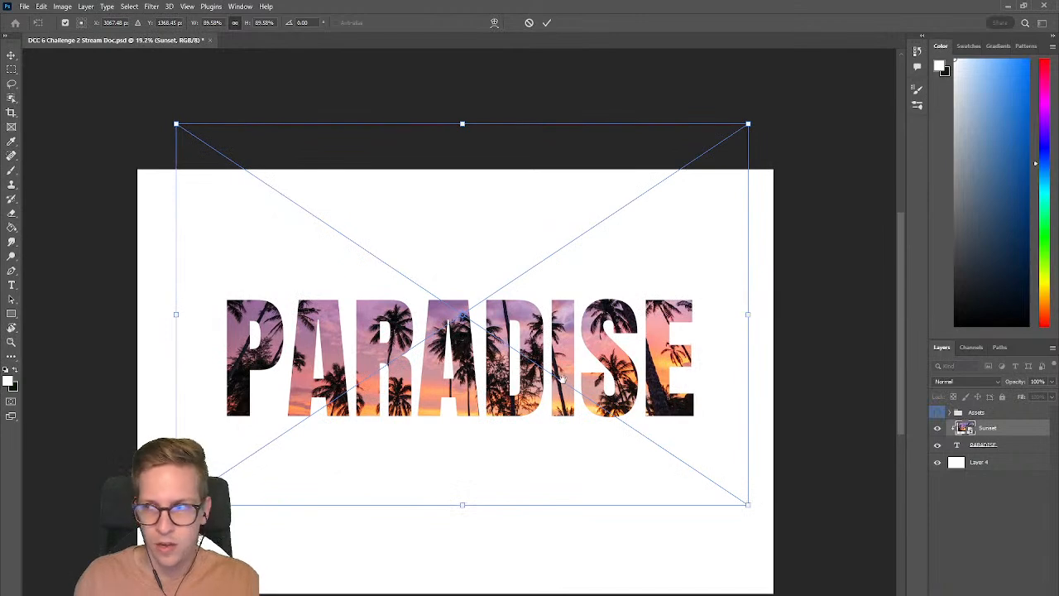
{"action": "left_click_drag", "start_coordinate": [565, 380], "coordinate": [592, 359]}
{"action": "key", "text": "Return"}
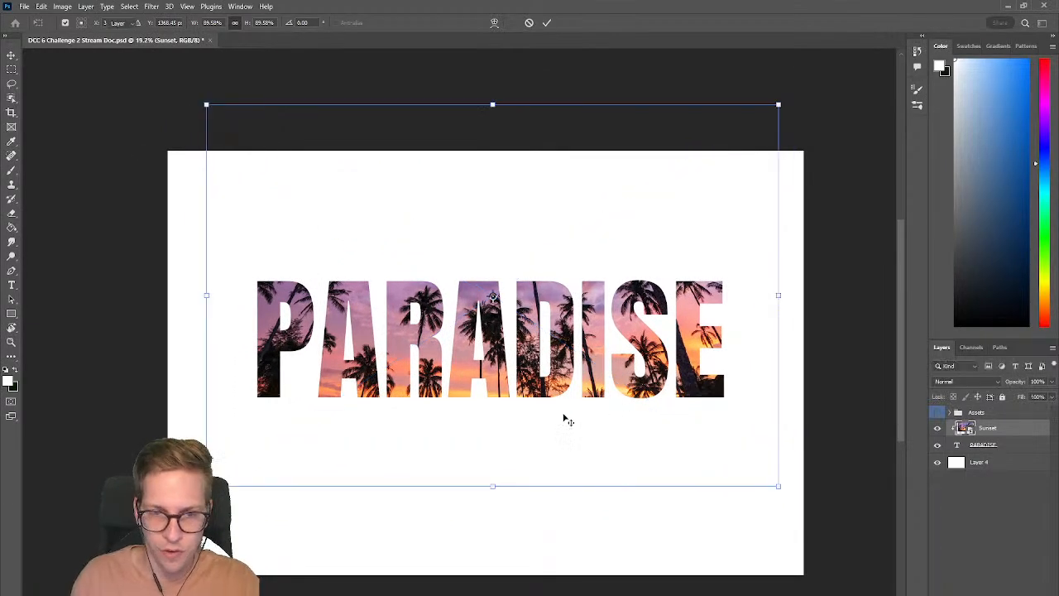
Step: Add a drop shadow to the PARADISE text layer with 39% opacity and a 115° angle
{"action": "left_click", "coordinate": [1009, 451]}
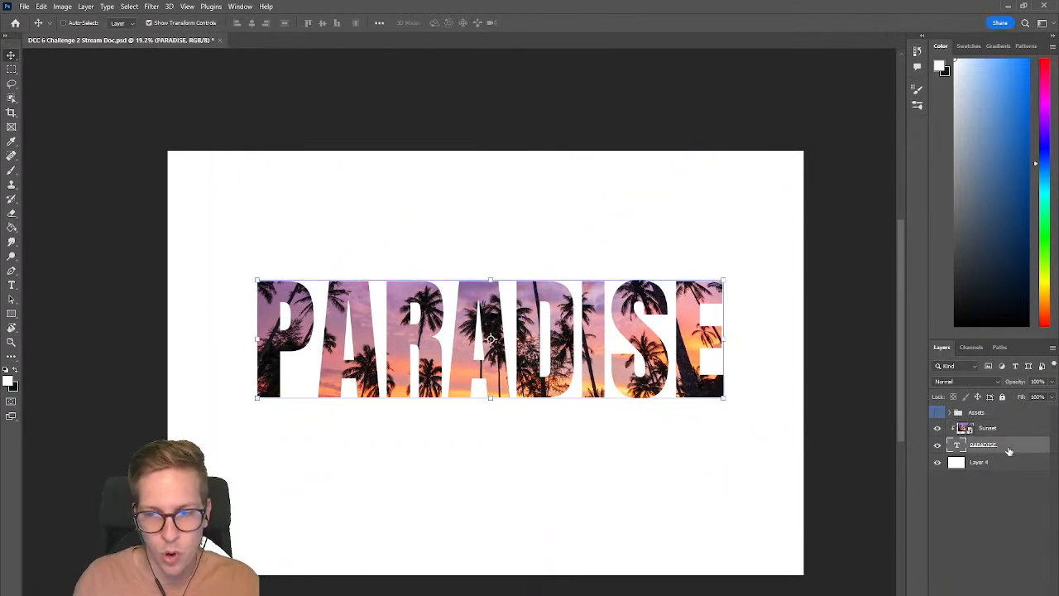
{"action": "double_click", "coordinate": [1009, 447]}
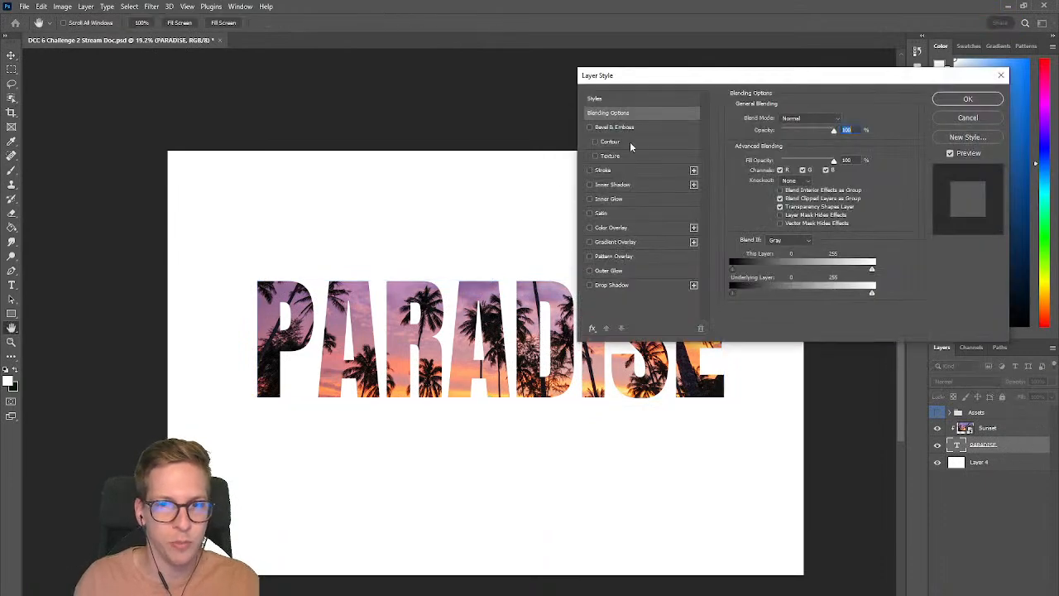
{"action": "left_click", "coordinate": [601, 285]}
{"action": "left_click_drag", "start_coordinate": [649, 85], "coordinate": [477, 91]}
{"action": "left_click", "coordinate": [778, 162]}
{"action": "left_click", "coordinate": [778, 162]}
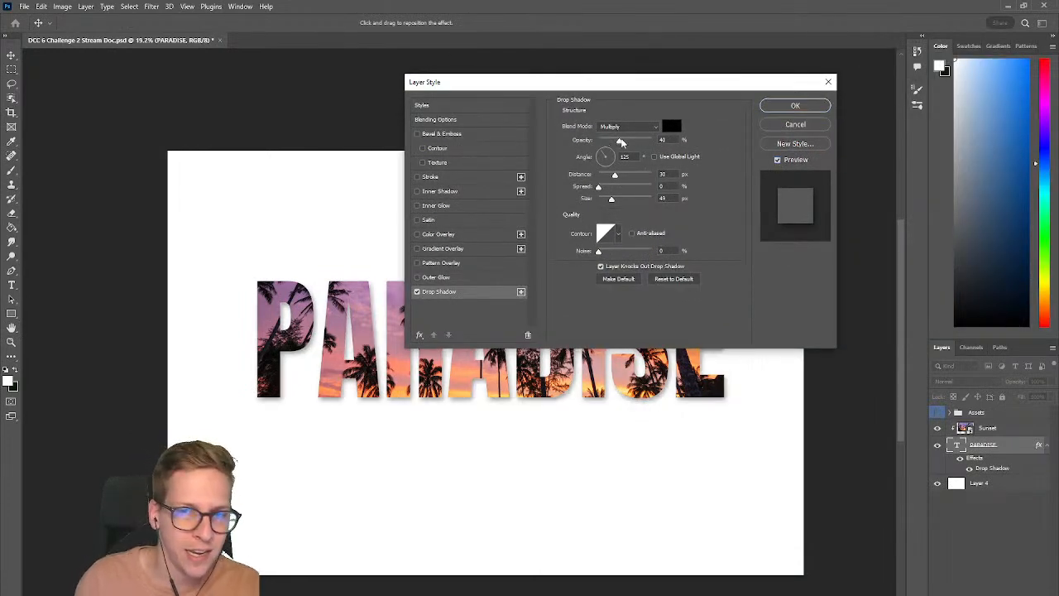
{"action": "mouse_move", "coordinate": [601, 152]}
{"action": "left_mouse_down"}
{"action": "mouse_move", "coordinate": [617, 157]}
{"action": "mouse_move", "coordinate": [605, 157]}
{"action": "mouse_move", "coordinate": [616, 139]}
{"action": "mouse_move", "coordinate": [713, 147]}
{"action": "mouse_move", "coordinate": [618, 144]}
{"action": "left_mouse_up"}
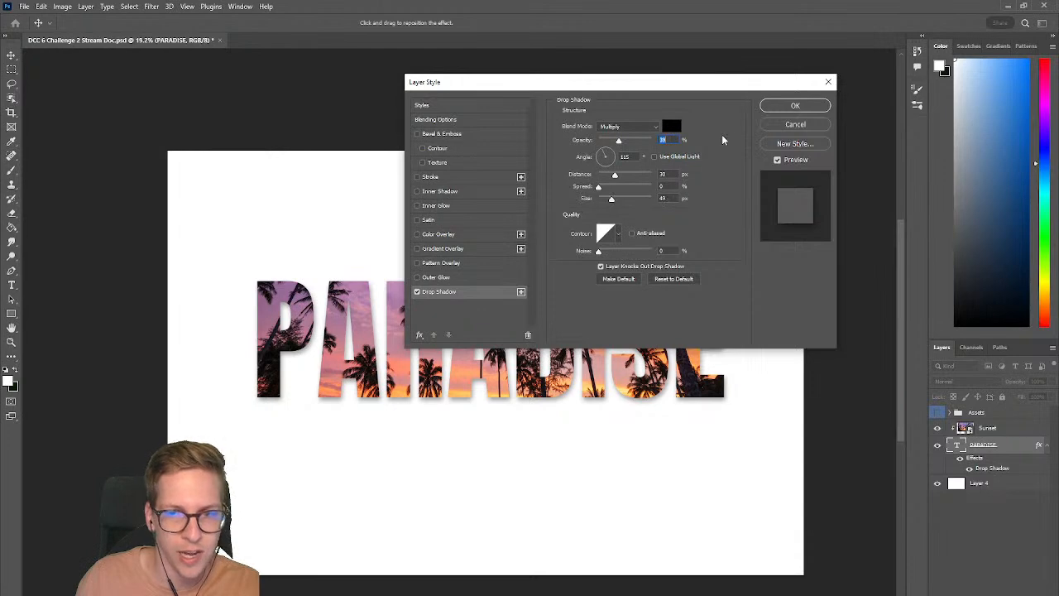
{"action": "left_click", "coordinate": [790, 111]}
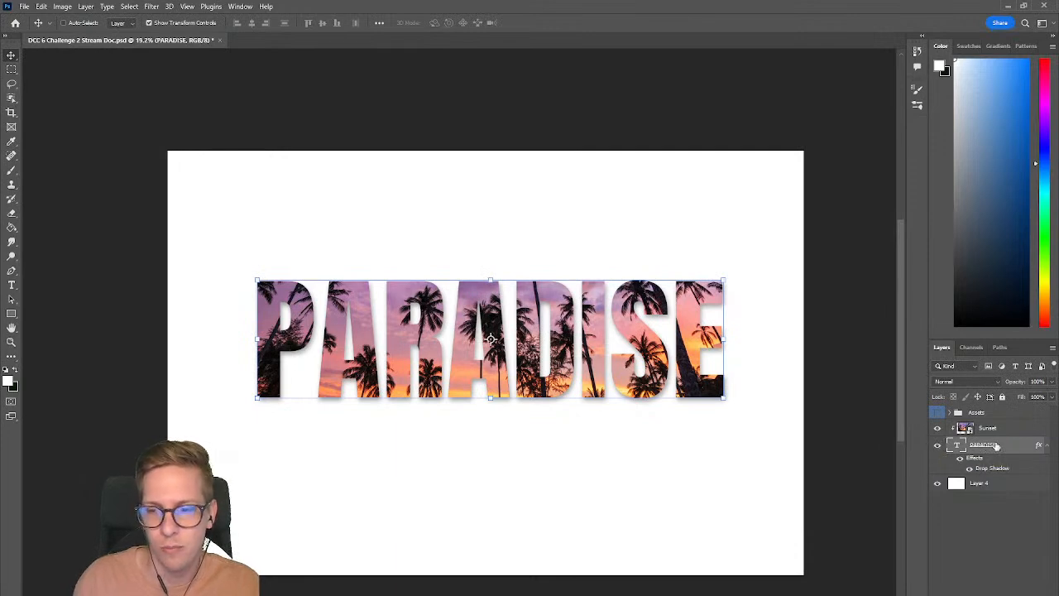
Step: Recolour the white background layer, trying light blue and cyan fills before settling on a bright turquoise fill
{"action": "left_click", "coordinate": [976, 483]}
{"action": "key", "text": "g"}
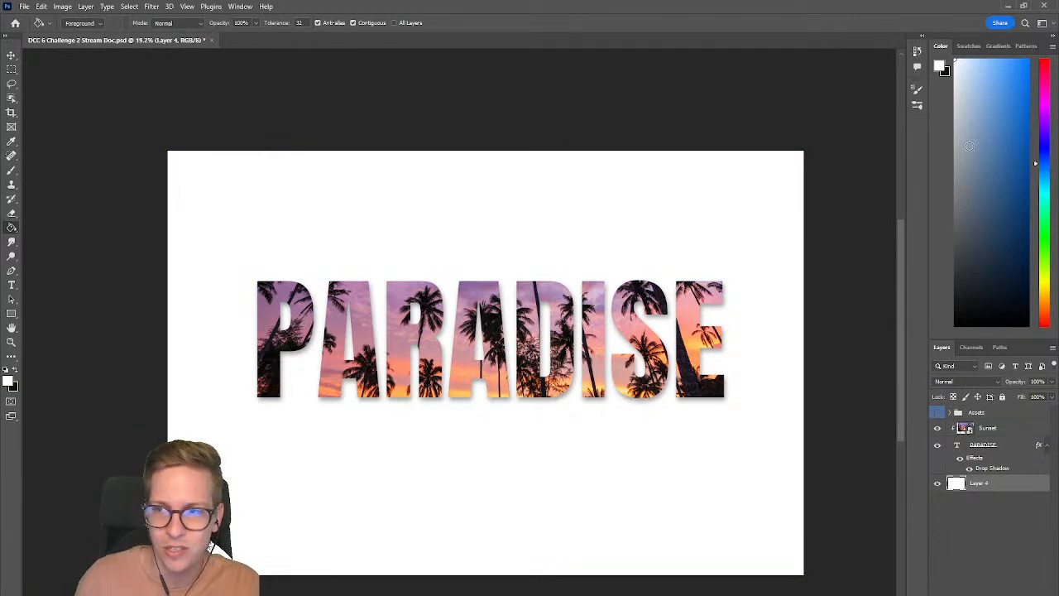
{"action": "left_click", "coordinate": [996, 128]}
{"action": "left_click_drag", "start_coordinate": [996, 128], "coordinate": [1002, 85]}
{"action": "left_click_drag", "start_coordinate": [1042, 172], "coordinate": [1044, 184]}
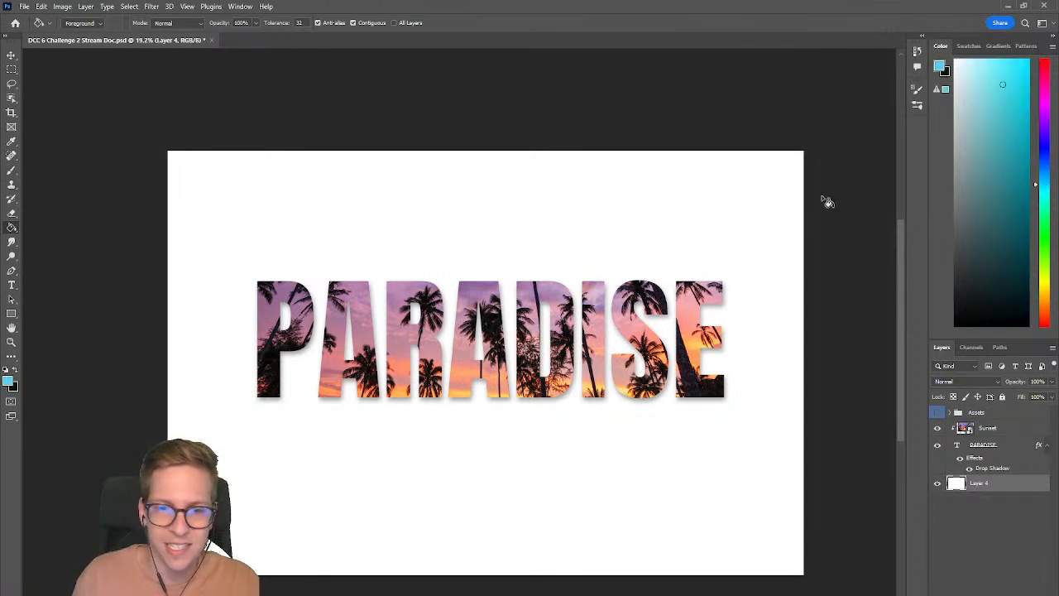
{"action": "left_click", "coordinate": [604, 250]}
{"action": "left_click", "coordinate": [1001, 69]}
{"action": "left_click", "coordinate": [627, 227]}
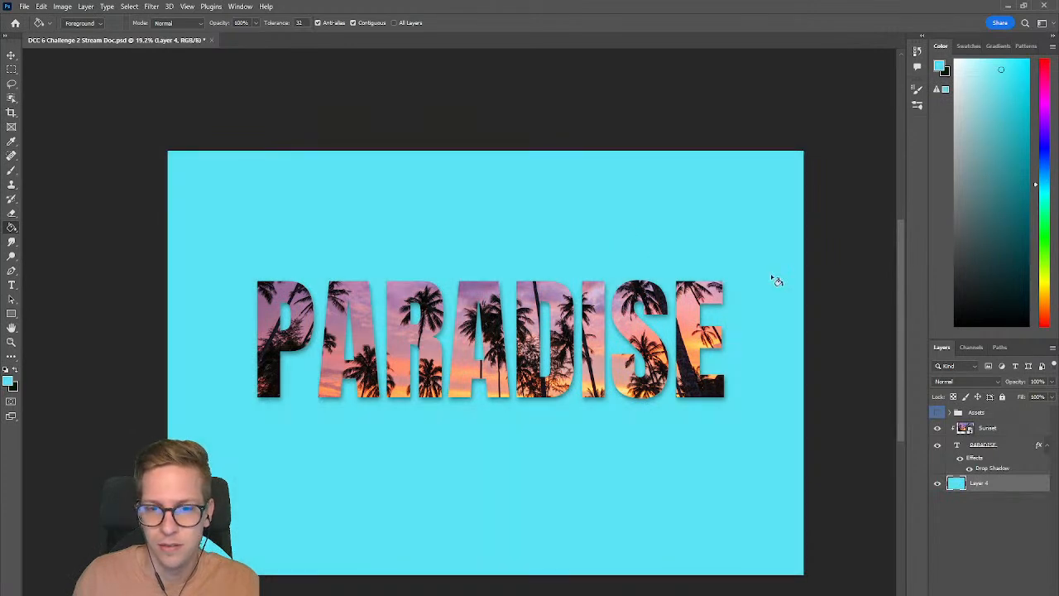
{"action": "left_click", "coordinate": [1044, 197]}
{"action": "left_click", "coordinate": [649, 229]}
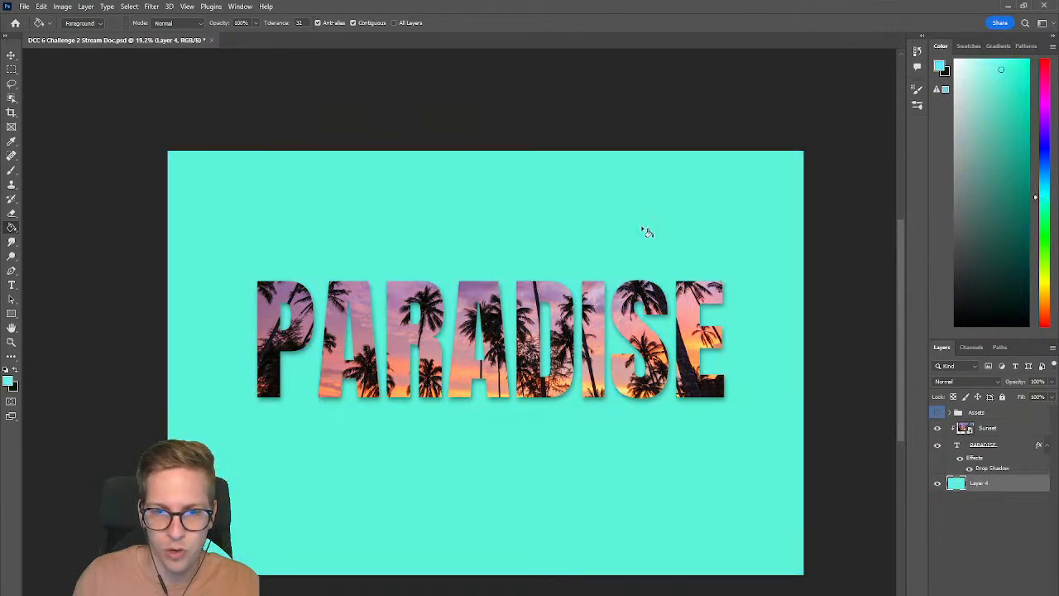
Step: Refill the background layer with a slightly bluer shade of turquoise
{"action": "left_click", "coordinate": [1044, 193]}
{"action": "left_click", "coordinate": [628, 222]}
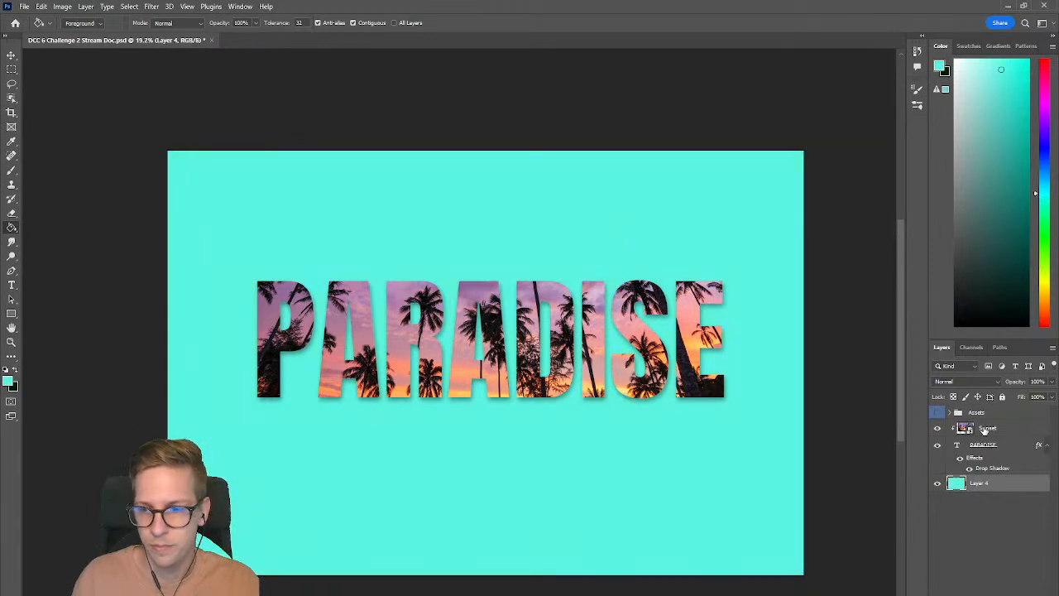
Step: Move the Sunset and PARADISE layers together about 166 px down the canvas
{"action": "left_click", "coordinate": [1007, 431]}
{"action": "left_click", "coordinate": [996, 446]}
{"action": "left_click", "coordinate": [1002, 434], "text": "shift"}
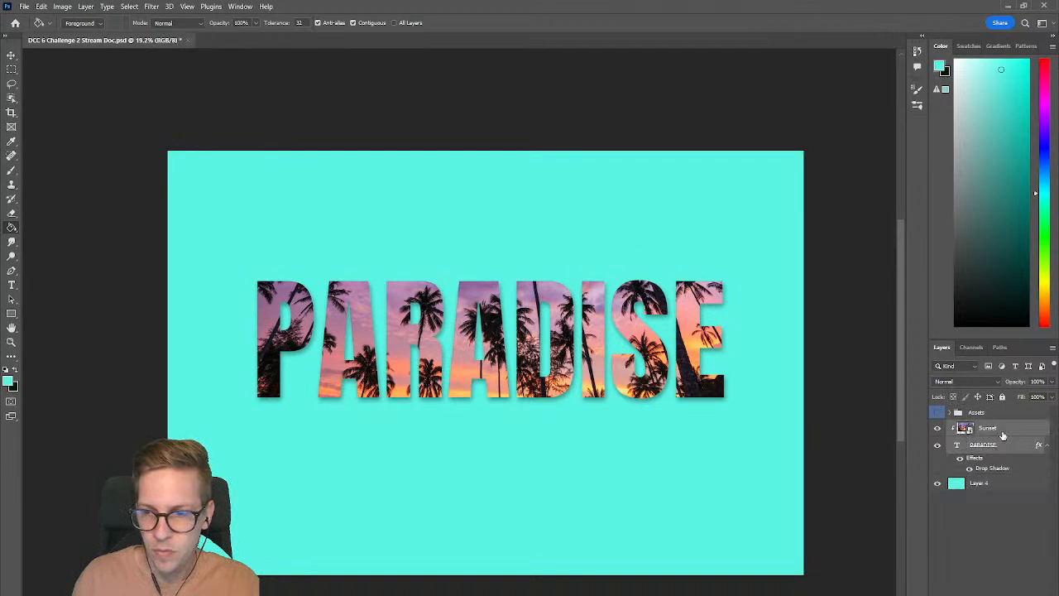
{"action": "key", "text": "v"}
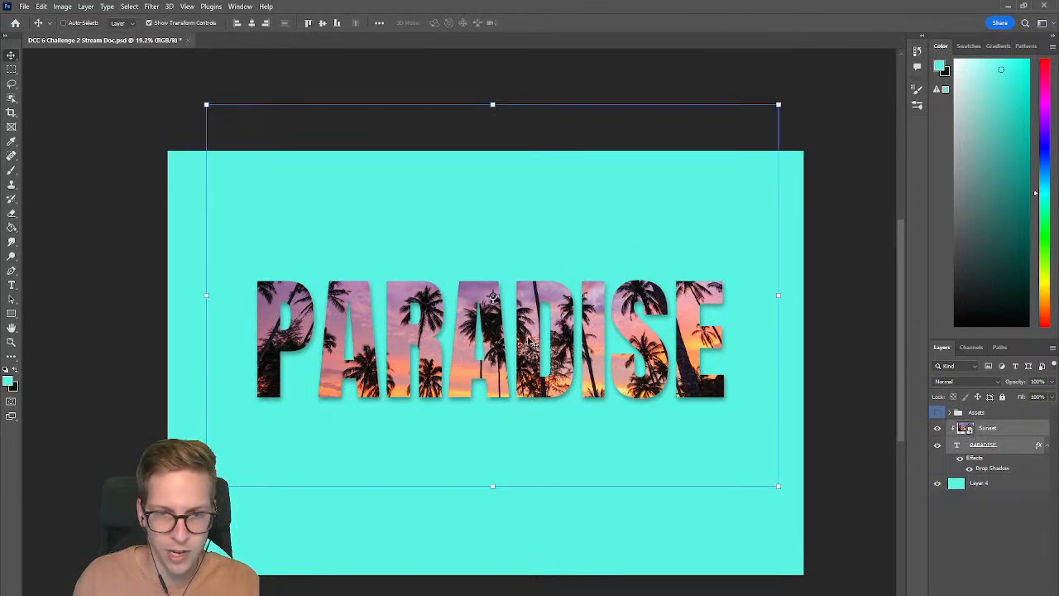
{"action": "left_click_drag", "start_coordinate": [547, 350], "coordinate": [546, 365]}
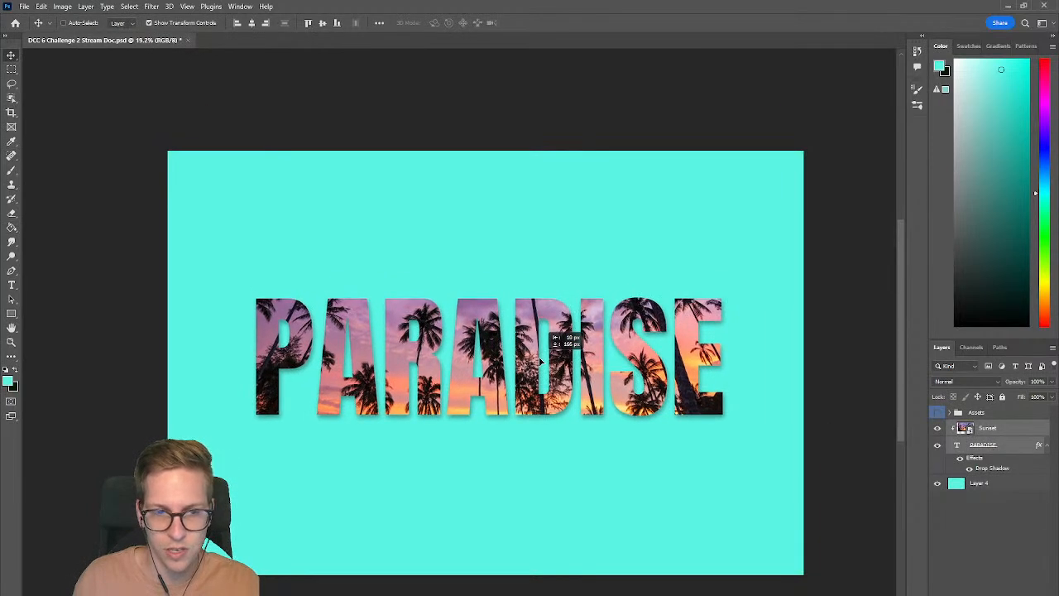
{"action": "key", "text": "b"}
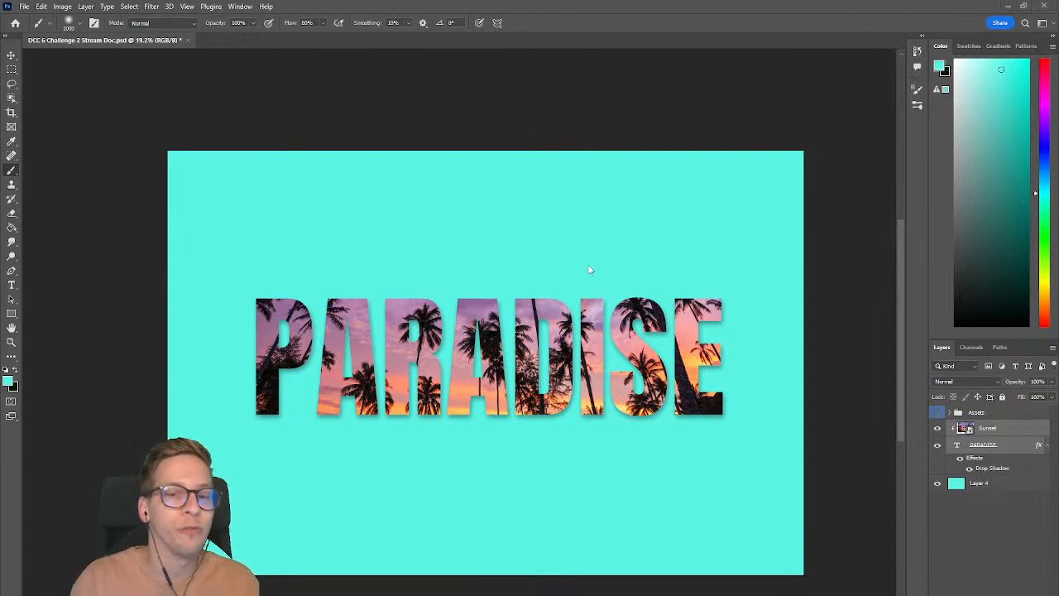
Step: Expand the Assets group, make it visible and select its leaf image, Layer 3
{"action": "left_click", "coordinate": [955, 415]}
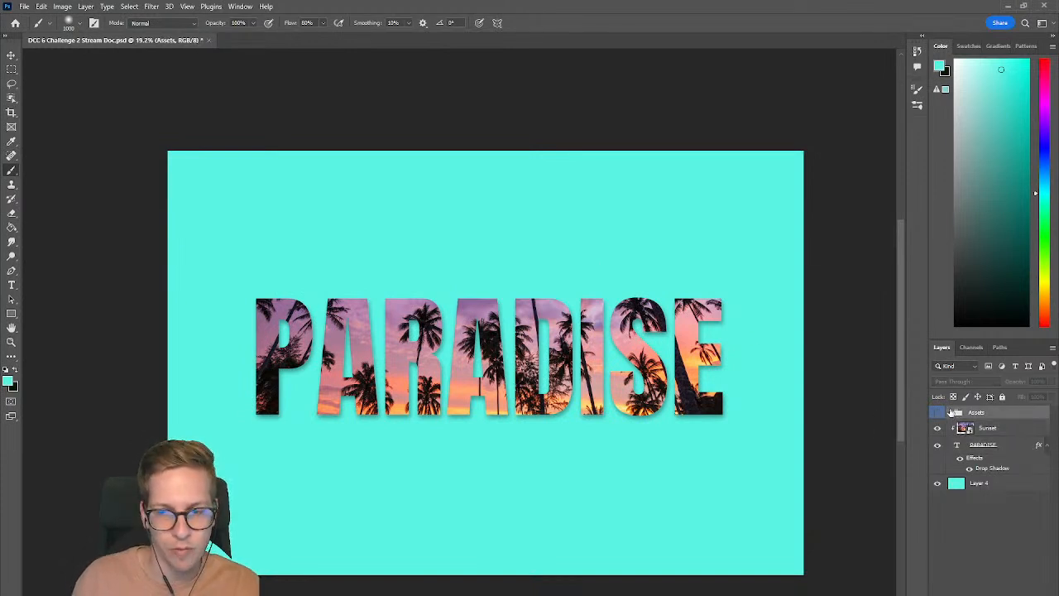
{"action": "left_click", "coordinate": [950, 413]}
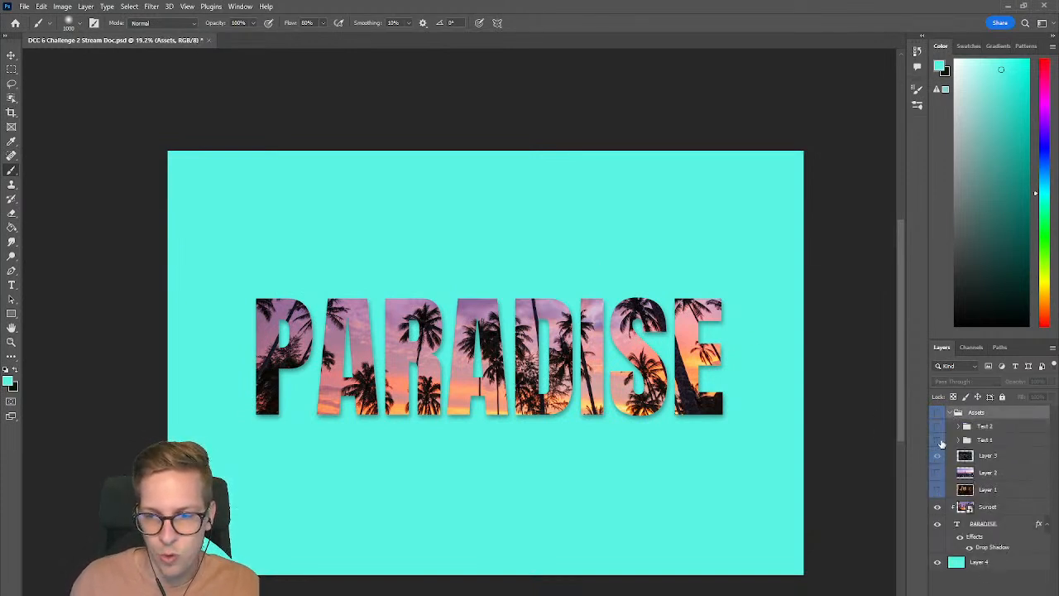
{"action": "left_click", "coordinate": [939, 414]}
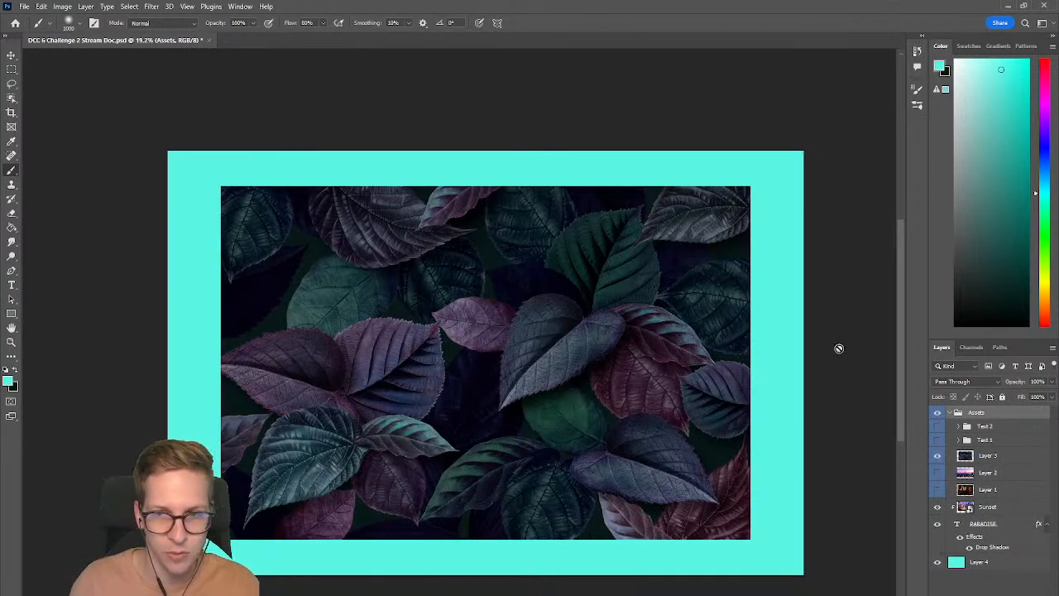
{"action": "scroll", "coordinate": [626, 350], "scroll_direction": "up", "scroll_amount": 3}
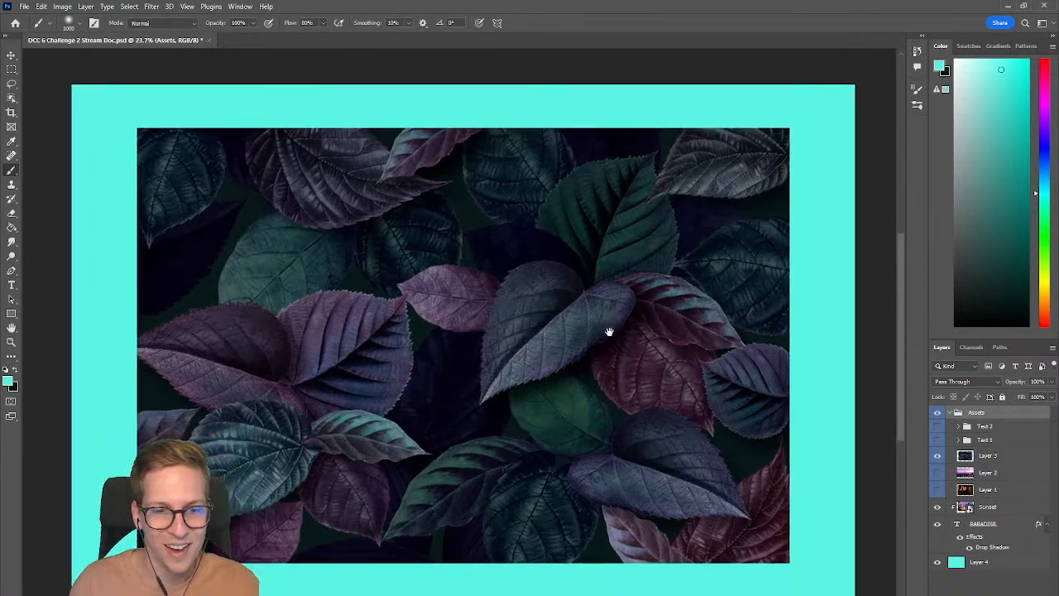
{"action": "left_click_drag", "start_coordinate": [609, 331], "coordinate": [619, 331]}
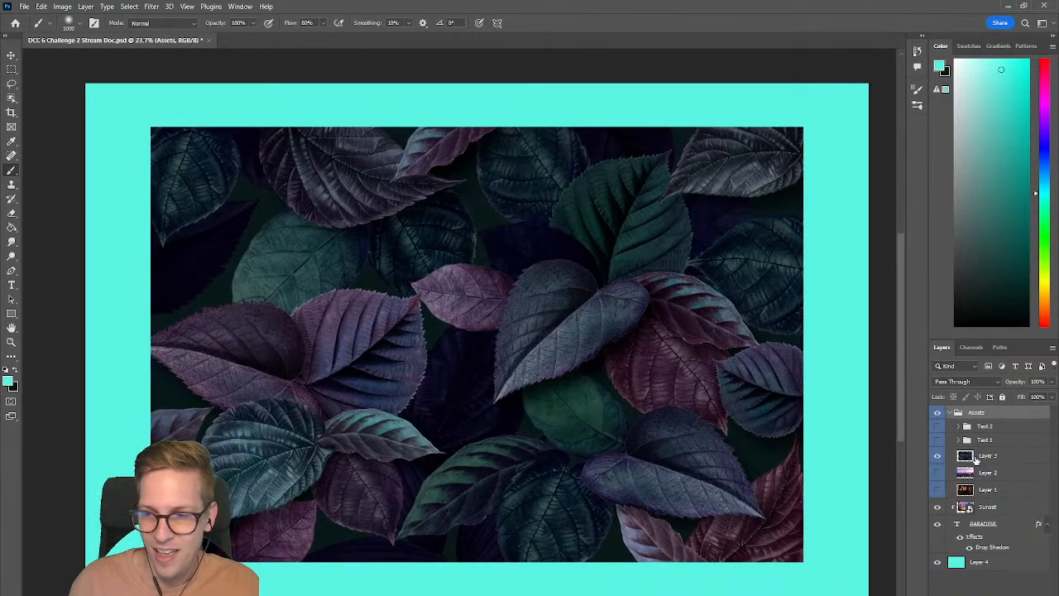
{"action": "left_click", "coordinate": [966, 458]}
{"action": "left_click", "coordinate": [937, 457]}
{"action": "left_click", "coordinate": [937, 457]}
Step: Reduce the brush size to 175 px
{"action": "key", "text": "bracketleft"}
{"action": "key", "text": "bracketleft"}
{"action": "key", "text": "bracketleft"}
{"action": "key", "text": "bracketleft"}
{"action": "key", "text": "bracketleft"}
{"action": "key", "text": "bracketleft"}
{"action": "key", "text": "bracketleft"}
{"action": "key", "text": "bracketleft"}
{"action": "key", "text": "bracketleft"}
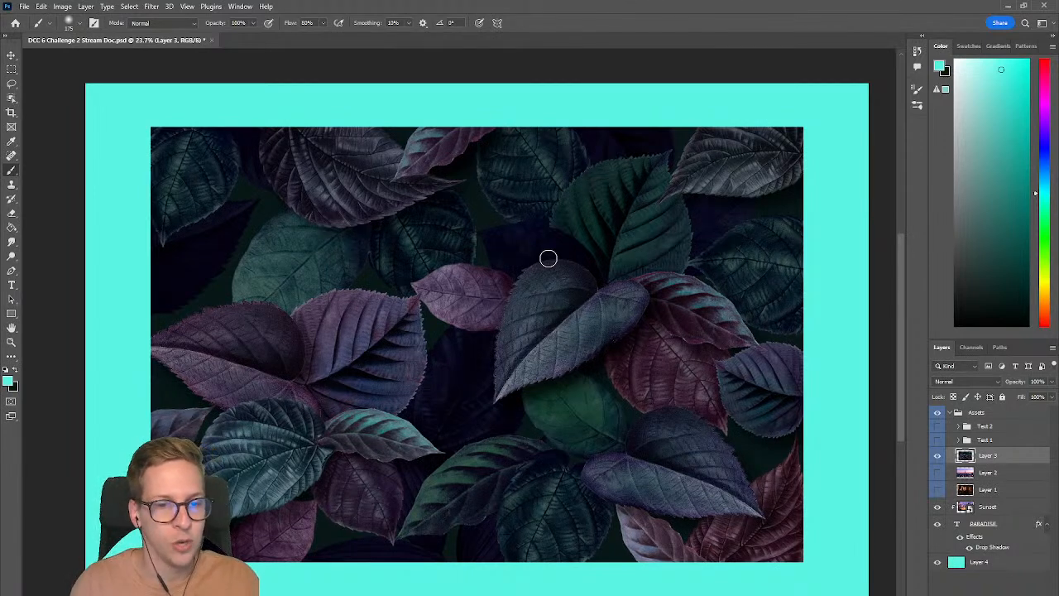
Step: Add the text WELCOME in 72 pt Anton over the upper-left leaves and colour it white (ffffff)
{"action": "left_click", "coordinate": [11, 284]}
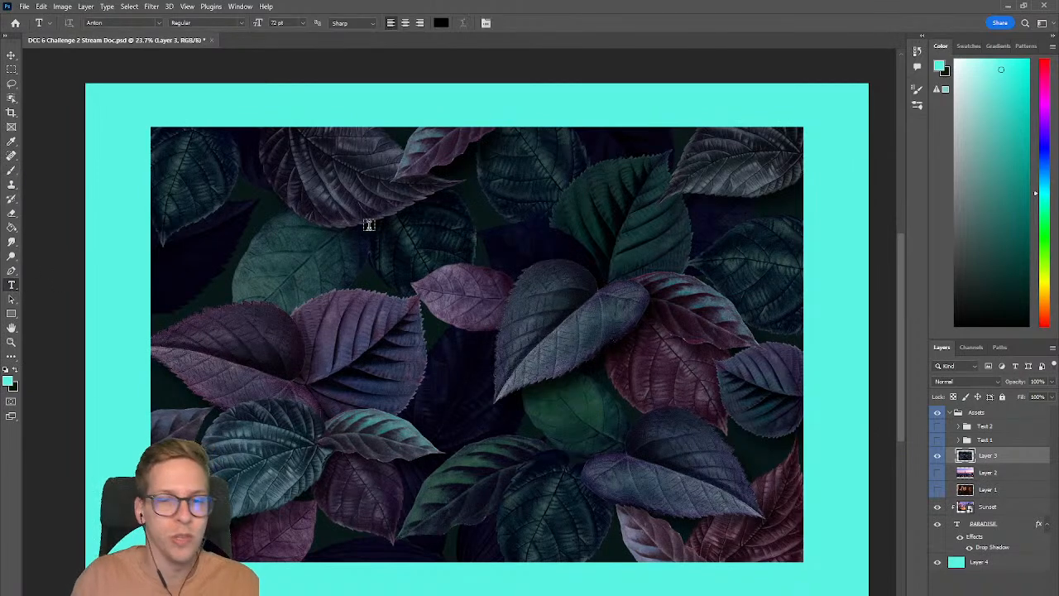
{"action": "left_click", "coordinate": [304, 222]}
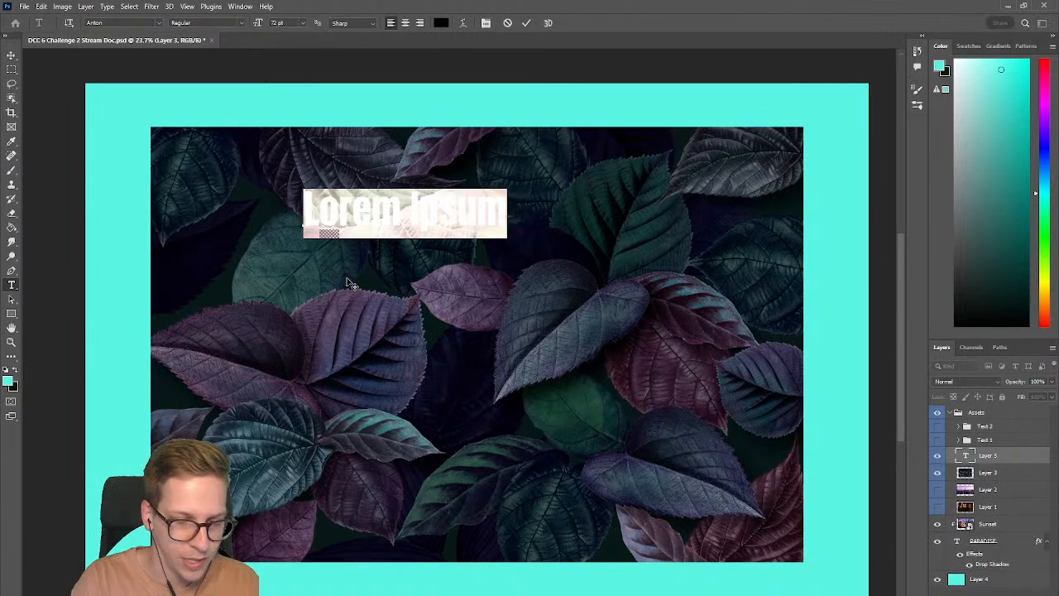
{"action": "type", "text": "WELCOME"}
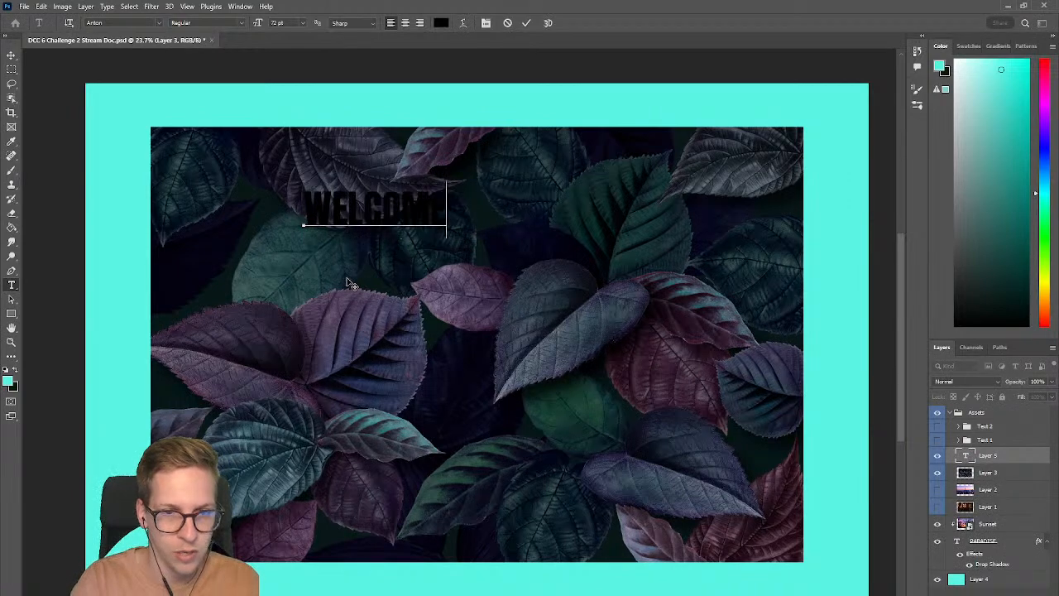
{"action": "key", "text": "ctrl+a"}
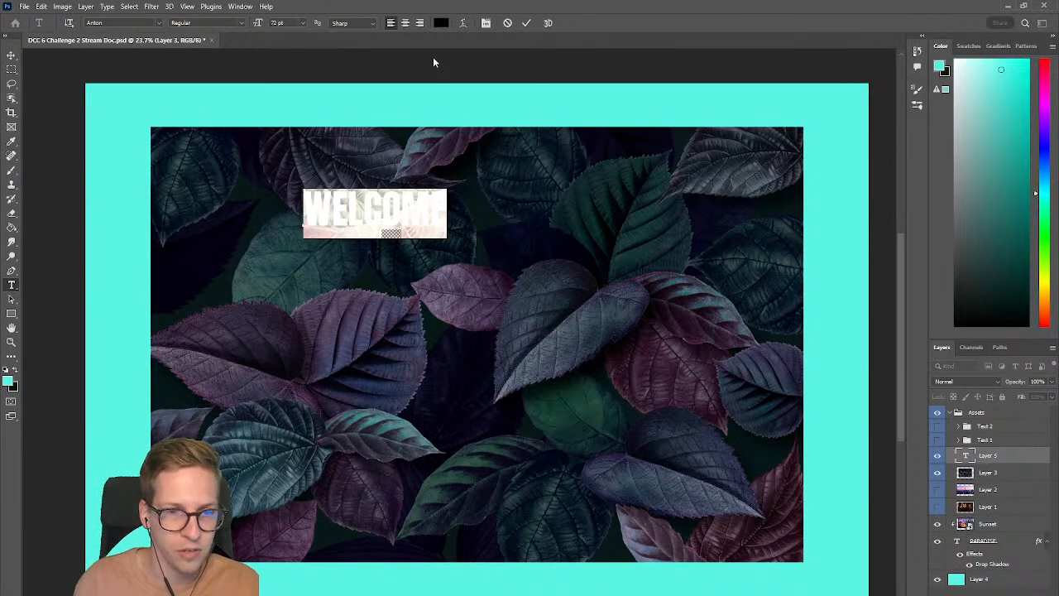
{"action": "left_click", "coordinate": [441, 23]}
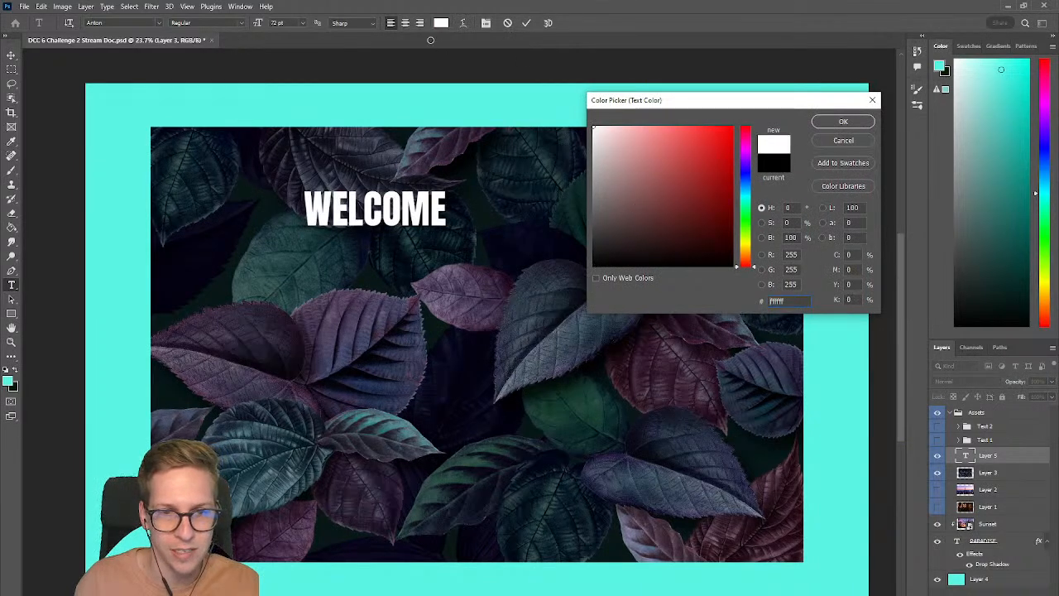
{"action": "type", "text": "ffffff"}
{"action": "left_click", "coordinate": [843, 121]}
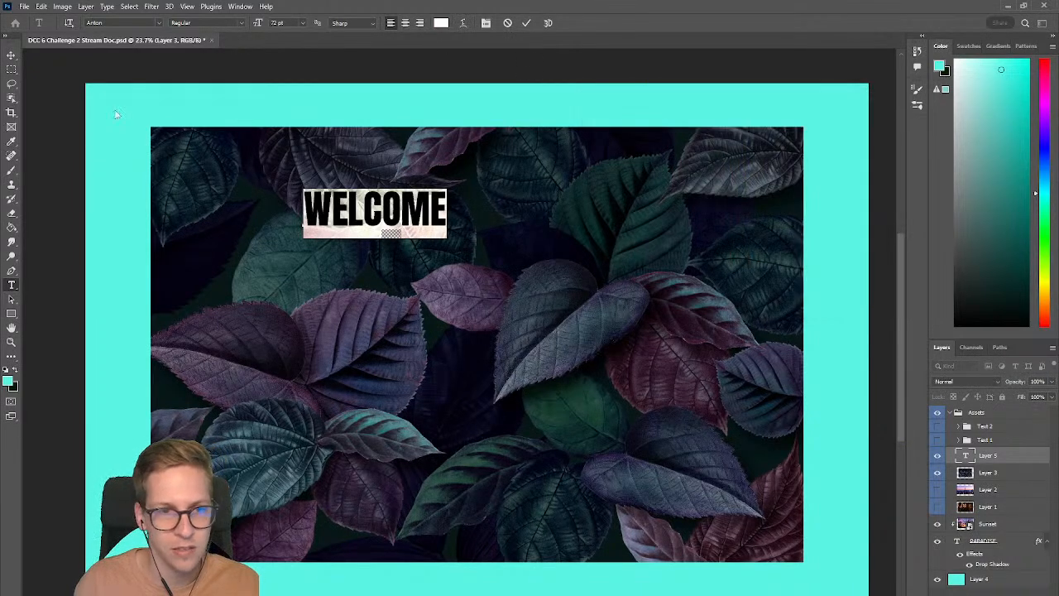
{"action": "left_click", "coordinate": [11, 56]}
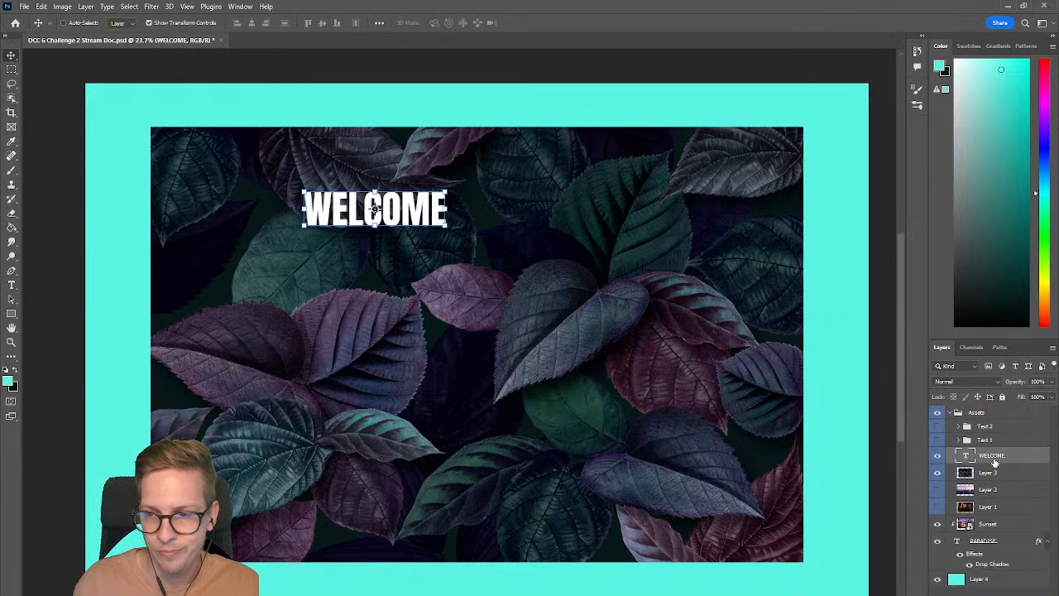
Step: Add the white text TO as a separate layer over the upper-right leaves
{"action": "key", "text": "t"}
{"action": "left_click", "coordinate": [580, 241]}
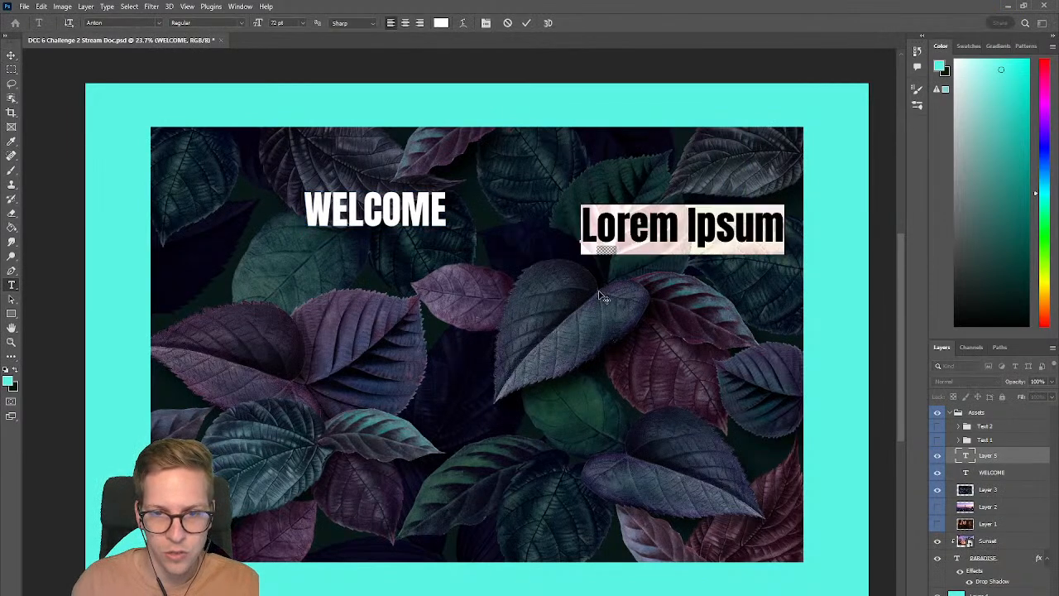
{"action": "type", "text": "TO"}
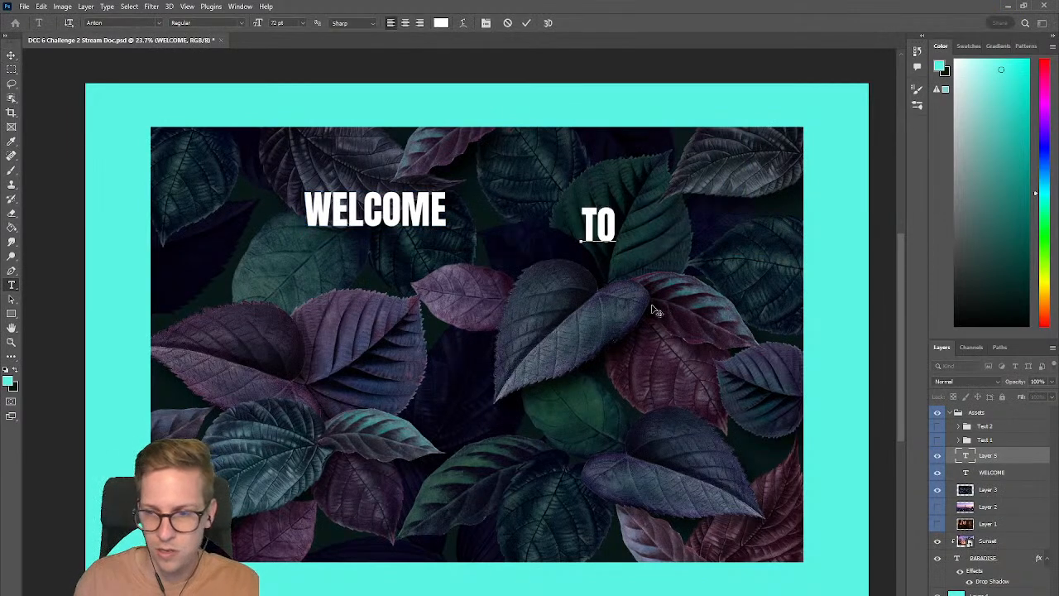
{"action": "left_click", "coordinate": [1003, 460]}
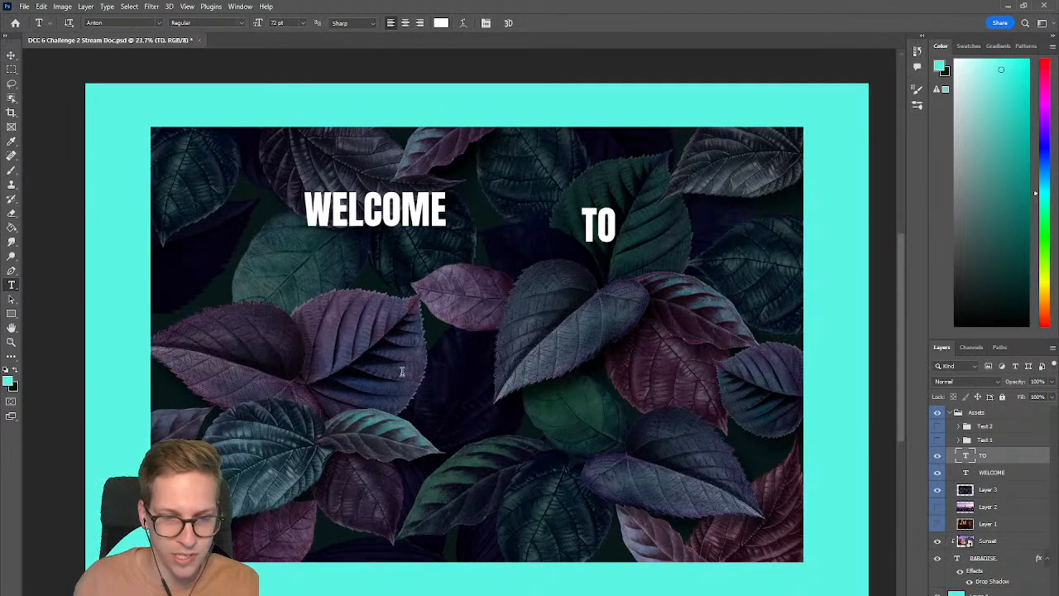
{"action": "left_click", "coordinate": [359, 337]}
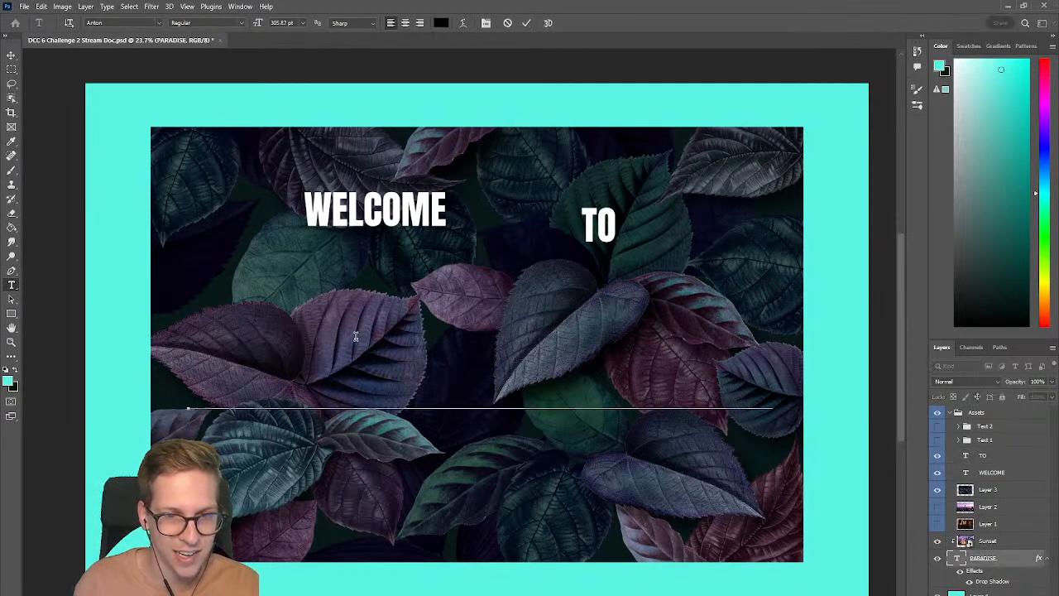
{"action": "type", "text": "THE"}
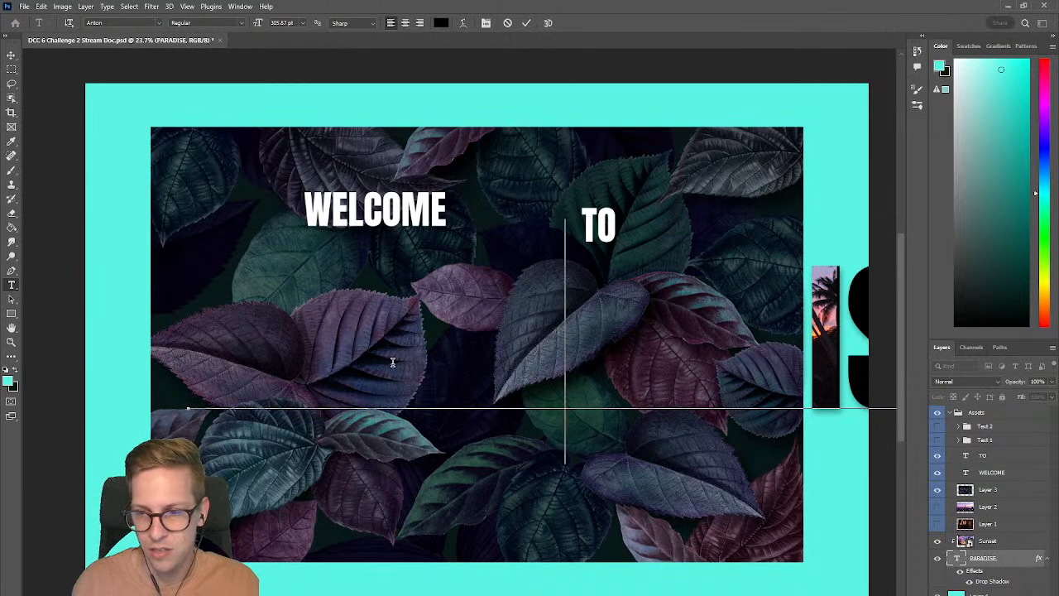
{"action": "left_click", "coordinate": [11, 55]}
{"action": "key", "text": "ctrl+z"}
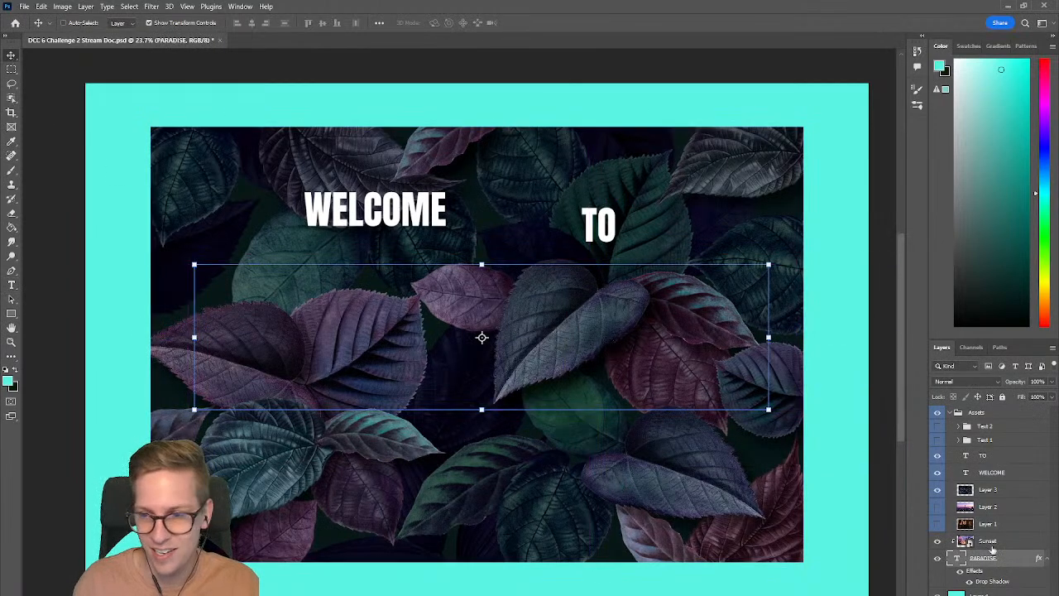
Step: Hide the Sunset and PARADISE layers
{"action": "left_click", "coordinate": [939, 559]}
{"action": "left_click", "coordinate": [938, 553]}
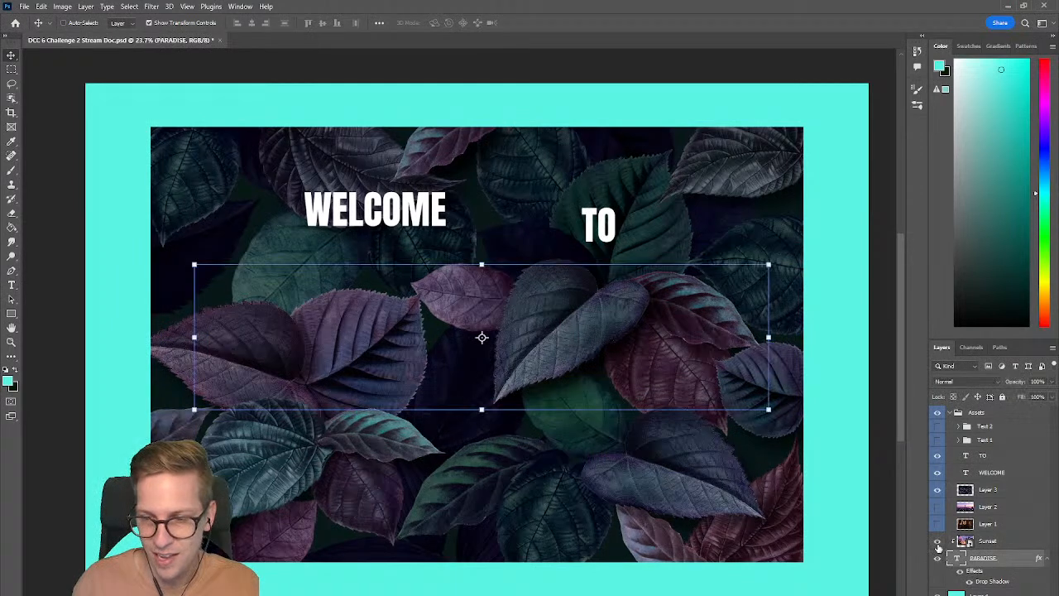
{"action": "left_click", "coordinate": [936, 559]}
Step: Add the white text THE as a separate layer above TO, over the purple leaf on the lower left
{"action": "left_click", "coordinate": [988, 490]}
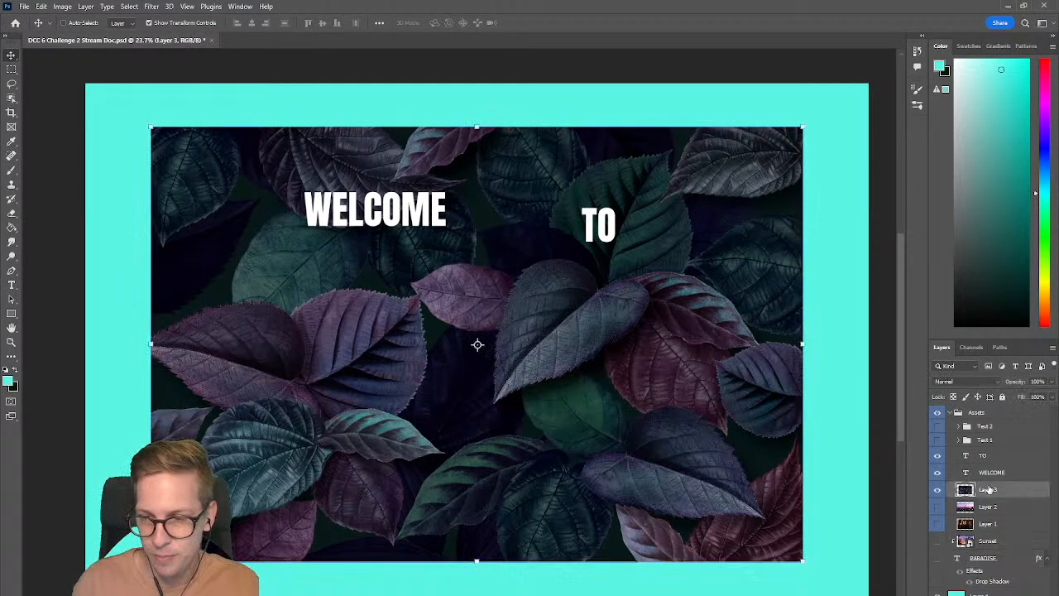
{"action": "left_click", "coordinate": [994, 461]}
{"action": "key", "text": "t"}
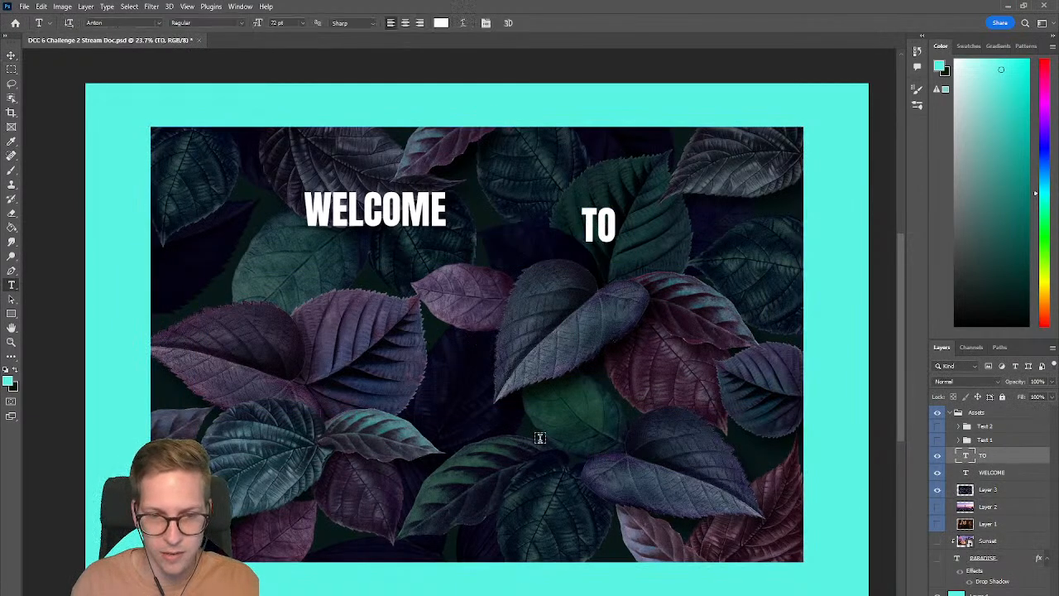
{"action": "left_click", "coordinate": [335, 387]}
{"action": "type", "text": "THE"}
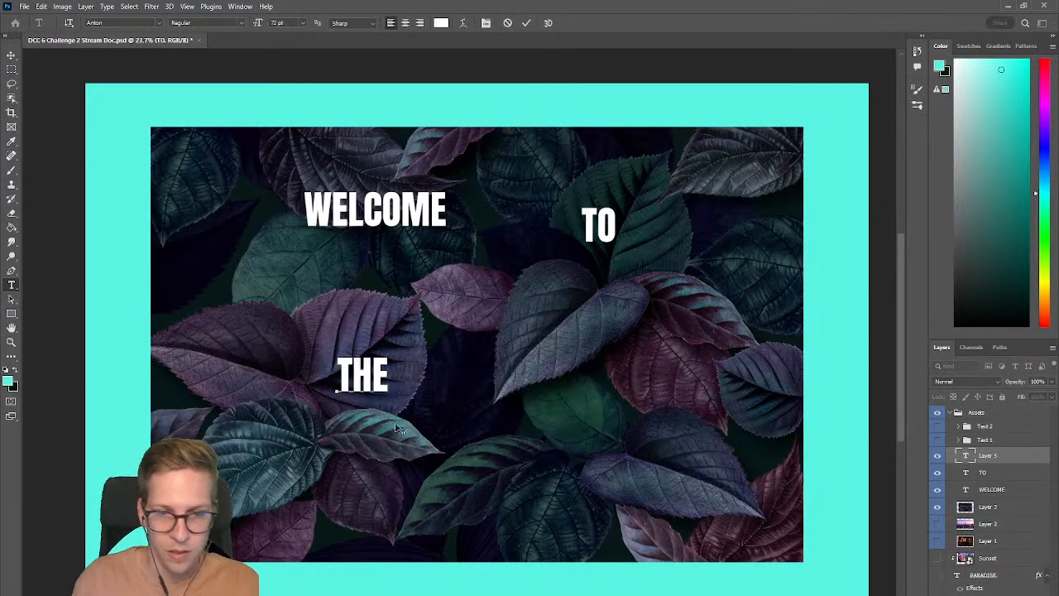
{"action": "left_click", "coordinate": [999, 457]}
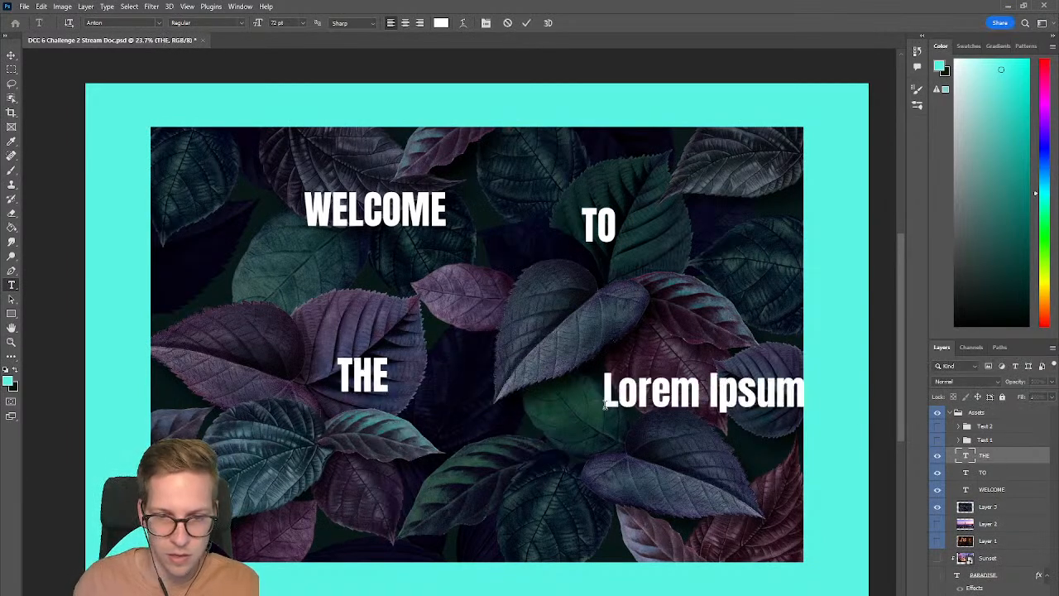
Step: Add the white text JUNGLE as a separate layer over the lower-right leaves
{"action": "left_click", "coordinate": [604, 406]}
{"action": "type", "text": "JUNGLE"}
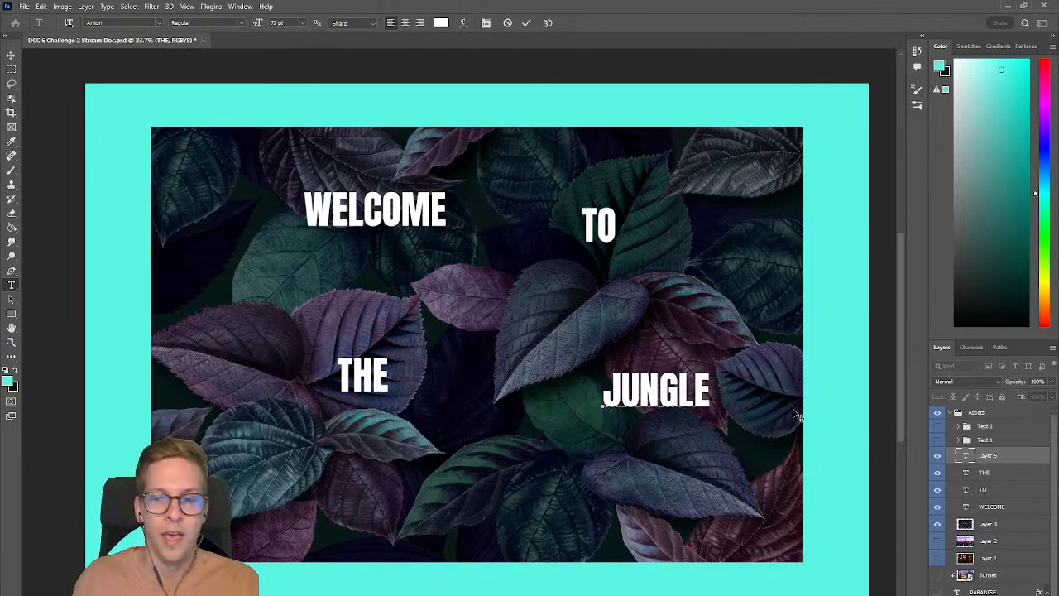
{"action": "left_click", "coordinate": [990, 506]}
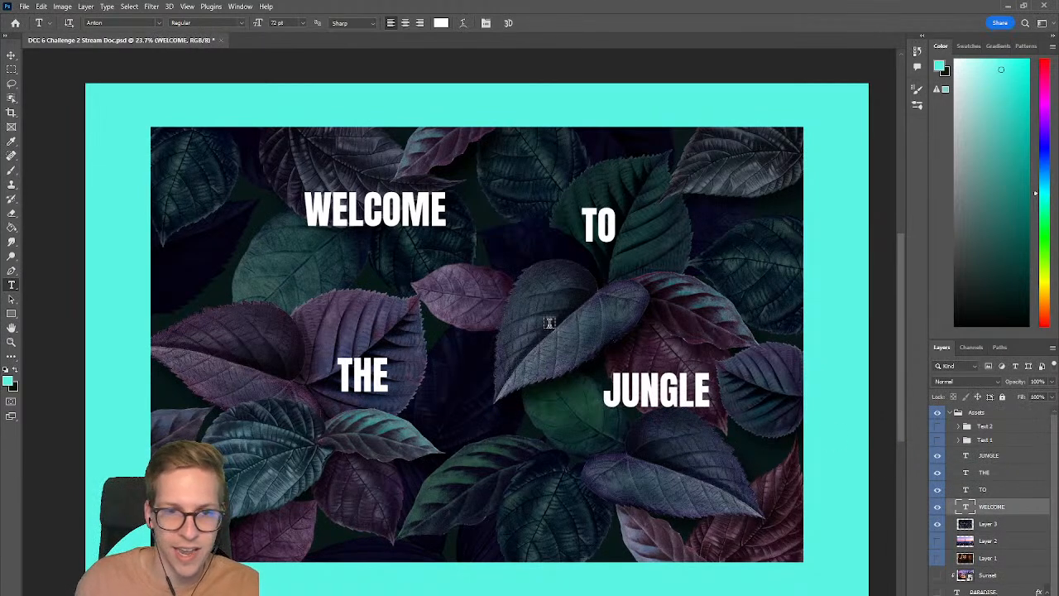
Step: Move WELCOME slightly down and left, and TO down and right onto the tip of the central leaves
{"action": "left_click", "coordinate": [12, 54]}
{"action": "key", "text": "ctrl+t"}
{"action": "left_click_drag", "start_coordinate": [390, 249], "coordinate": [349, 268]}
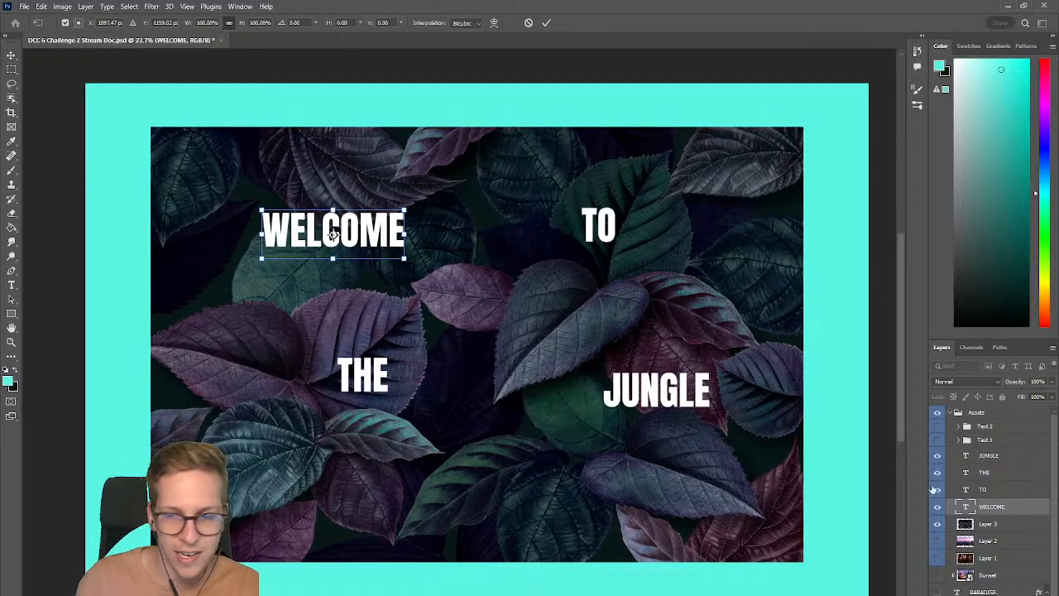
{"action": "left_click", "coordinate": [993, 489]}
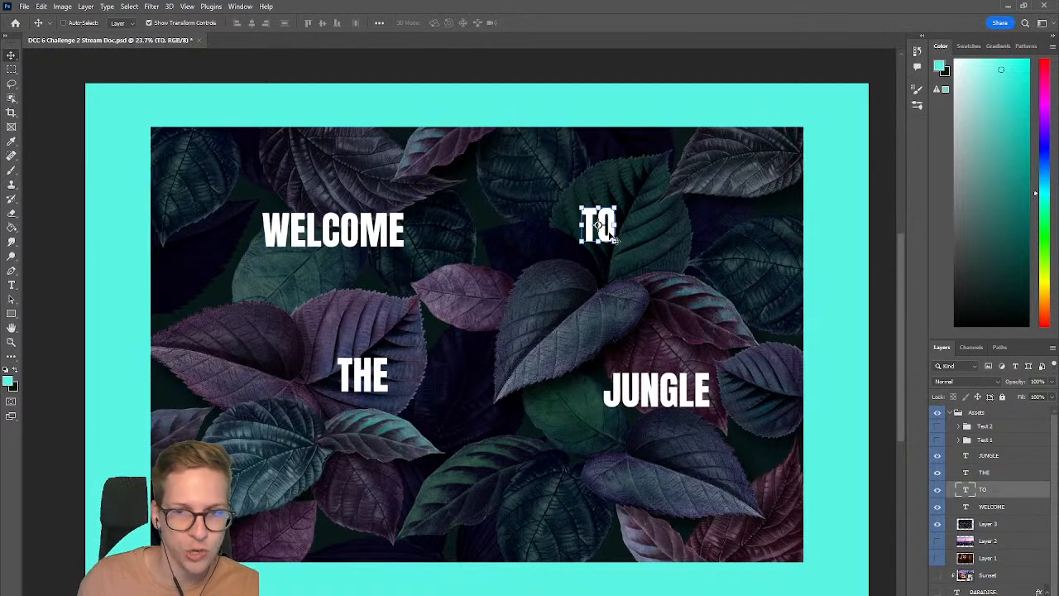
{"action": "left_click_drag", "start_coordinate": [615, 238], "coordinate": [658, 281]}
Step: Move THE down and left so it sits below WELCOME, and lower JUNGLE slightly
{"action": "left_click", "coordinate": [993, 473]}
{"action": "left_click_drag", "start_coordinate": [364, 376], "coordinate": [309, 393]}
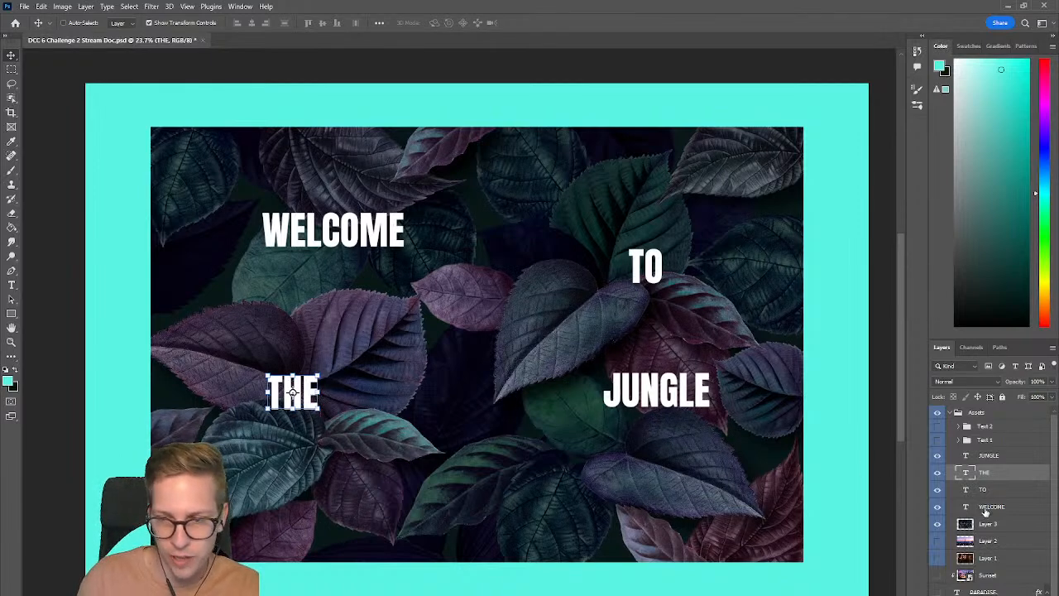
{"action": "left_click_drag", "start_coordinate": [688, 392], "coordinate": [691, 414]}
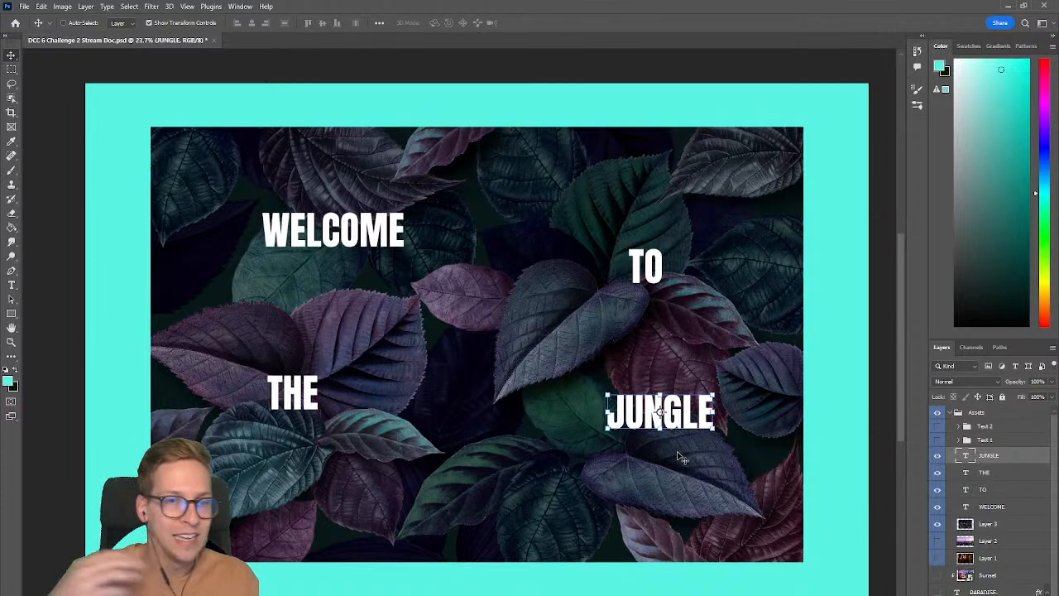
Step: Delete the separate WELCOME, TO, THE and JUNGLE text layers and show the prepared Text 1 group with its word layers expanded
{"action": "left_click", "coordinate": [993, 505], "text": "shift"}
{"action": "key", "text": "Delete"}
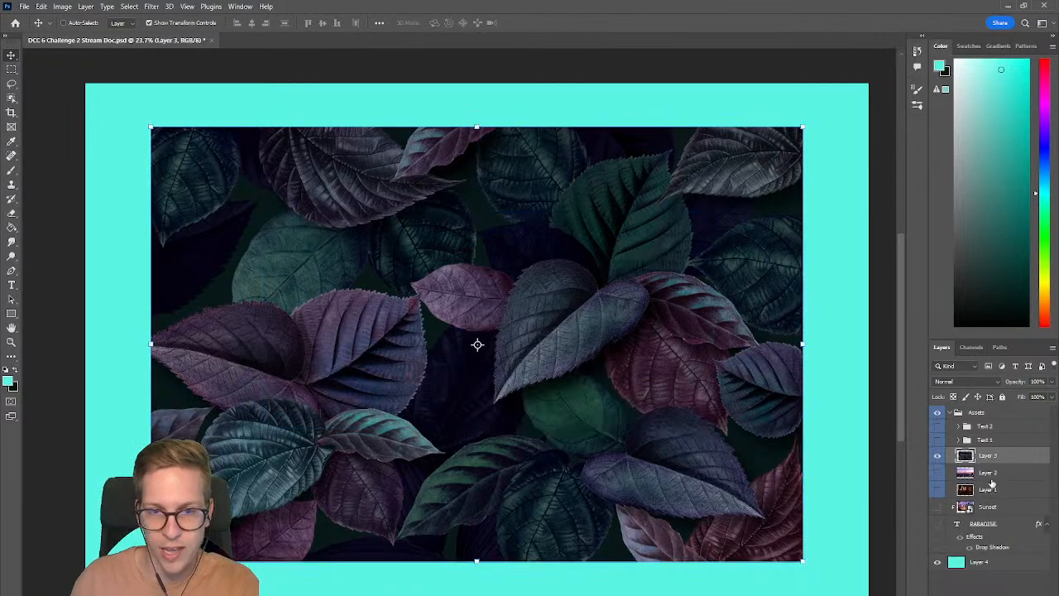
{"action": "left_click", "coordinate": [938, 441]}
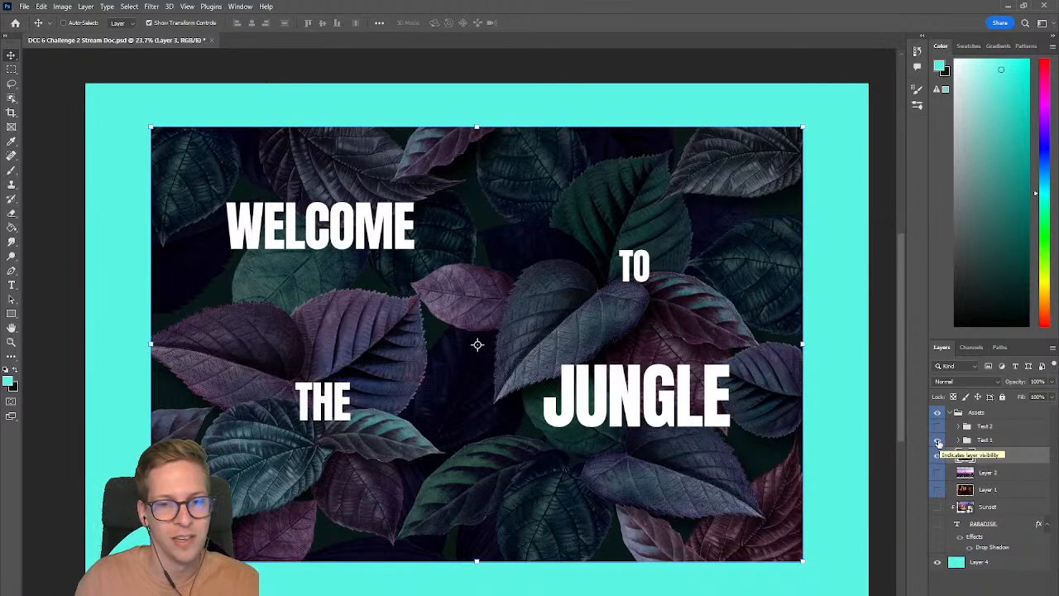
{"action": "left_click", "coordinate": [937, 441]}
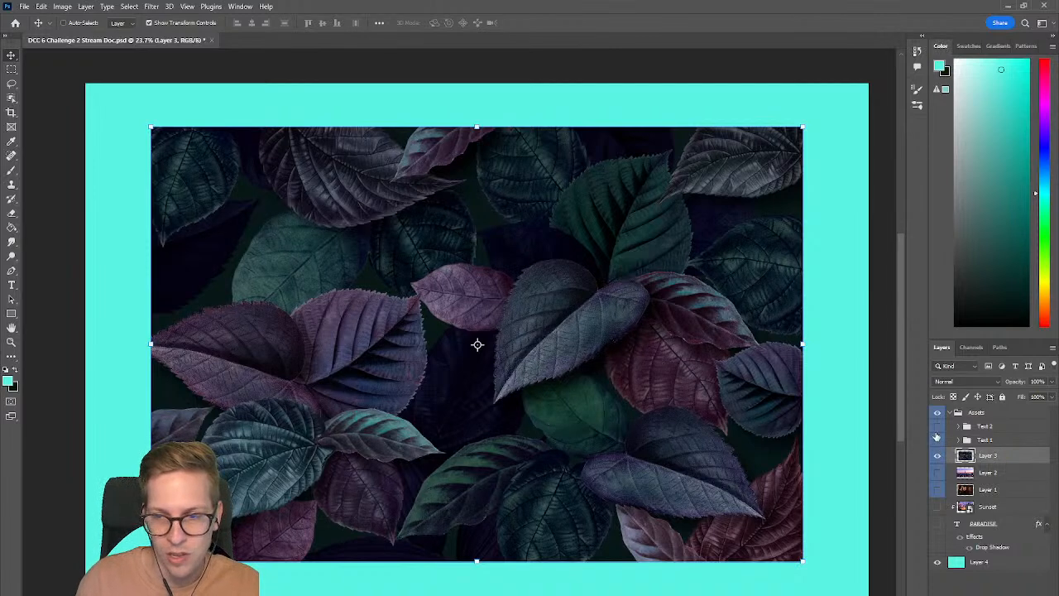
{"action": "left_click", "coordinate": [939, 426]}
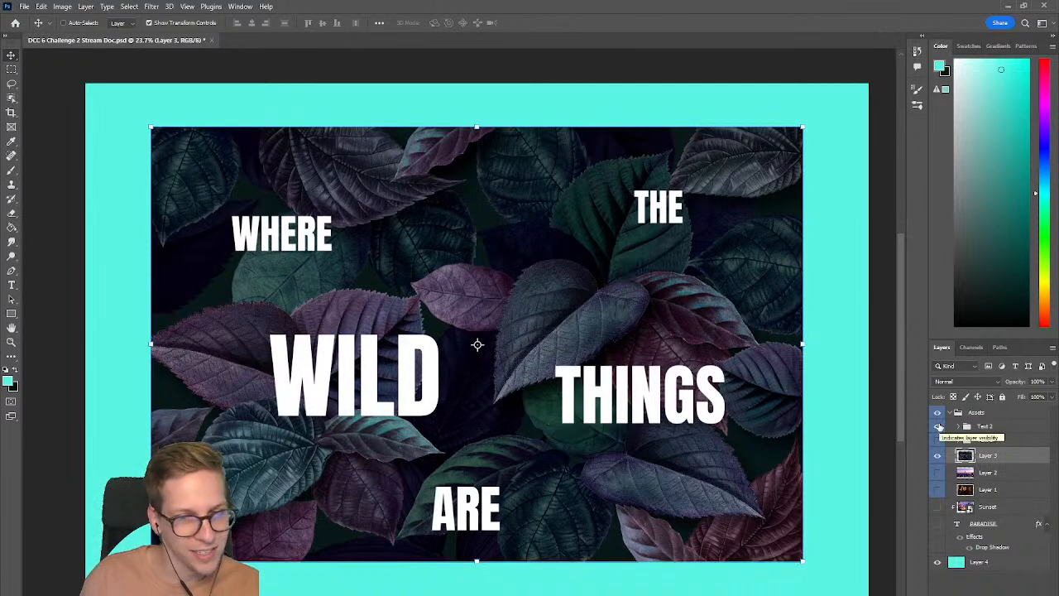
{"action": "left_click", "coordinate": [937, 426]}
{"action": "left_click", "coordinate": [937, 440]}
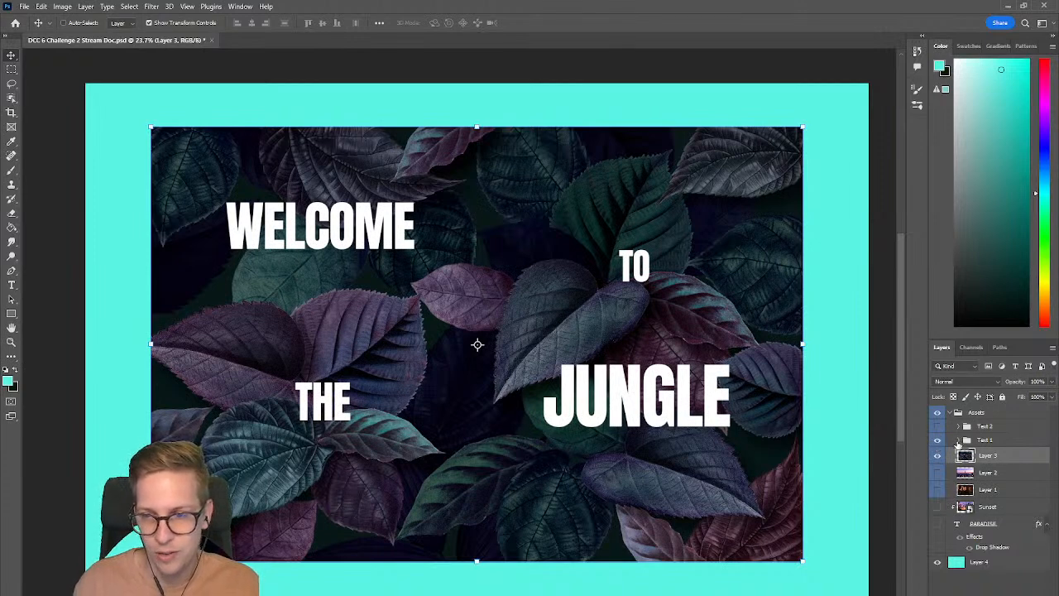
{"action": "left_click", "coordinate": [957, 440]}
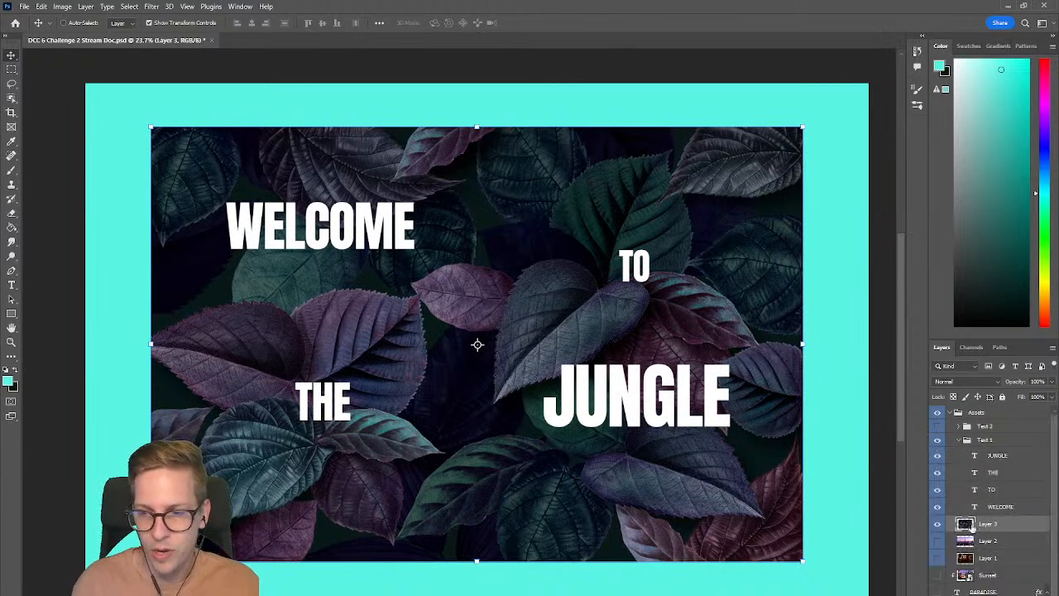
{"action": "left_click", "coordinate": [11, 98]}
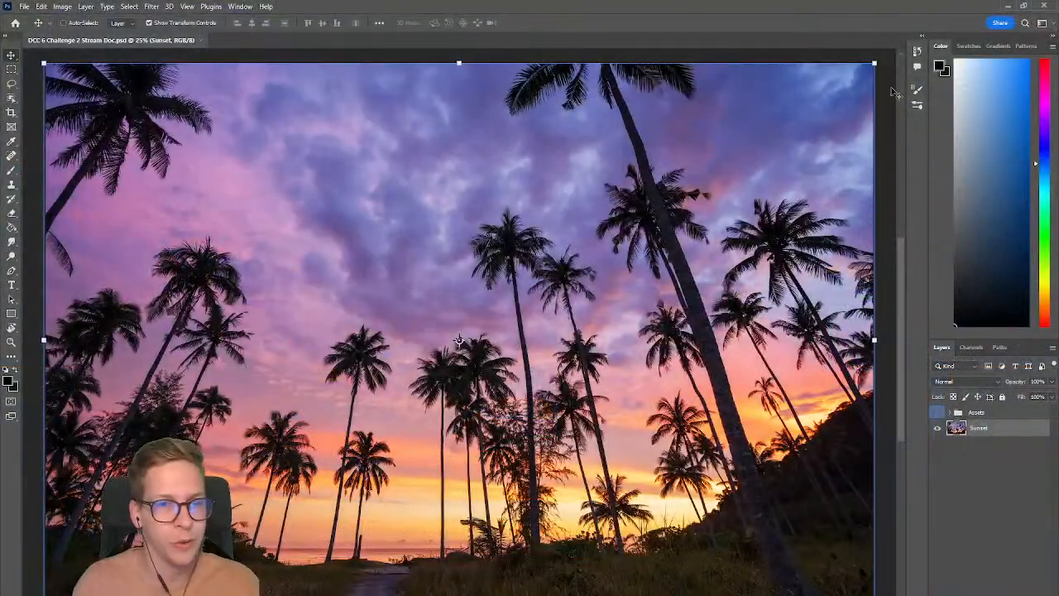
Step: Show the leaf photo Layer 3 and the Text 1 group with its layers expanded, ready for the Object Selection tool on Layer 3
{"action": "left_click", "coordinate": [949, 412]}
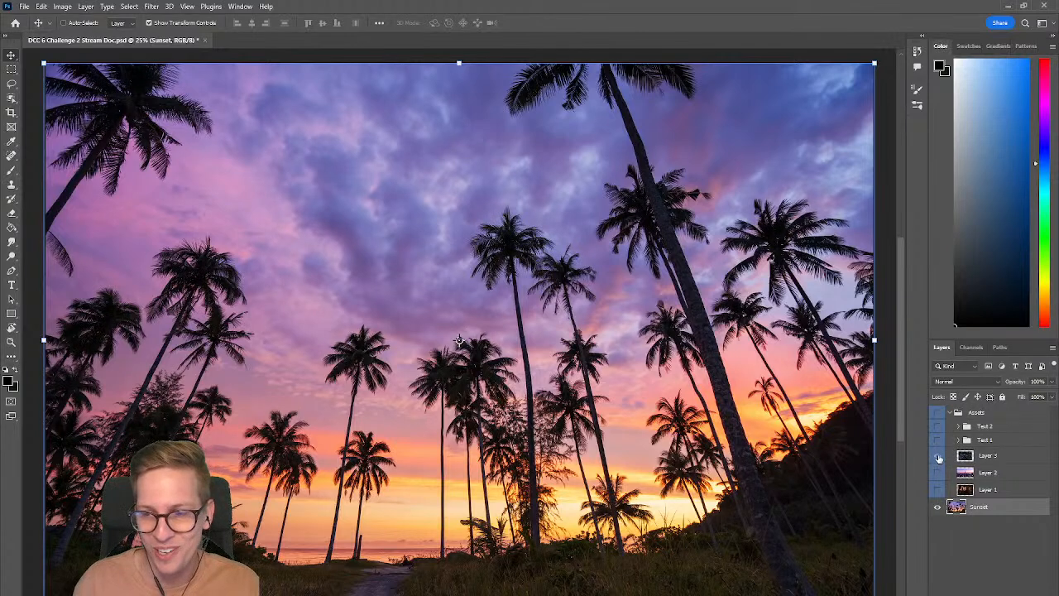
{"action": "left_click", "coordinate": [938, 457]}
{"action": "left_click", "coordinate": [967, 456]}
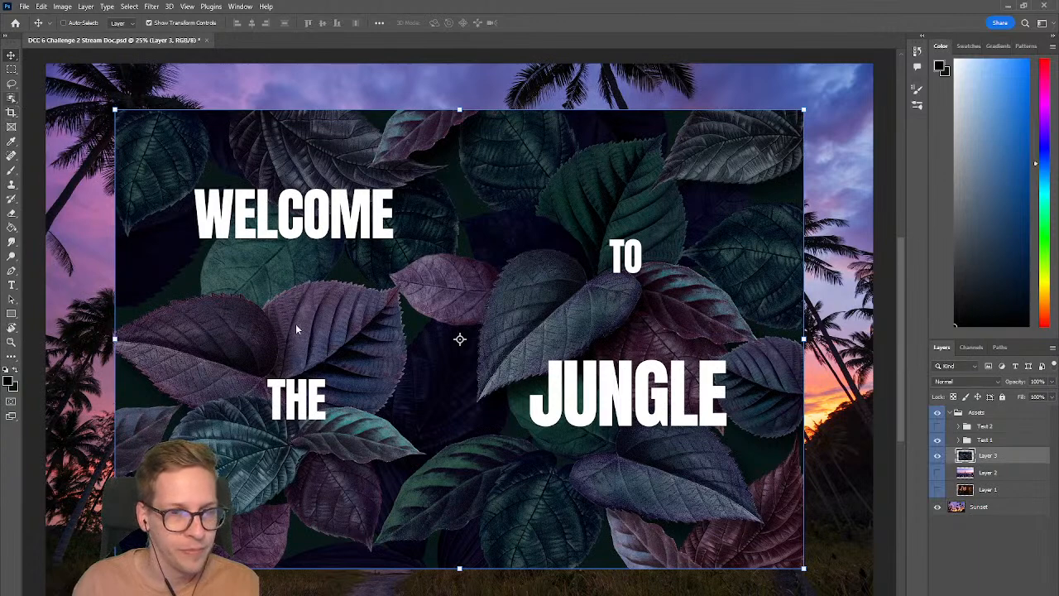
{"action": "left_click", "coordinate": [11, 98]}
{"action": "left_click", "coordinate": [77, 100]}
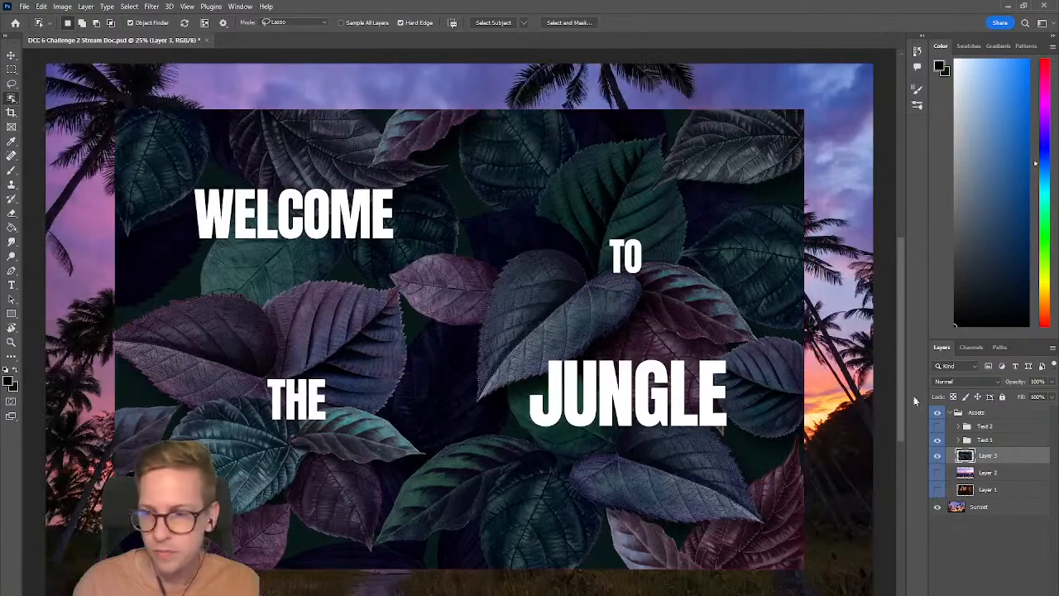
{"action": "left_click", "coordinate": [958, 441]}
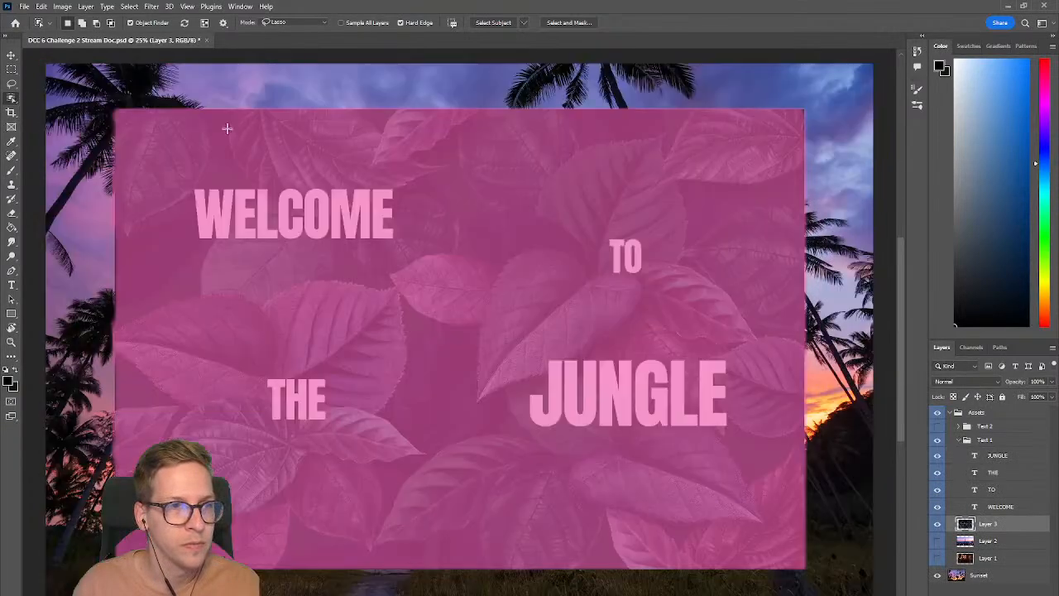
Step: Try lassoing the top leaves and the purple leaves above THE with the Object Selection tool
{"action": "mouse_move", "coordinate": [224, 130]}
{"action": "left_mouse_down"}
{"action": "mouse_move", "coordinate": [147, 133]}
{"action": "mouse_move", "coordinate": [152, 104]}
{"action": "left_mouse_up"}
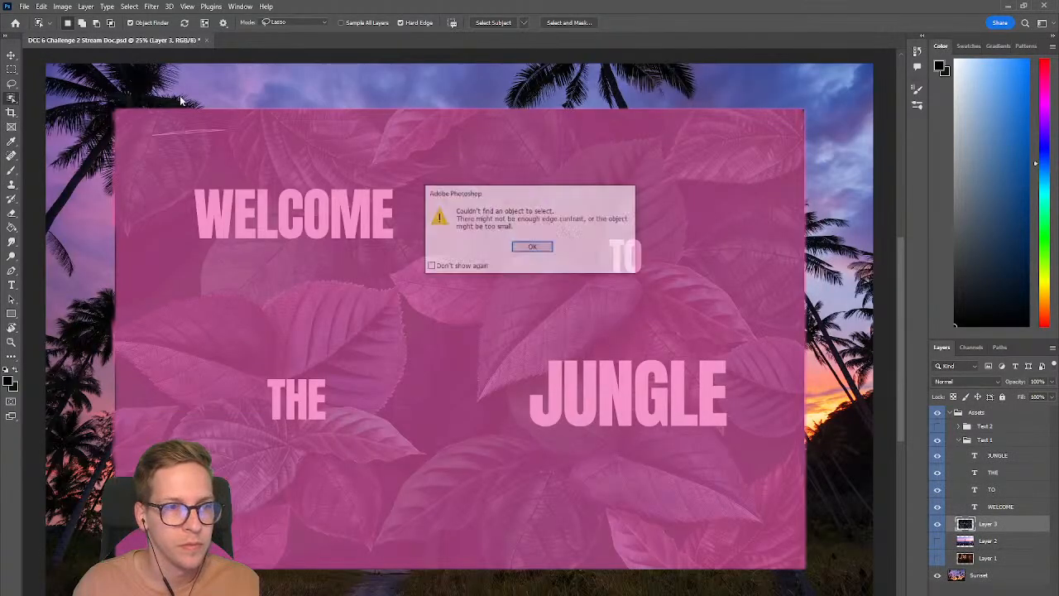
{"action": "left_click", "coordinate": [534, 248]}
{"action": "mouse_move", "coordinate": [357, 268]}
{"action": "left_mouse_down"}
{"action": "mouse_move", "coordinate": [247, 441]}
{"action": "mouse_move", "coordinate": [402, 355]}
{"action": "mouse_move", "coordinate": [382, 304]}
{"action": "mouse_move", "coordinate": [418, 315]}
{"action": "left_mouse_up"}
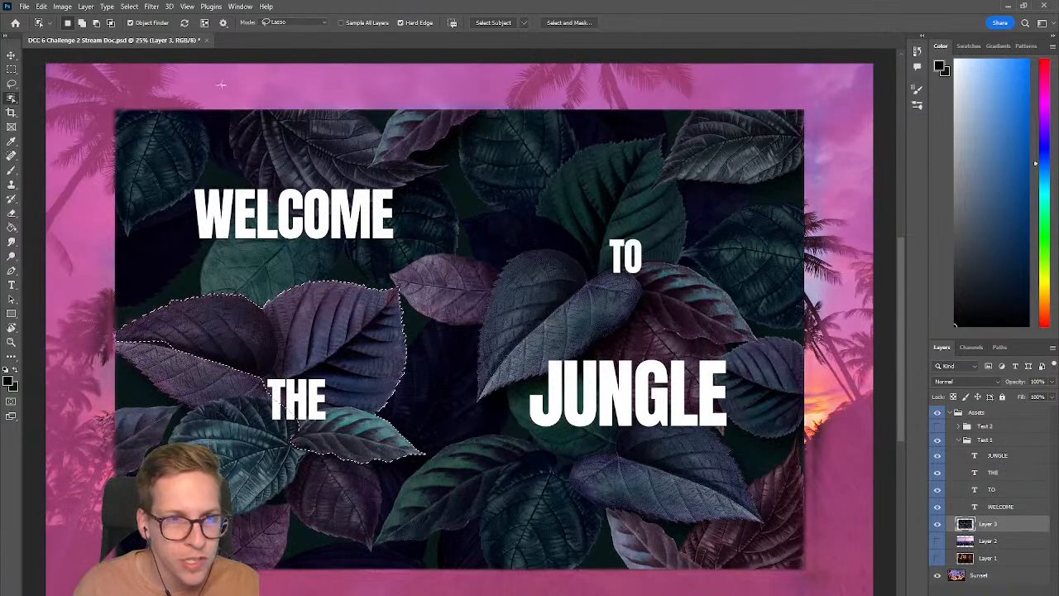
Step: Object-select the dark leaf above WELCOME and add an inverted layer mask to WELCOME so the leaf overlaps the word
{"action": "mouse_move", "coordinate": [291, 86]}
{"action": "left_mouse_down"}
{"action": "mouse_move", "coordinate": [233, 217]}
{"action": "mouse_move", "coordinate": [467, 199]}
{"action": "mouse_move", "coordinate": [442, 161]}
{"action": "mouse_move", "coordinate": [378, 117]}
{"action": "mouse_move", "coordinate": [281, 86]}
{"action": "mouse_move", "coordinate": [289, 106]}
{"action": "left_mouse_up"}
{"action": "mouse_move", "coordinate": [417, 184]}
{"action": "left_mouse_down"}
{"action": "mouse_move", "coordinate": [447, 274]}
{"action": "mouse_move", "coordinate": [497, 201]}
{"action": "mouse_move", "coordinate": [449, 194]}
{"action": "mouse_move", "coordinate": [365, 208]}
{"action": "mouse_move", "coordinate": [315, 262]}
{"action": "mouse_move", "coordinate": [391, 282]}
{"action": "mouse_move", "coordinate": [433, 219]}
{"action": "left_mouse_up"}
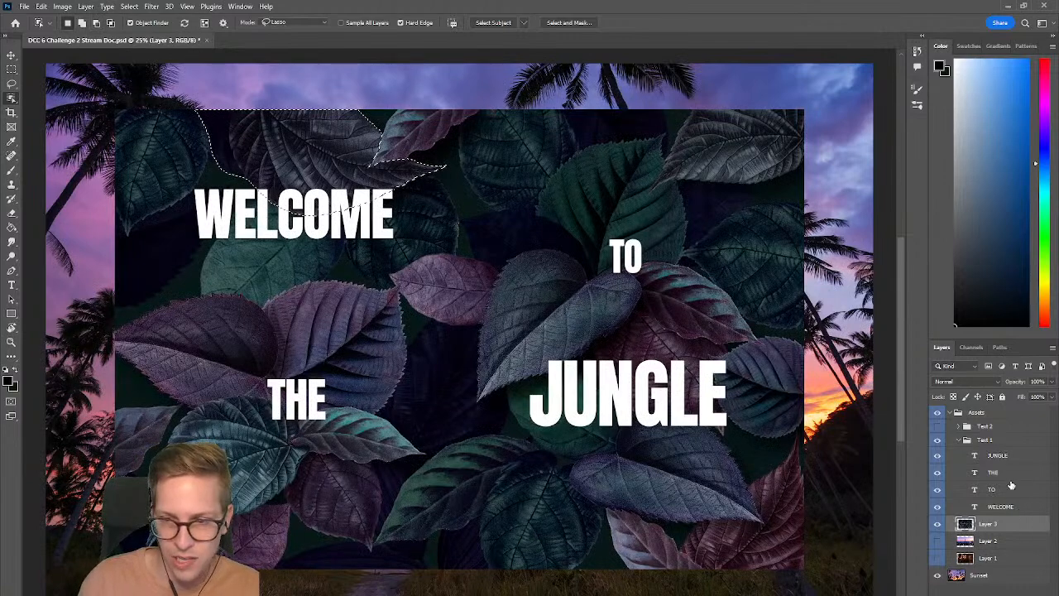
{"action": "left_click", "coordinate": [1004, 507]}
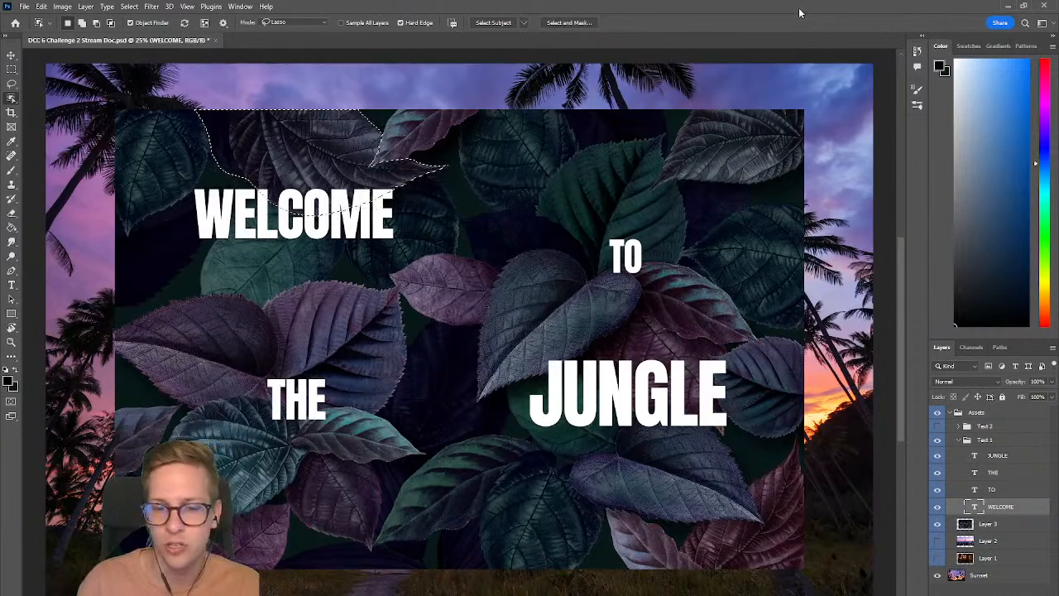
{"action": "double_click", "coordinate": [799, 8]}
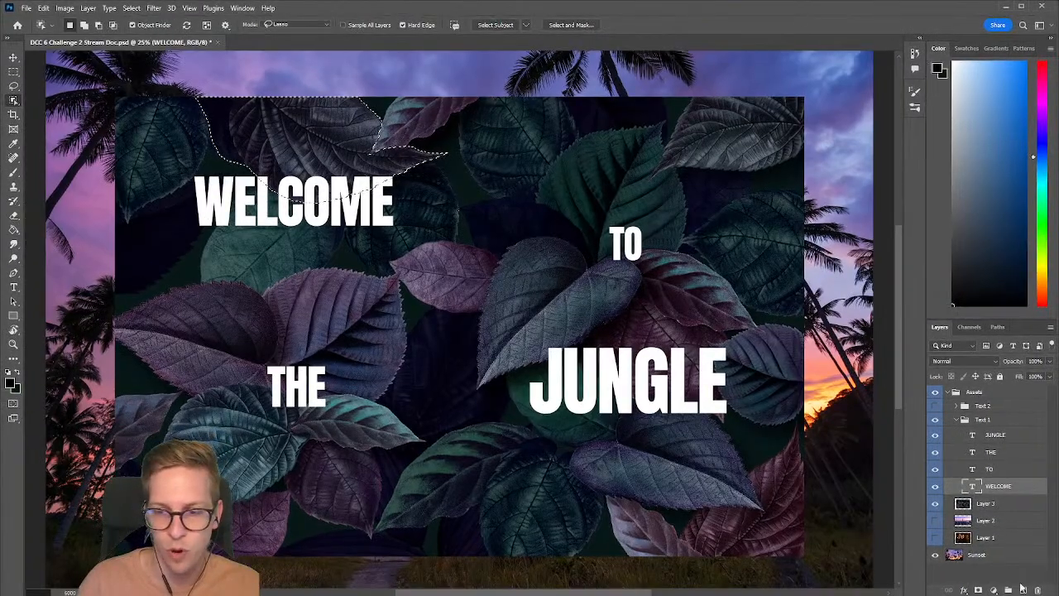
{"action": "left_click", "coordinate": [978, 590]}
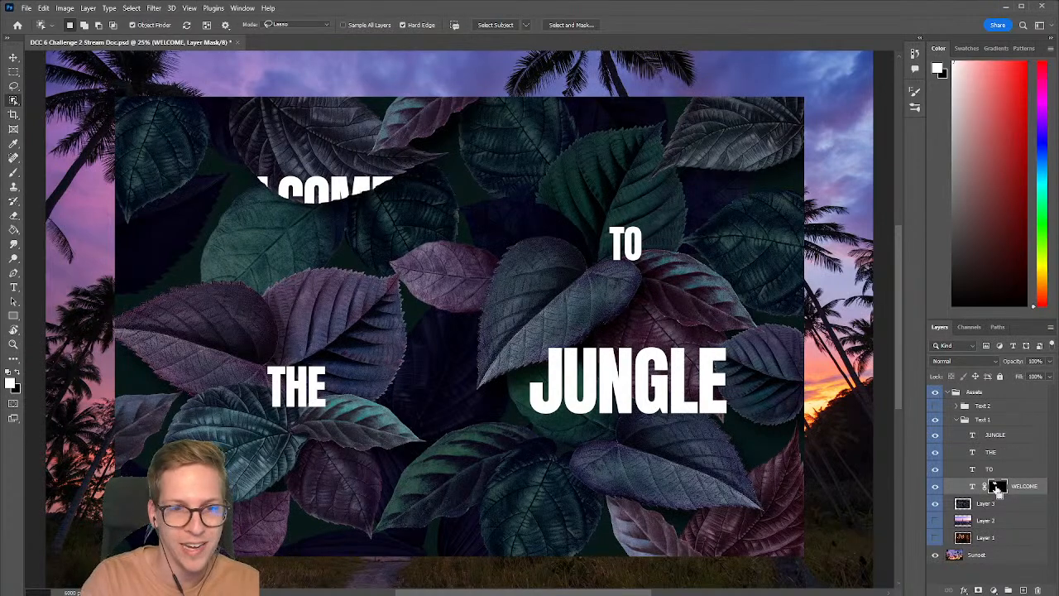
{"action": "key", "text": "ctrl+i"}
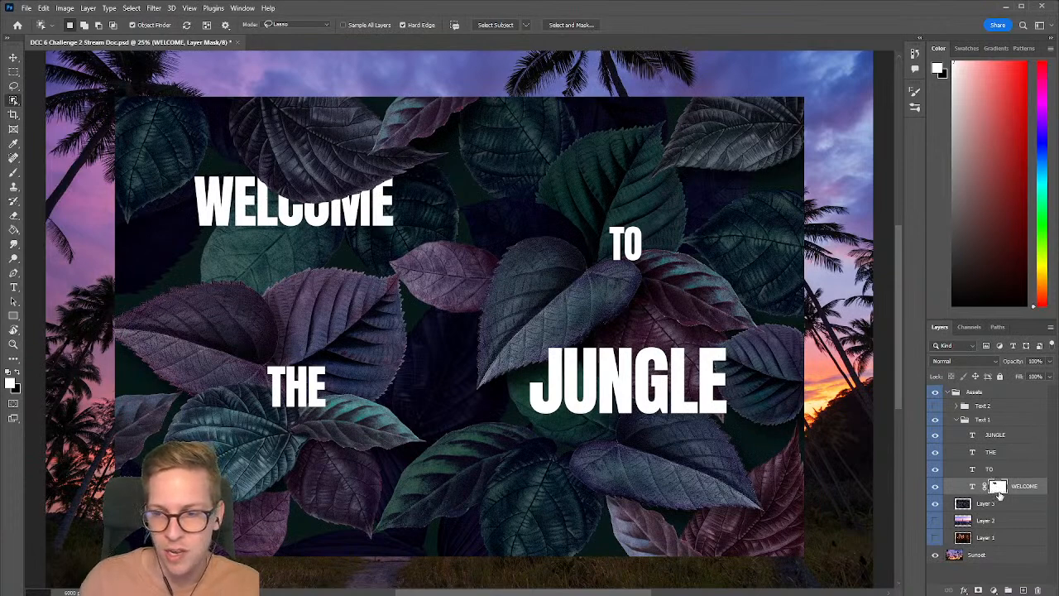
Step: Save the document and object-select the dark central leaf and the adjoining purple leaf just below TO on Layer 3
{"action": "left_click", "coordinate": [997, 503]}
{"action": "key", "text": "ctrl+s"}
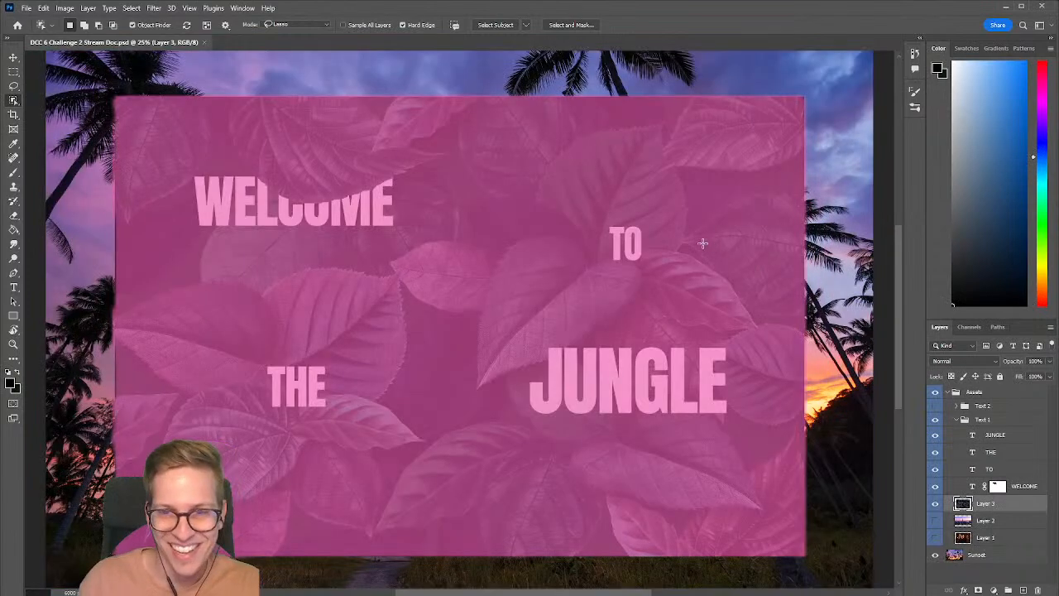
{"action": "mouse_move", "coordinate": [610, 245]}
{"action": "left_mouse_down"}
{"action": "mouse_move", "coordinate": [520, 226]}
{"action": "mouse_move", "coordinate": [462, 283]}
{"action": "mouse_move", "coordinate": [455, 374]}
{"action": "mouse_move", "coordinate": [477, 400]}
{"action": "mouse_move", "coordinate": [563, 395]}
{"action": "mouse_move", "coordinate": [654, 328]}
{"action": "left_mouse_up"}
{"action": "mouse_move", "coordinate": [732, 341]}
{"action": "left_mouse_down"}
{"action": "mouse_move", "coordinate": [769, 343]}
{"action": "mouse_move", "coordinate": [775, 299]}
{"action": "left_mouse_up"}
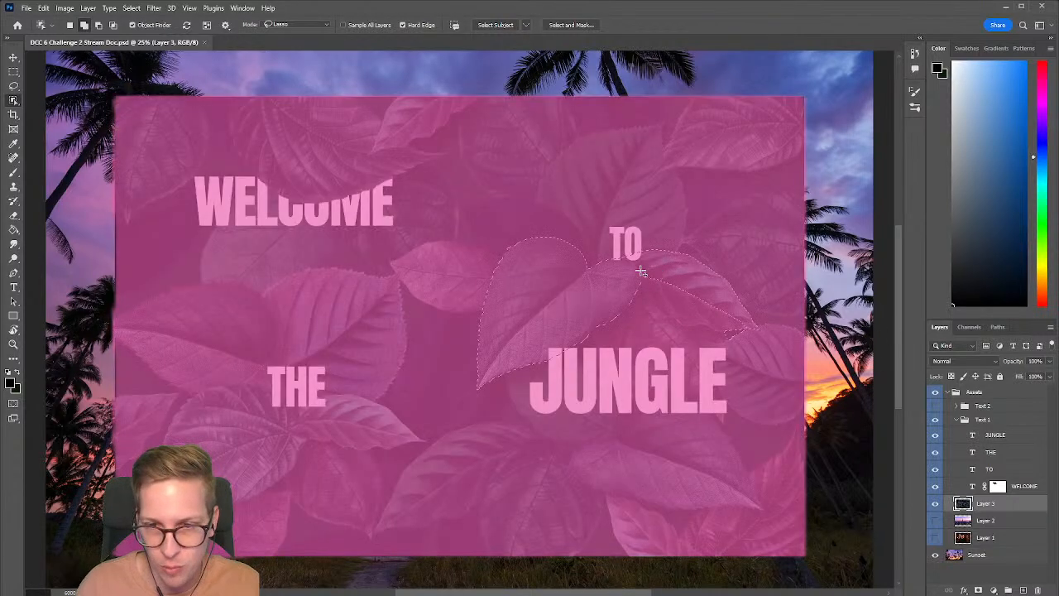
{"action": "mouse_move", "coordinate": [641, 271]}
{"action": "left_mouse_down"}
{"action": "mouse_move", "coordinate": [639, 312]}
{"action": "mouse_move", "coordinate": [690, 337]}
{"action": "mouse_move", "coordinate": [751, 336]}
{"action": "mouse_move", "coordinate": [756, 323]}
{"action": "mouse_move", "coordinate": [707, 287]}
{"action": "left_mouse_up"}
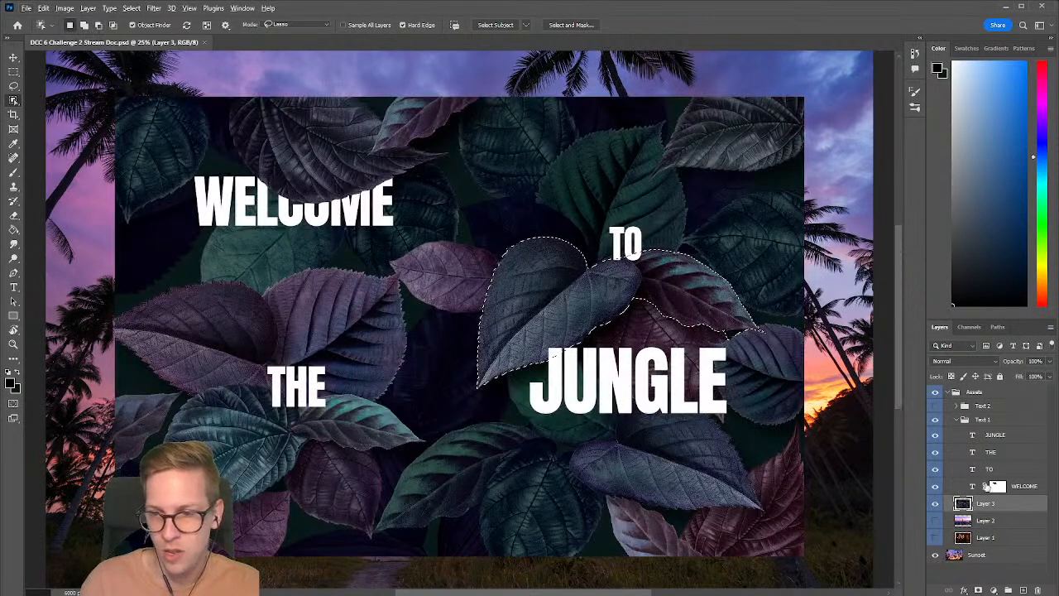
Step: Add a layer mask to TO from the leaf selection and invert it so the leaves cover the word's lower edge
{"action": "left_click", "coordinate": [995, 469]}
{"action": "left_click", "coordinate": [978, 590]}
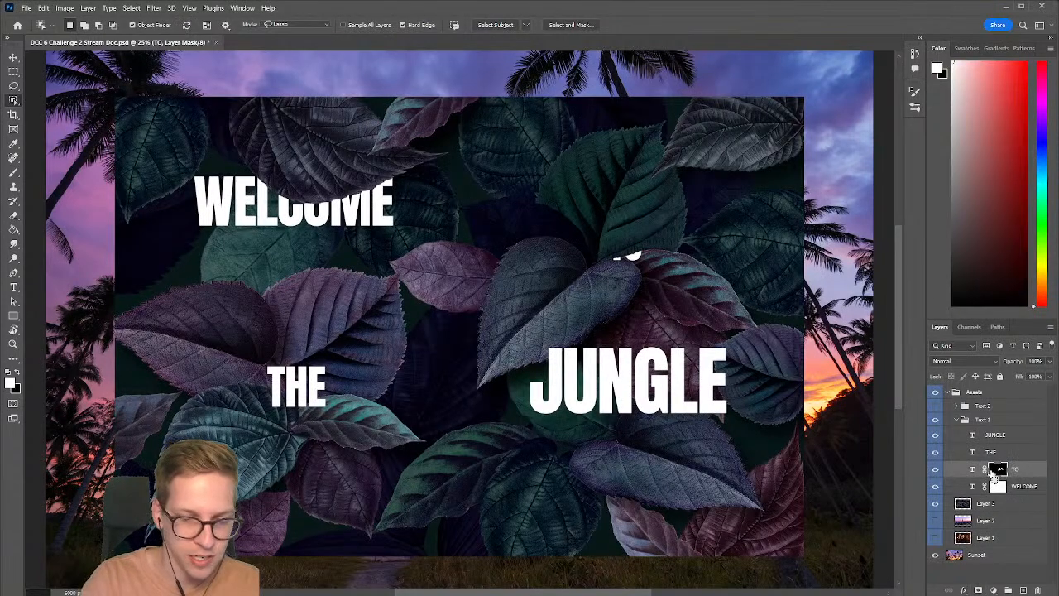
{"action": "key", "text": "ctrl+i"}
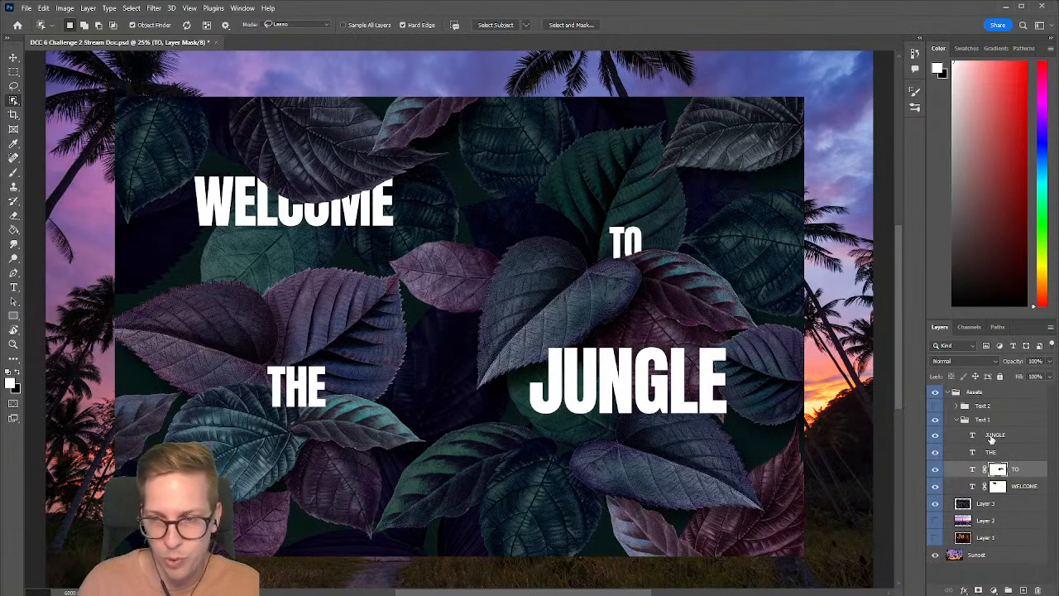
Step: Save the document and object-select the leaves around JUNGLE on Layer 3: the central pair, the far-right leaf and the one below
{"action": "left_click", "coordinate": [989, 436]}
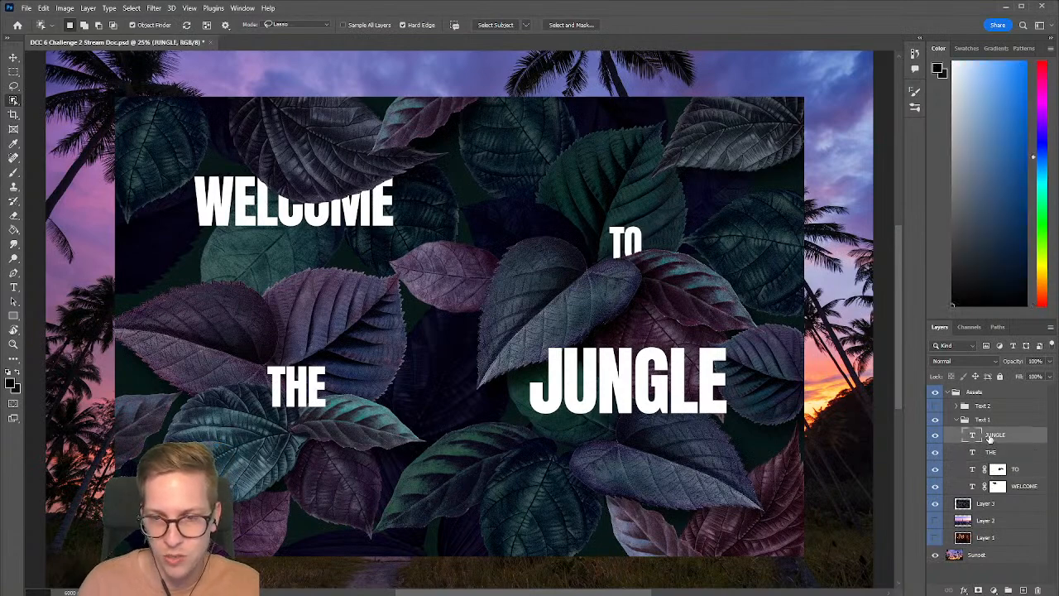
{"action": "left_click", "coordinate": [973, 503]}
{"action": "key", "text": "ctrl+s"}
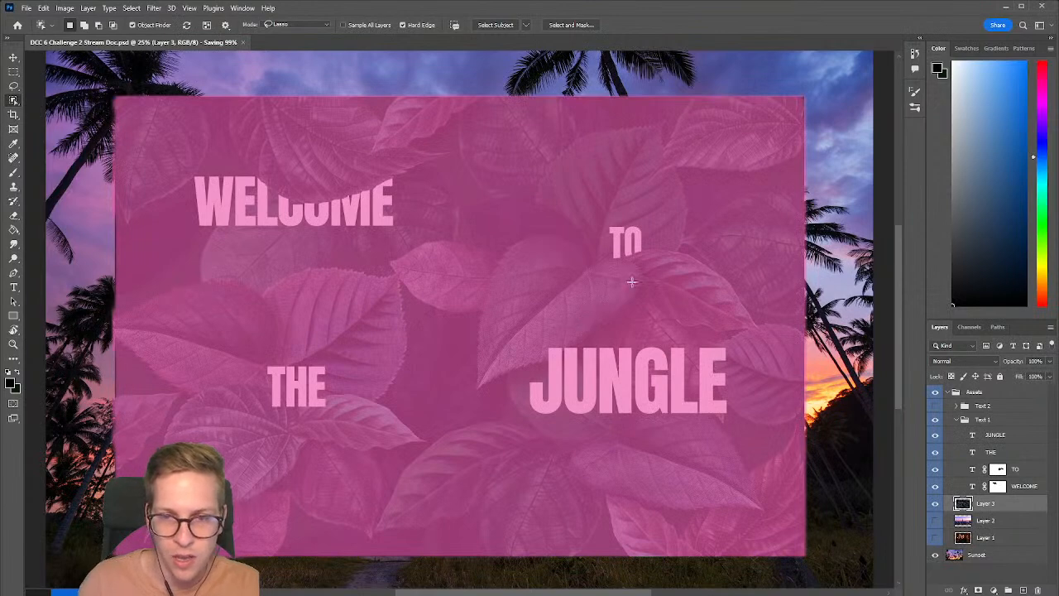
{"action": "mouse_move", "coordinate": [548, 231]}
{"action": "left_mouse_down"}
{"action": "mouse_move", "coordinate": [493, 246]}
{"action": "mouse_move", "coordinate": [470, 324]}
{"action": "mouse_move", "coordinate": [467, 394]}
{"action": "mouse_move", "coordinate": [541, 382]}
{"action": "mouse_move", "coordinate": [608, 352]}
{"action": "mouse_move", "coordinate": [644, 309]}
{"action": "left_mouse_up"}
{"action": "left_click_drag", "start_coordinate": [639, 252], "coordinate": [612, 240]}
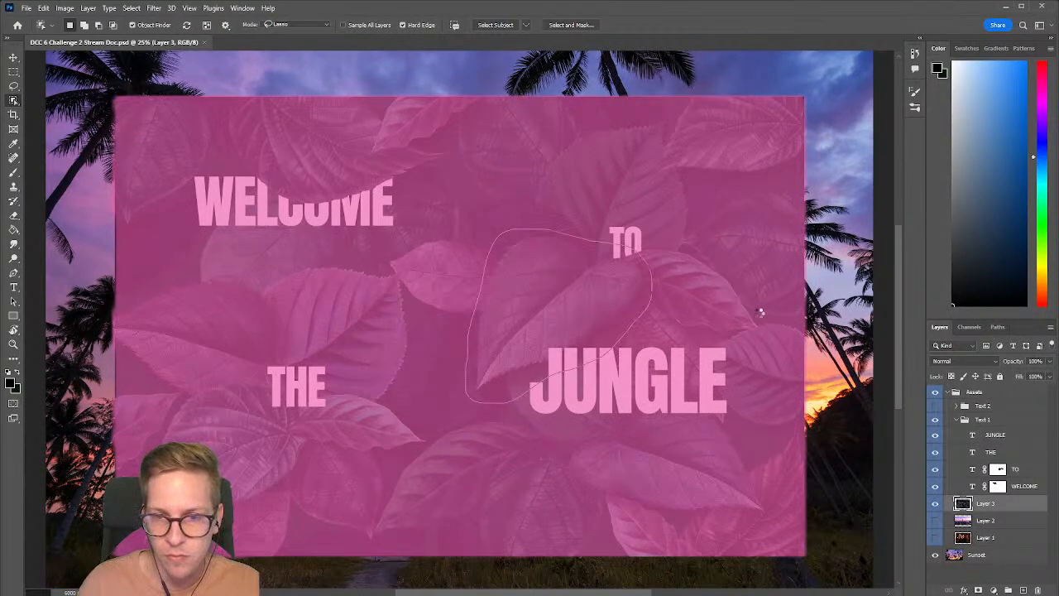
{"action": "mouse_move", "coordinate": [619, 286]}
{"action": "left_mouse_down"}
{"action": "mouse_move", "coordinate": [672, 329]}
{"action": "mouse_move", "coordinate": [748, 335]}
{"action": "mouse_move", "coordinate": [769, 326]}
{"action": "mouse_move", "coordinate": [693, 245]}
{"action": "mouse_move", "coordinate": [638, 248]}
{"action": "left_mouse_up"}
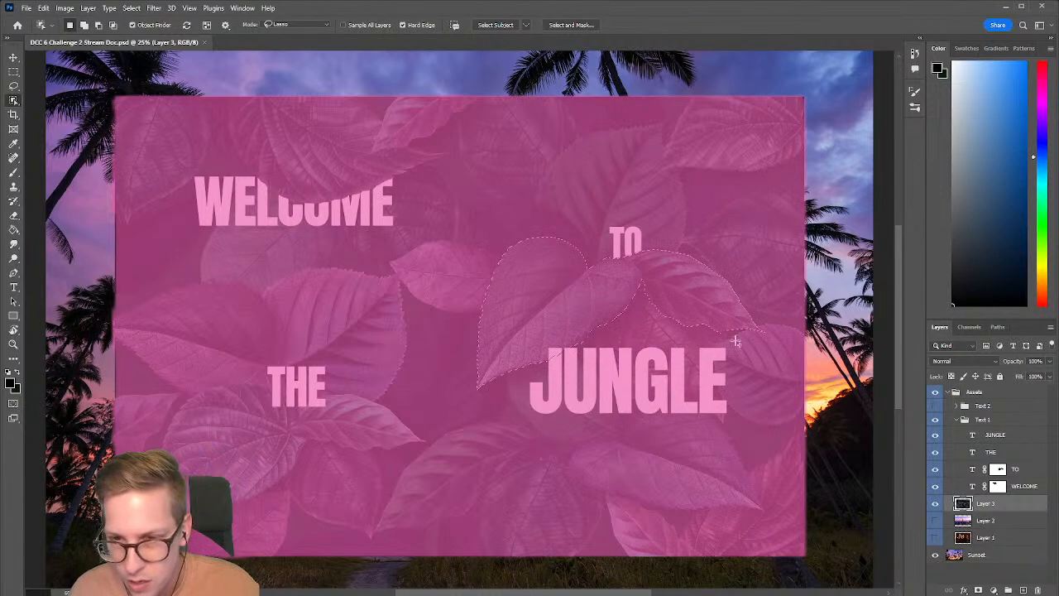
{"action": "mouse_move", "coordinate": [735, 425]}
{"action": "left_mouse_down"}
{"action": "mouse_move", "coordinate": [789, 434]}
{"action": "mouse_move", "coordinate": [819, 391]}
{"action": "mouse_move", "coordinate": [809, 313]}
{"action": "mouse_move", "coordinate": [753, 315]}
{"action": "left_mouse_up"}
{"action": "left_click_drag", "start_coordinate": [720, 516], "coordinate": [722, 504]}
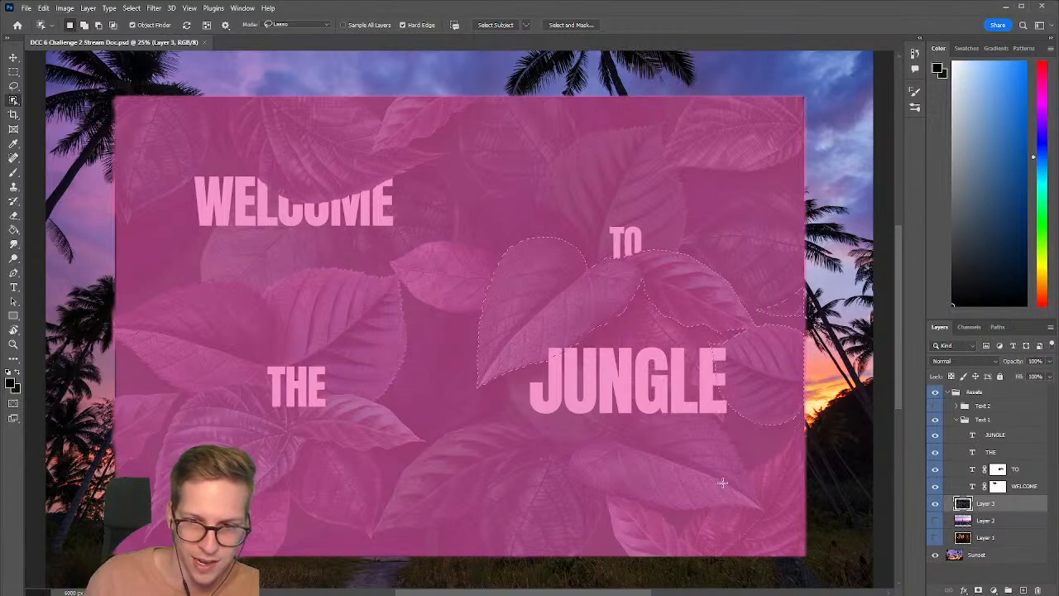
{"action": "mouse_move", "coordinate": [684, 388]}
{"action": "left_mouse_down"}
{"action": "mouse_move", "coordinate": [611, 398]}
{"action": "mouse_move", "coordinate": [557, 460]}
{"action": "mouse_move", "coordinate": [581, 493]}
{"action": "mouse_move", "coordinate": [635, 511]}
{"action": "mouse_move", "coordinate": [750, 519]}
{"action": "mouse_move", "coordinate": [772, 489]}
{"action": "mouse_move", "coordinate": [754, 443]}
{"action": "mouse_move", "coordinate": [698, 396]}
{"action": "mouse_move", "coordinate": [715, 434]}
{"action": "mouse_move", "coordinate": [703, 461]}
{"action": "left_mouse_up"}
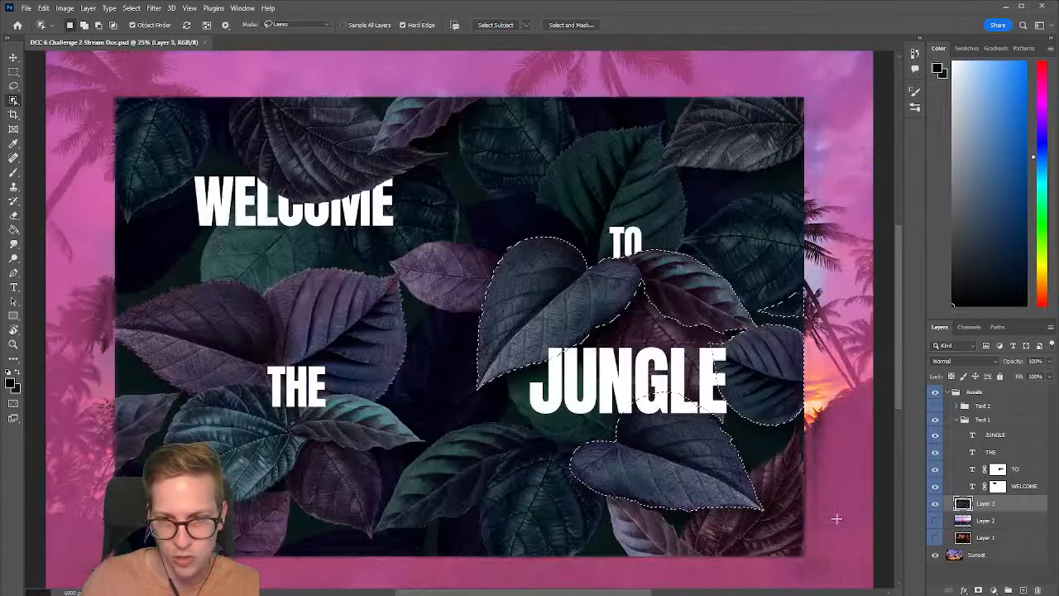
Step: Invert the leaf selection and mask the JUNGLE layer with it so the surrounding leaves overlap the word
{"action": "left_click", "coordinate": [1003, 435]}
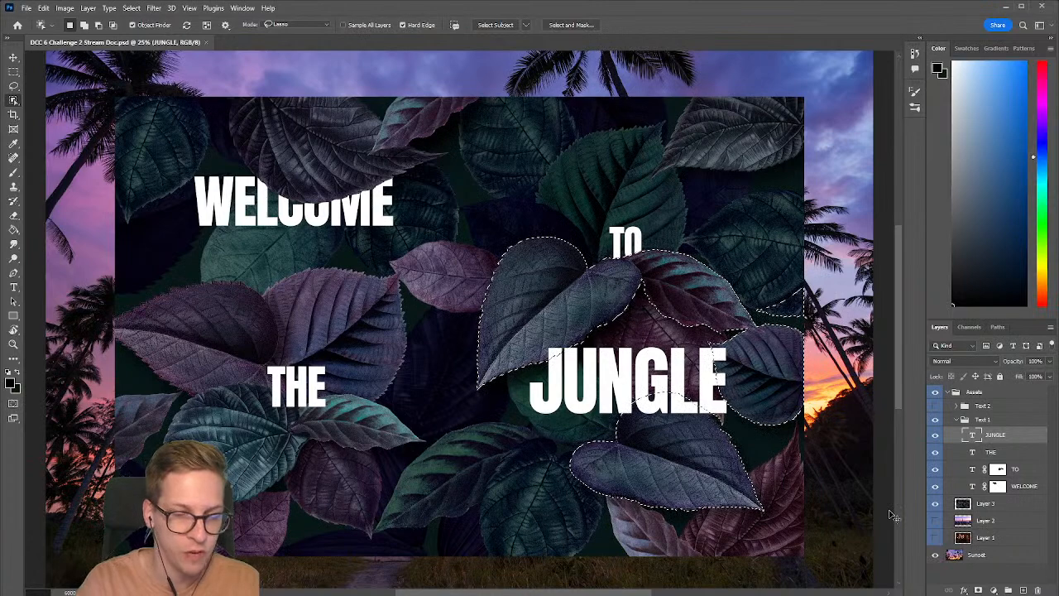
{"action": "key", "text": "ctrl+shift+i"}
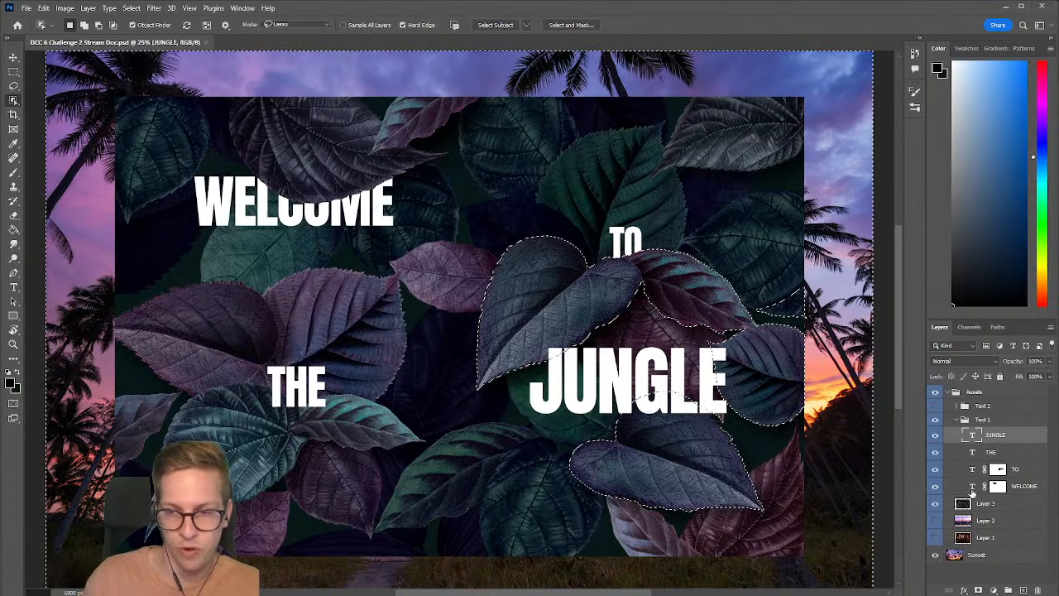
{"action": "left_click", "coordinate": [978, 590]}
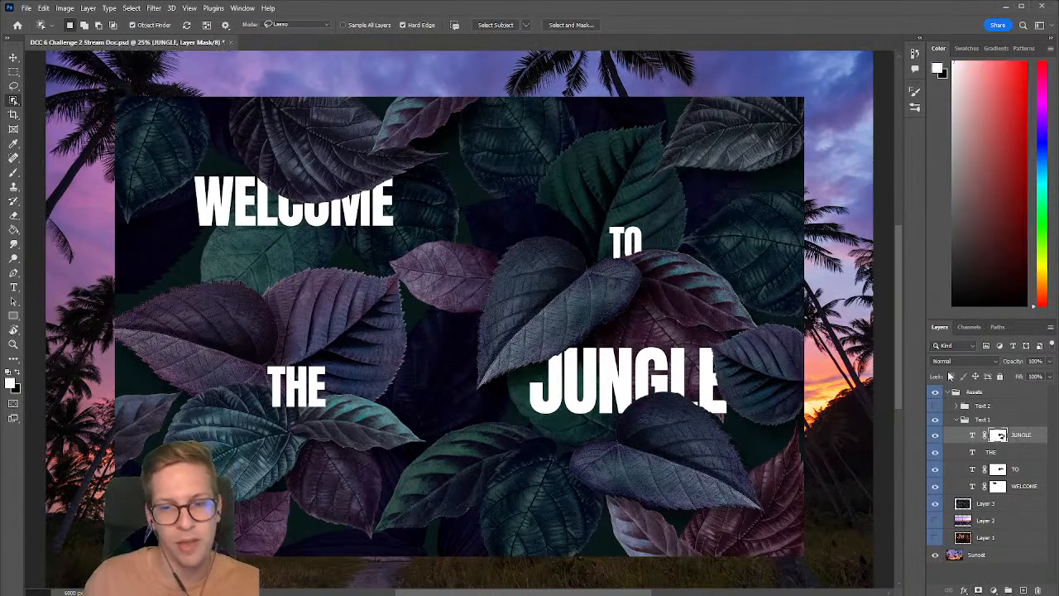
Step: Save the document and object-select the teal leaf pair just below THE on Layer 3
{"action": "left_click", "coordinate": [1001, 452]}
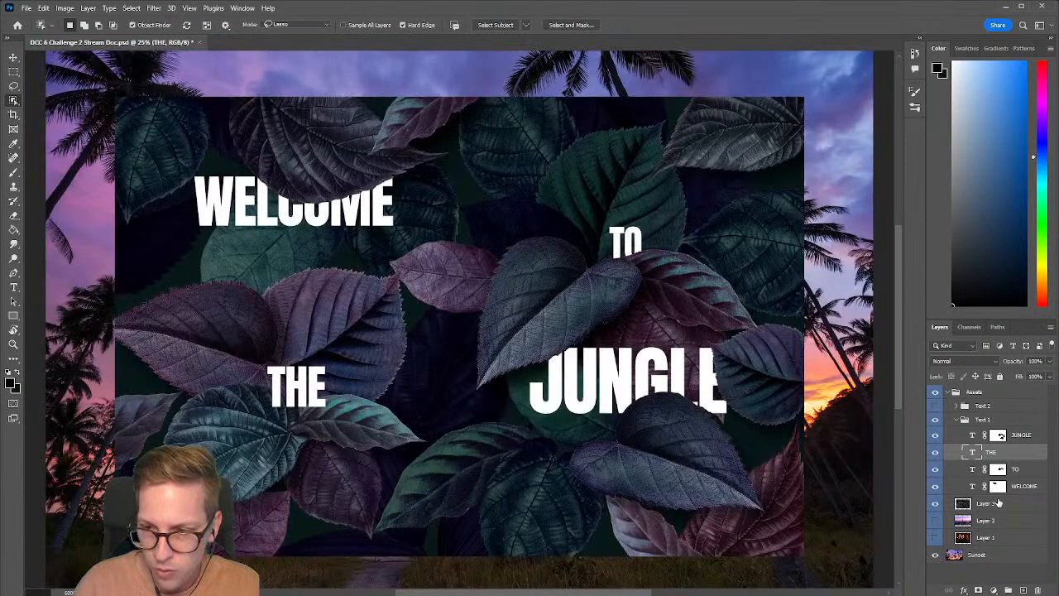
{"action": "left_click", "coordinate": [999, 505]}
{"action": "key", "text": "ctrl+s"}
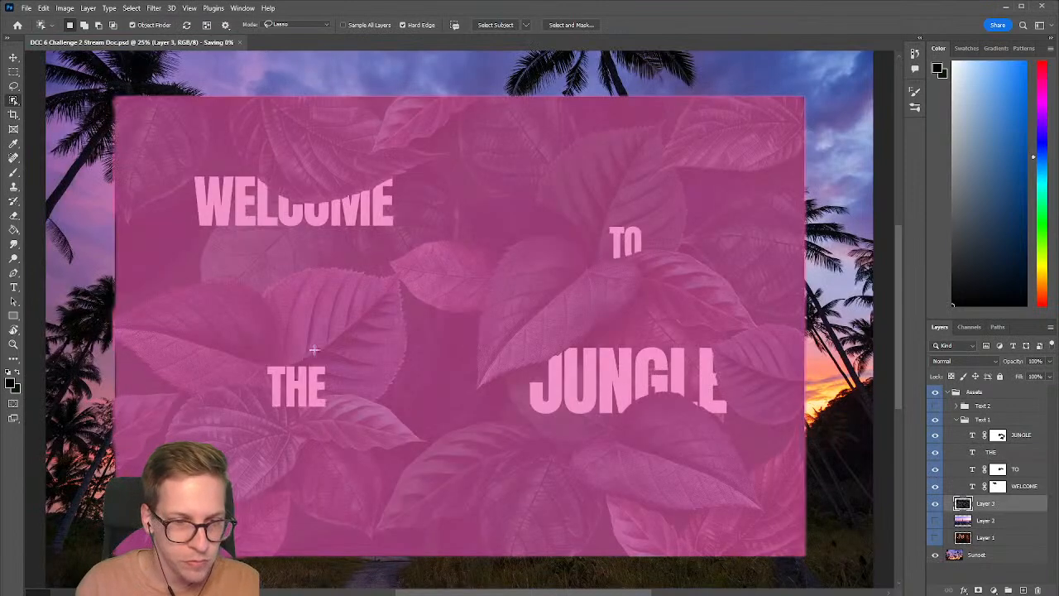
{"action": "left_click_drag", "start_coordinate": [281, 353], "coordinate": [196, 375]}
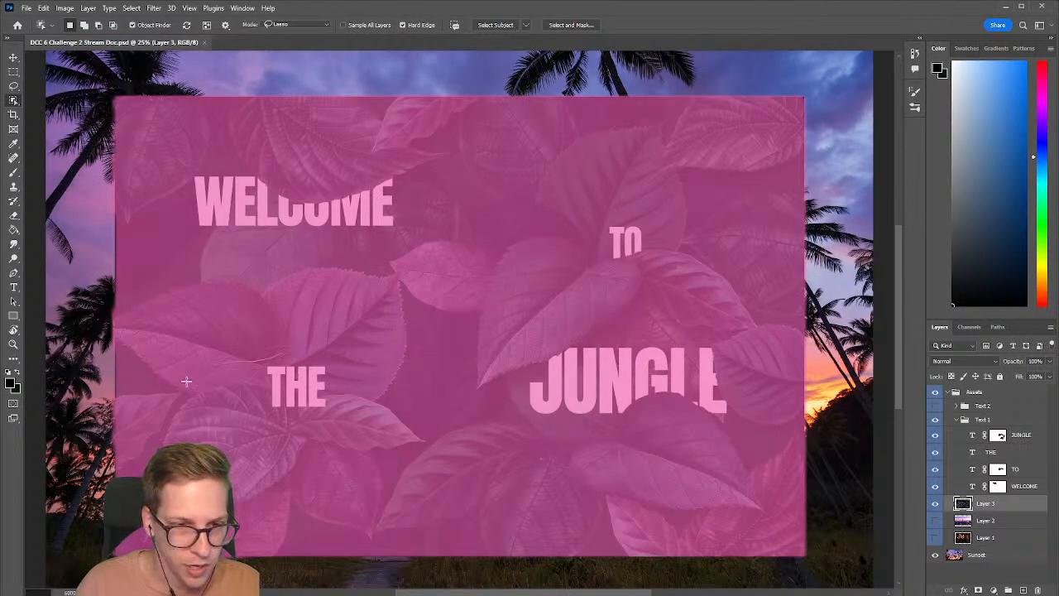
{"action": "mouse_move", "coordinate": [281, 504]}
{"action": "left_mouse_down"}
{"action": "mouse_move", "coordinate": [316, 463]}
{"action": "mouse_move", "coordinate": [403, 458]}
{"action": "left_mouse_up"}
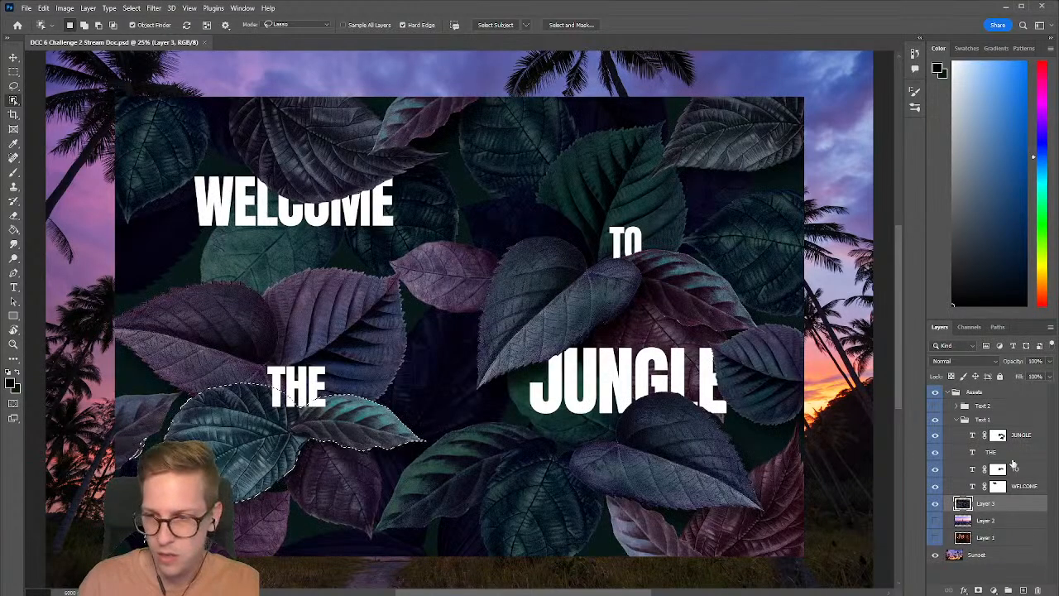
Step: Add a layer mask to THE from the leaf selection and invert it so the leaves cover the word's lower edge
{"action": "left_click", "coordinate": [1011, 453]}
{"action": "left_click", "coordinate": [978, 590]}
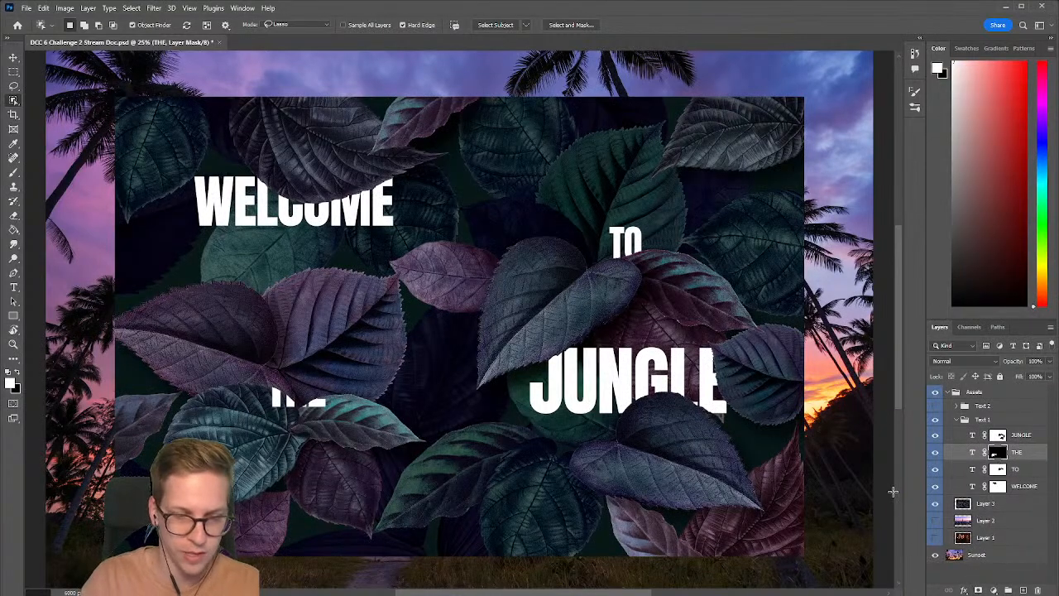
{"action": "key", "text": "ctrl+i"}
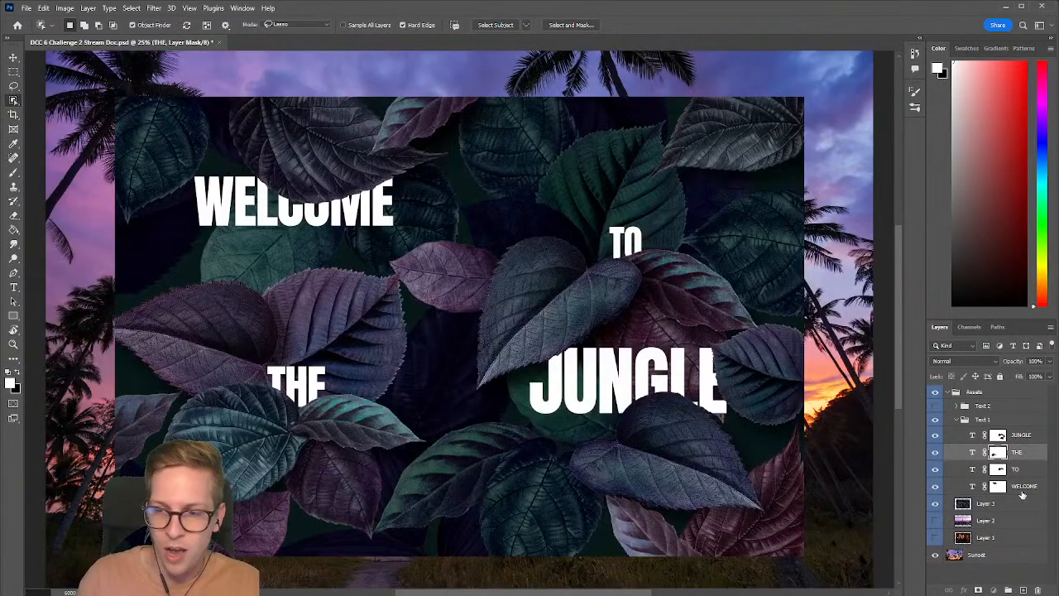
Step: Create a new layer named Shadow in Multiply mode directly above the WELCOME layer
{"action": "left_click", "coordinate": [1023, 490]}
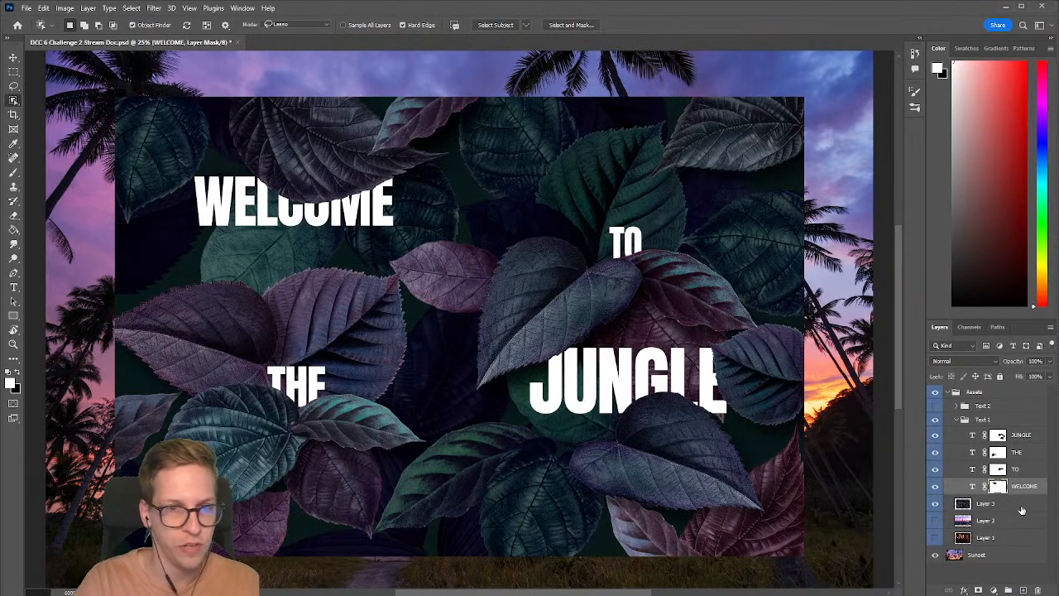
{"action": "key", "text": "ctrl+shift+n"}
{"action": "type", "text": "sHADO"}
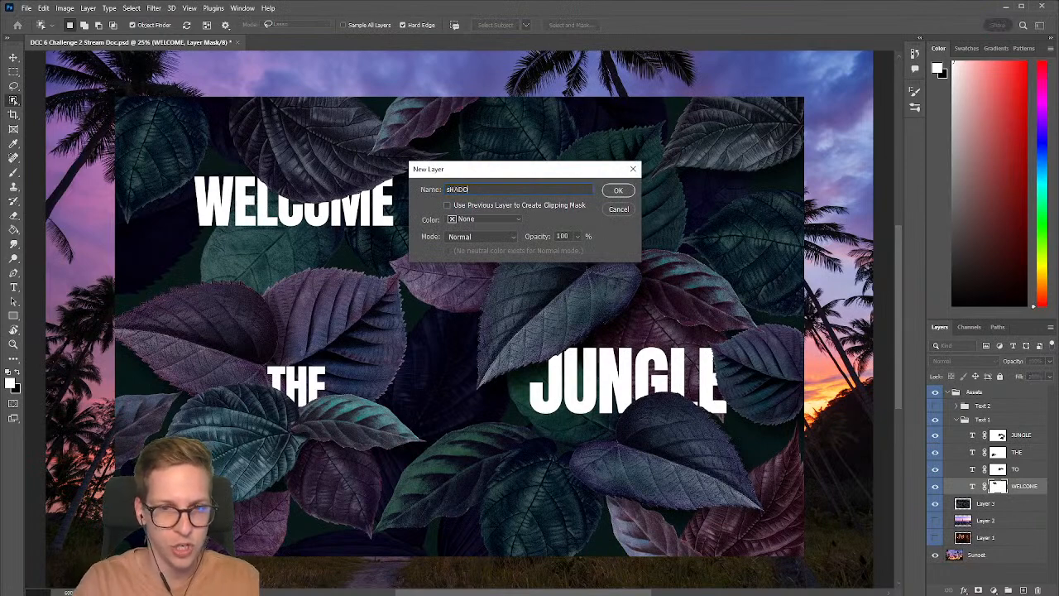
{"action": "key", "text": "BackSpace"}
{"action": "key", "text": "BackSpace"}
{"action": "key", "text": "BackSpace"}
{"action": "key", "text": "BackSpace"}
{"action": "key", "text": "BackSpace"}
{"action": "type", "text": "S"}
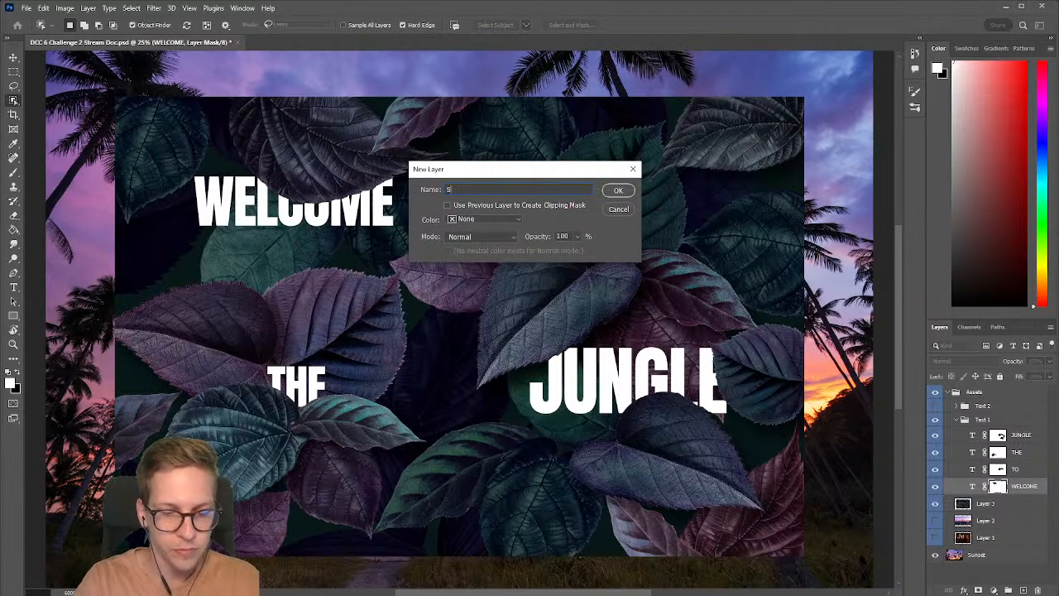
{"action": "type", "text": "hadow"}
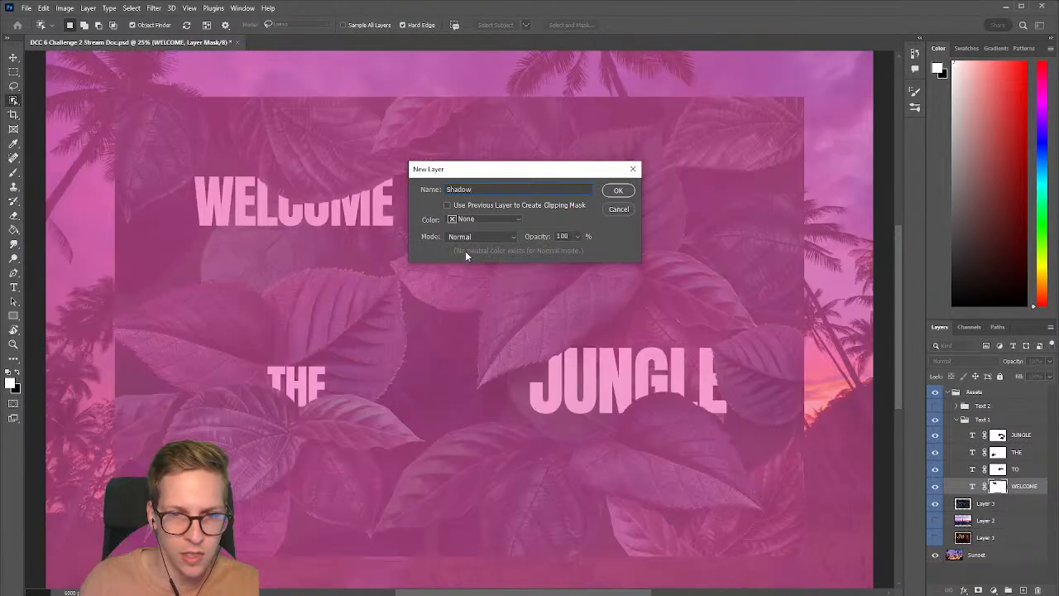
{"action": "left_click", "coordinate": [476, 237]}
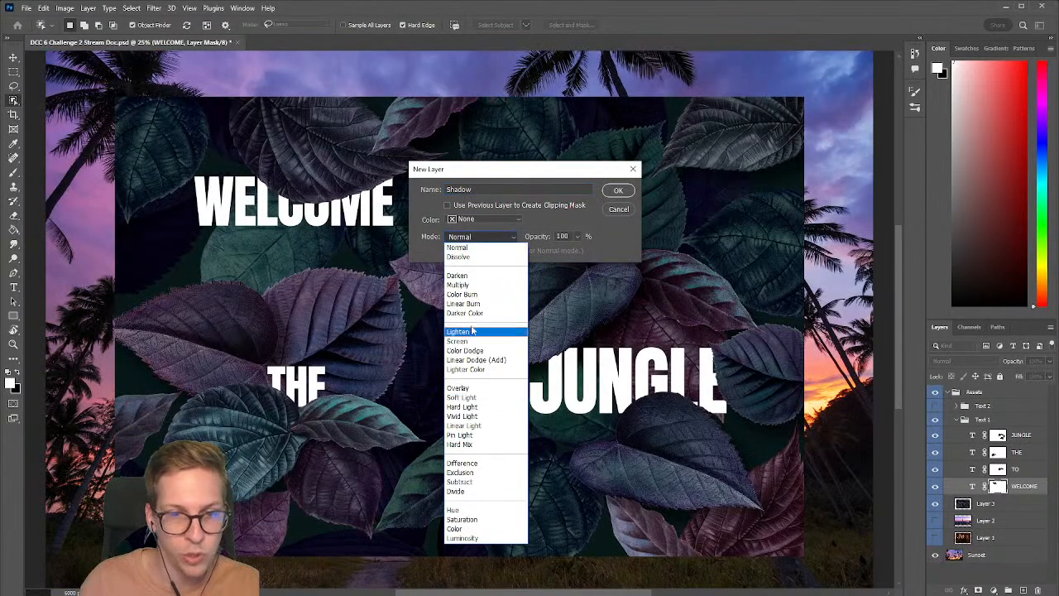
{"action": "left_click", "coordinate": [466, 284]}
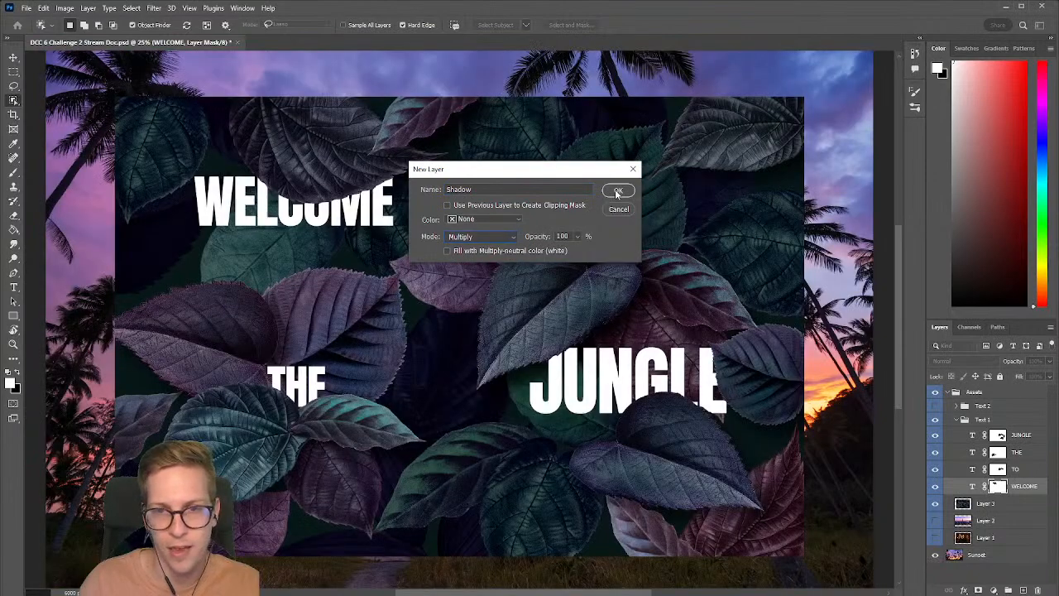
{"action": "left_click", "coordinate": [618, 190]}
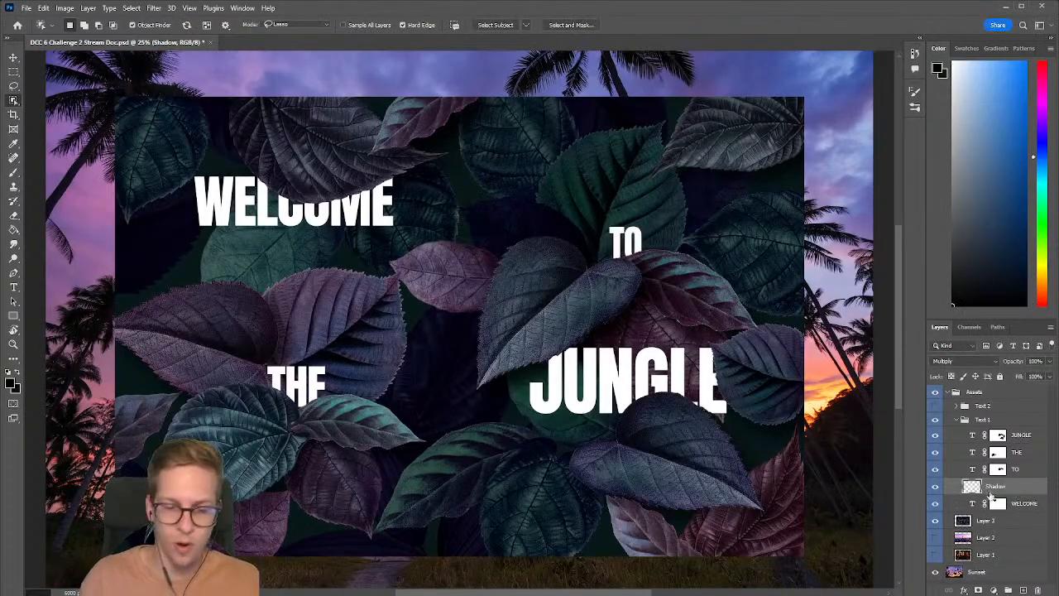
Step: Duplicate the Shadow layer so a copy sits directly above each of TO, THE and JUNGLE, and save the document
{"action": "key", "text": "ctrl+j"}
{"action": "left_click_drag", "start_coordinate": [1010, 489], "coordinate": [1016, 470]}
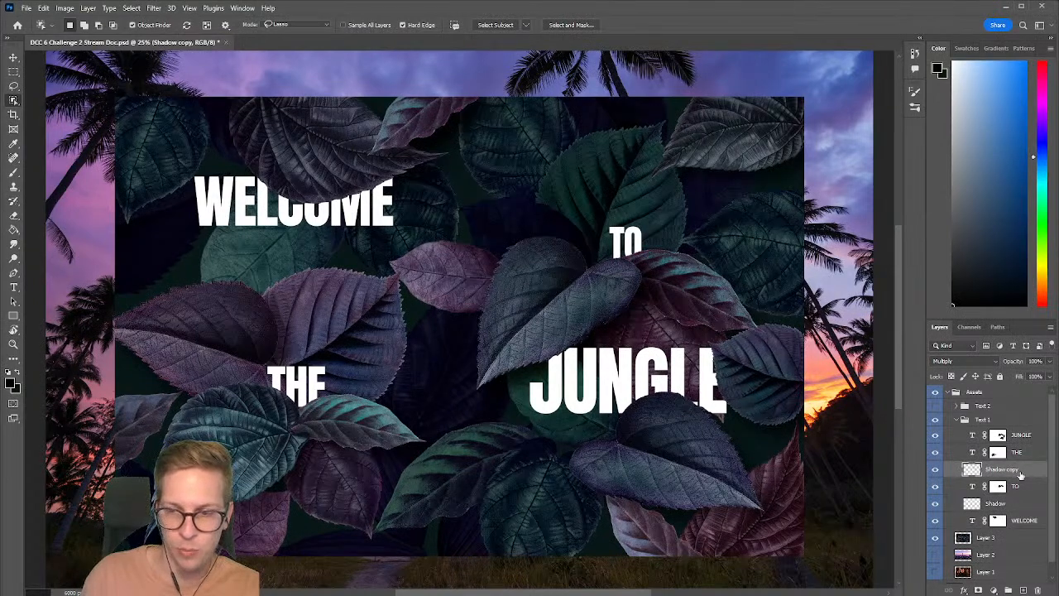
{"action": "key", "text": "ctrl+j"}
{"action": "left_click_drag", "start_coordinate": [1017, 473], "coordinate": [1022, 430]}
{"action": "key", "text": "ctrl+j"}
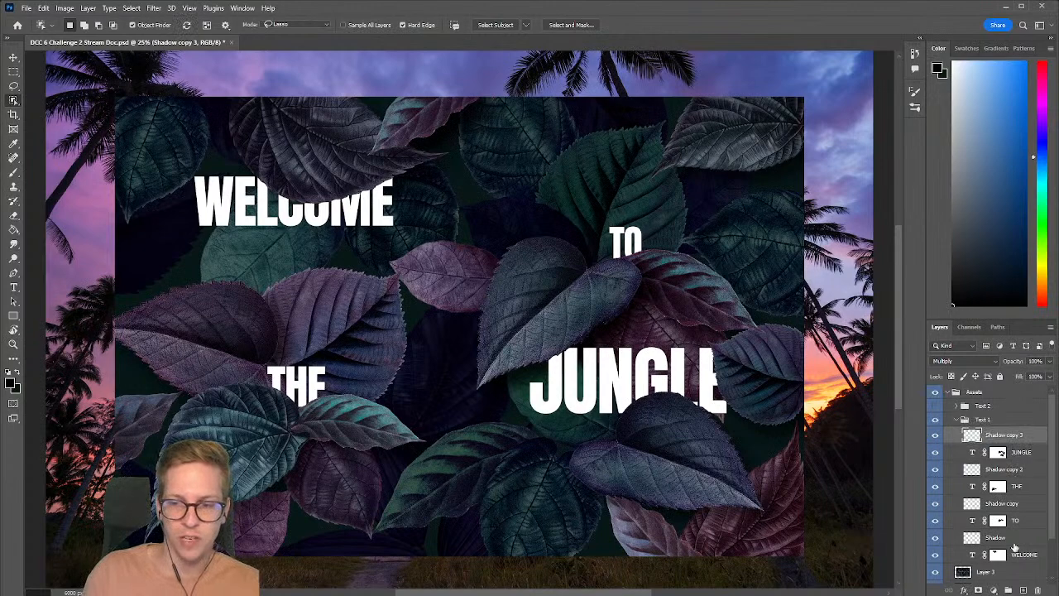
{"action": "key", "text": "ctrl+s"}
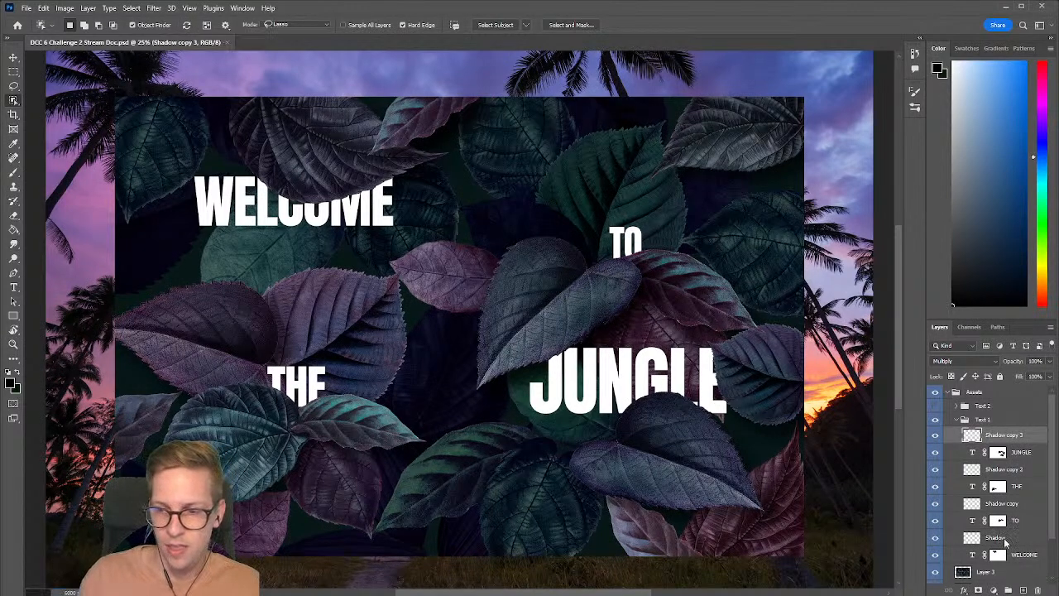
Step: Clip each of the four Shadow layers to the word layer directly beneath it
{"action": "left_click", "coordinate": [1006, 540]}
{"action": "scroll", "coordinate": [1006, 537], "scroll_direction": "down", "scroll_amount": 2}
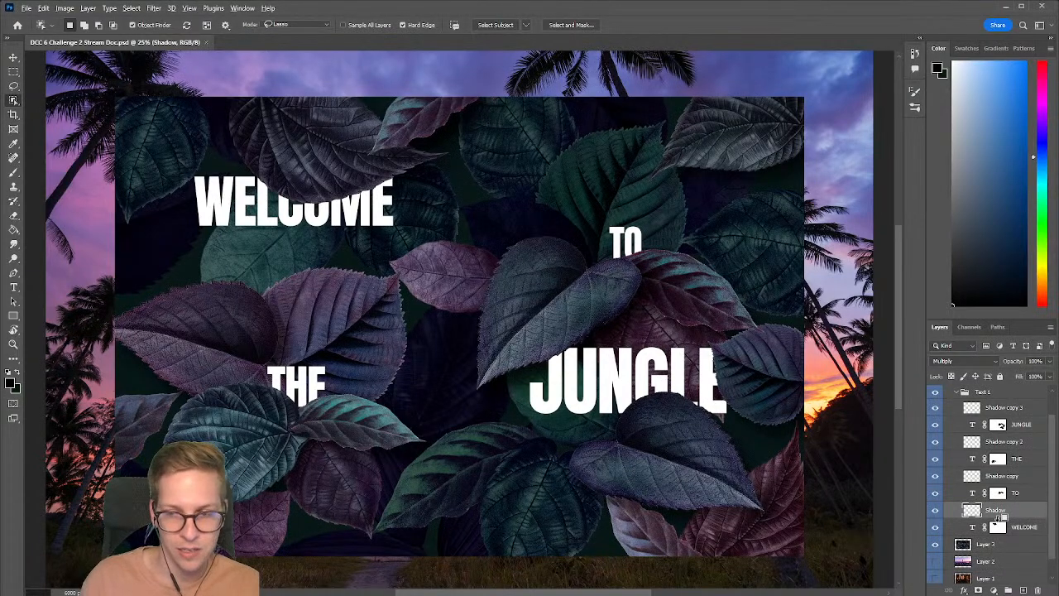
{"action": "left_click", "coordinate": [998, 518], "text": "alt"}
{"action": "left_click", "coordinate": [1001, 478]}
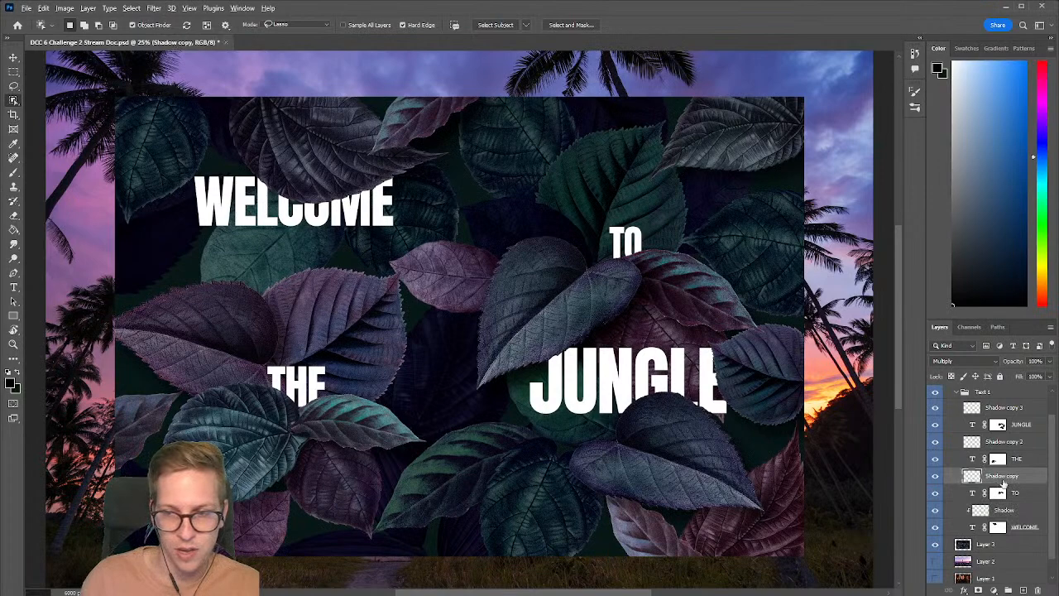
{"action": "left_click", "coordinate": [1001, 483], "text": "alt"}
{"action": "left_click", "coordinate": [1004, 444]}
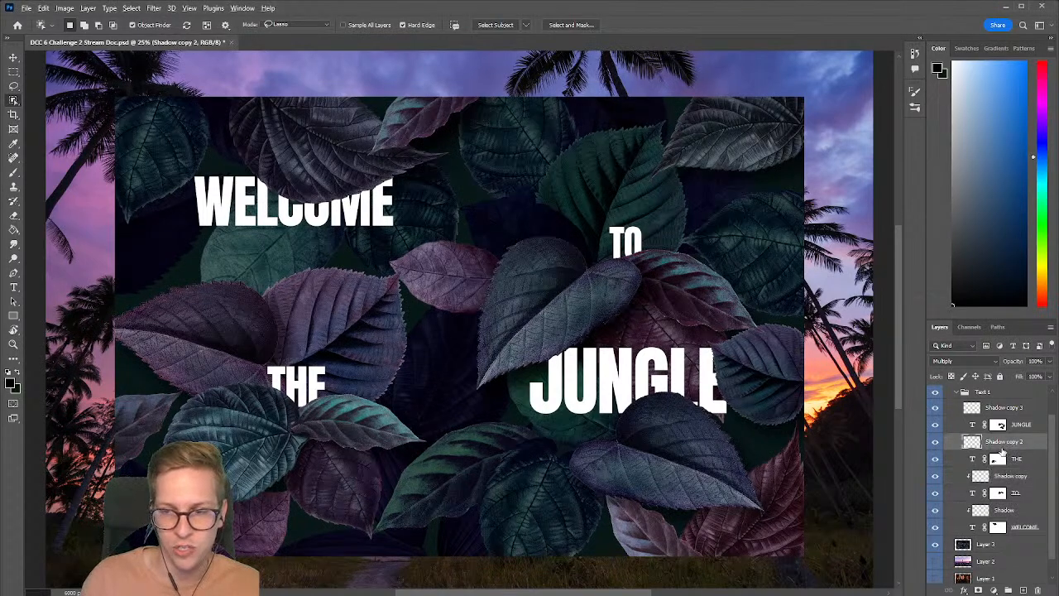
{"action": "scroll", "coordinate": [1004, 448], "scroll_direction": "down", "scroll_amount": 1}
{"action": "left_click", "coordinate": [1004, 447], "text": "alt"}
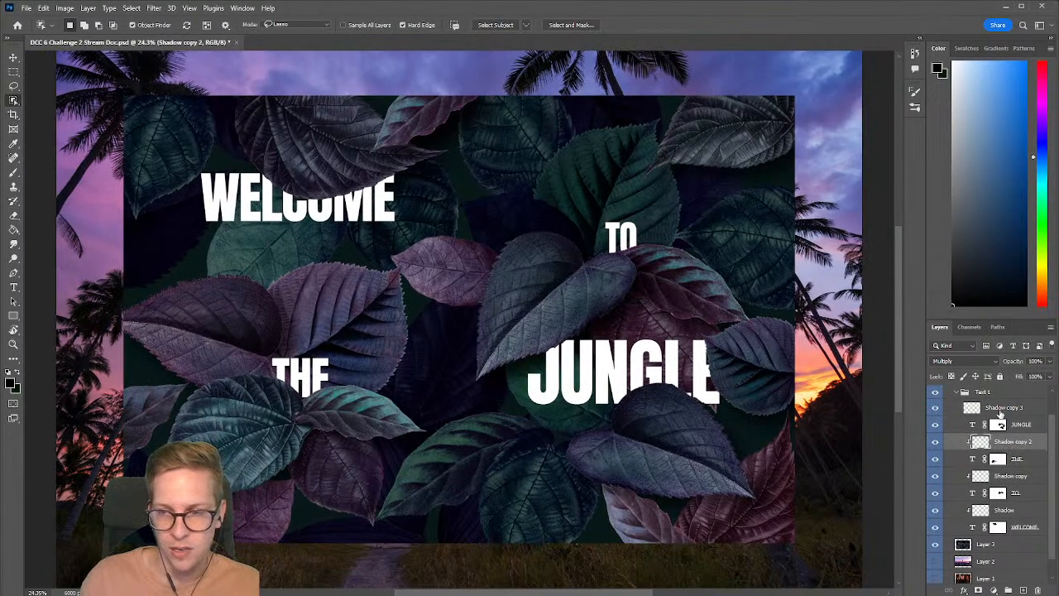
{"action": "left_click", "coordinate": [1003, 410]}
{"action": "left_click", "coordinate": [1002, 417], "text": "alt"}
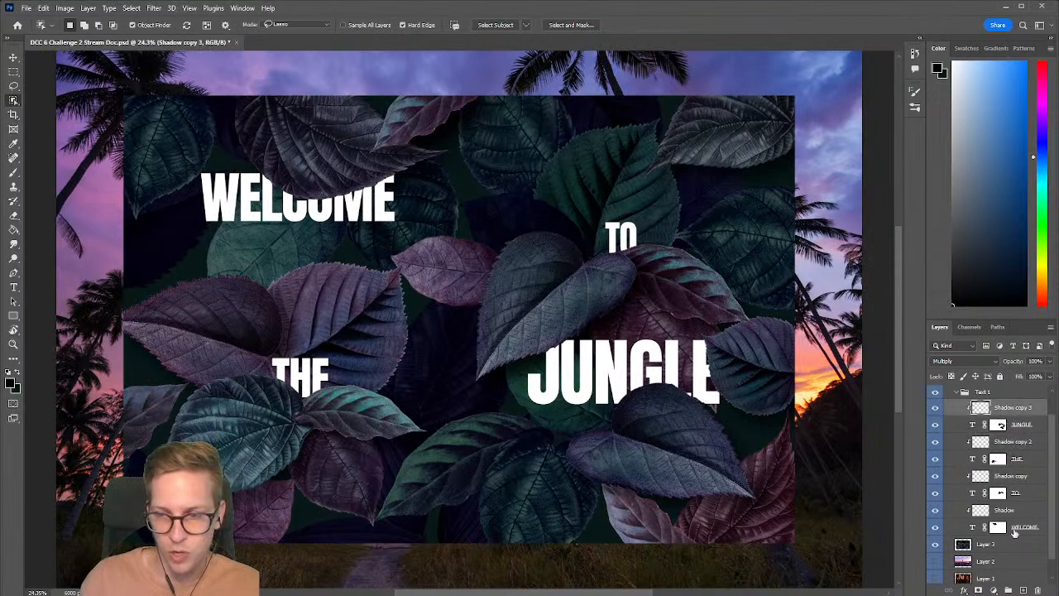
Step: Set up the Brush on WELCOME's Shadow layer with a medium bluish-gray foreground color, undoing the black trial stroke
{"action": "left_click", "coordinate": [998, 511]}
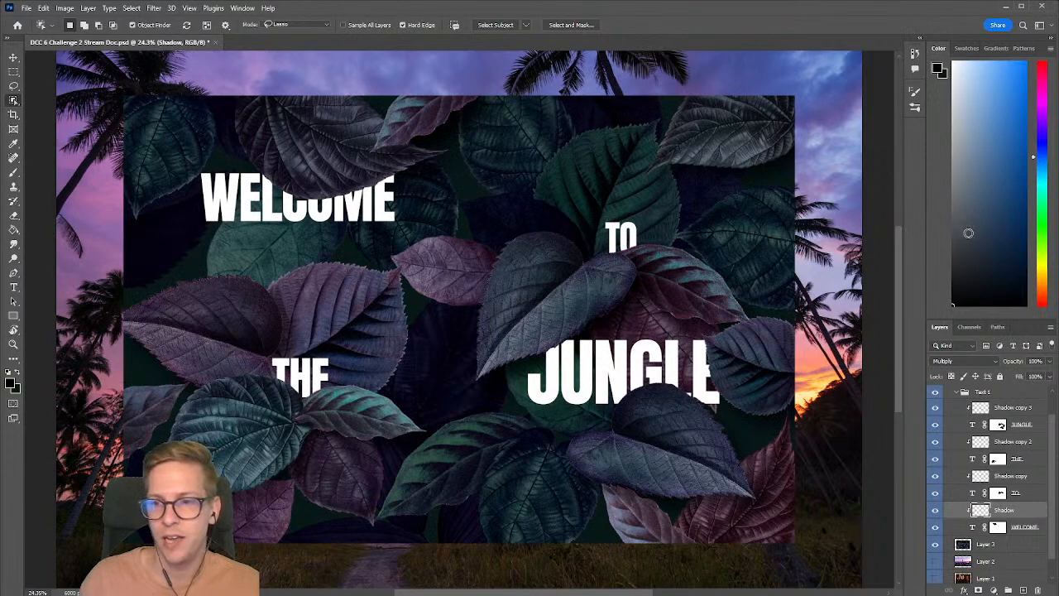
{"action": "key", "text": "b"}
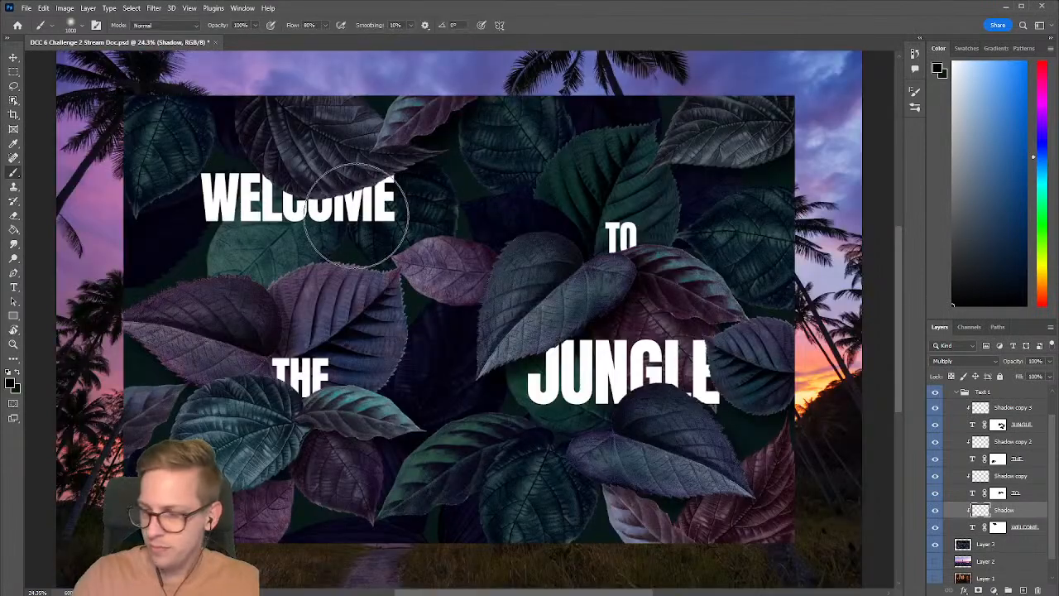
{"action": "mouse_move", "coordinate": [406, 260]}
{"action": "left_mouse_down"}
{"action": "mouse_move", "coordinate": [303, 201]}
{"action": "mouse_move", "coordinate": [249, 206]}
{"action": "left_mouse_up"}
{"action": "key", "text": "ctrl+z"}
{"action": "left_click_drag", "start_coordinate": [964, 227], "coordinate": [961, 165]}
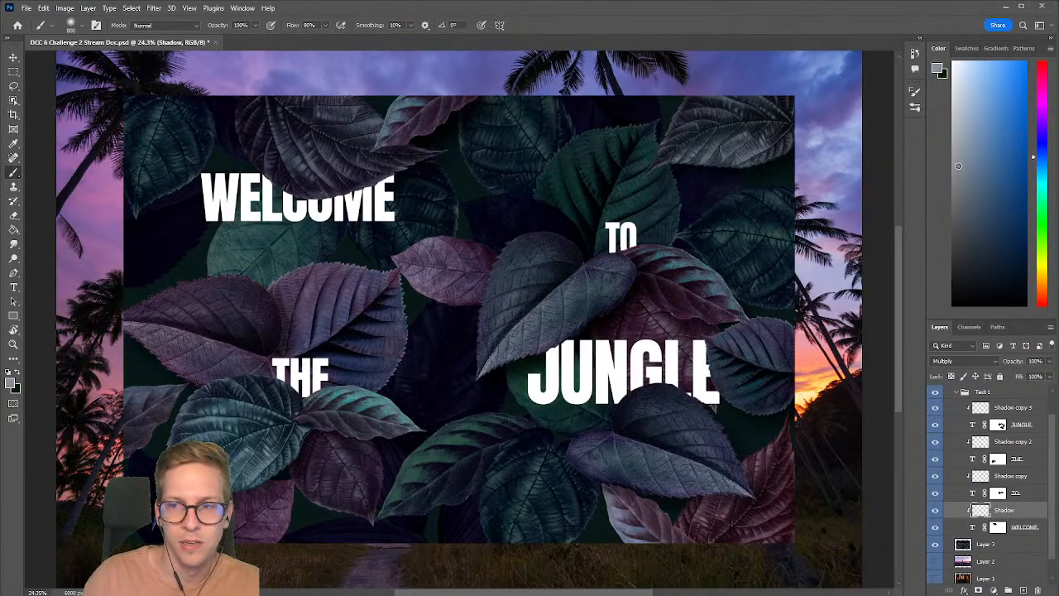
{"action": "left_click", "coordinate": [1045, 144]}
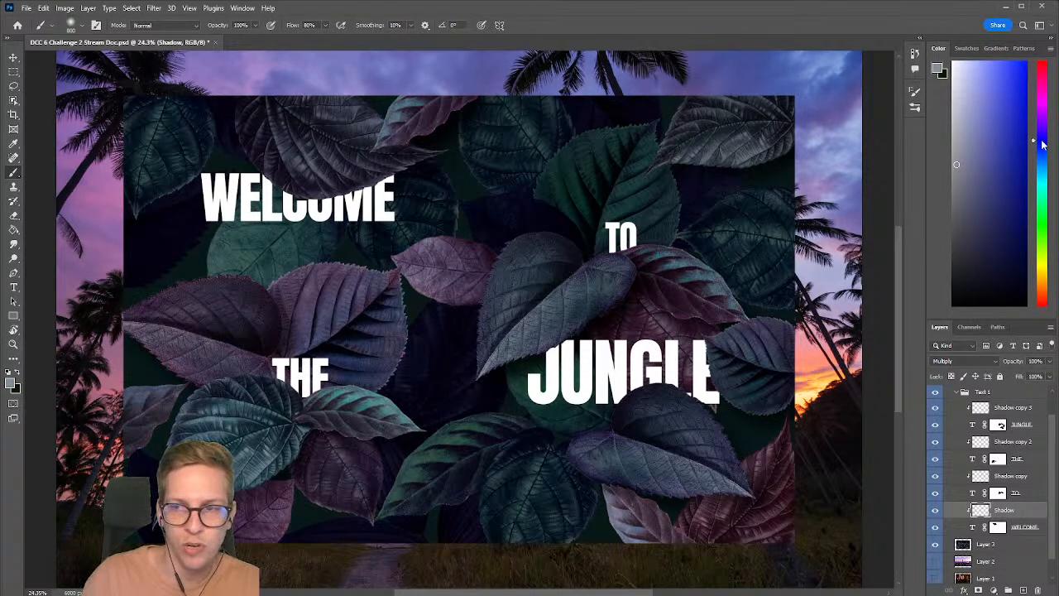
{"action": "left_click_drag", "start_coordinate": [1043, 137], "coordinate": [1044, 143]}
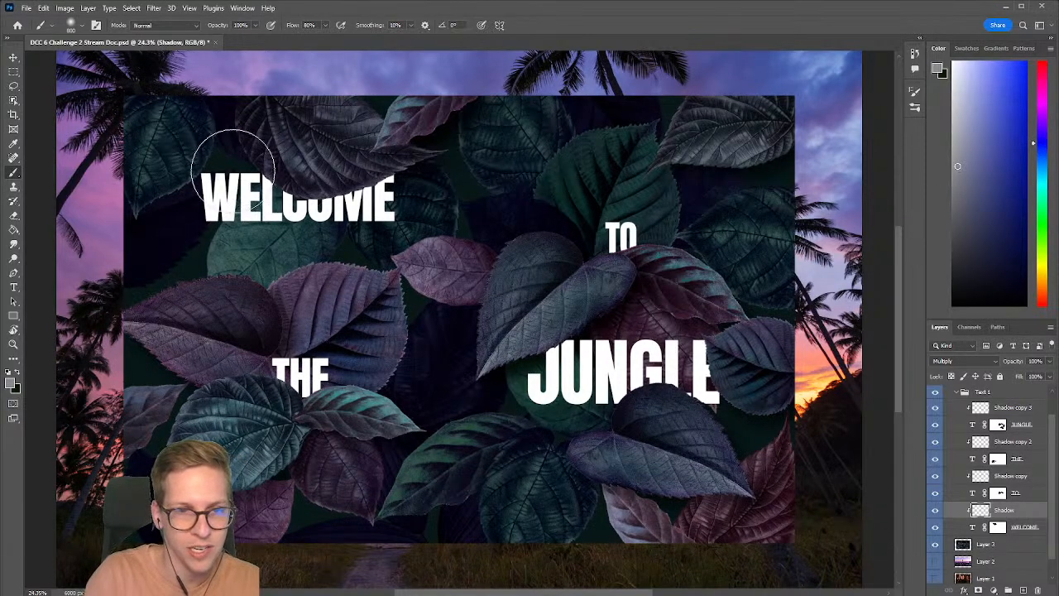
Step: Test the gray over WELCOME, pick a slightly darker shade, and clear the test paint from the Shadow layer
{"action": "left_click_drag", "start_coordinate": [245, 165], "coordinate": [245, 185]}
{"action": "left_click", "coordinate": [961, 187]}
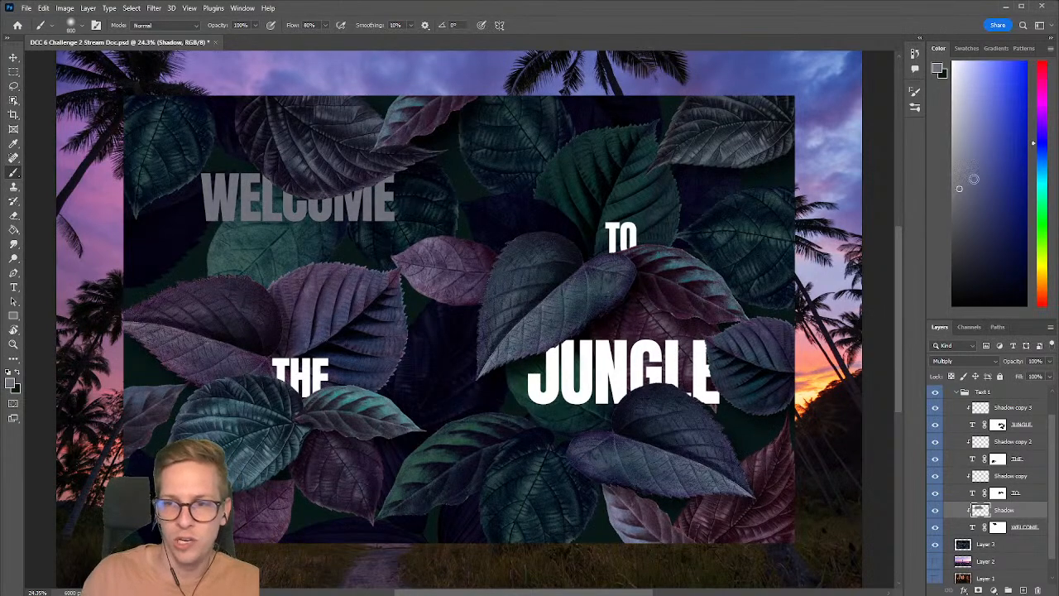
{"action": "key", "text": "ctrl+a"}
{"action": "key", "text": "Delete"}
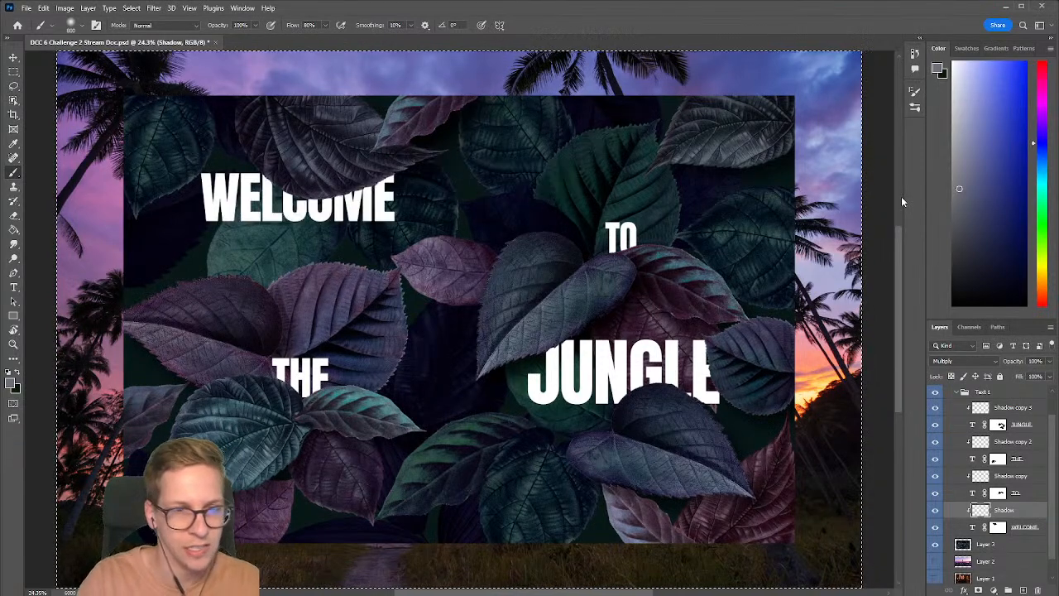
{"action": "key", "text": "ctrl+d"}
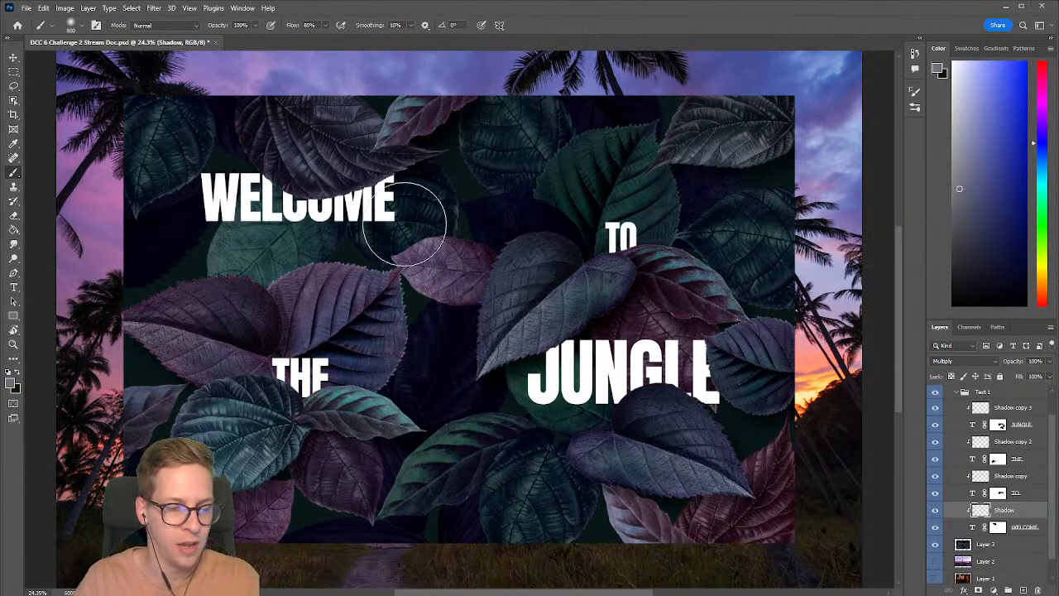
Step: Paint a soft shadow along WELCOME's upper edge beneath the overlapping leaf with a 400 px brush
{"action": "key", "text": "bracketleft"}
{"action": "key", "text": "bracketleft"}
{"action": "key", "text": "bracketleft"}
{"action": "key", "text": "bracketleft"}
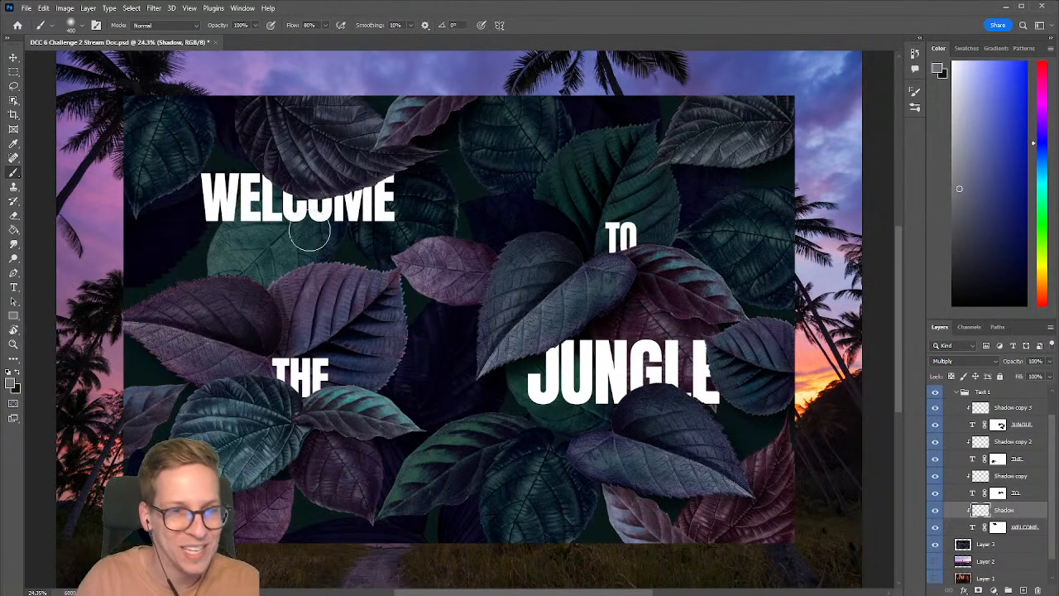
{"action": "key", "text": "bracketleft"}
{"action": "mouse_move", "coordinate": [281, 166]}
{"action": "left_mouse_down"}
{"action": "mouse_move", "coordinate": [304, 180]}
{"action": "mouse_move", "coordinate": [271, 163]}
{"action": "mouse_move", "coordinate": [337, 178]}
{"action": "mouse_move", "coordinate": [303, 175]}
{"action": "mouse_move", "coordinate": [383, 159]}
{"action": "left_mouse_up"}
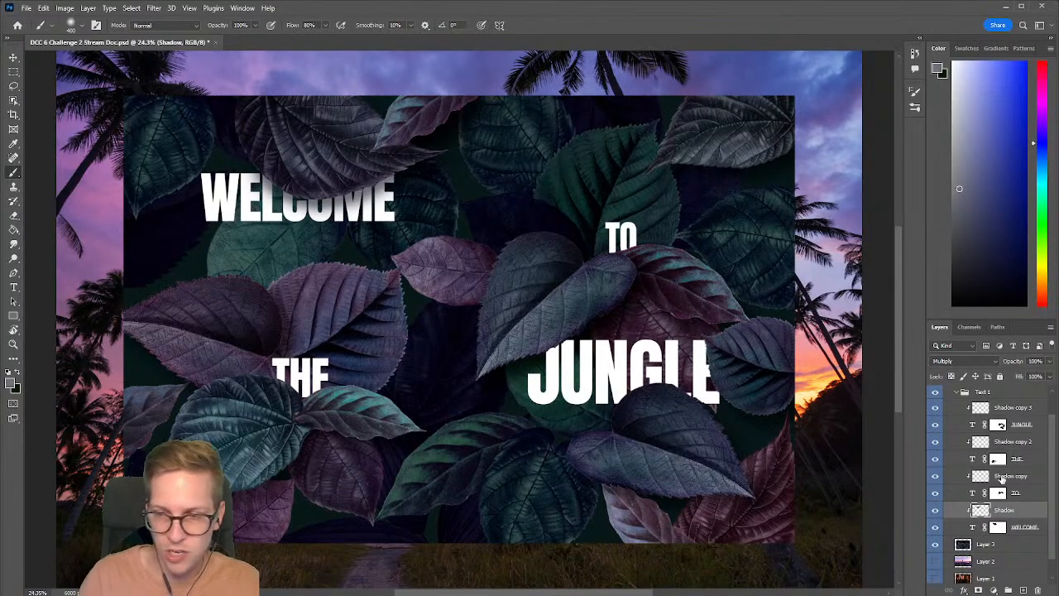
Step: Paint soft shadows on the lower edges of TO and THE on their own Shadow copies, using a smaller brush
{"action": "left_click", "coordinate": [1002, 477]}
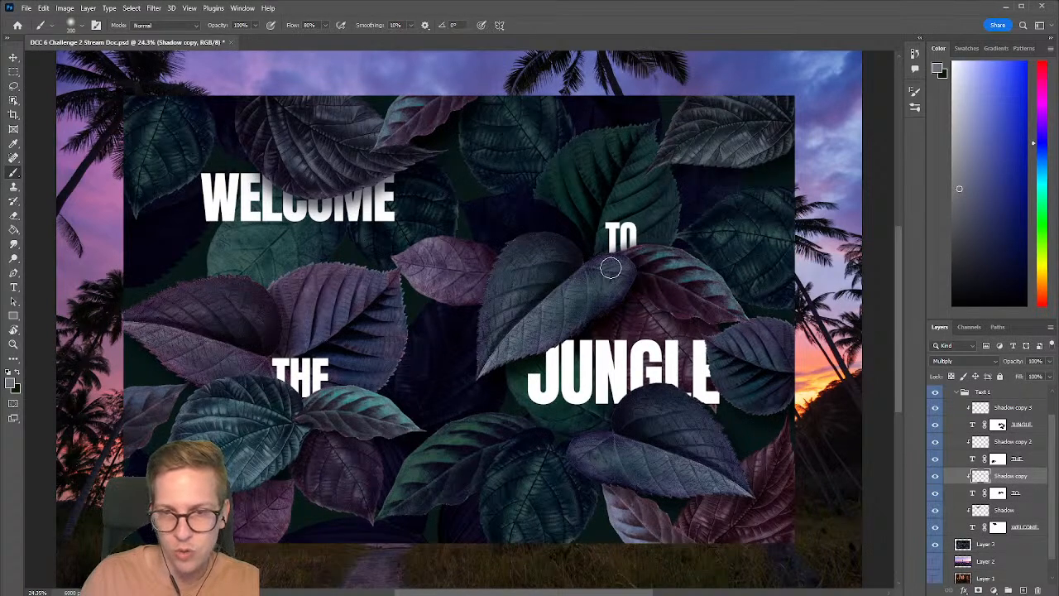
{"action": "left_click", "coordinate": [1003, 445]}
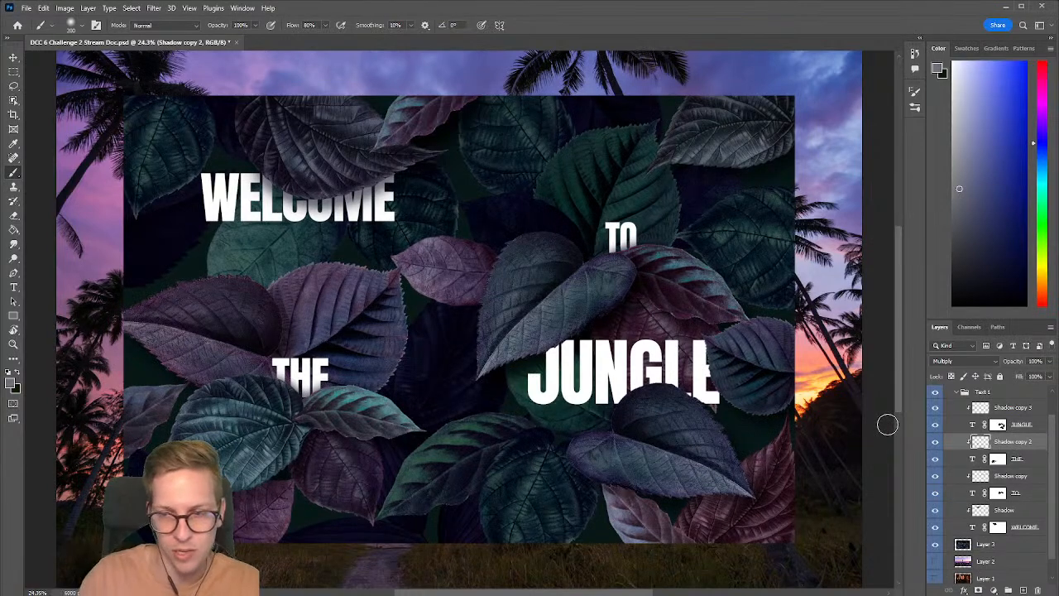
Step: Paint soft gray shadows on JUNGLE's Shadow copy 3 layer where the surrounding leaves overlap the letters, varying the brush size
{"action": "left_click", "coordinate": [1008, 414]}
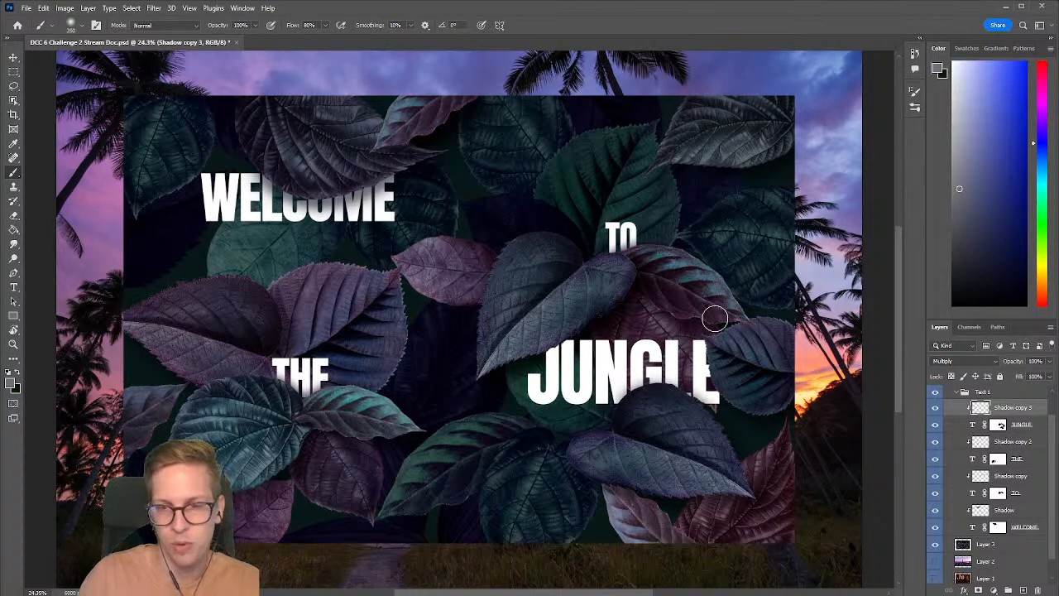
{"action": "left_click_drag", "start_coordinate": [723, 344], "coordinate": [738, 389]}
{"action": "key", "text": "bracketright"}
{"action": "key", "text": "bracketright"}
{"action": "key", "text": "bracketright"}
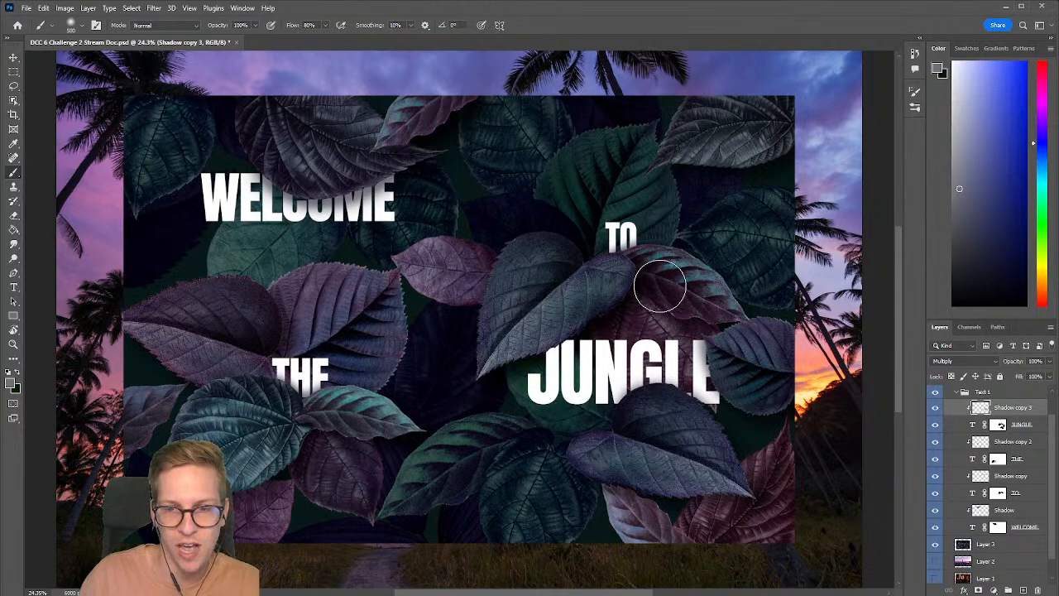
{"action": "key", "text": "ctrl+z"}
{"action": "key", "text": "bracketleft"}
{"action": "key", "text": "bracketleft"}
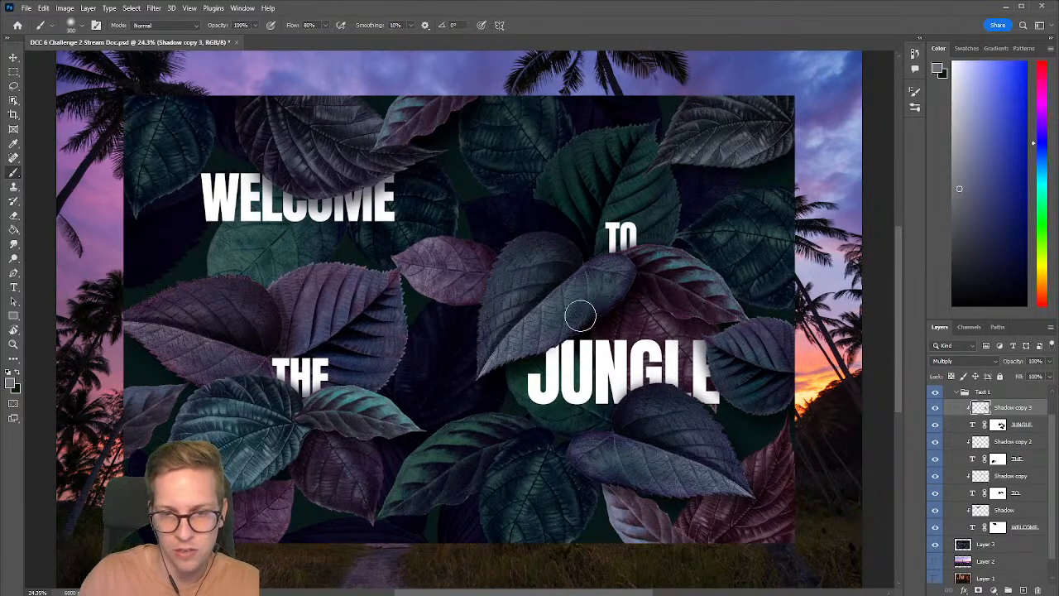
{"action": "key", "text": "bracketright"}
{"action": "key", "text": "bracketright"}
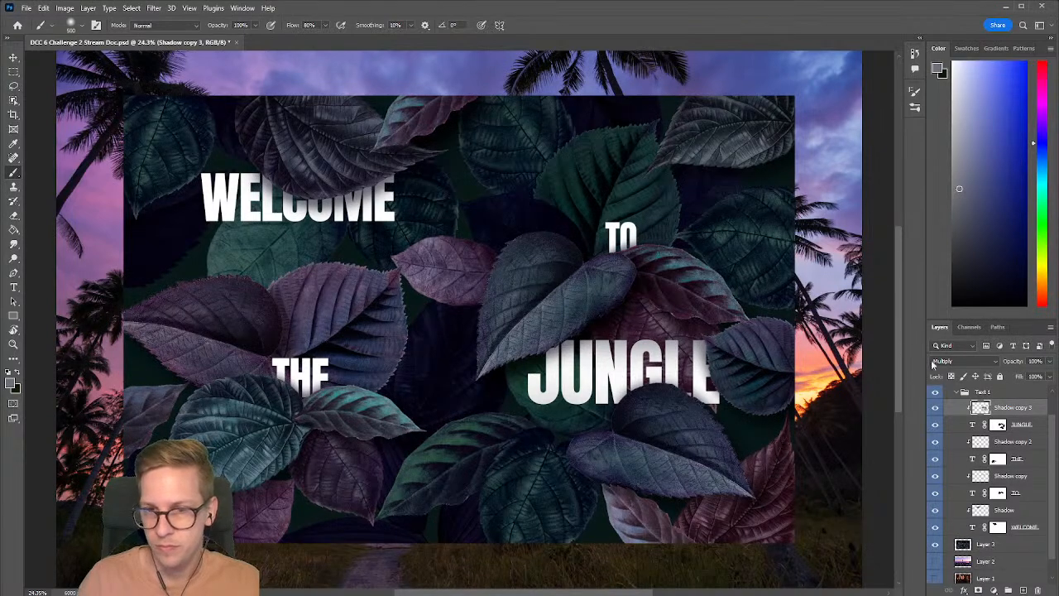
Step: Pick a darker gray to deepen the shadows on JUNGLE and on WELCOME's Shadow layer, and save the document
{"action": "left_click_drag", "start_coordinate": [957, 192], "coordinate": [957, 215]}
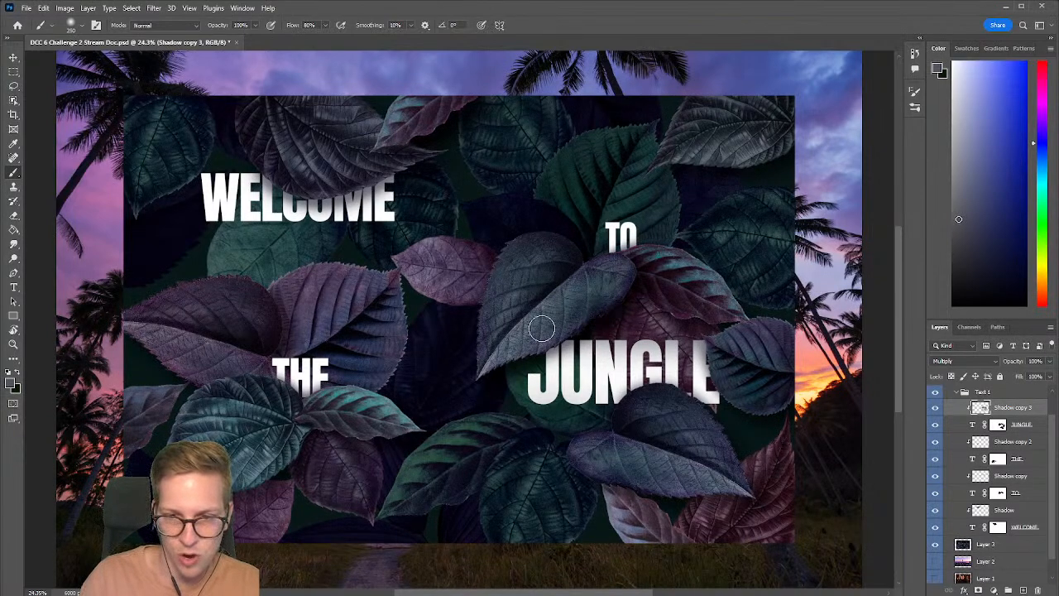
{"action": "left_click", "coordinate": [1002, 513]}
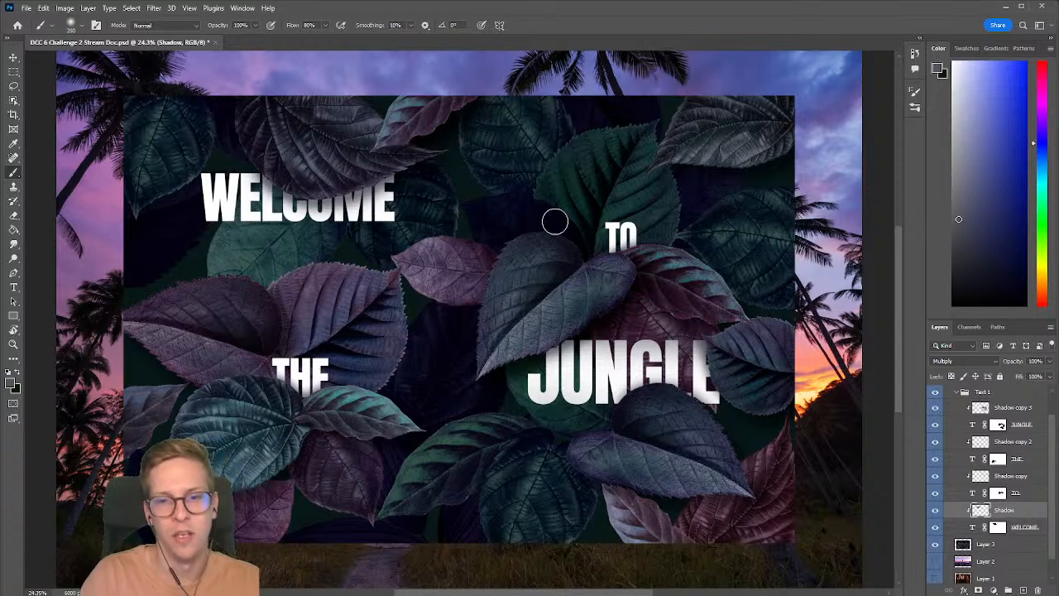
{"action": "scroll", "coordinate": [533, 204], "scroll_direction": "down", "scroll_amount": 2}
{"action": "key", "text": "ctrl+s"}
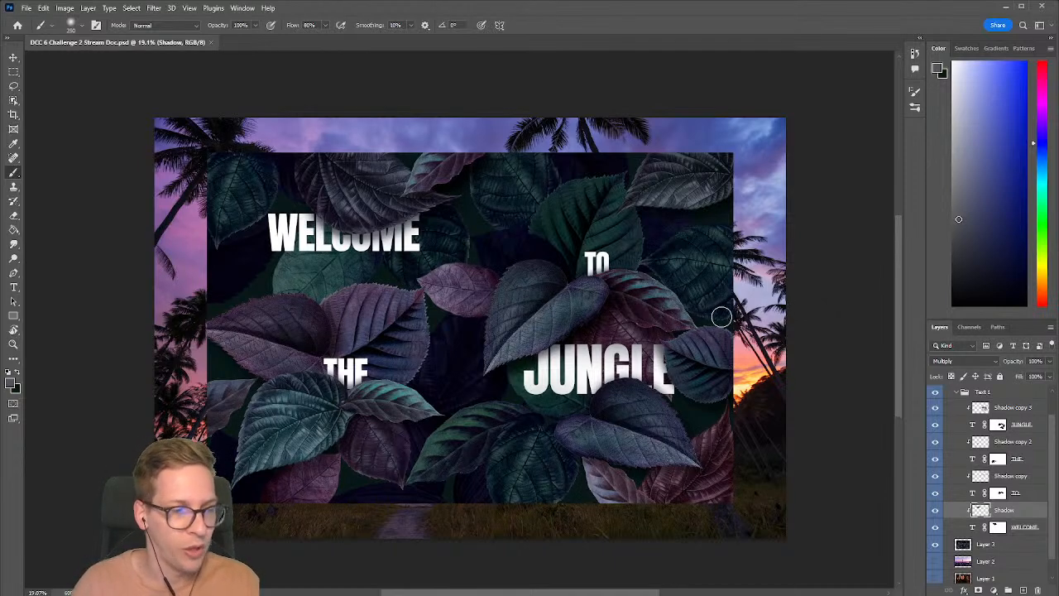
Step: Try moving the WELCOME text with its layer mask still linked, and undo the move
{"action": "left_click_drag", "start_coordinate": [622, 317], "coordinate": [634, 307]}
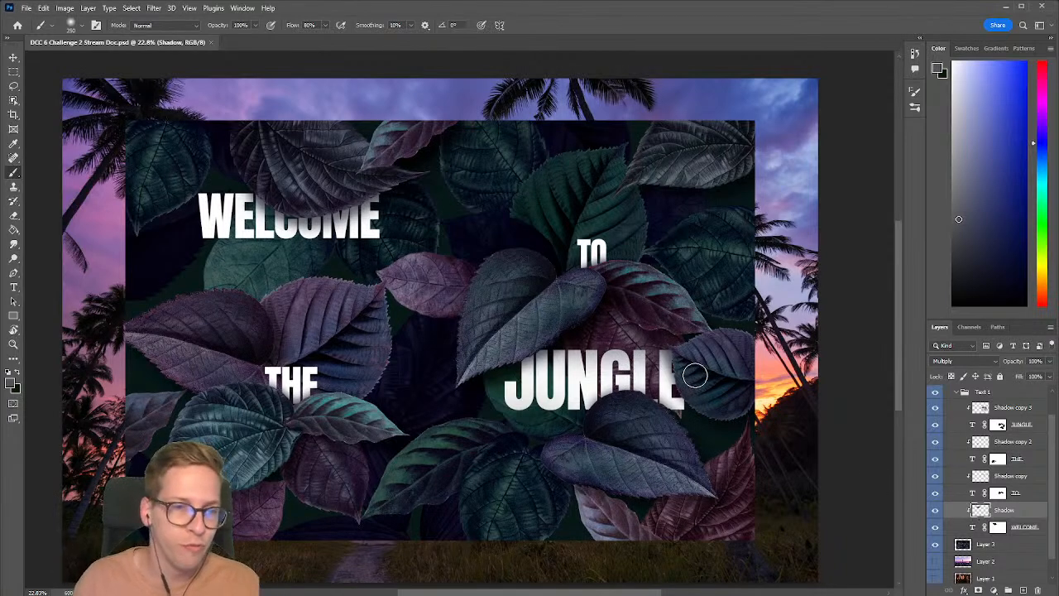
{"action": "scroll", "coordinate": [1001, 474], "scroll_direction": "up", "scroll_amount": 1}
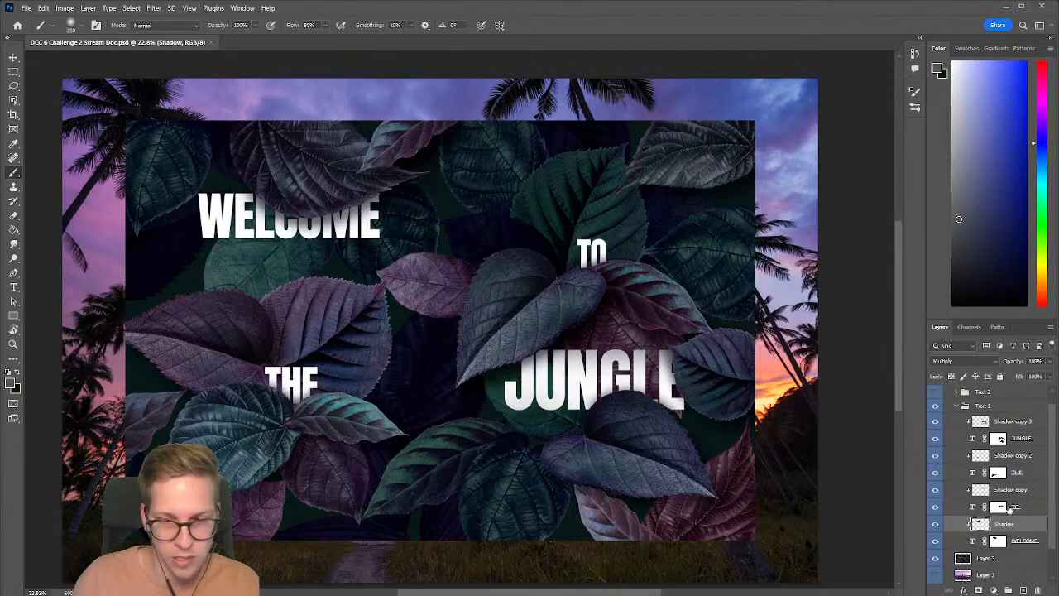
{"action": "left_click", "coordinate": [1019, 542]}
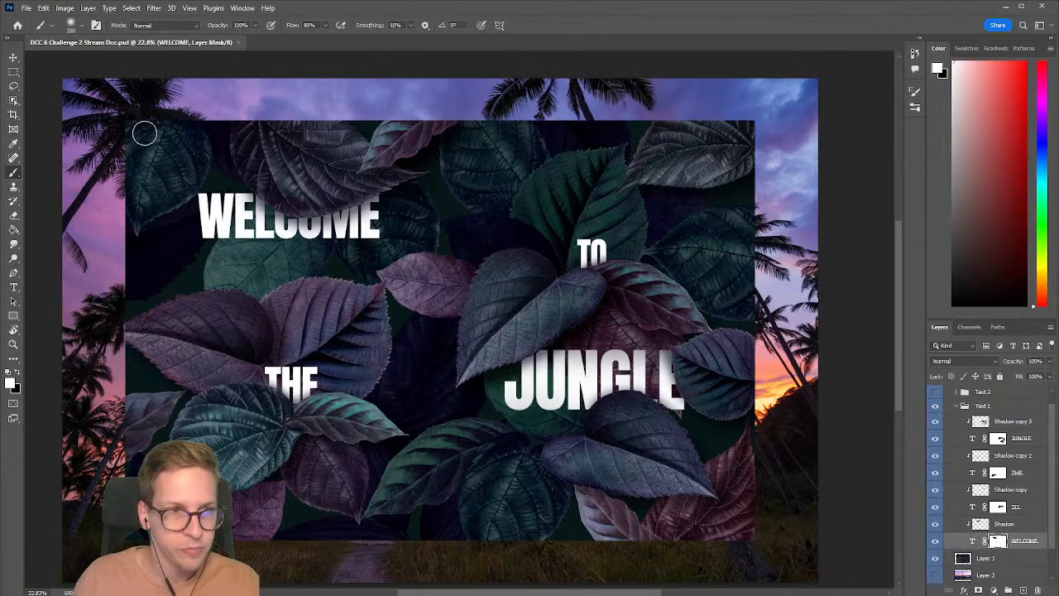
{"action": "left_click", "coordinate": [14, 58]}
{"action": "left_click_drag", "start_coordinate": [269, 224], "coordinate": [289, 249]}
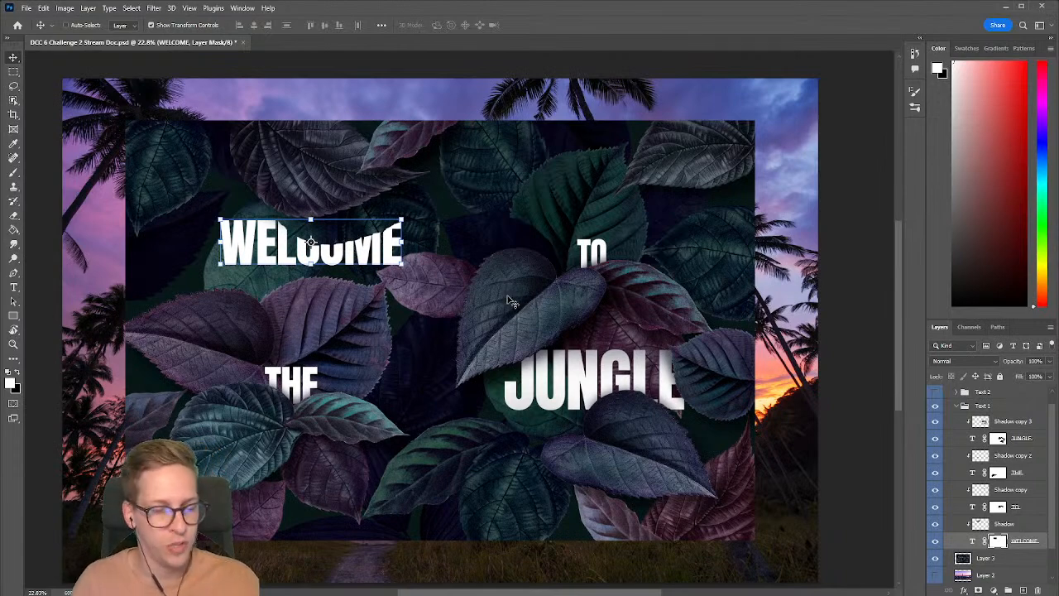
{"action": "key", "text": "ctrl+z"}
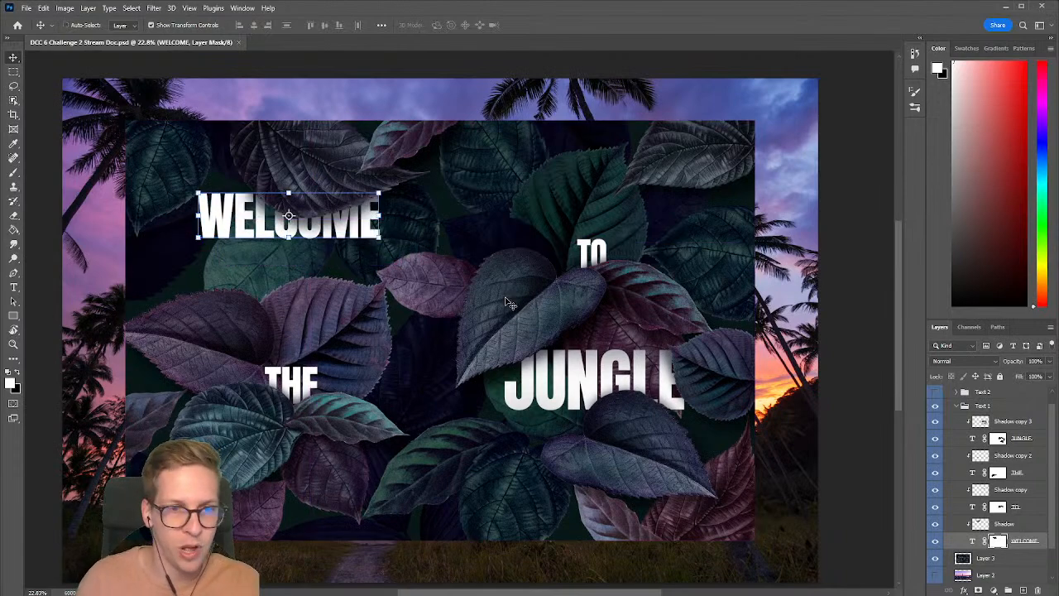
Step: Unlink WELCOME's layer mask, and move the text lower behind the leaf while enlarging it to about 111%
{"action": "left_click", "coordinate": [984, 542]}
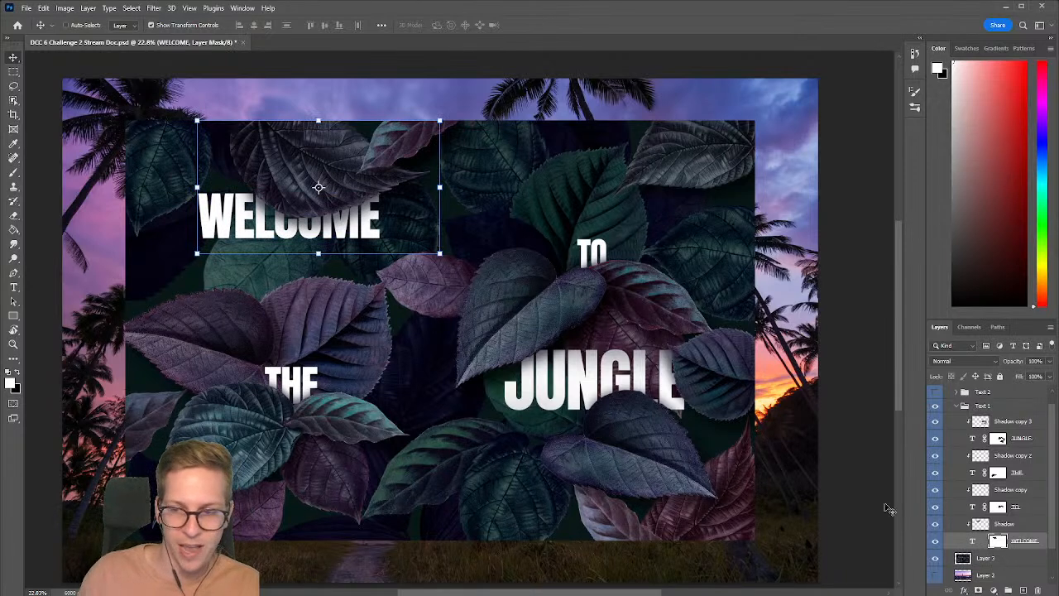
{"action": "mouse_move", "coordinate": [370, 243]}
{"action": "left_mouse_down"}
{"action": "mouse_move", "coordinate": [400, 220]}
{"action": "mouse_move", "coordinate": [380, 277]}
{"action": "mouse_move", "coordinate": [364, 248]}
{"action": "mouse_move", "coordinate": [334, 258]}
{"action": "mouse_move", "coordinate": [366, 225]}
{"action": "left_mouse_up"}
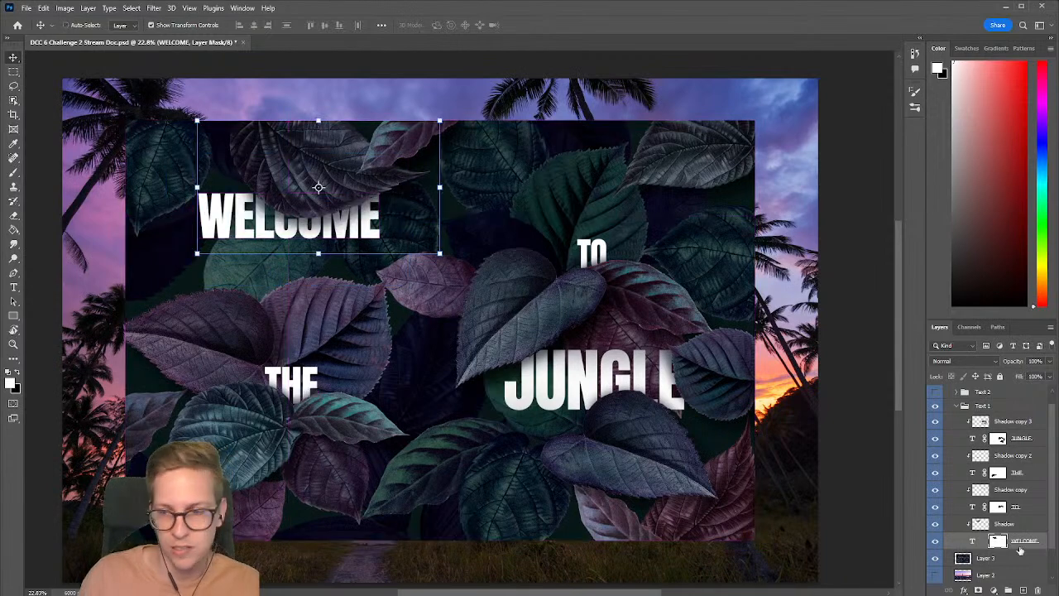
{"action": "left_click", "coordinate": [974, 542]}
{"action": "left_click_drag", "start_coordinate": [352, 228], "coordinate": [374, 240]}
{"action": "left_click_drag", "start_coordinate": [224, 254], "coordinate": [188, 283]}
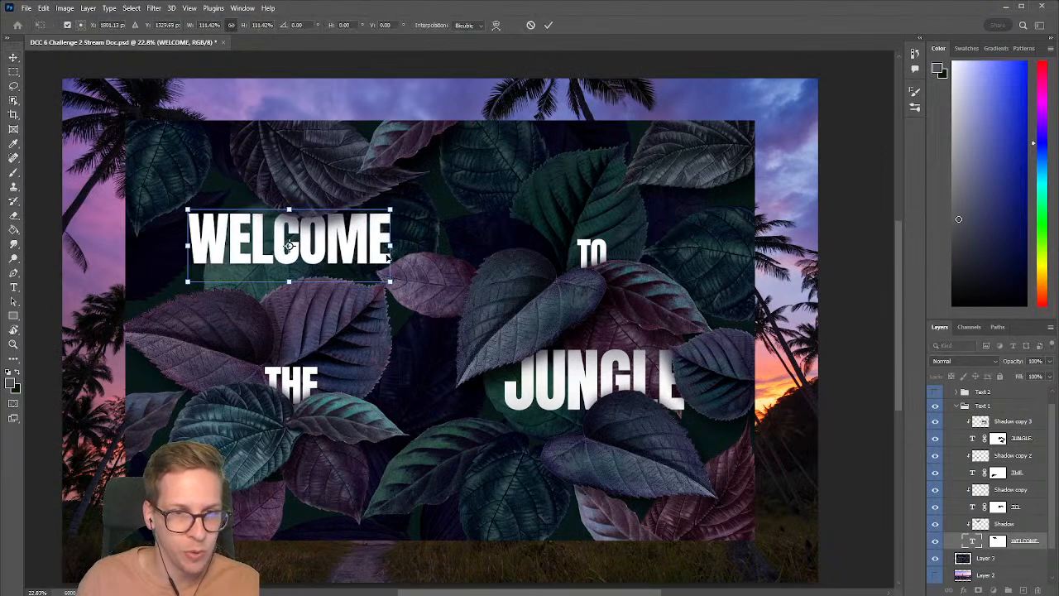
{"action": "left_click_drag", "start_coordinate": [357, 250], "coordinate": [357, 241]}
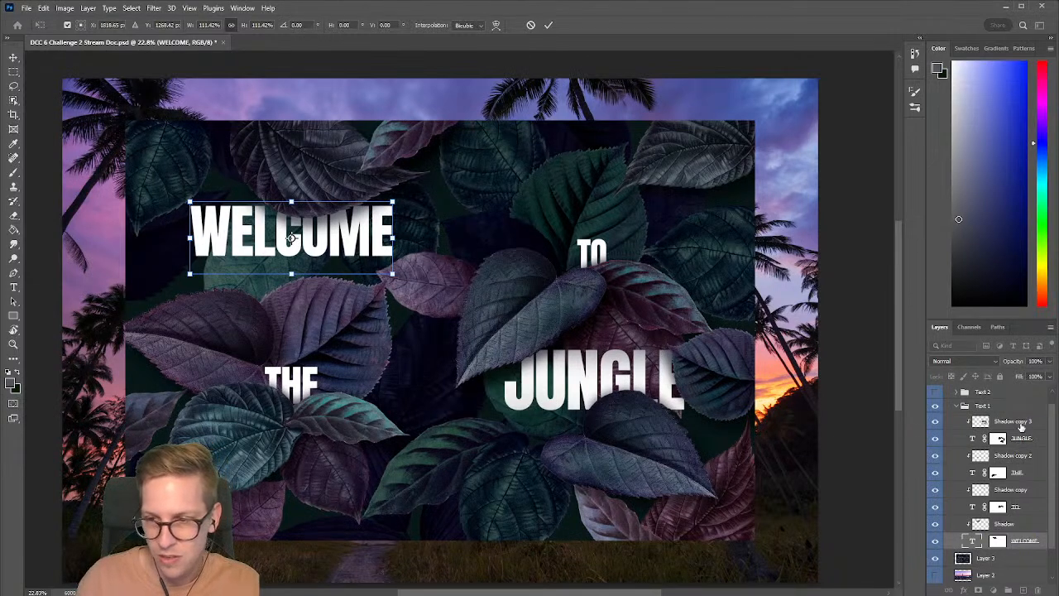
Step: Unlink JUNGLE's layer mask to test moving the text independently behind the leaves, and save the document
{"action": "left_click", "coordinate": [1021, 437]}
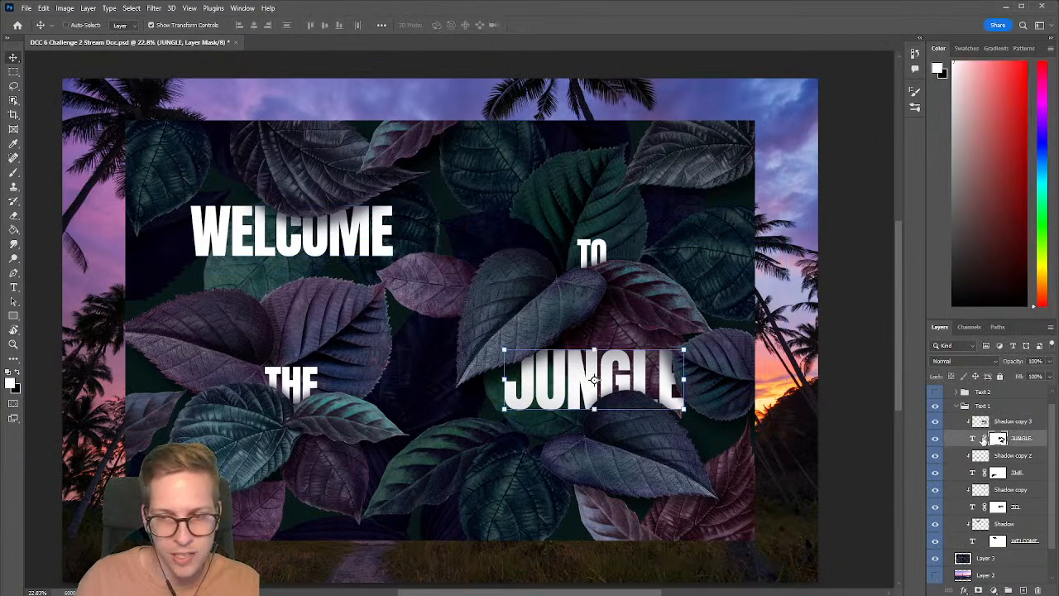
{"action": "left_click", "coordinate": [976, 440]}
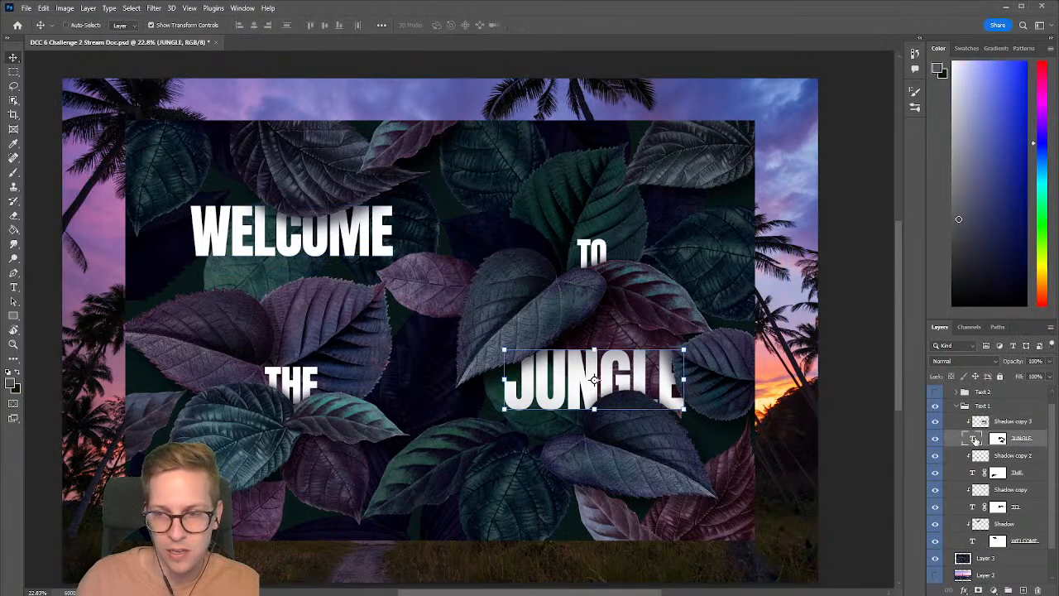
{"action": "mouse_move", "coordinate": [657, 382]}
{"action": "left_mouse_down"}
{"action": "mouse_move", "coordinate": [634, 381]}
{"action": "mouse_move", "coordinate": [656, 379]}
{"action": "left_mouse_up"}
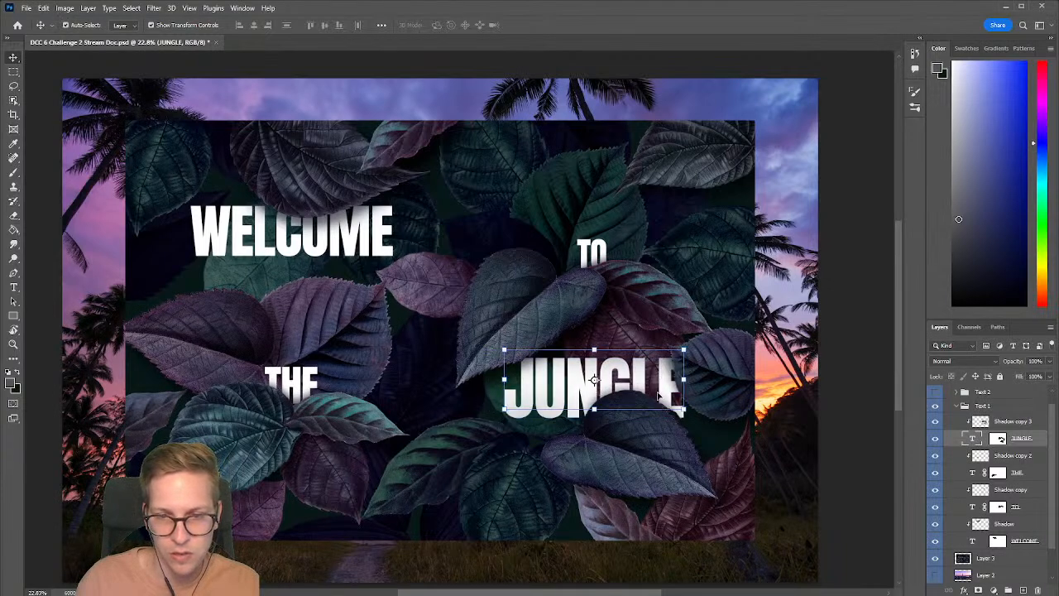
{"action": "key", "text": "ctrl+s"}
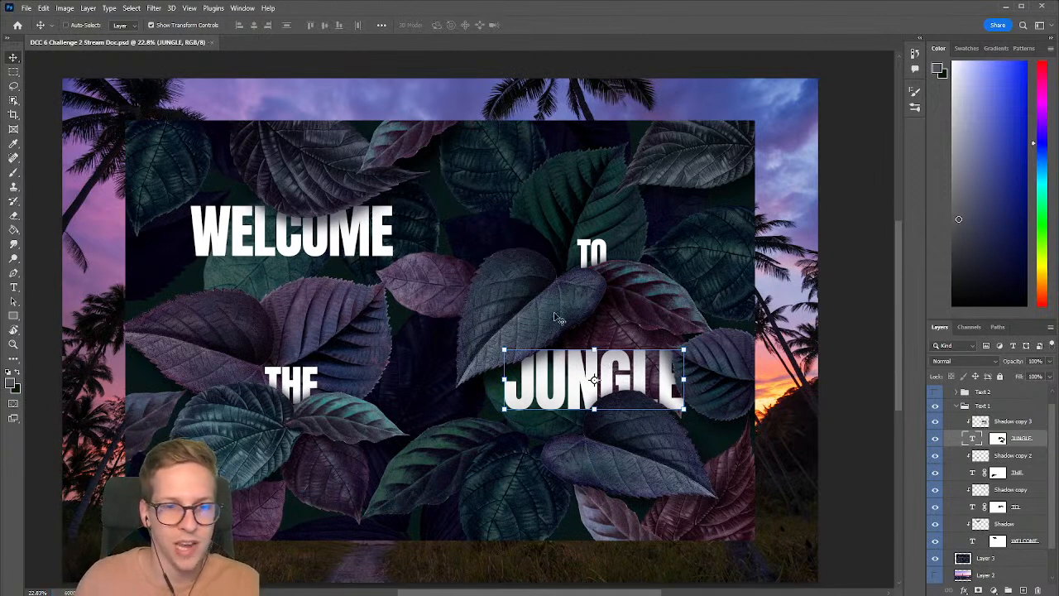
Step: Collapse the Text 1 group inside Assets and make the portrait photo on Layer 1 visible
{"action": "scroll", "coordinate": [968, 422], "scroll_direction": "up", "scroll_amount": 1}
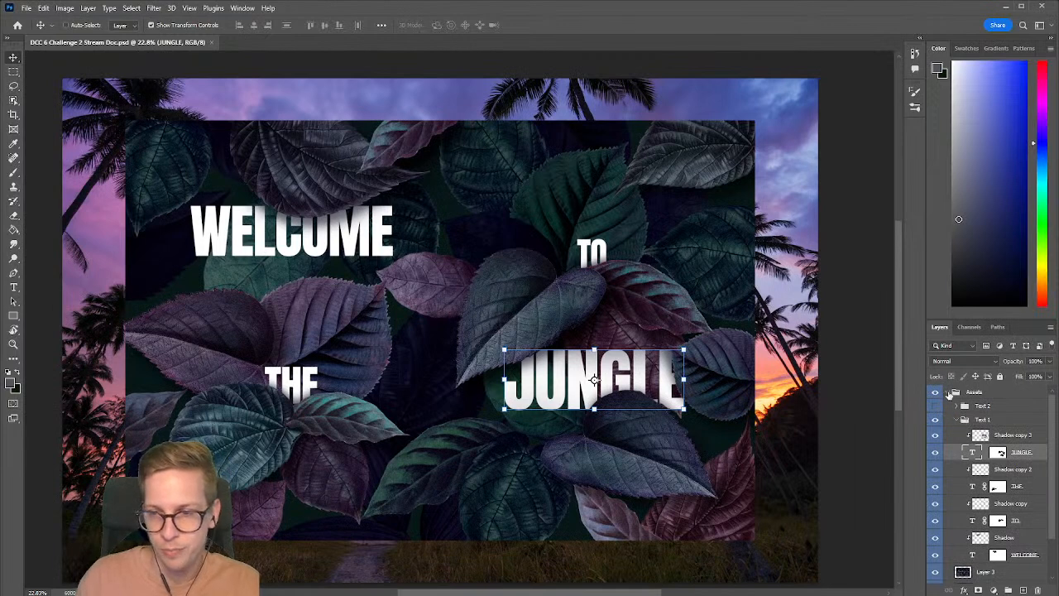
{"action": "left_click", "coordinate": [952, 393]}
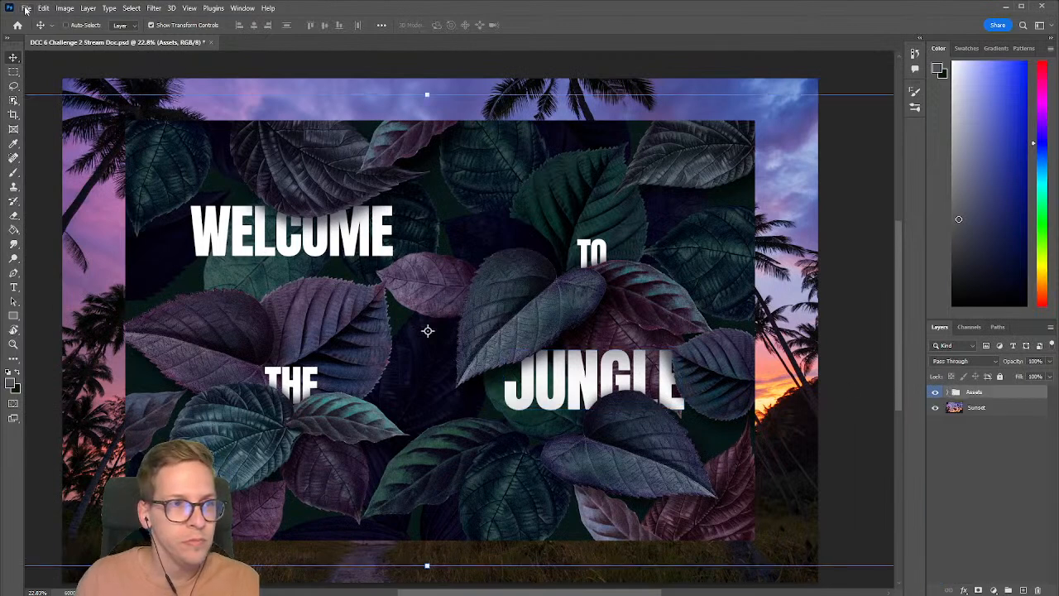
{"action": "left_click", "coordinate": [947, 394]}
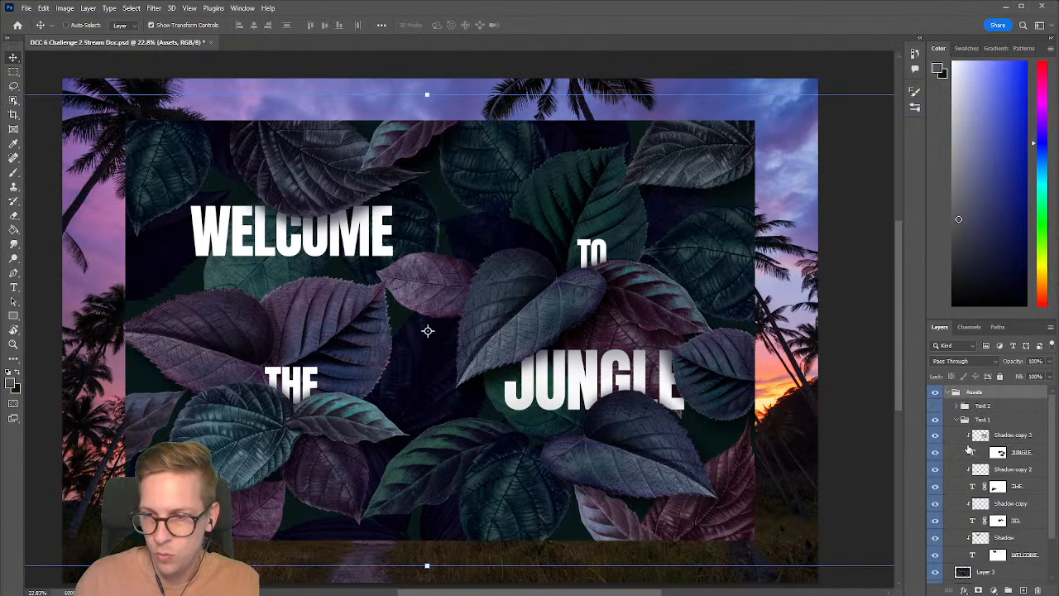
{"action": "left_click", "coordinate": [958, 419]}
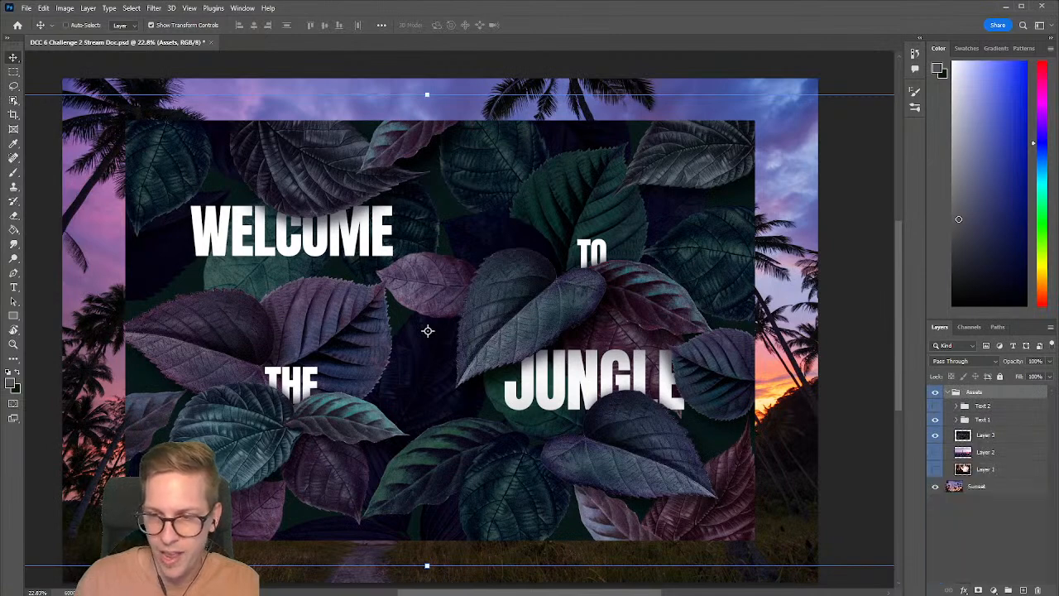
{"action": "left_click", "coordinate": [984, 471]}
{"action": "left_click", "coordinate": [935, 469]}
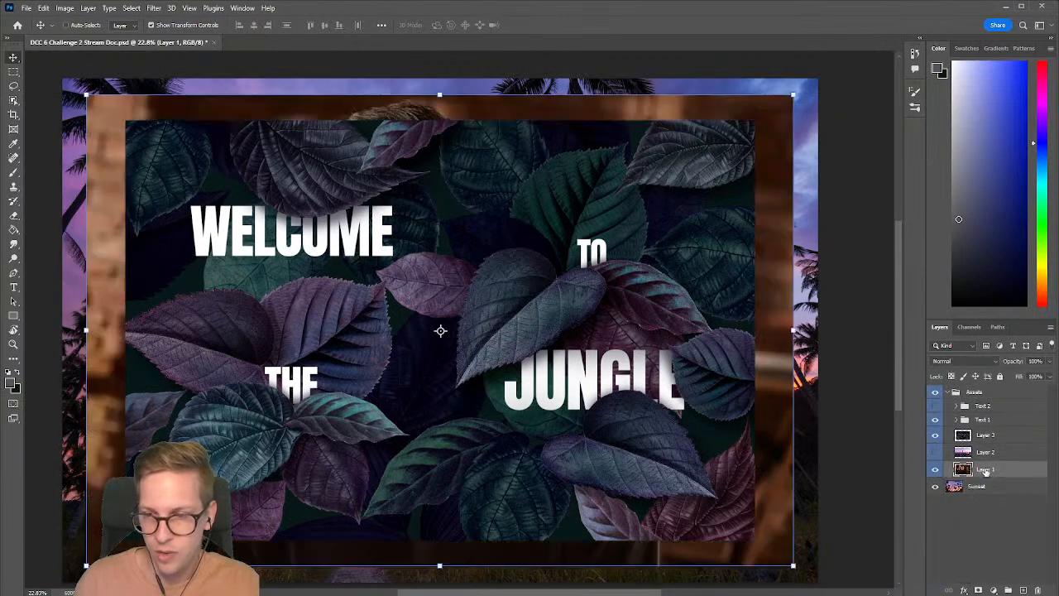
Step: Create a 5616 x 3744 px, 300 ppi document from the Clipboard preset and paste the portrait photo into it
{"action": "left_click", "coordinate": [27, 8]}
{"action": "left_click", "coordinate": [37, 20]}
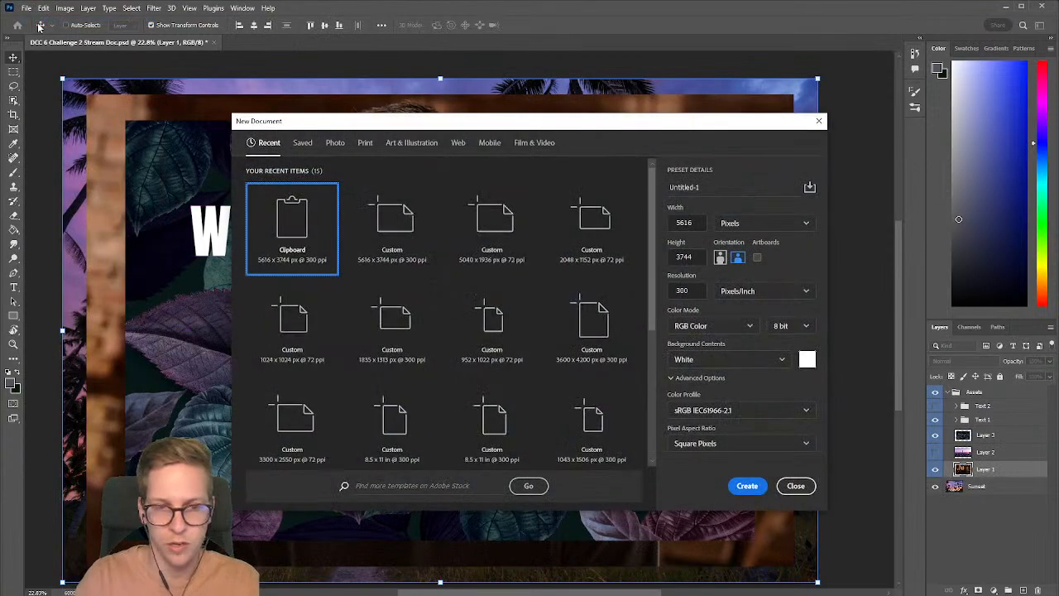
{"action": "key", "text": "Return"}
{"action": "left_click", "coordinate": [160, 51]}
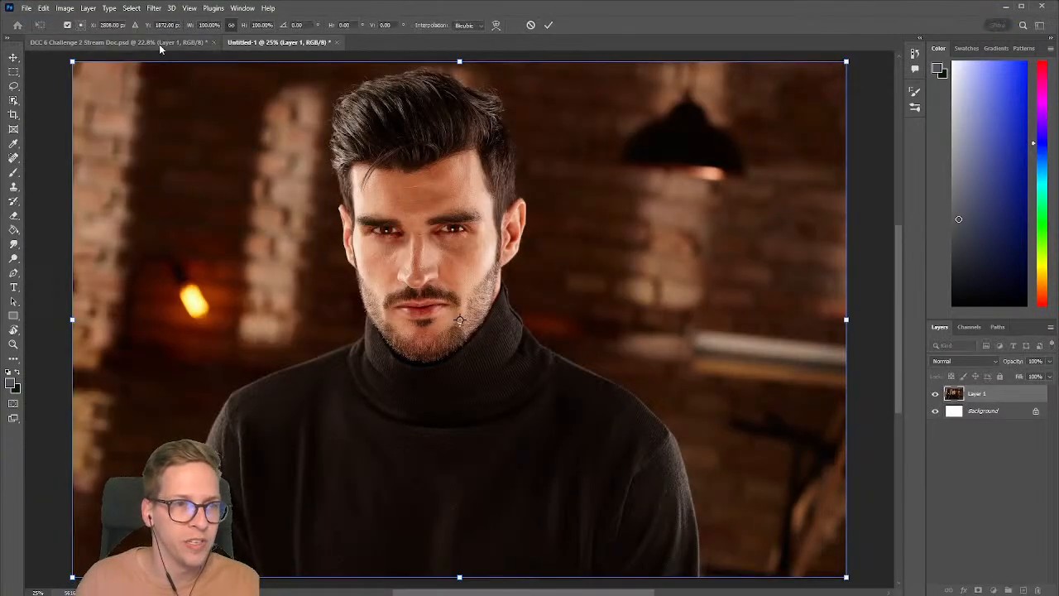
{"action": "left_click", "coordinate": [161, 46]}
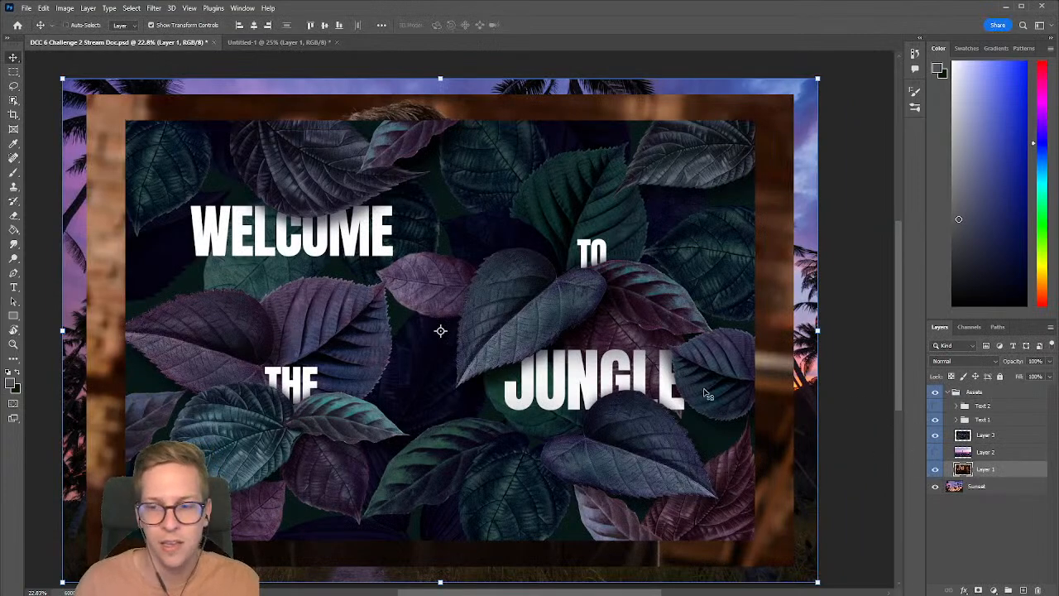
{"action": "left_click", "coordinate": [256, 40]}
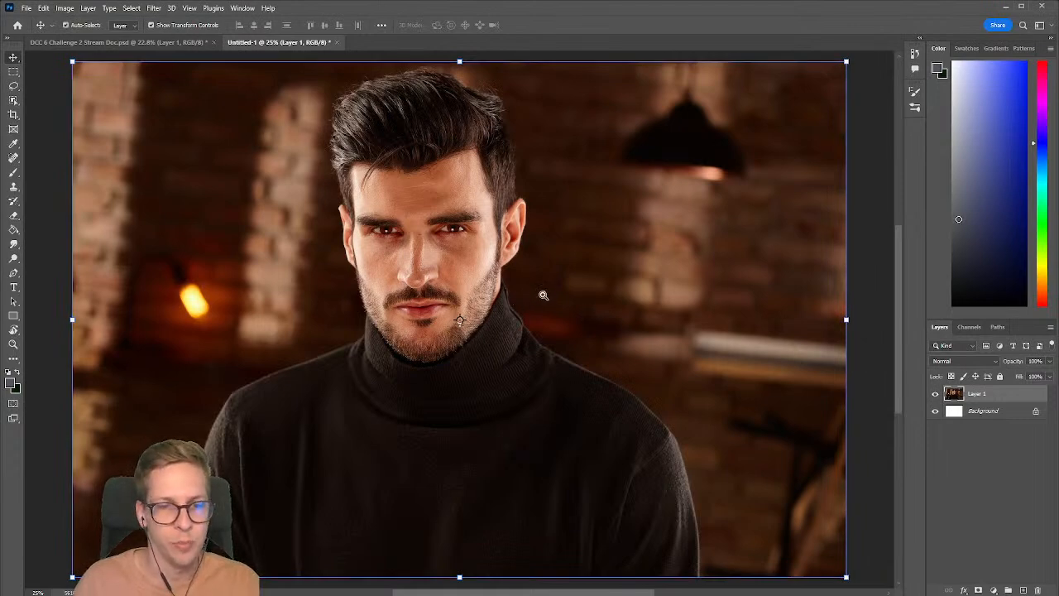
{"action": "scroll", "coordinate": [544, 290], "scroll_direction": "down", "scroll_amount": 2}
Step: Return to the DCC 6 Challenge 2 Stream Doc document, hide Layer 1, and save the file
{"action": "left_click", "coordinate": [179, 42]}
{"action": "key", "text": "ctrl+s"}
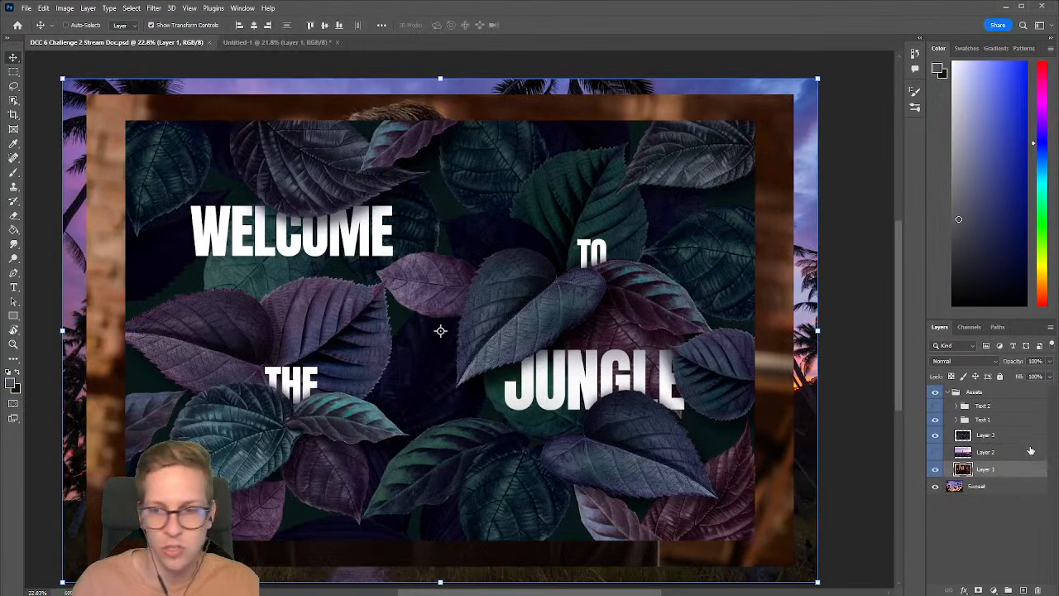
{"action": "left_click", "coordinate": [935, 470]}
{"action": "key", "text": "ctrl+a"}
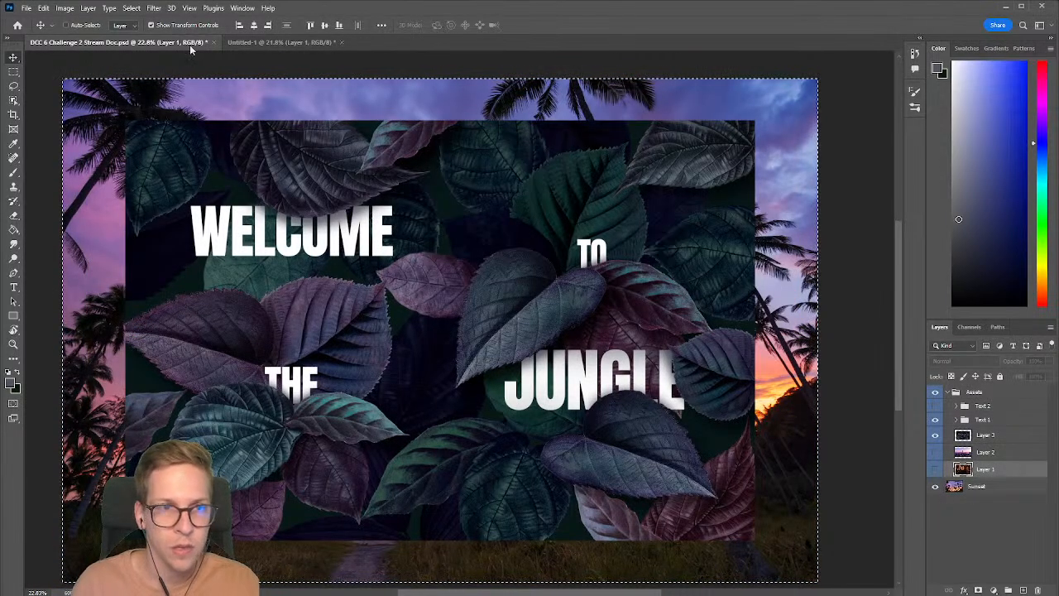
{"action": "key", "text": "ctrl+s"}
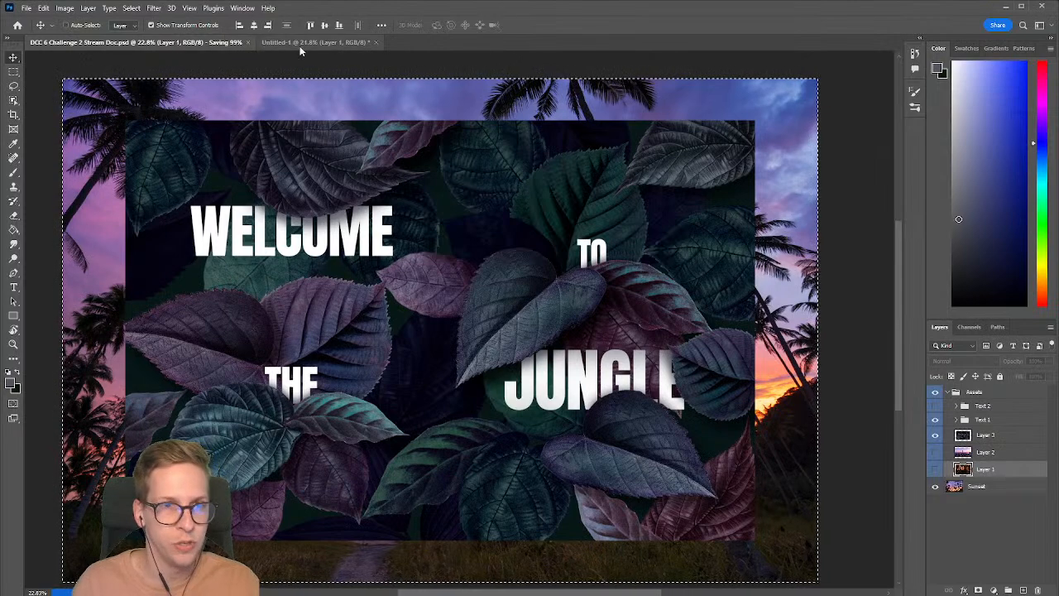
Step: Switch to the untitled portrait document and crop it to a nearly square frame around the man's head and shoulders
{"action": "left_click", "coordinate": [300, 43]}
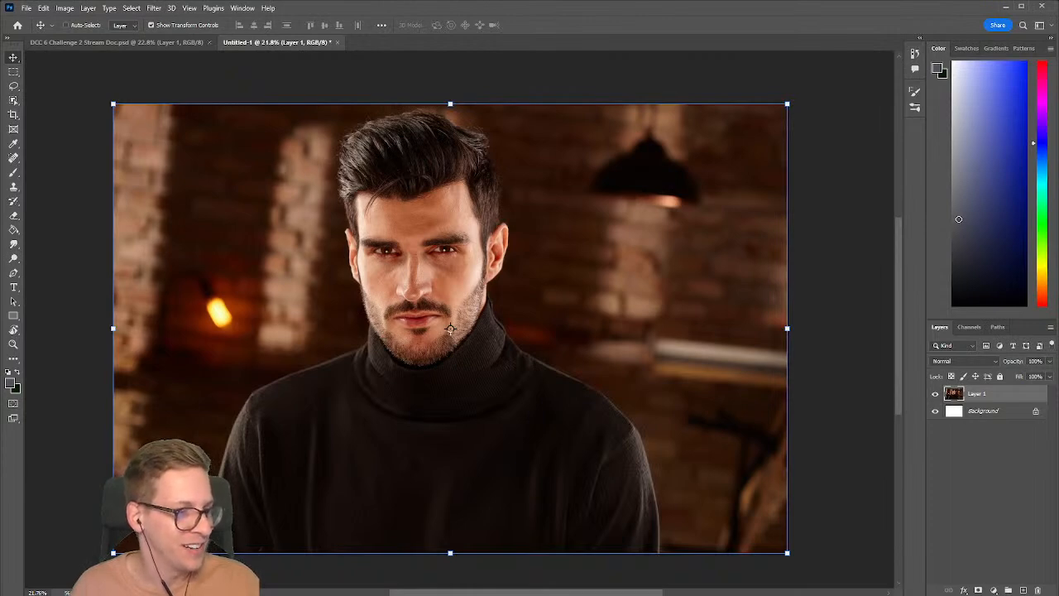
{"action": "left_click_drag", "start_coordinate": [403, 241], "coordinate": [438, 238]}
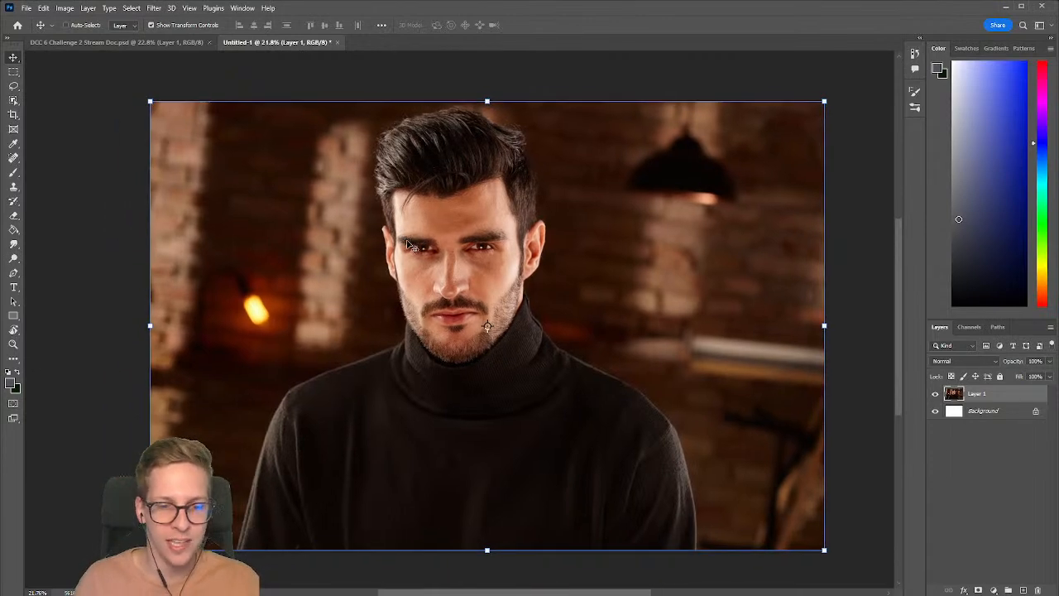
{"action": "key", "text": "b"}
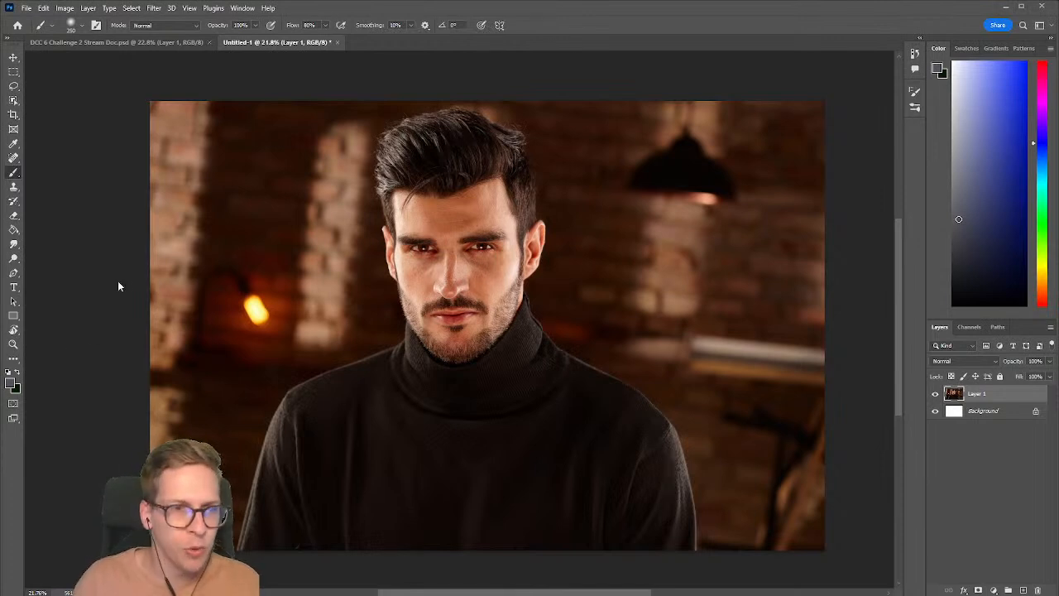
{"action": "left_click", "coordinate": [14, 116]}
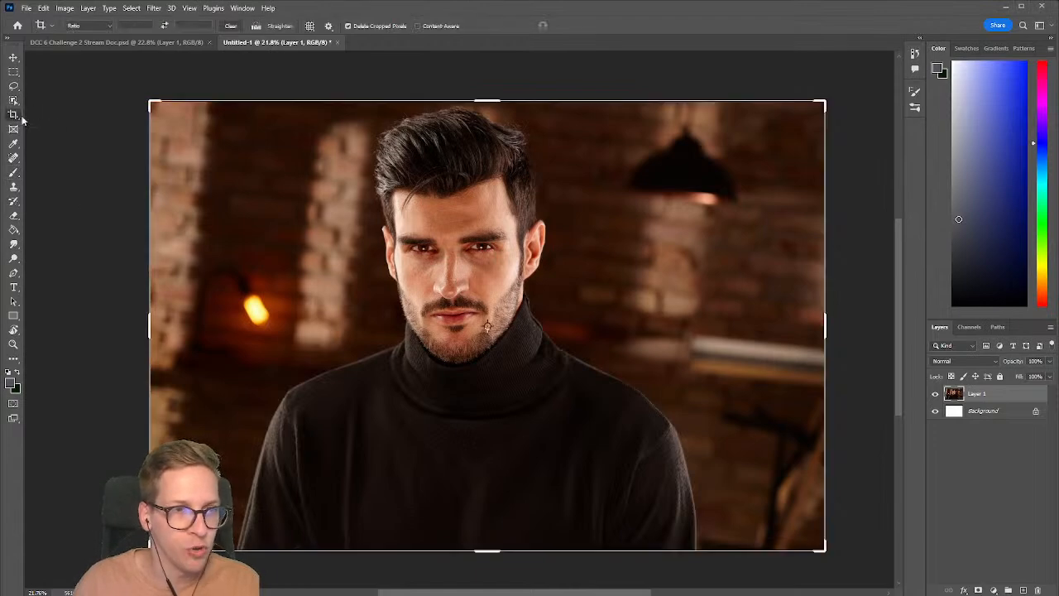
{"action": "left_click_drag", "start_coordinate": [153, 105], "coordinate": [197, 106]}
{"action": "left_click_drag", "start_coordinate": [776, 548], "coordinate": [686, 495]}
{"action": "left_click_drag", "start_coordinate": [286, 325], "coordinate": [321, 311]}
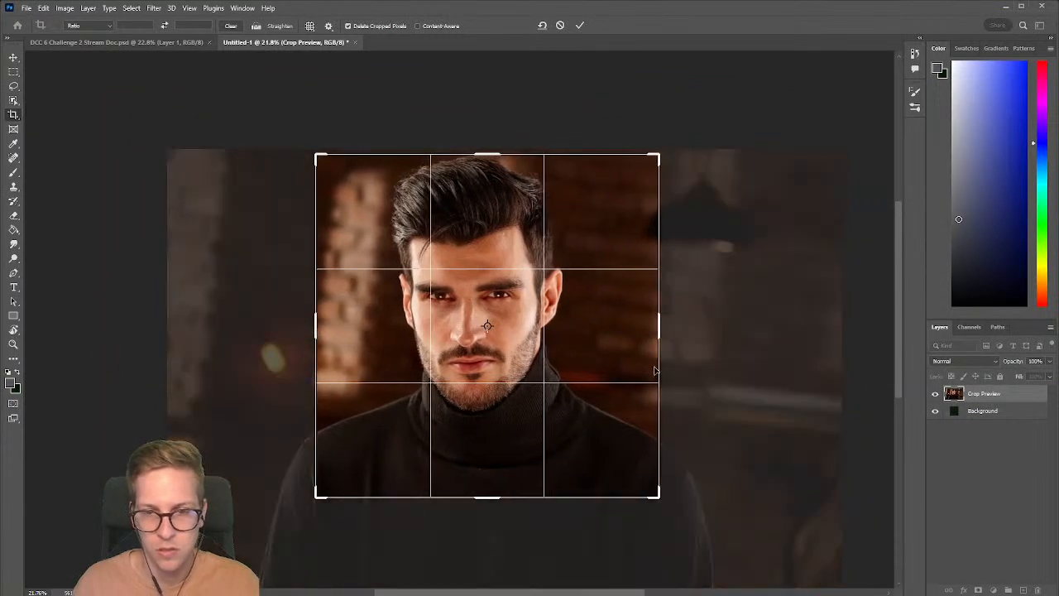
{"action": "left_click_drag", "start_coordinate": [655, 497], "coordinate": [648, 494]}
{"action": "key", "text": "Return"}
{"action": "mouse_move", "coordinate": [512, 341]}
{"action": "left_mouse_down"}
{"action": "mouse_move", "coordinate": [523, 334]}
{"action": "mouse_move", "coordinate": [515, 360]}
{"action": "left_mouse_up"}
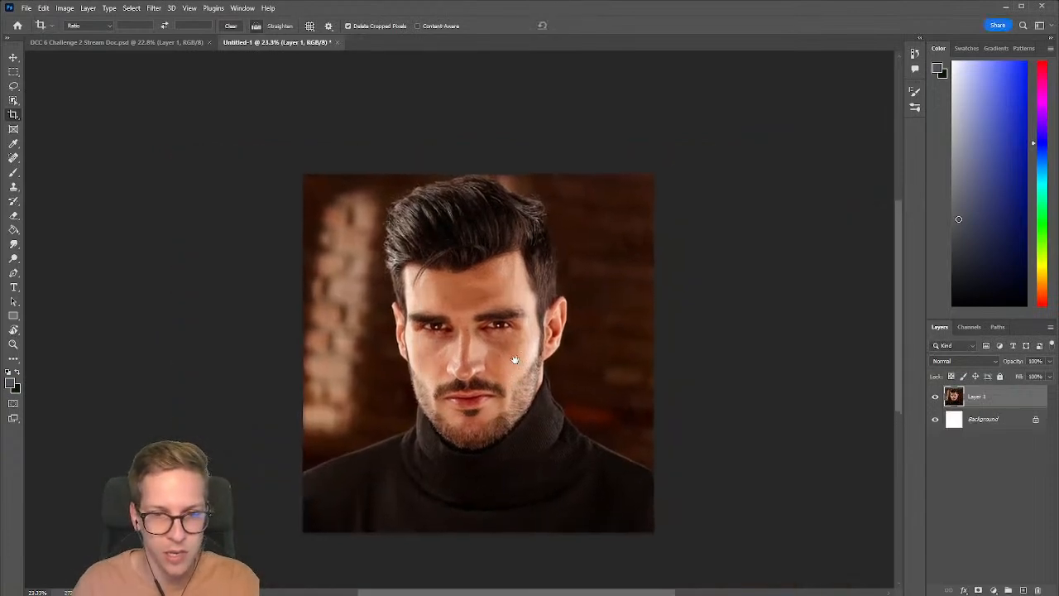
Step: Save the portrait as the cloud document "stream doc" and convert Layer 1 to a Smart Object
{"action": "left_click", "coordinate": [27, 8]}
{"action": "left_click", "coordinate": [37, 131]}
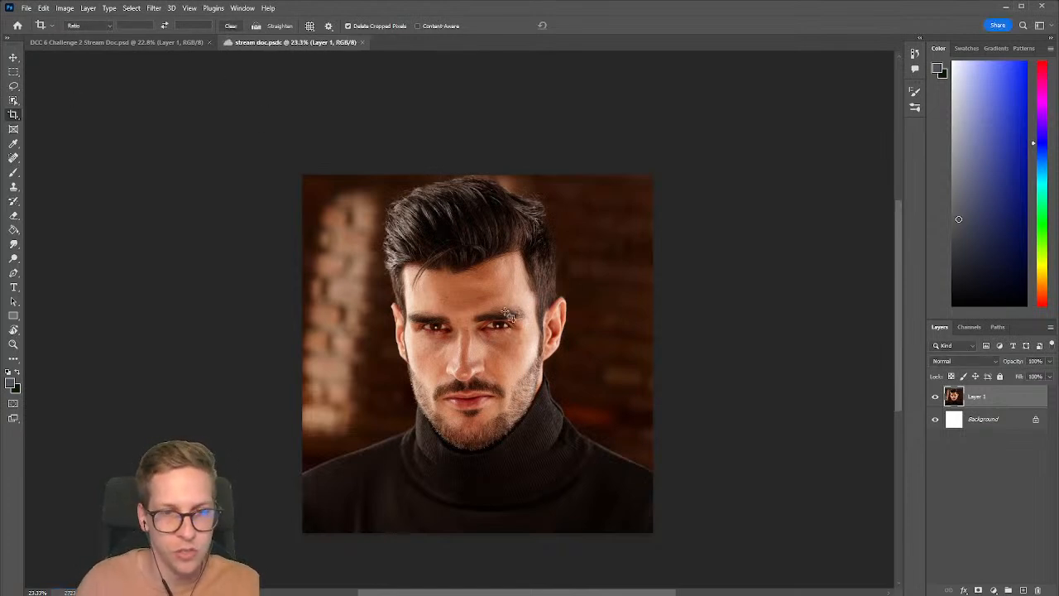
{"action": "left_click_drag", "start_coordinate": [509, 304], "coordinate": [503, 277]}
{"action": "scroll", "coordinate": [496, 298], "scroll_direction": "up", "scroll_amount": 1}
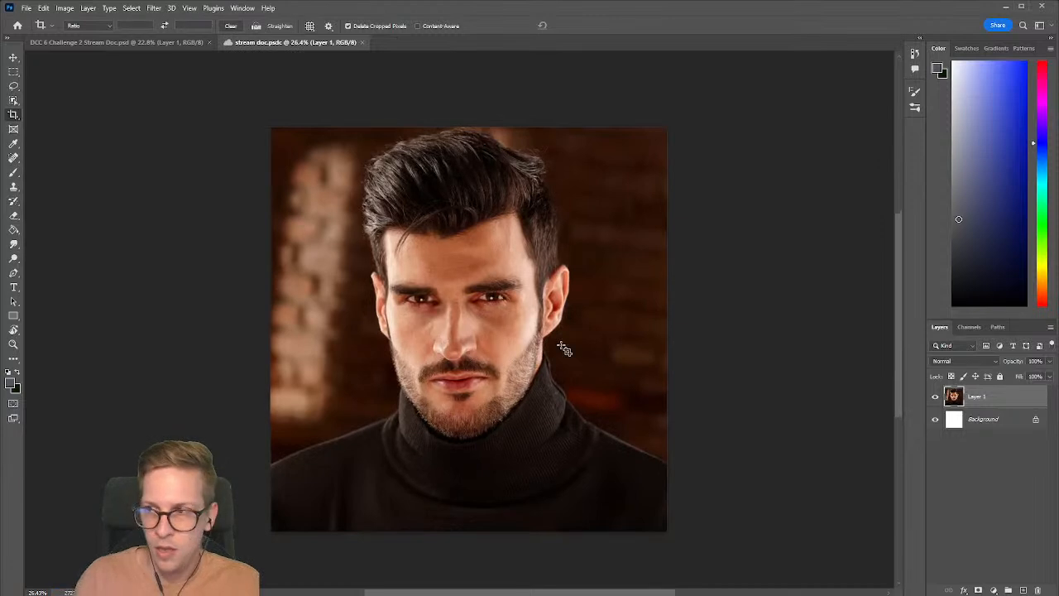
{"action": "right_click", "coordinate": [1005, 399]}
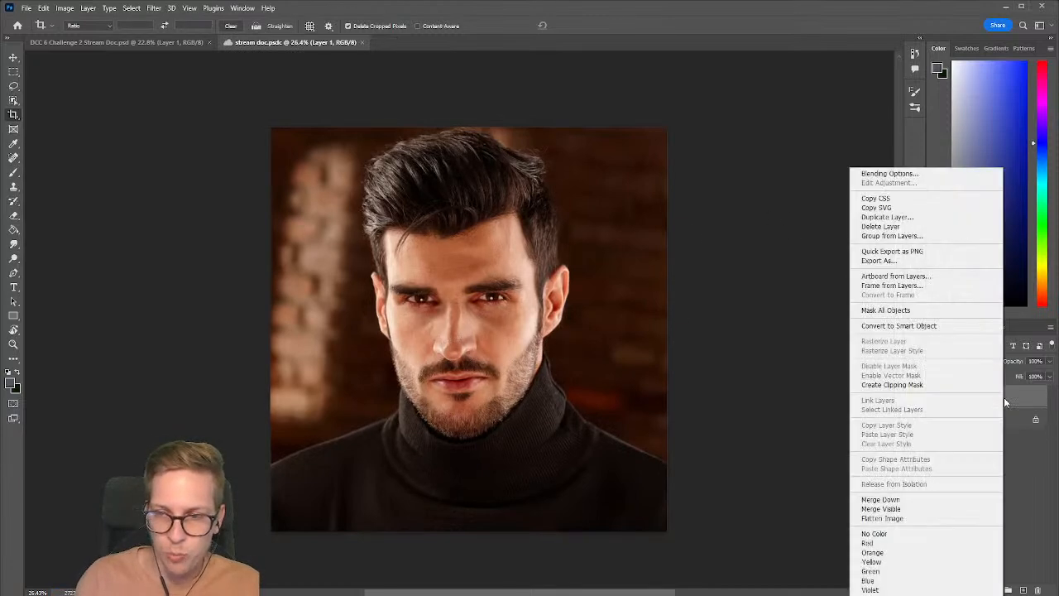
{"action": "left_click", "coordinate": [918, 326]}
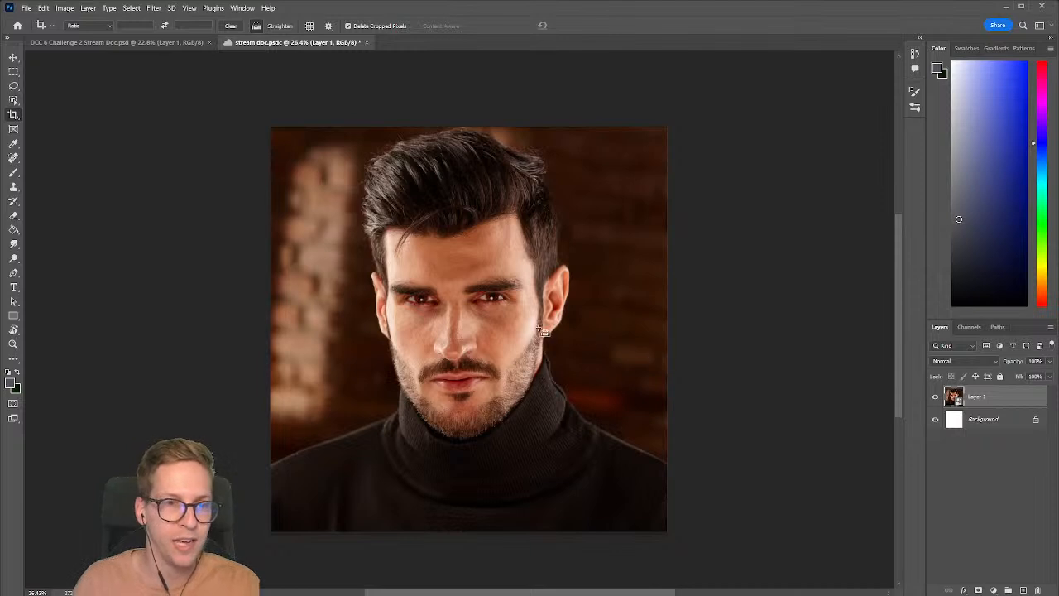
Step: Turn the portrait on Layer 1 black and white by removing its saturation with a Hue/Saturation adjustment
{"action": "left_click", "coordinate": [64, 8]}
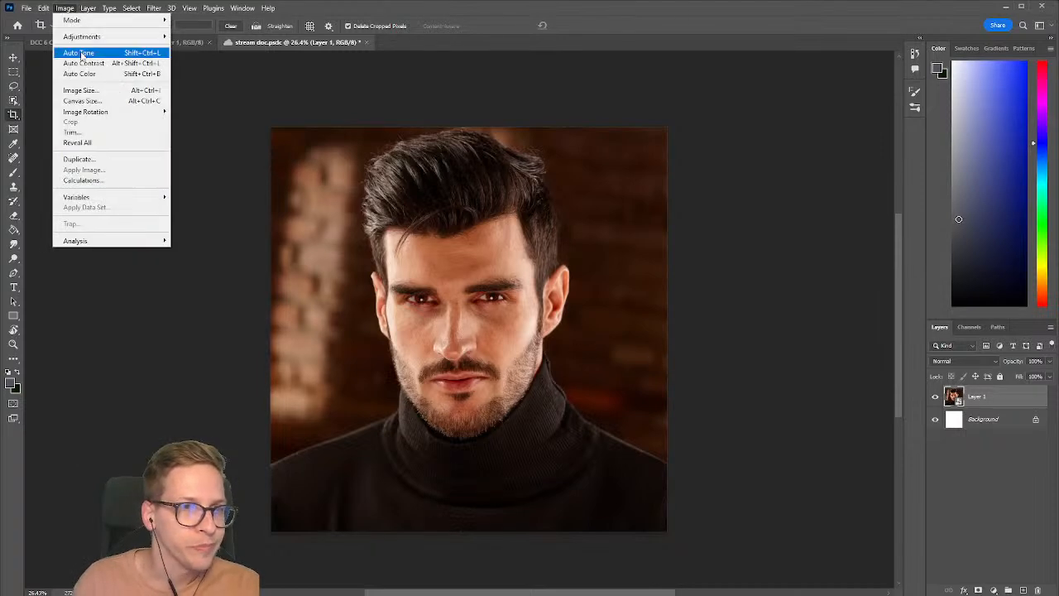
{"action": "mouse_move", "coordinate": [87, 38]}
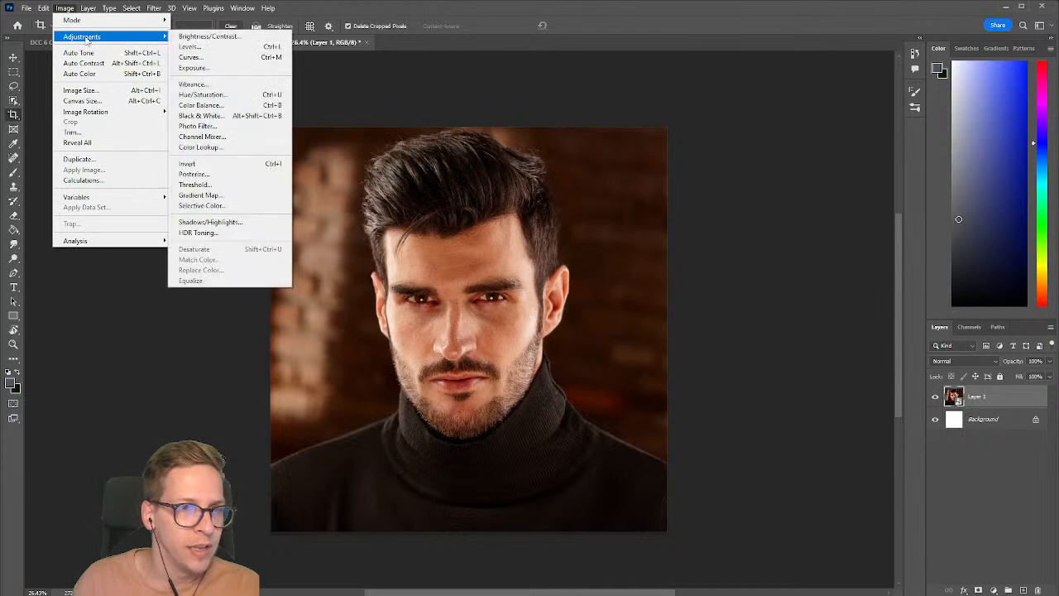
{"action": "left_click", "coordinate": [272, 97]}
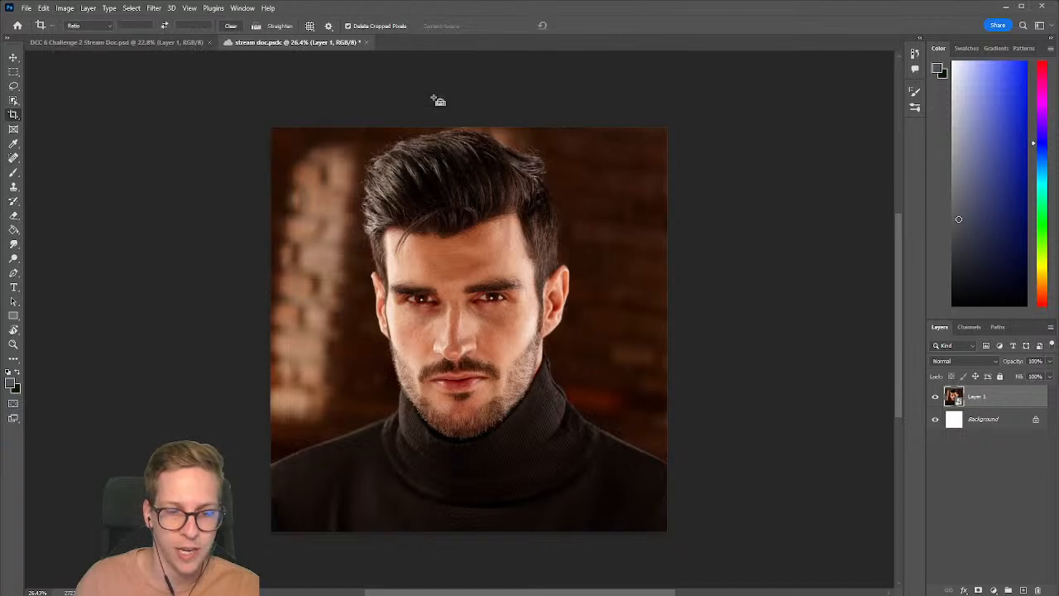
{"action": "left_click_drag", "start_coordinate": [498, 246], "coordinate": [321, 243]}
{"action": "left_click", "coordinate": [614, 159]}
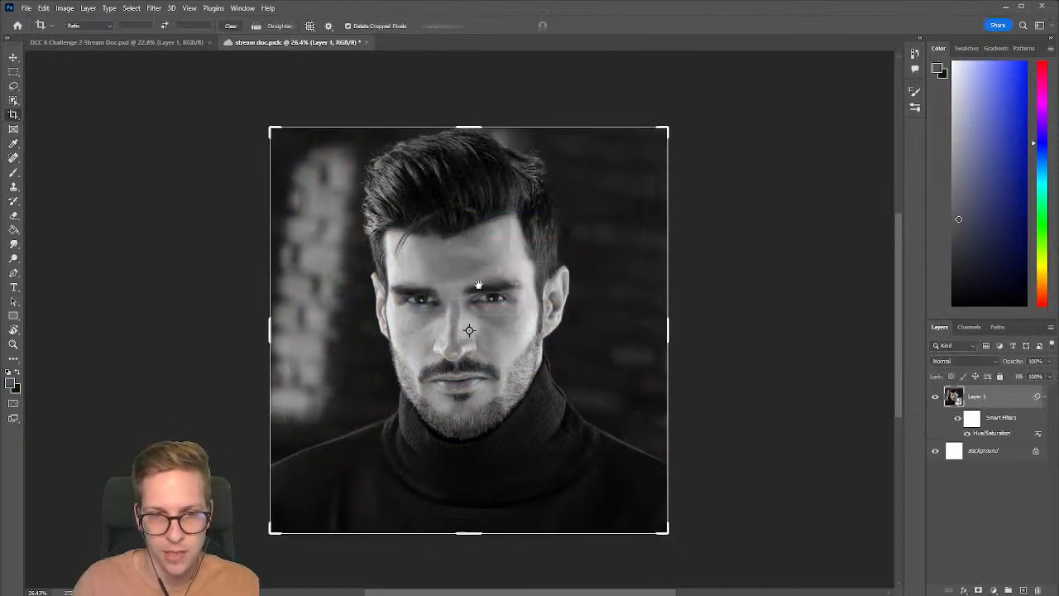
Step: Select the left part of the canvas up to the middle of the face and mask Layer 1 to it
{"action": "left_click_drag", "start_coordinate": [492, 285], "coordinate": [470, 288]}
{"action": "key", "text": "b"}
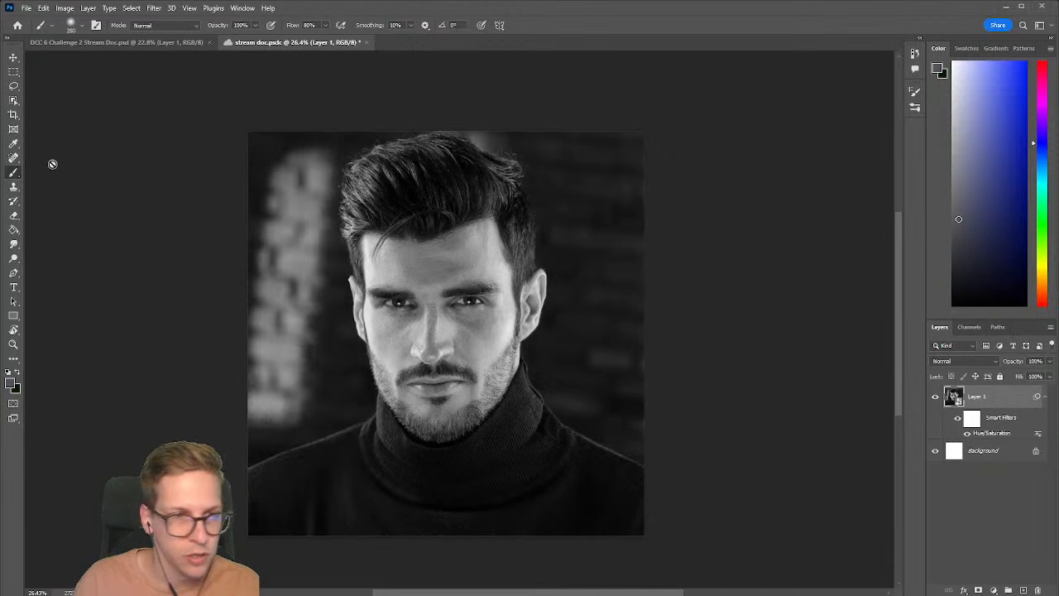
{"action": "left_click", "coordinate": [13, 73]}
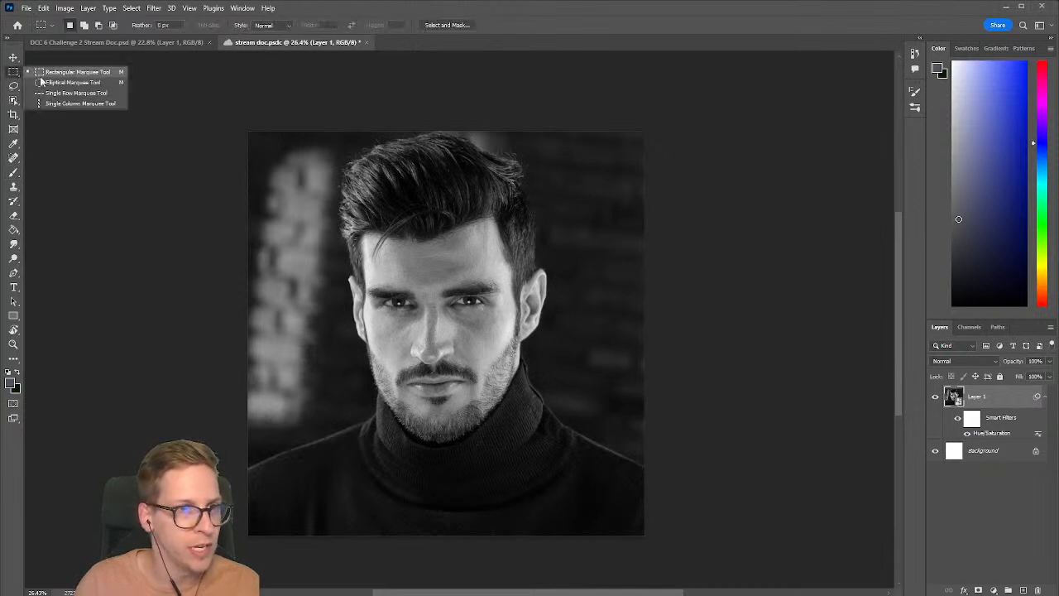
{"action": "left_click", "coordinate": [52, 75]}
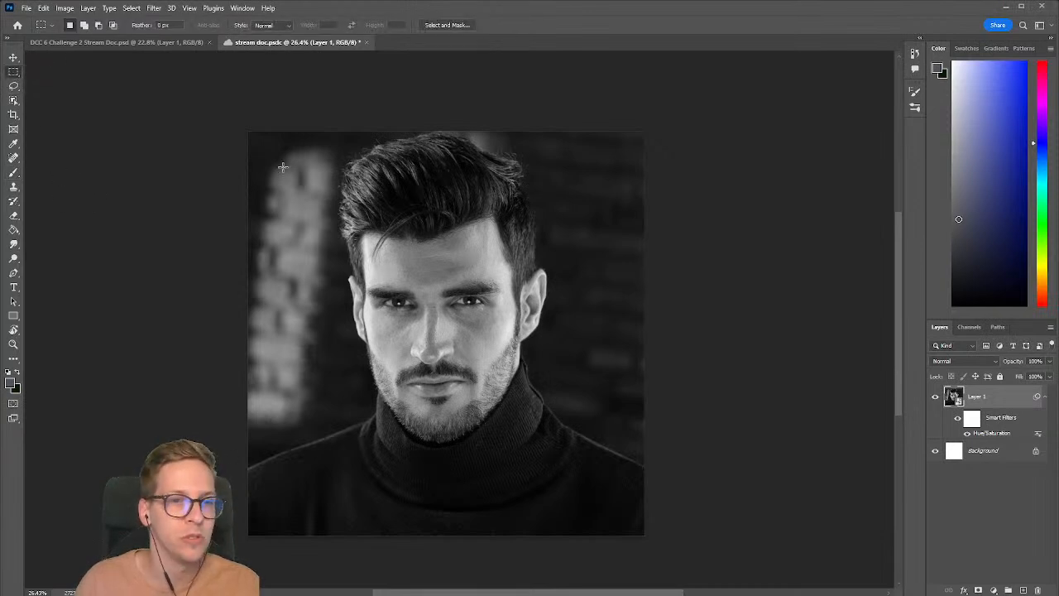
{"action": "left_click_drag", "start_coordinate": [248, 130], "coordinate": [428, 541]}
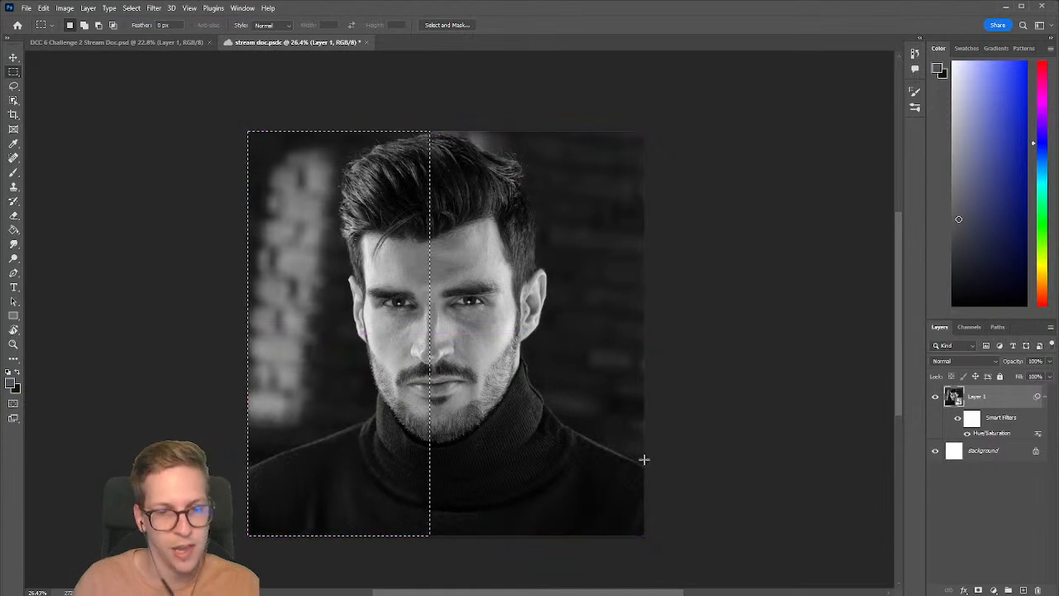
{"action": "left_click", "coordinate": [978, 590]}
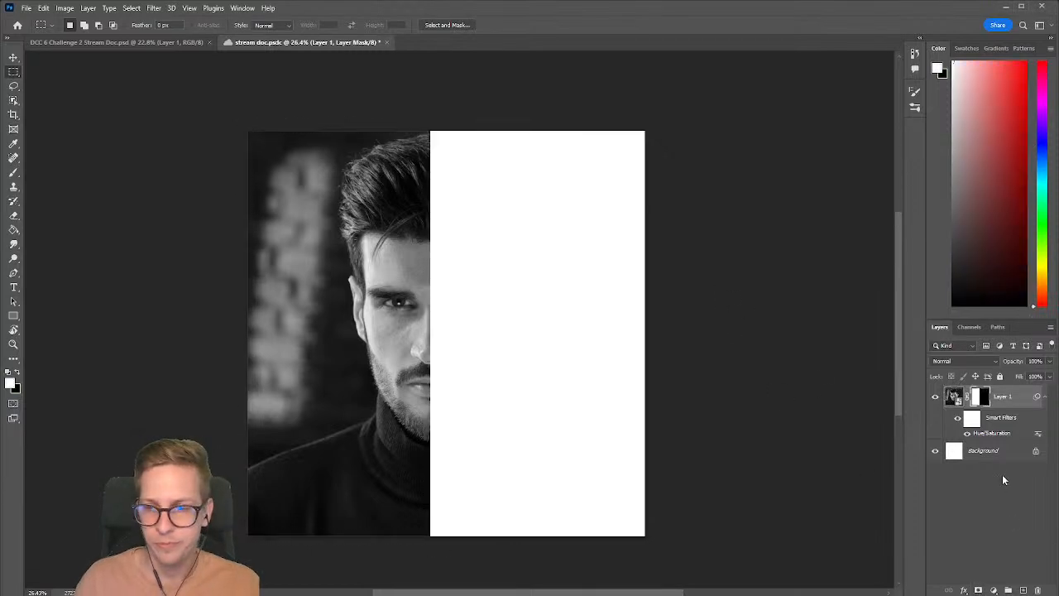
Step: Fill the Background layer with black using the Paint Bucket
{"action": "left_click", "coordinate": [988, 450]}
{"action": "key", "text": "g"}
{"action": "key", "text": "d"}
{"action": "left_click", "coordinate": [552, 301]}
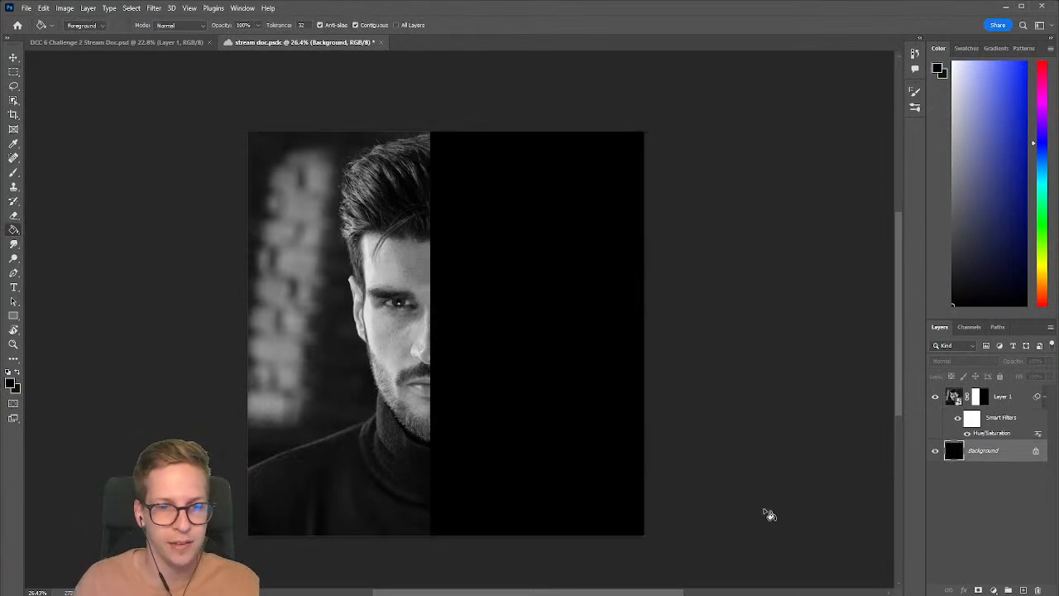
Step: Place the placeholder text "hdh" near the top of the black half and set its colour to white, ffffff
{"action": "left_click", "coordinate": [993, 398]}
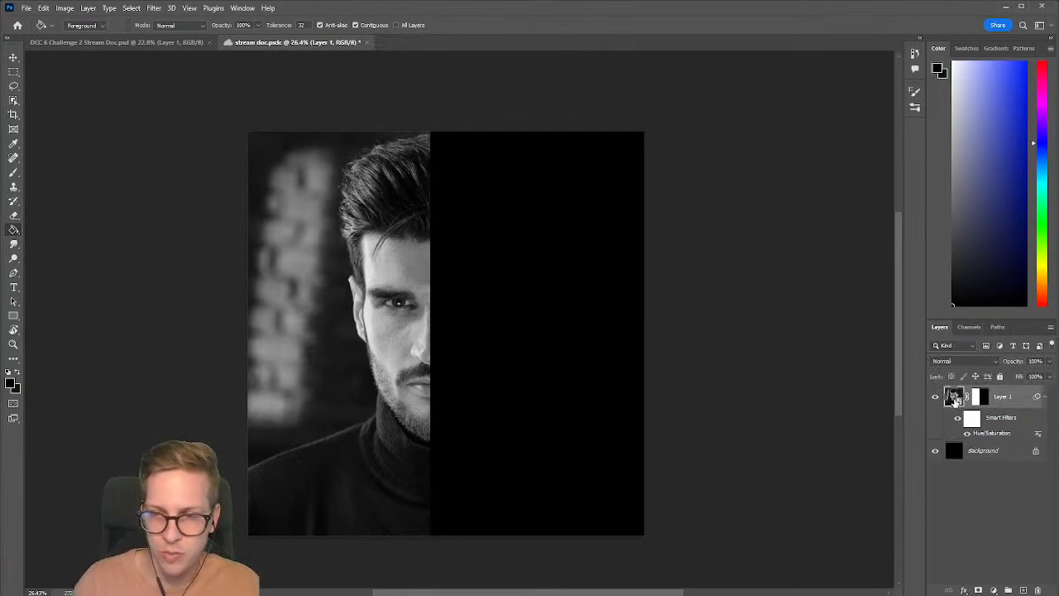
{"action": "left_click", "coordinate": [15, 288]}
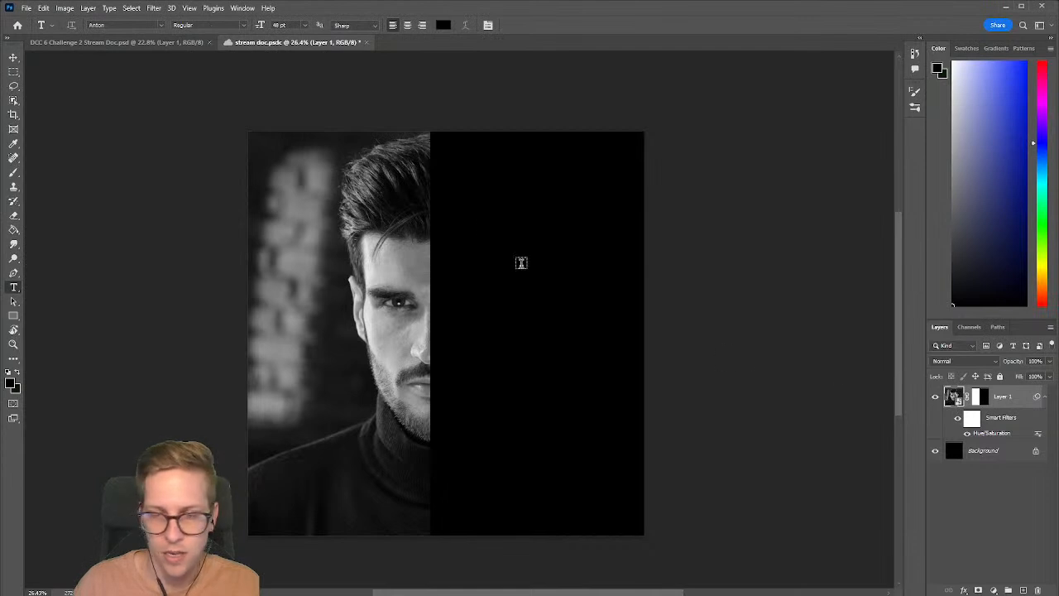
{"action": "left_click", "coordinate": [444, 201]}
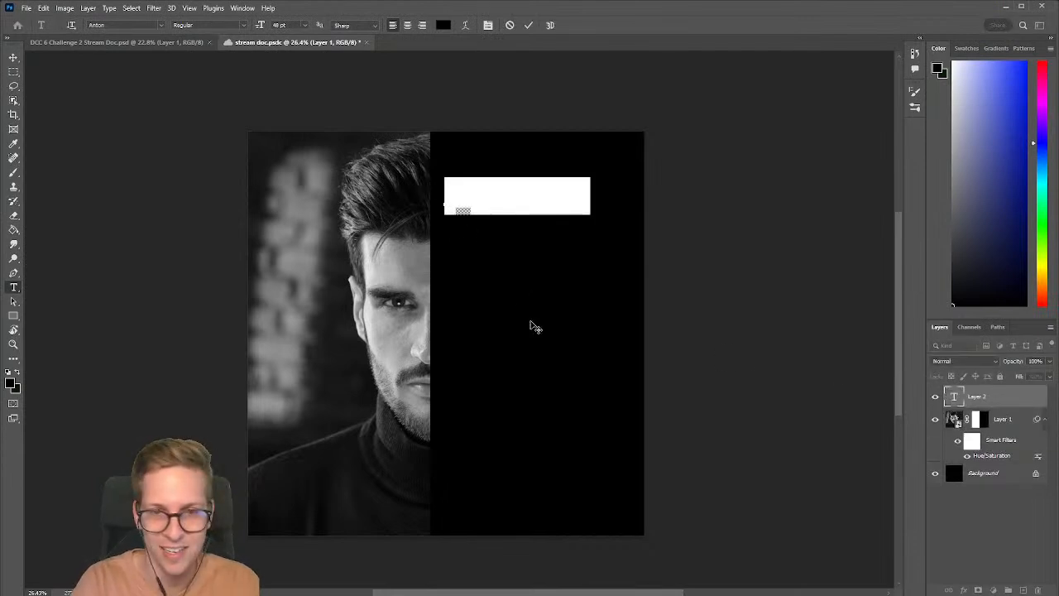
{"action": "type", "text": "asd"}
{"action": "key", "text": "ctrl+a"}
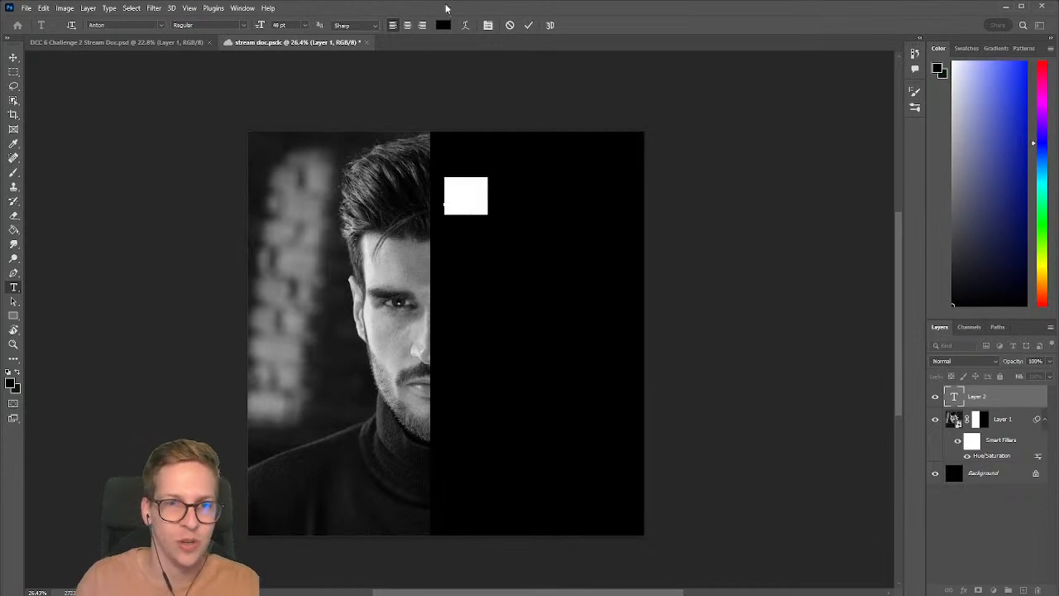
{"action": "left_click", "coordinate": [444, 25]}
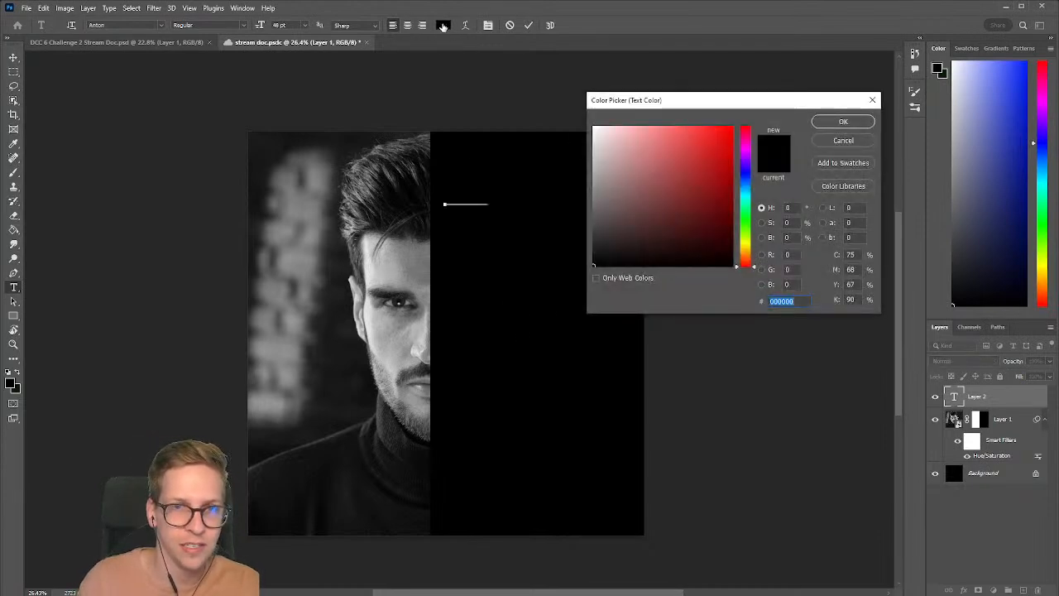
{"action": "left_click_drag", "start_coordinate": [700, 174], "coordinate": [513, 57]}
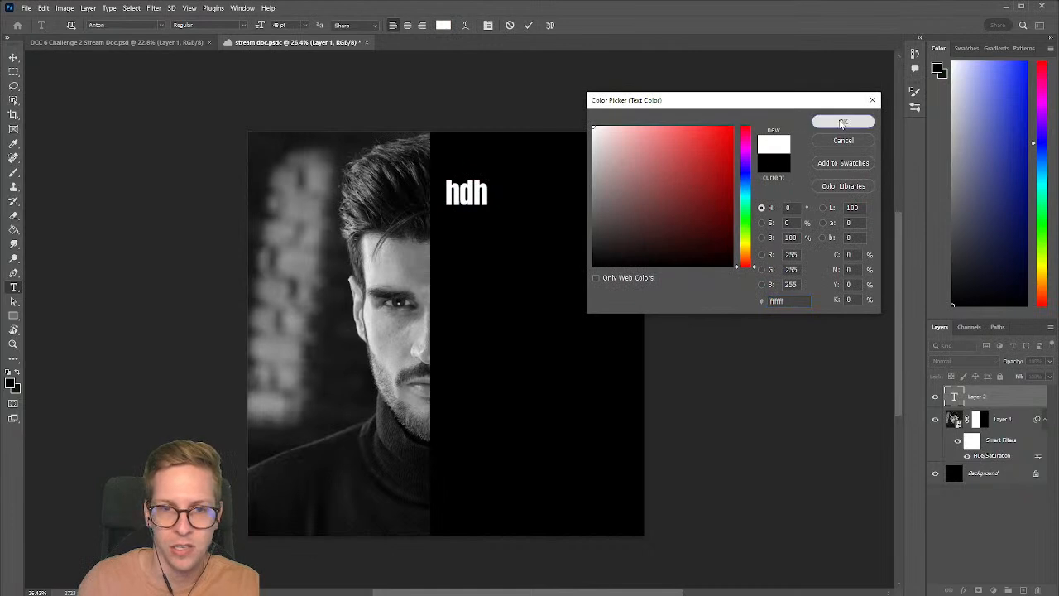
{"action": "left_click", "coordinate": [842, 122]}
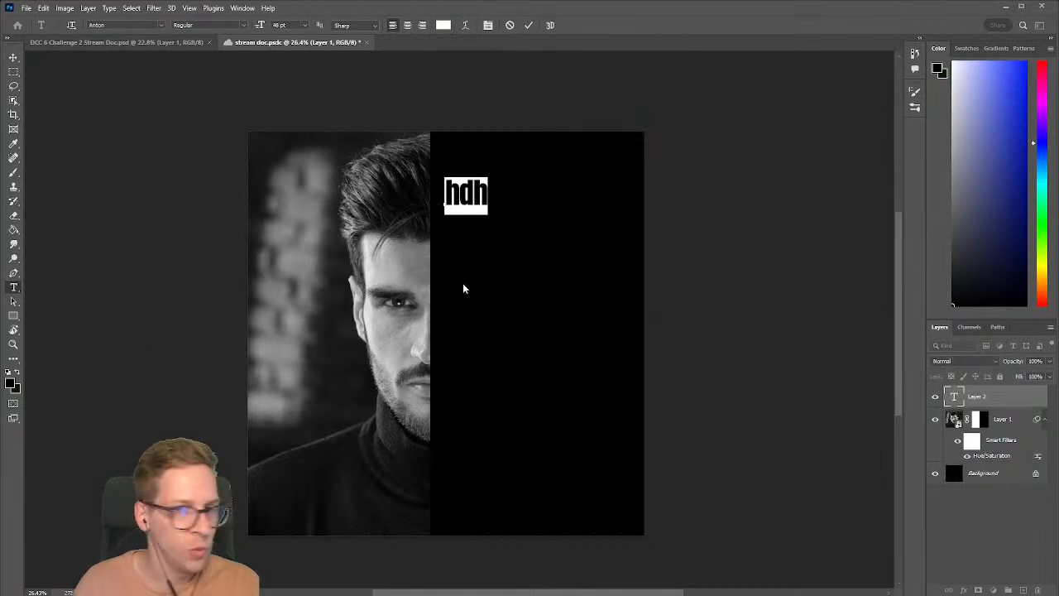
Step: Replace the placeholder text with the headline's first line, "WHEN THEY"
{"action": "double_click", "coordinate": [463, 192]}
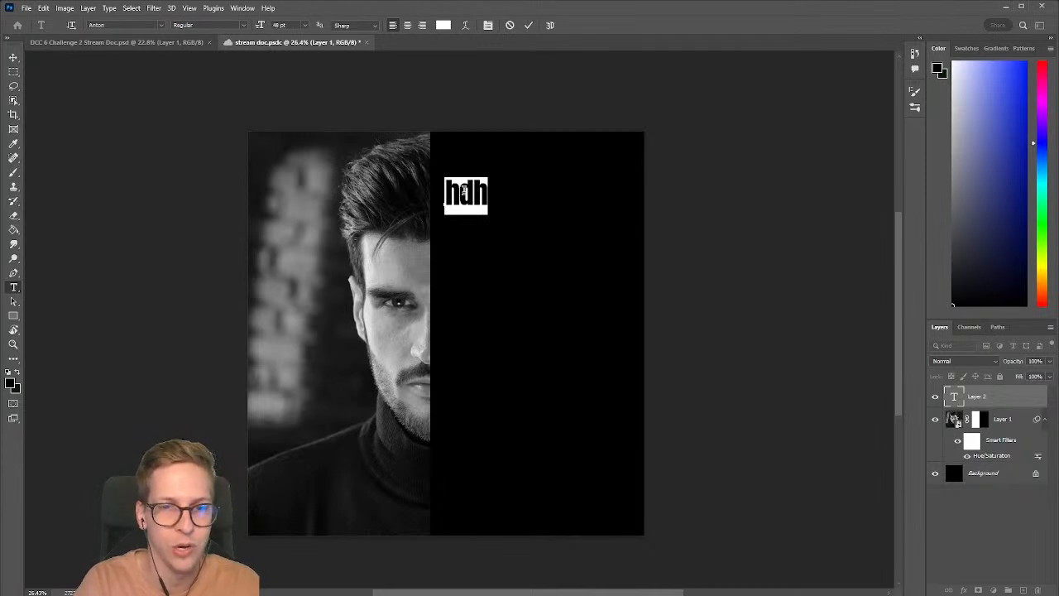
{"action": "type", "text": "WHEN"}
{"action": "key", "text": "Return"}
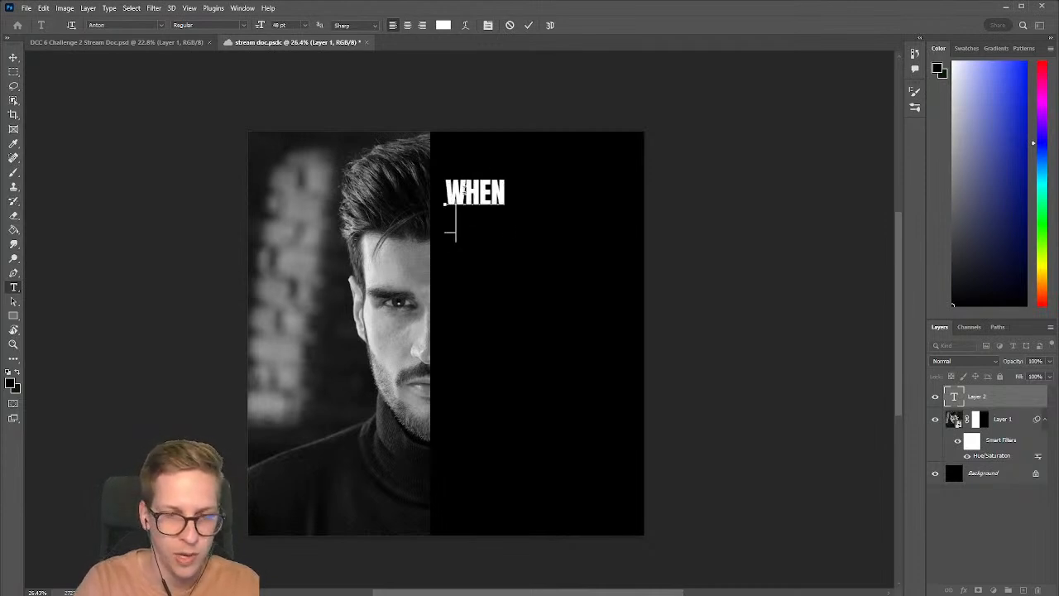
{"action": "type", "text": "THEY"}
{"action": "key", "text": "BackSpace"}
{"action": "key", "text": "BackSpace"}
{"action": "key", "text": "BackSpace"}
{"action": "key", "text": "BackSpace"}
{"action": "key", "text": "BackSpace"}
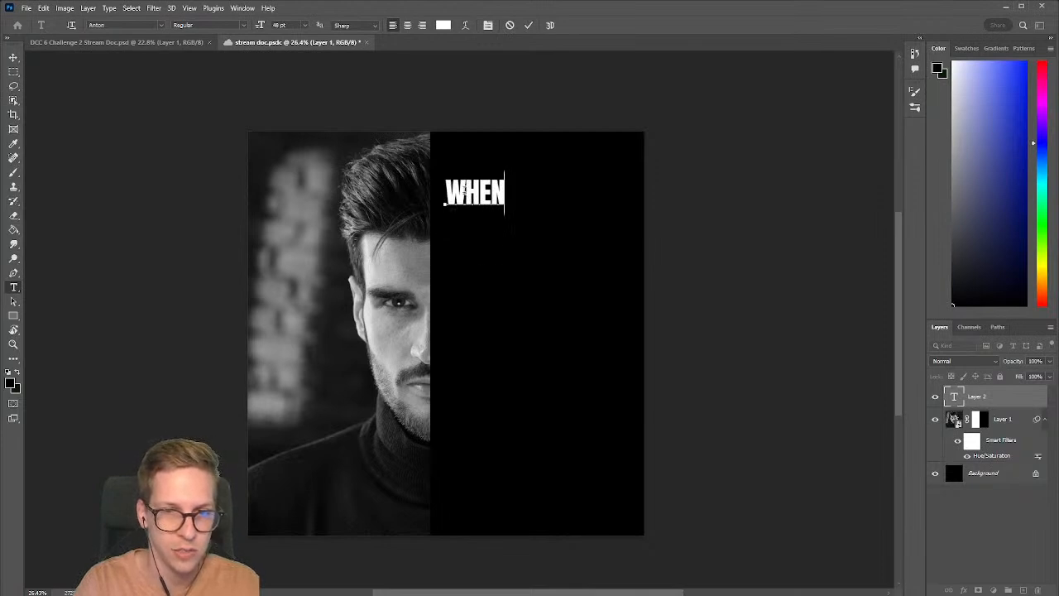
{"action": "type", "text": "THEY"}
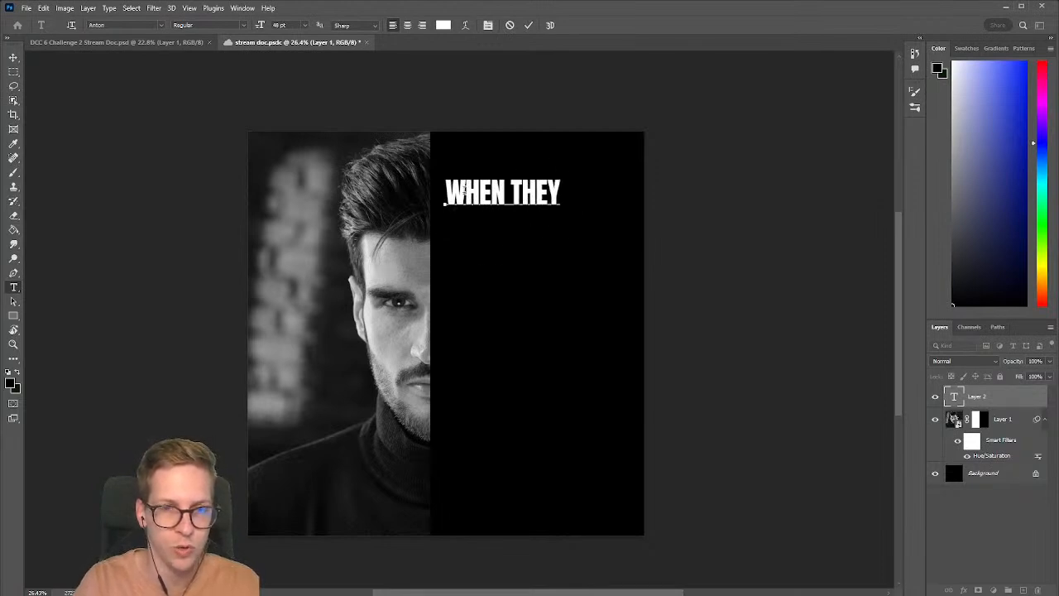
Step: Continue the headline with the lines "SMELL YOU", "THEY'LL BE" and "LIKE MAN..."
{"action": "key", "text": "Return"}
{"action": "type", "text": "SMELL YOU"}
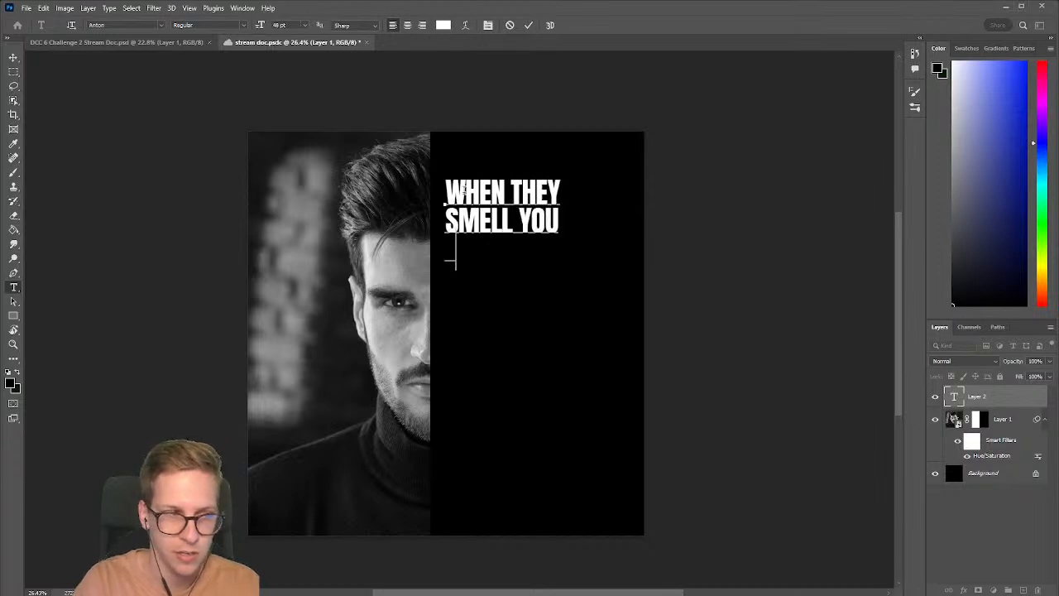
{"action": "type", "text": "THEY'LL BE"}
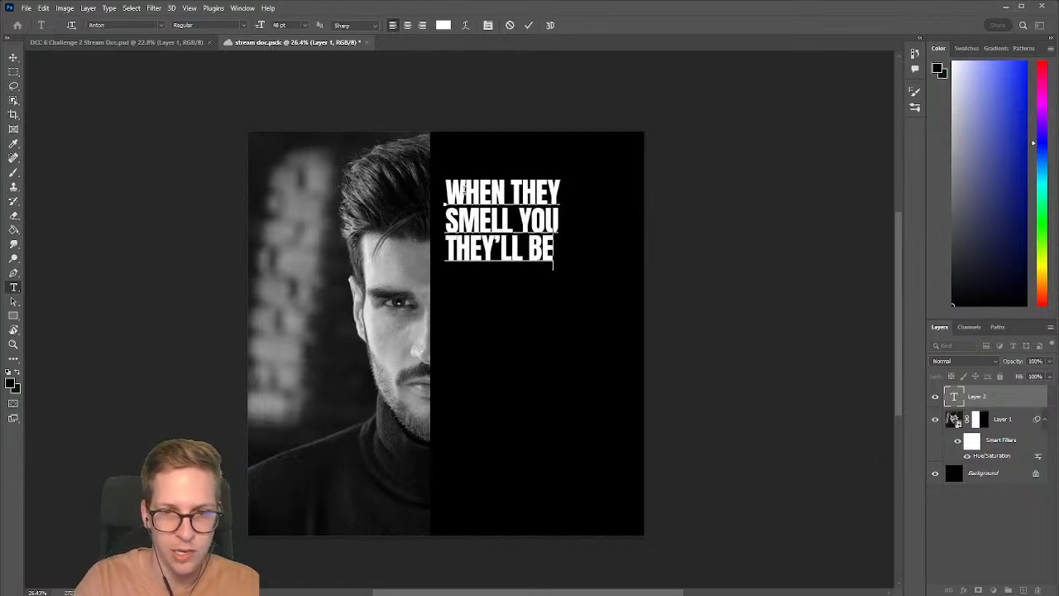
{"action": "type", "text": "LIKE MAN..."}
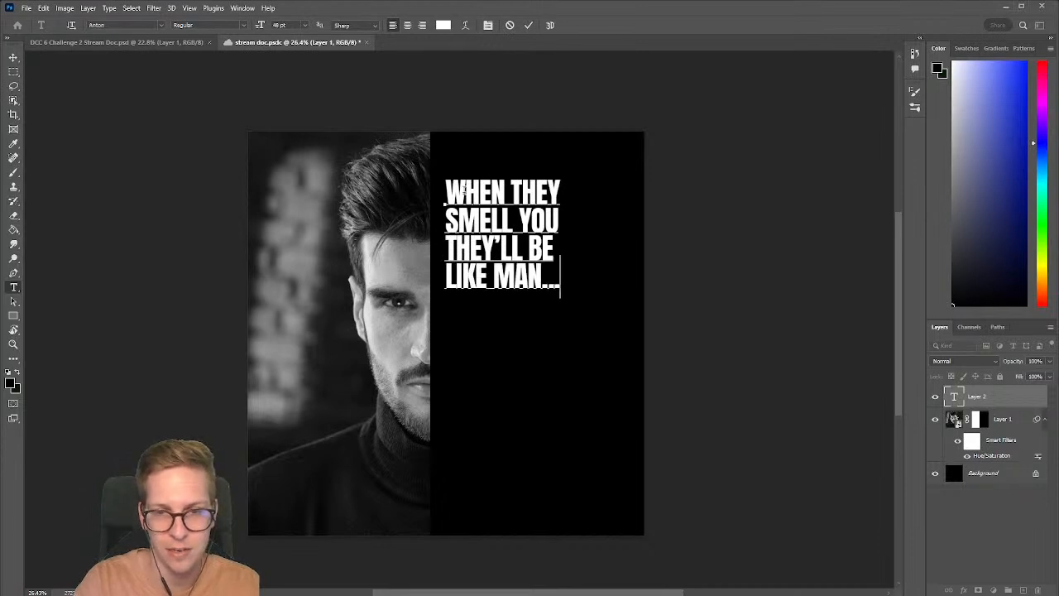
Step: Finish the headline with the lines "THAT GUY", "SMELLS" and "GOOD", and move it down against the split beside the face
{"action": "key", "text": "Return"}
{"action": "type", "text": "THATY"}
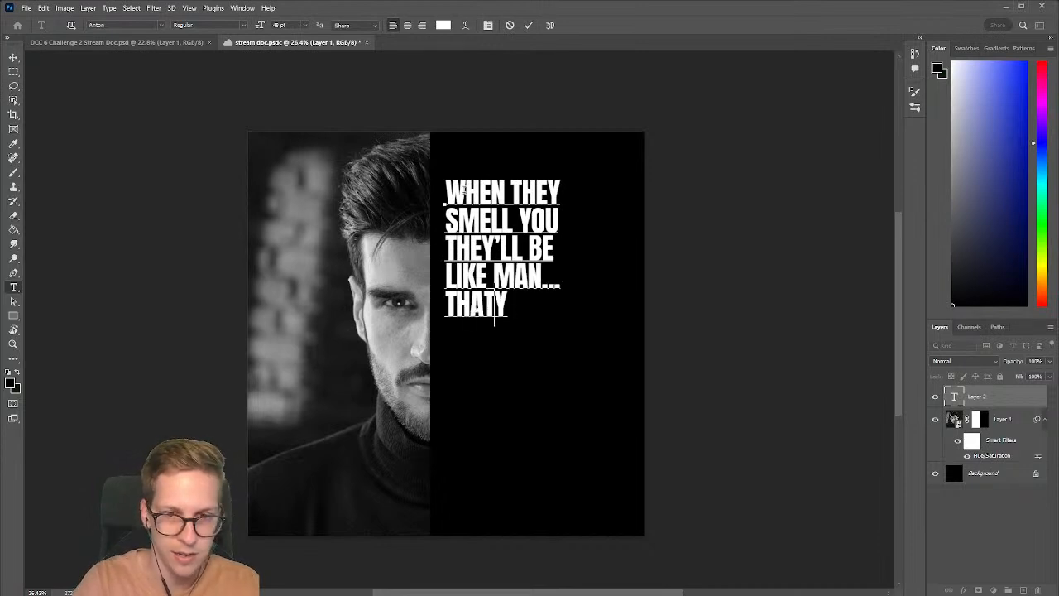
{"action": "key", "text": "BackSpace"}
{"action": "type", "text": "GUY S"}
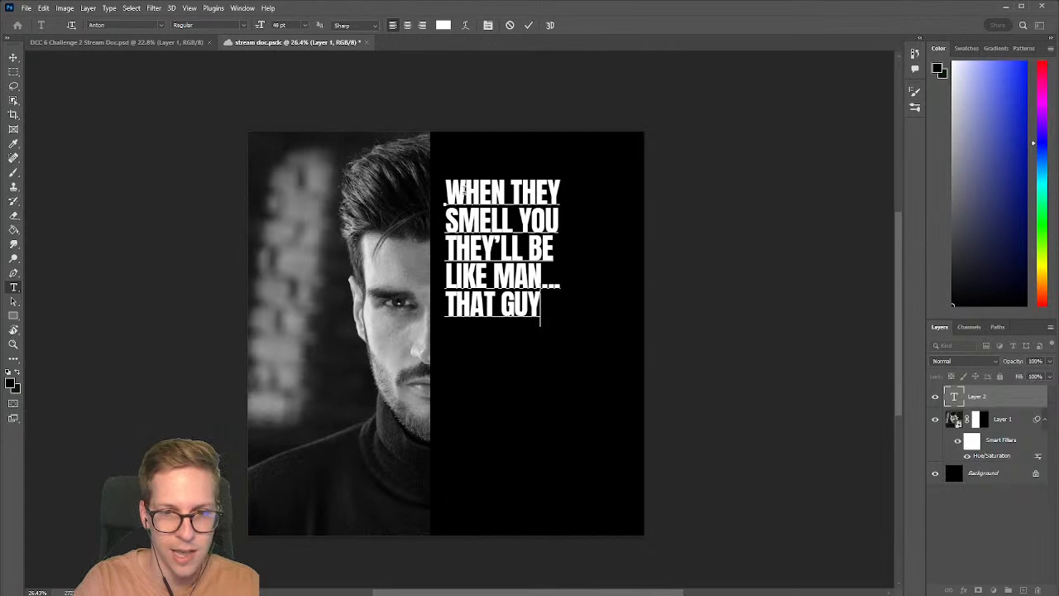
{"action": "key", "text": "BackSpace"}
{"action": "key", "text": "BackSpace"}
{"action": "key", "text": "Return"}
{"action": "type", "text": "SM"}
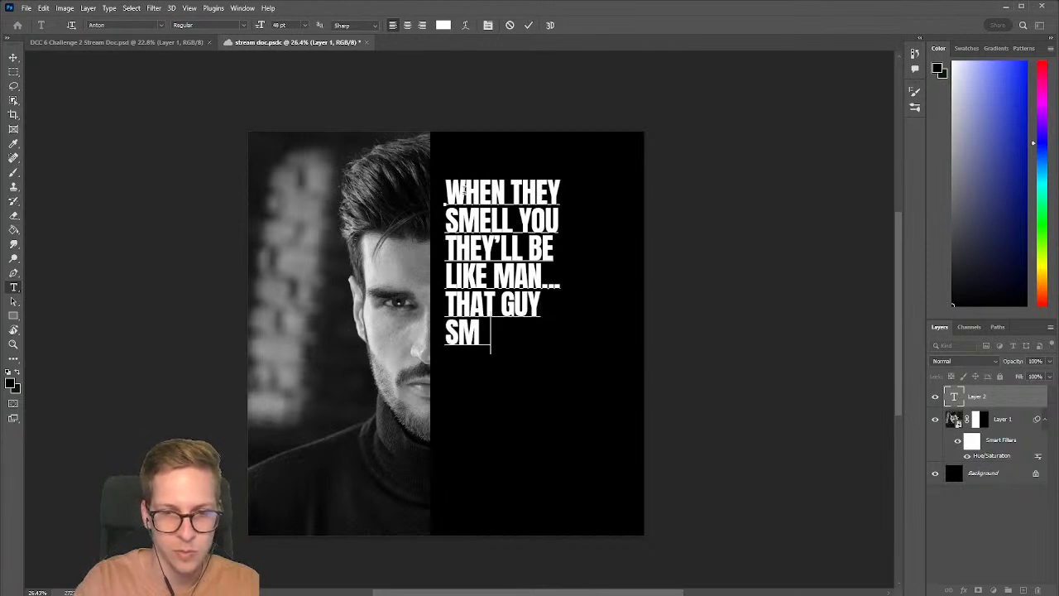
{"action": "type", "text": "ELLS GOOD"}
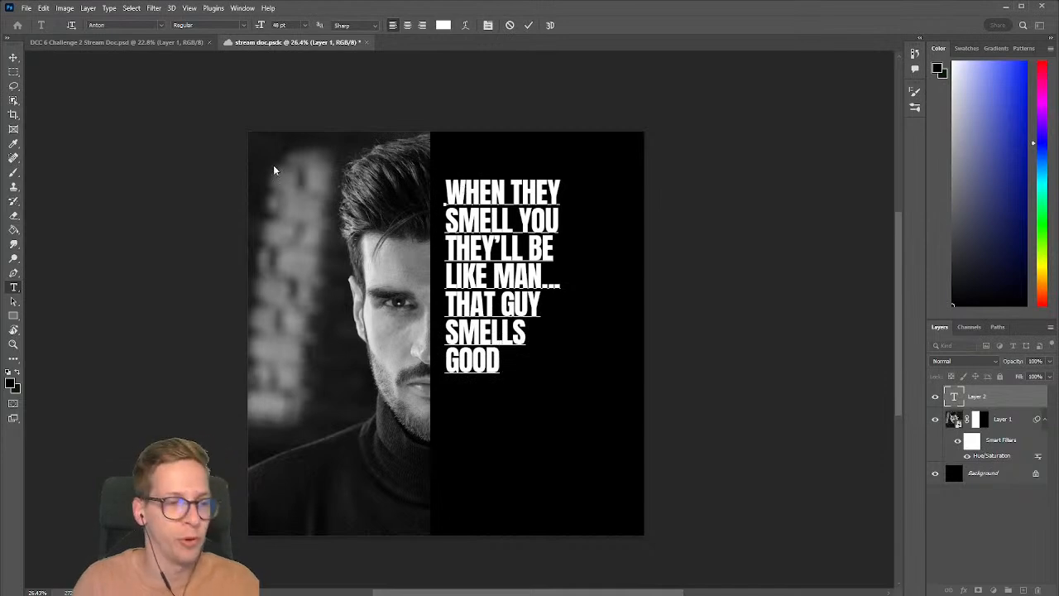
{"action": "left_click", "coordinate": [14, 58]}
{"action": "left_click_drag", "start_coordinate": [541, 282], "coordinate": [529, 342]}
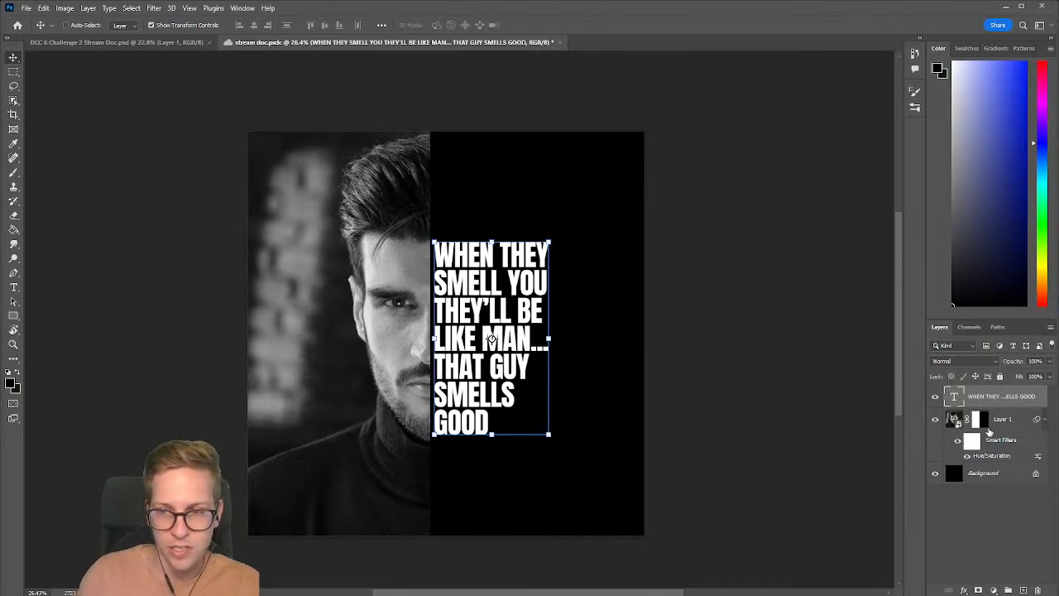
Step: Disable Layer 1's mask to reveal the full portrait behind the headline
{"action": "left_click", "coordinate": [985, 422]}
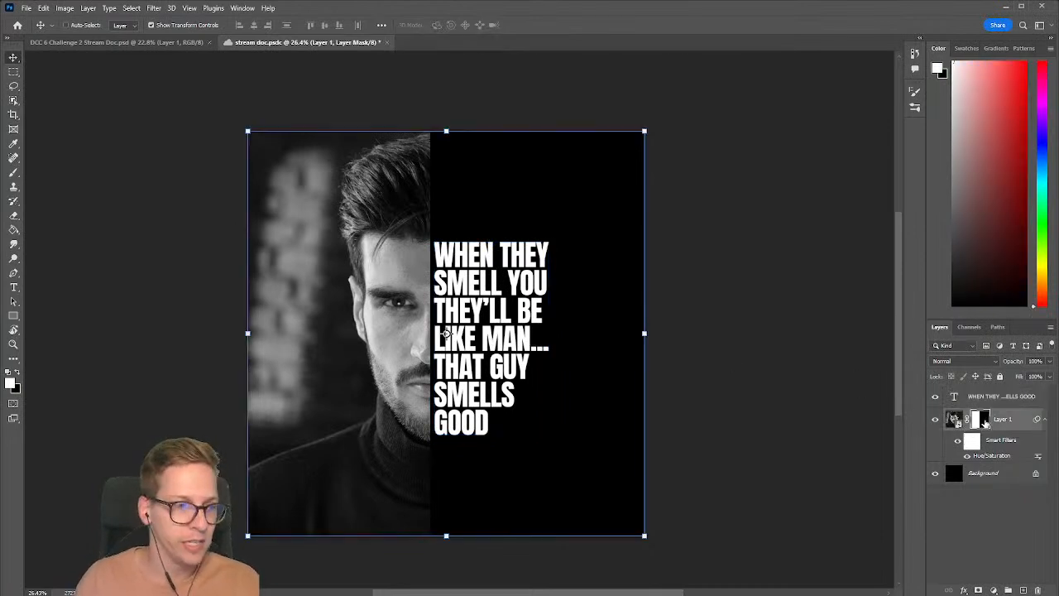
{"action": "right_click", "coordinate": [984, 422]}
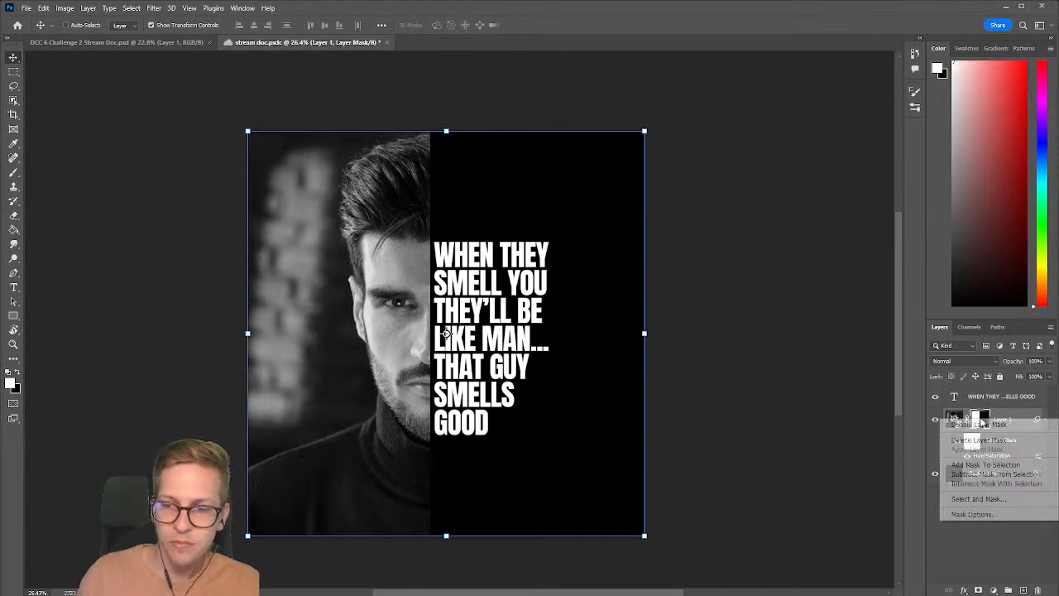
{"action": "left_click", "coordinate": [979, 424]}
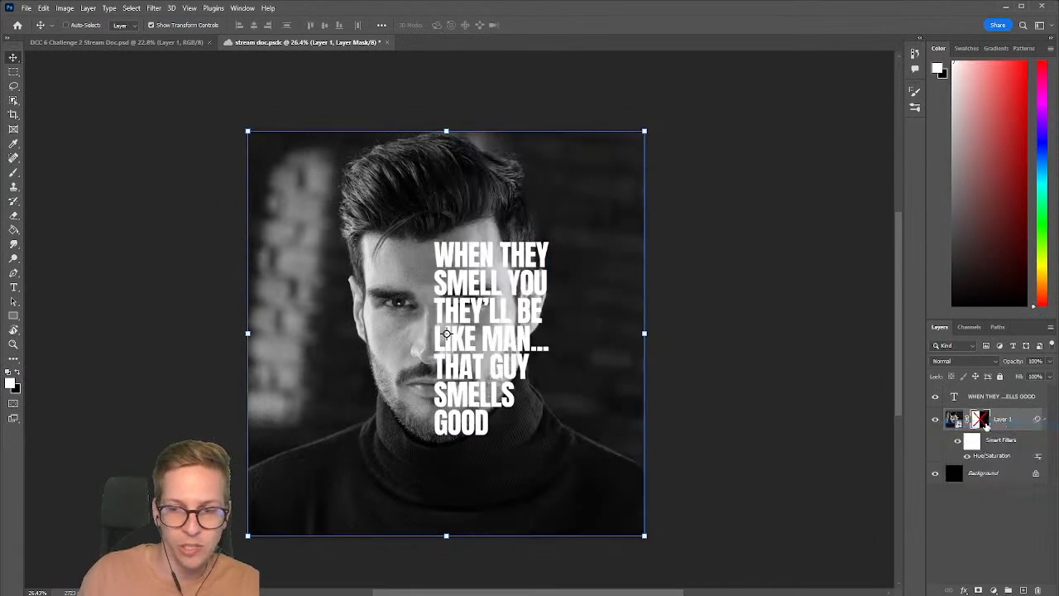
Step: Select all of the headline text and open the Character settings clear of the layer list
{"action": "left_click", "coordinate": [987, 400]}
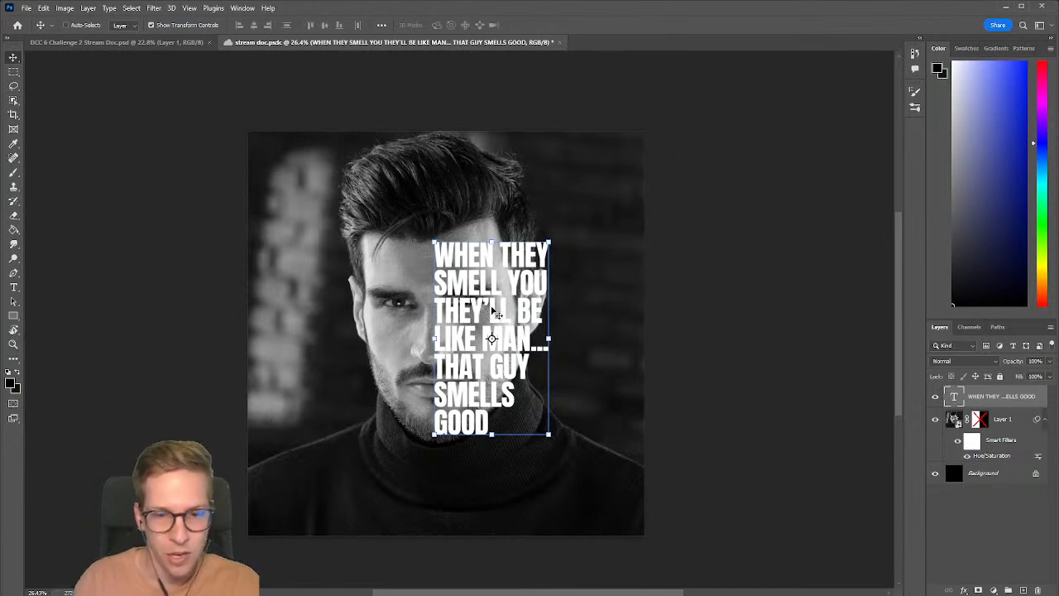
{"action": "key", "text": "t"}
{"action": "left_click", "coordinate": [453, 273]}
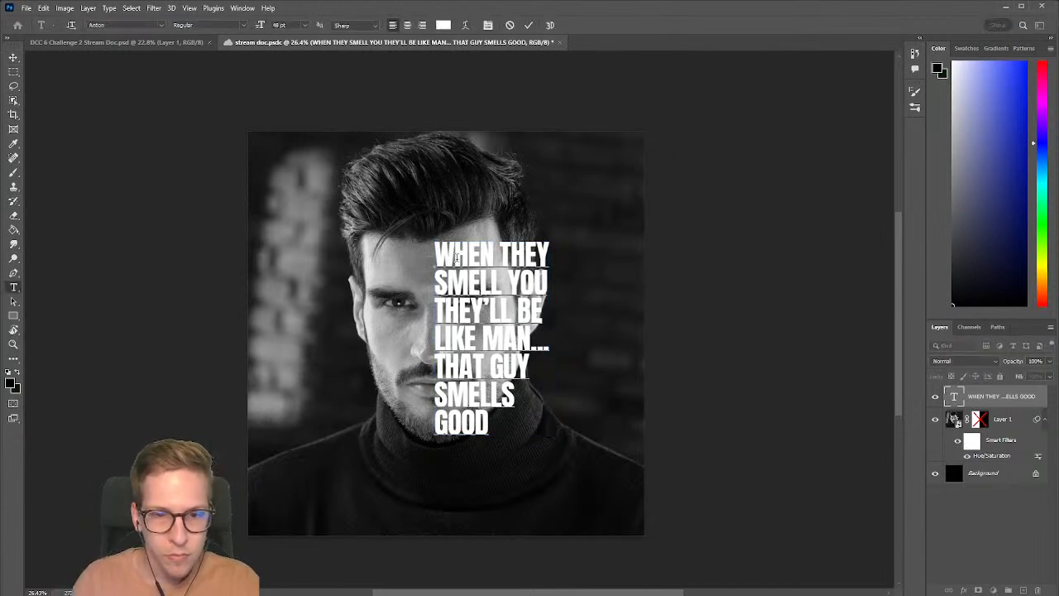
{"action": "key", "text": "ctrl+a"}
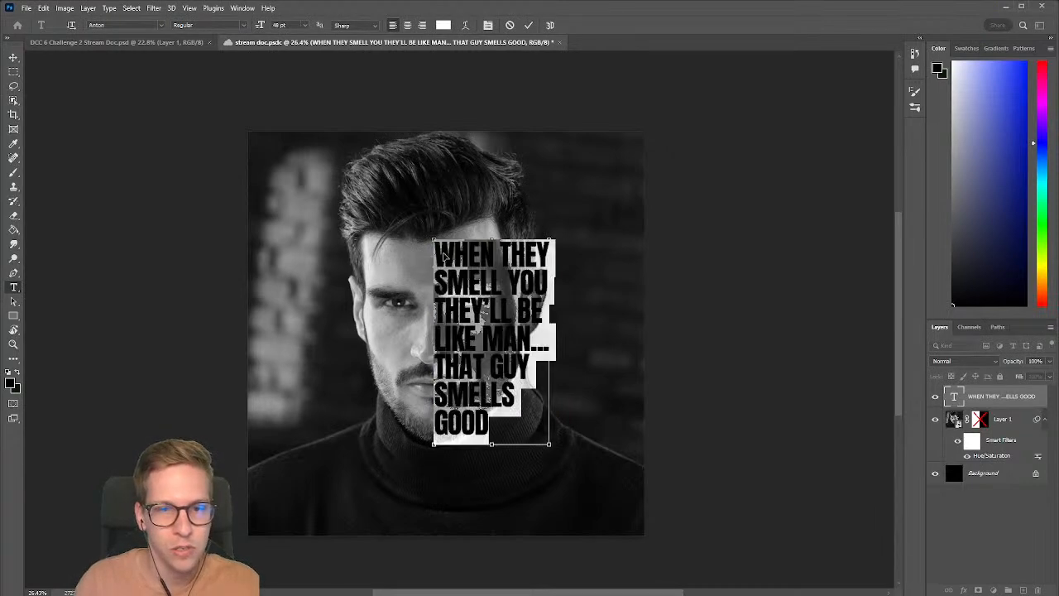
{"action": "left_click", "coordinate": [243, 9]}
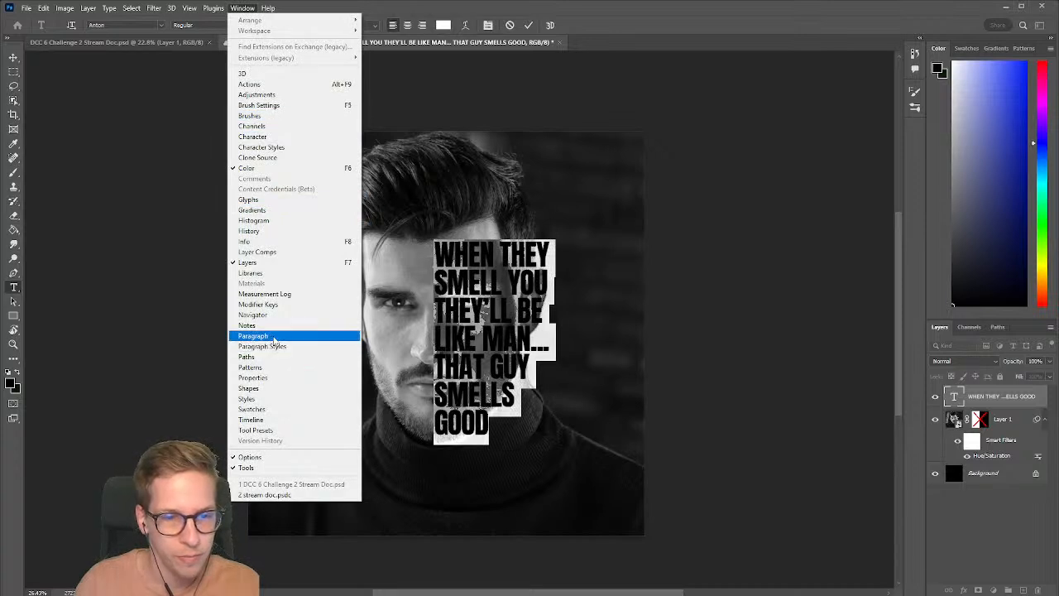
{"action": "left_click", "coordinate": [273, 337]}
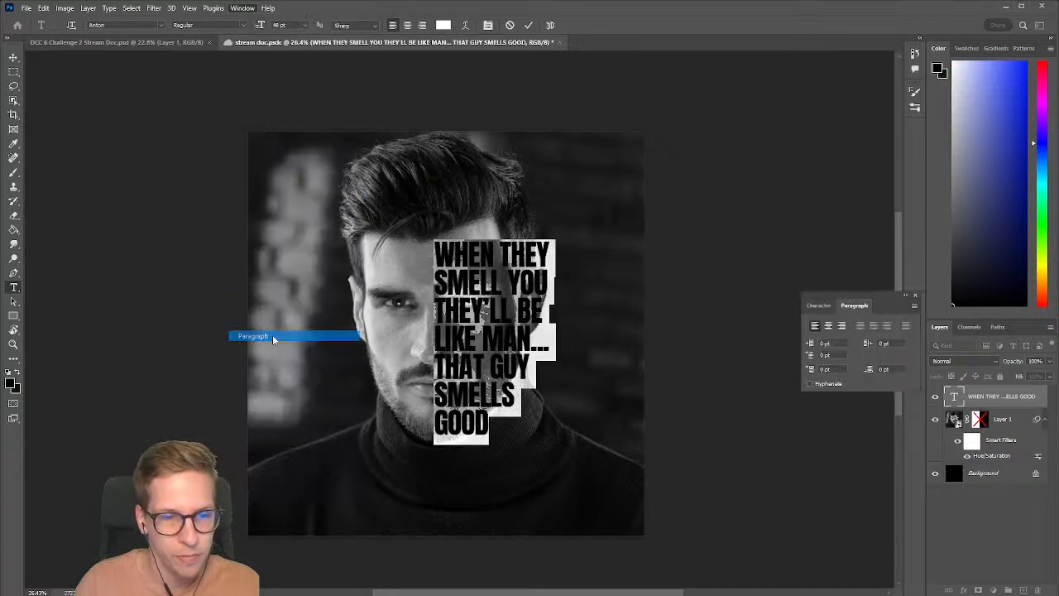
{"action": "left_click", "coordinate": [825, 309]}
{"action": "left_click_drag", "start_coordinate": [869, 299], "coordinate": [793, 177]}
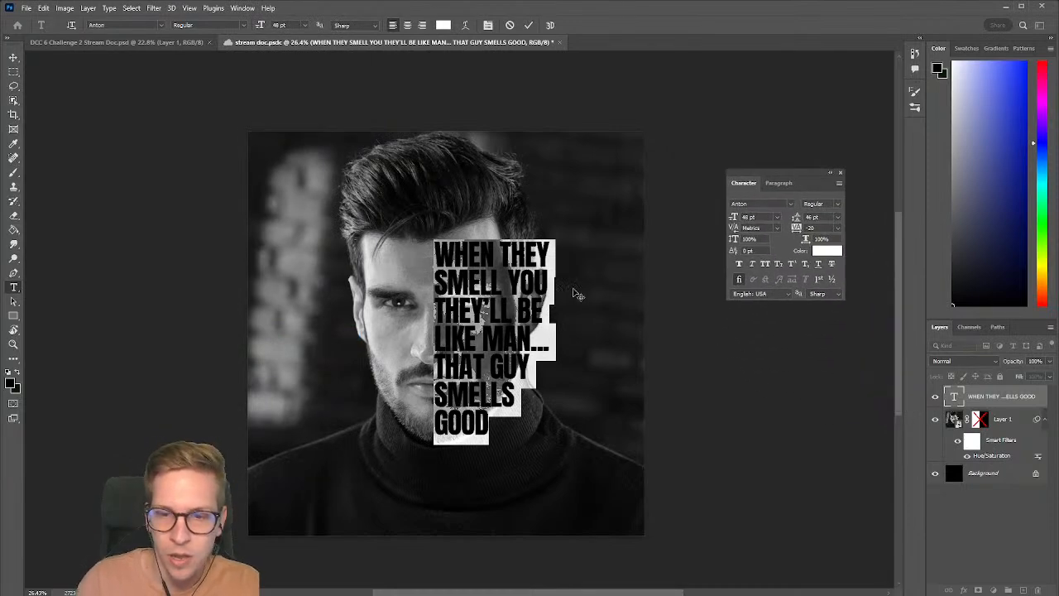
Step: Set the whole headline's leading to 44 pt and its tracking to -20
{"action": "left_click", "coordinate": [503, 319]}
{"action": "key", "text": "ctrl+a"}
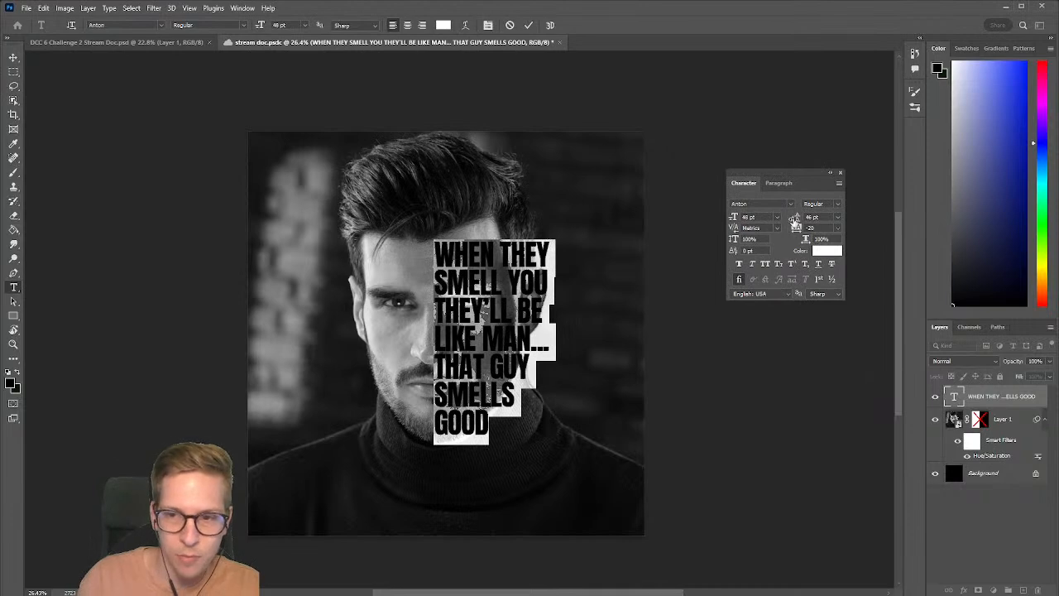
{"action": "left_click", "coordinate": [538, 351]}
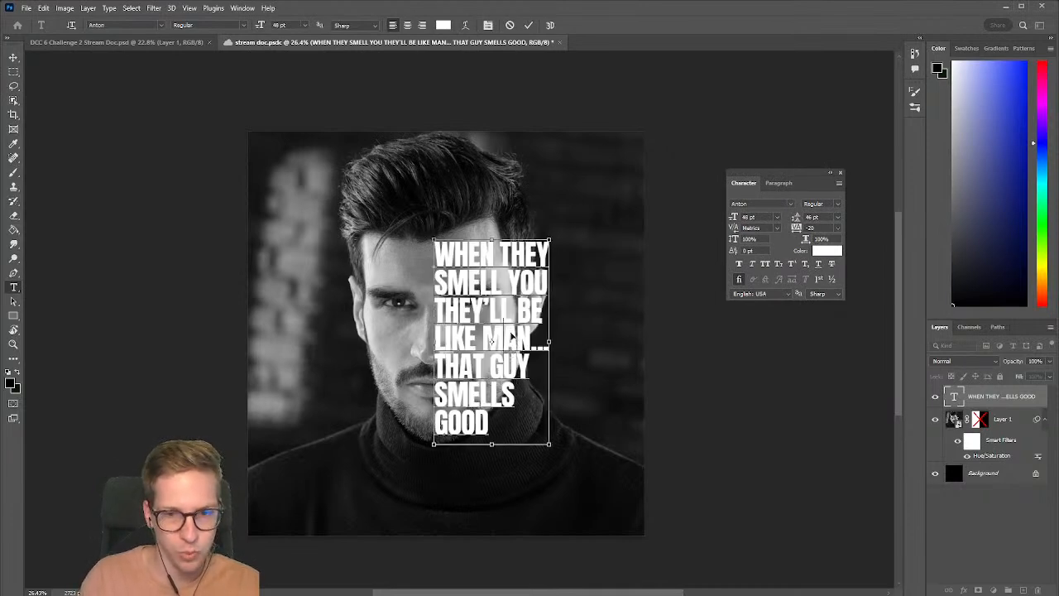
{"action": "key", "text": "ctrl+a"}
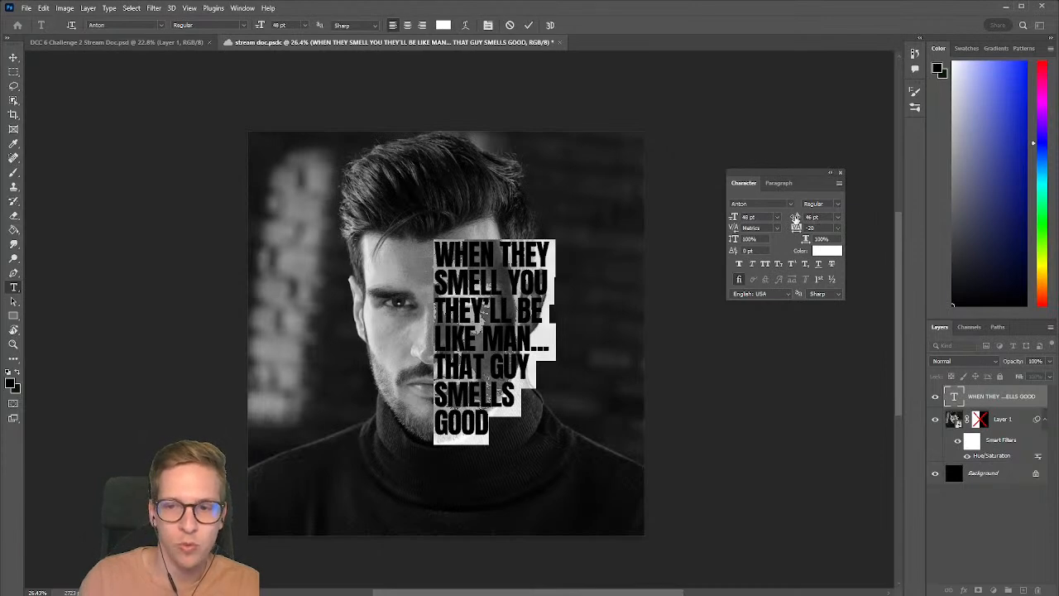
{"action": "left_click_drag", "start_coordinate": [795, 217], "coordinate": [795, 220]}
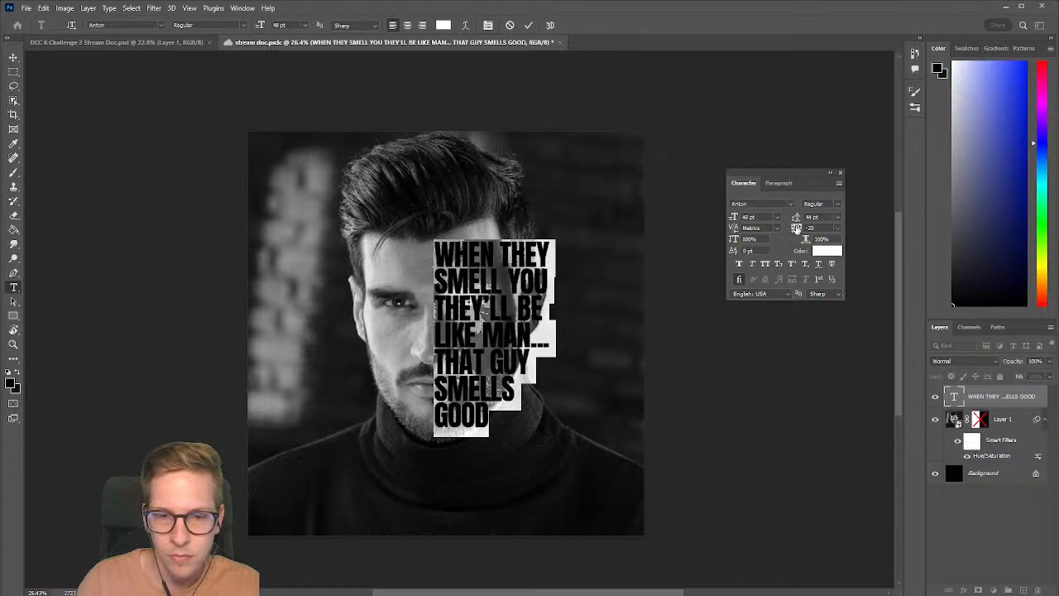
{"action": "left_click_drag", "start_coordinate": [796, 229], "coordinate": [795, 228]}
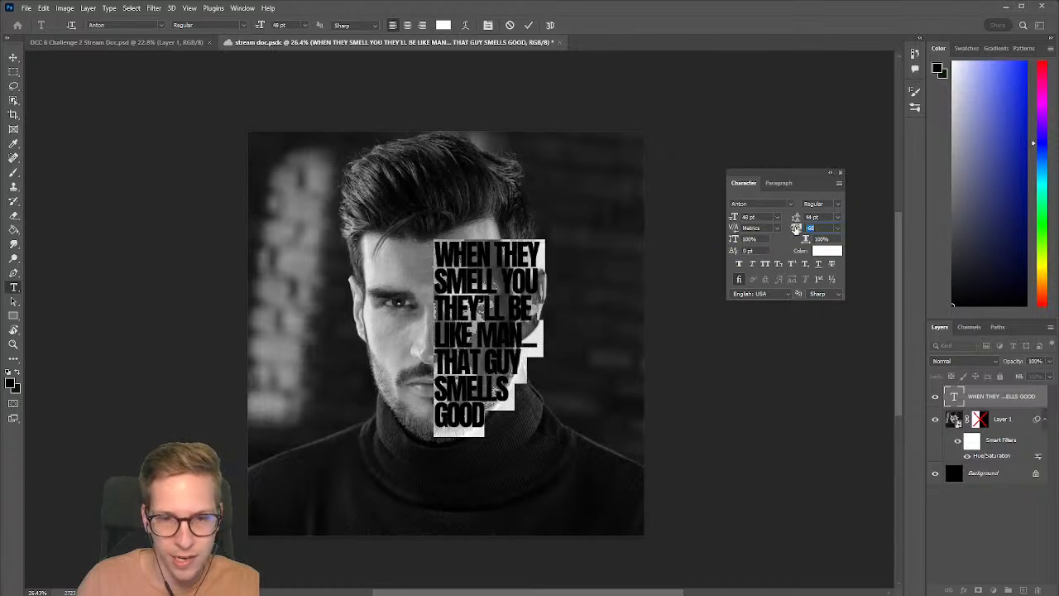
{"action": "left_click_drag", "start_coordinate": [796, 228], "coordinate": [796, 228]}
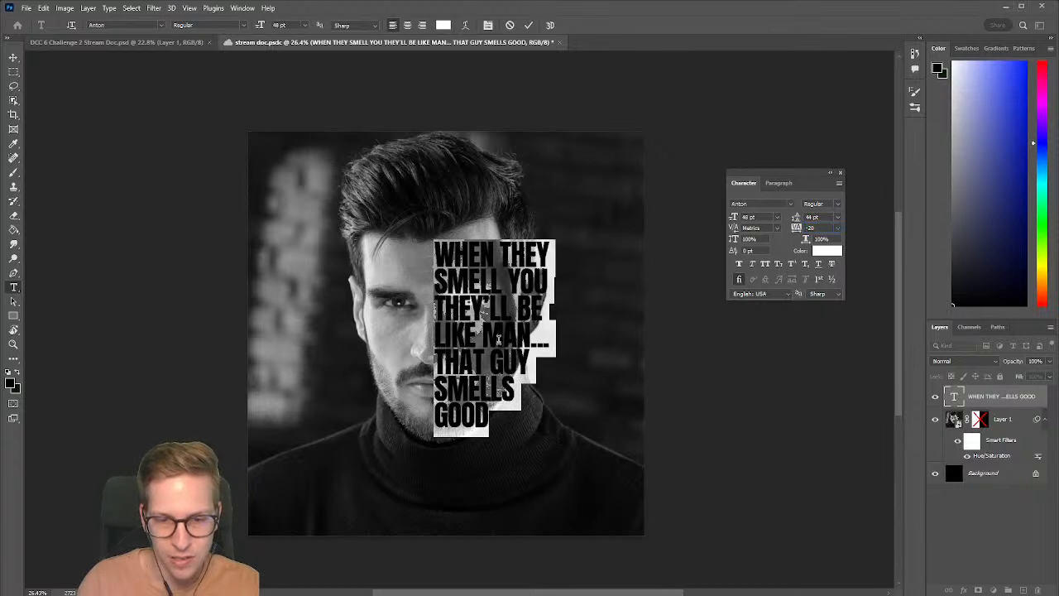
Step: Narrow the headline to about 85% of its width without changing its height, so it fits the face
{"action": "left_click", "coordinate": [14, 58]}
{"action": "mouse_move", "coordinate": [488, 285]}
{"action": "left_mouse_down"}
{"action": "mouse_move", "coordinate": [483, 278]}
{"action": "mouse_move", "coordinate": [487, 288]}
{"action": "left_mouse_up"}
{"action": "mouse_move", "coordinate": [554, 338]}
{"action": "left_mouse_down"}
{"action": "mouse_move", "coordinate": [539, 331]}
{"action": "mouse_move", "coordinate": [549, 329]}
{"action": "mouse_move", "coordinate": [552, 339]}
{"action": "mouse_move", "coordinate": [535, 342]}
{"action": "left_mouse_up"}
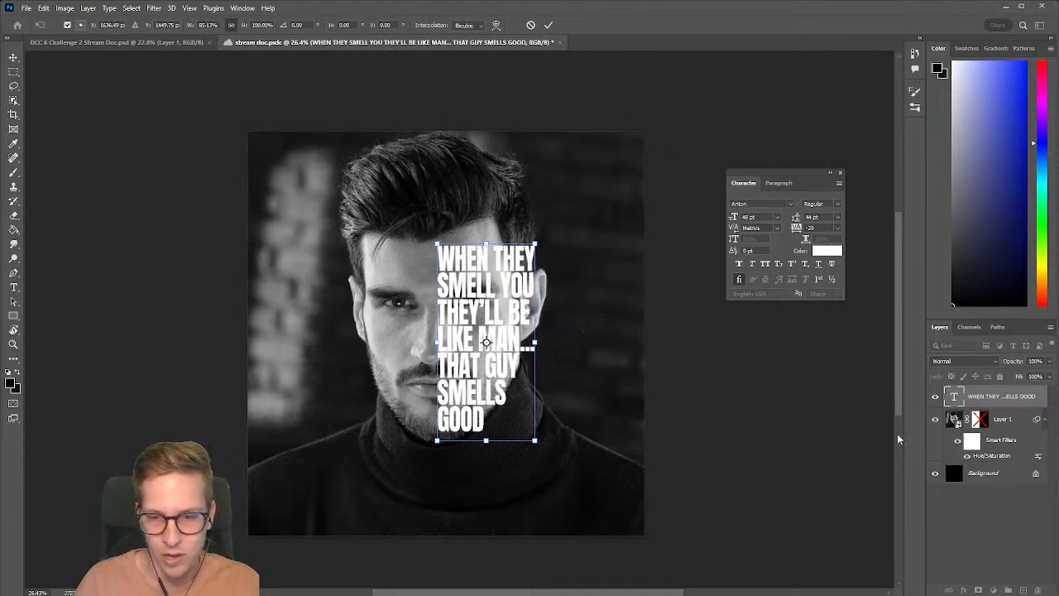
Step: Re-enable Layer 1's mask and shift the headline slightly down and closer to the photo's cut edge
{"action": "left_click", "coordinate": [979, 419], "text": "shift"}
{"action": "right_click", "coordinate": [979, 419]}
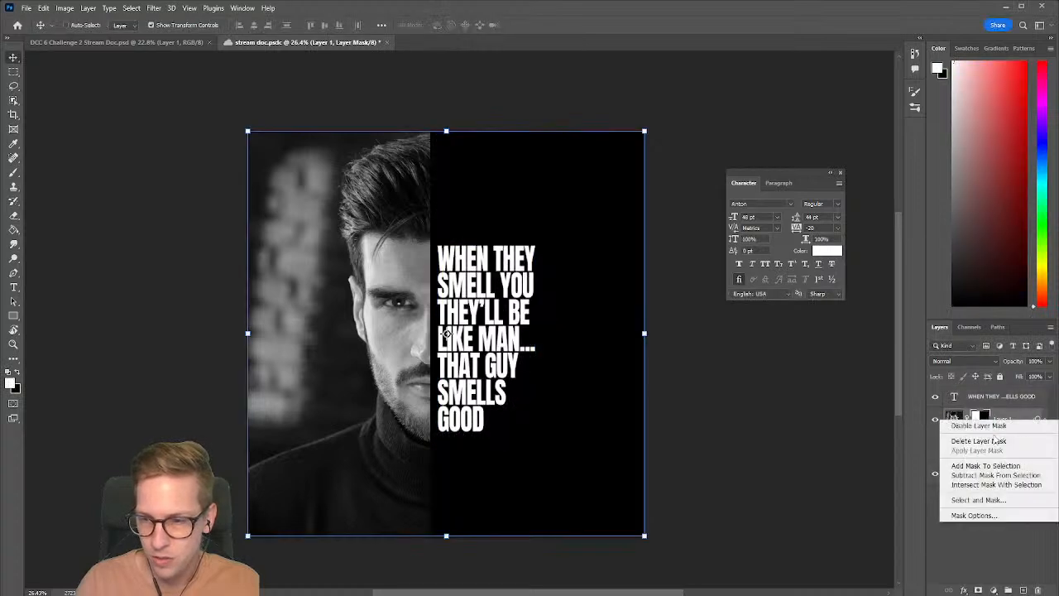
{"action": "left_click", "coordinate": [992, 412]}
{"action": "left_click", "coordinate": [985, 403]}
{"action": "left_click_drag", "start_coordinate": [501, 315], "coordinate": [497, 321]}
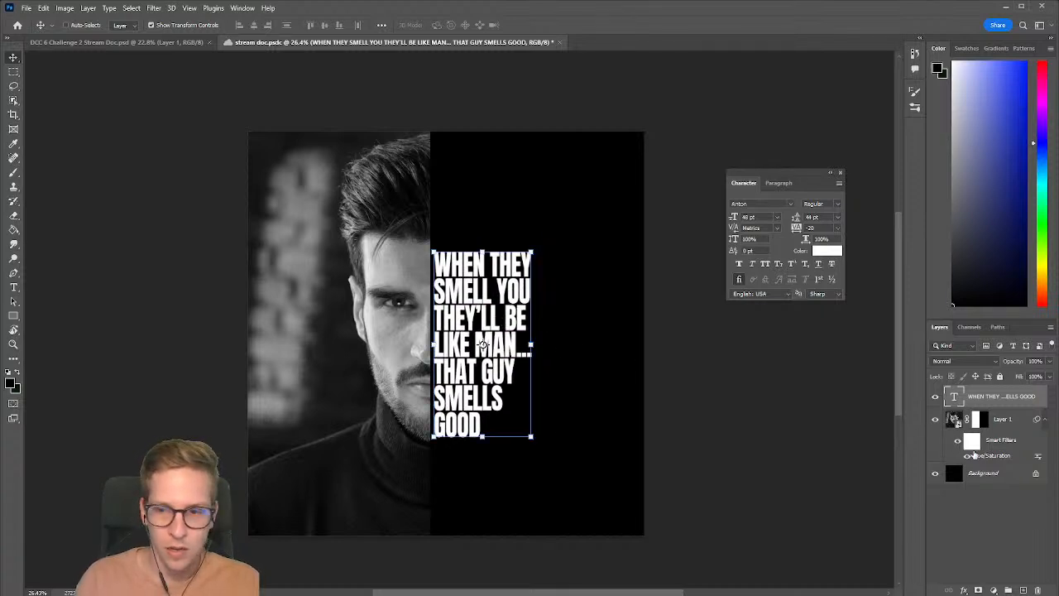
Step: Disable Layer 1's mask, narrow the headline to about 91% of its width and nudge it slightly up over the face
{"action": "right_click", "coordinate": [983, 416]}
{"action": "left_click", "coordinate": [978, 423]}
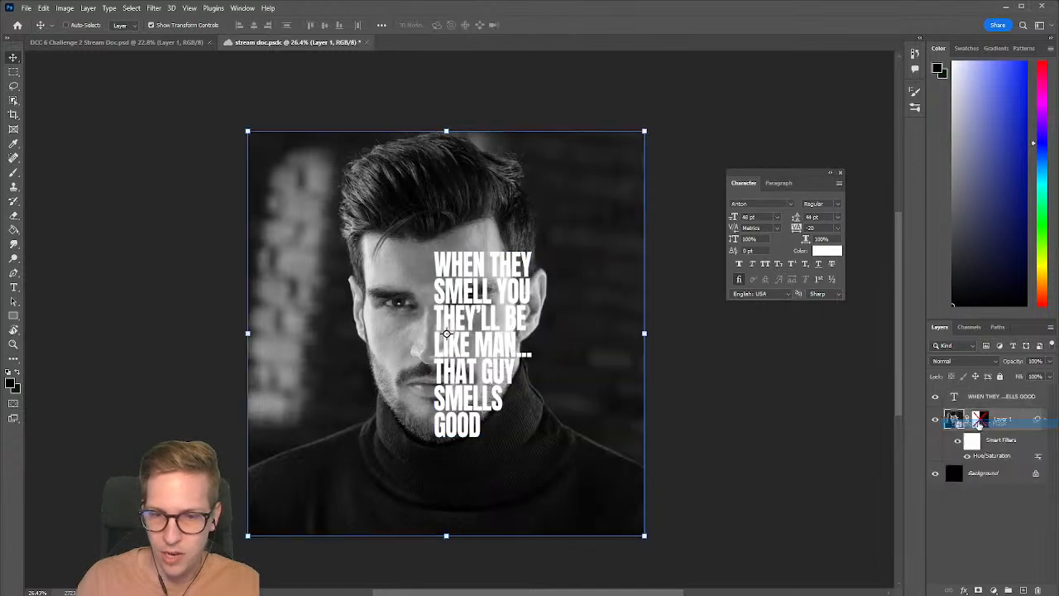
{"action": "left_click", "coordinate": [993, 396]}
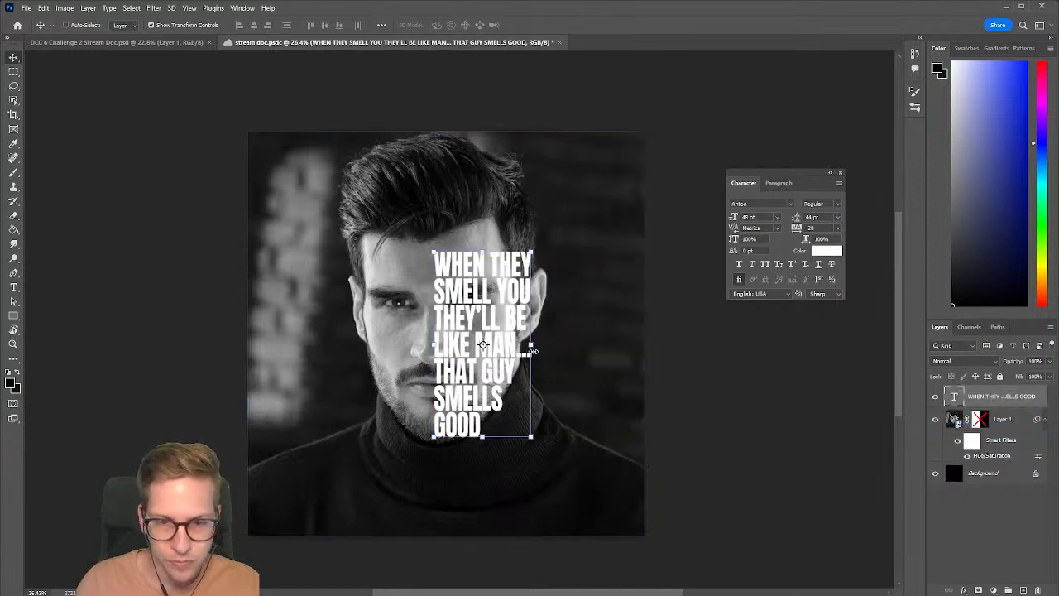
{"action": "left_click_drag", "start_coordinate": [532, 345], "coordinate": [525, 348]}
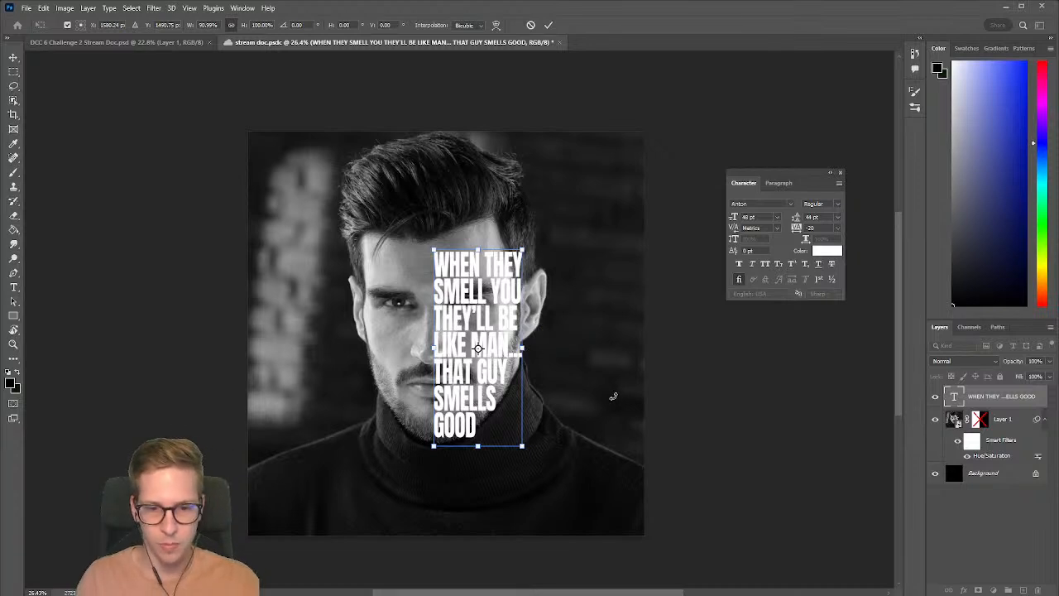
{"action": "left_click_drag", "start_coordinate": [491, 377], "coordinate": [494, 370]}
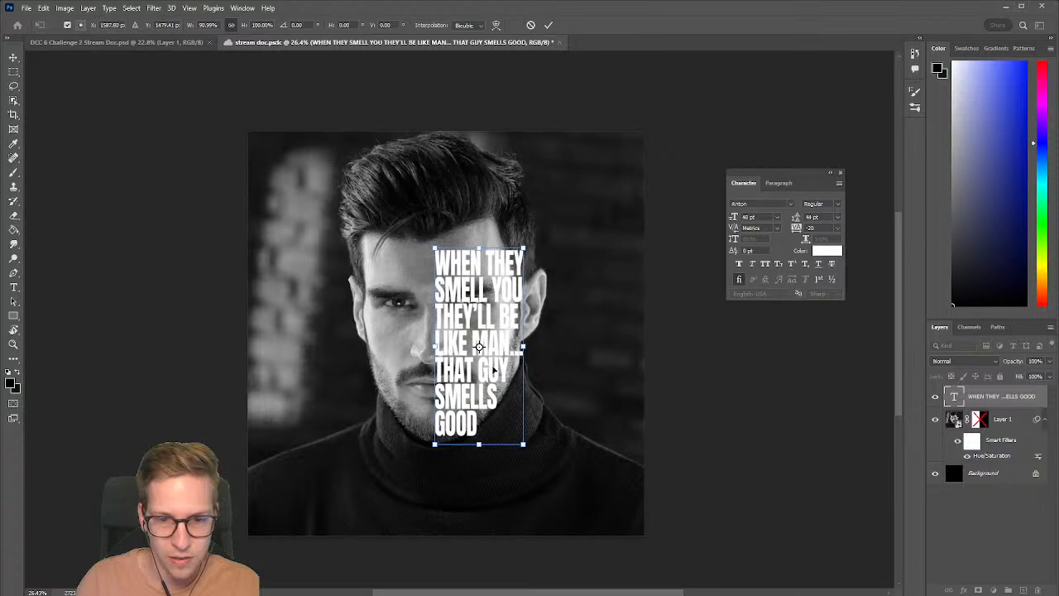
Step: Turn Layer 1's mask back on and nudge the headline toward the photo's cut edge
{"action": "left_click", "coordinate": [979, 423]}
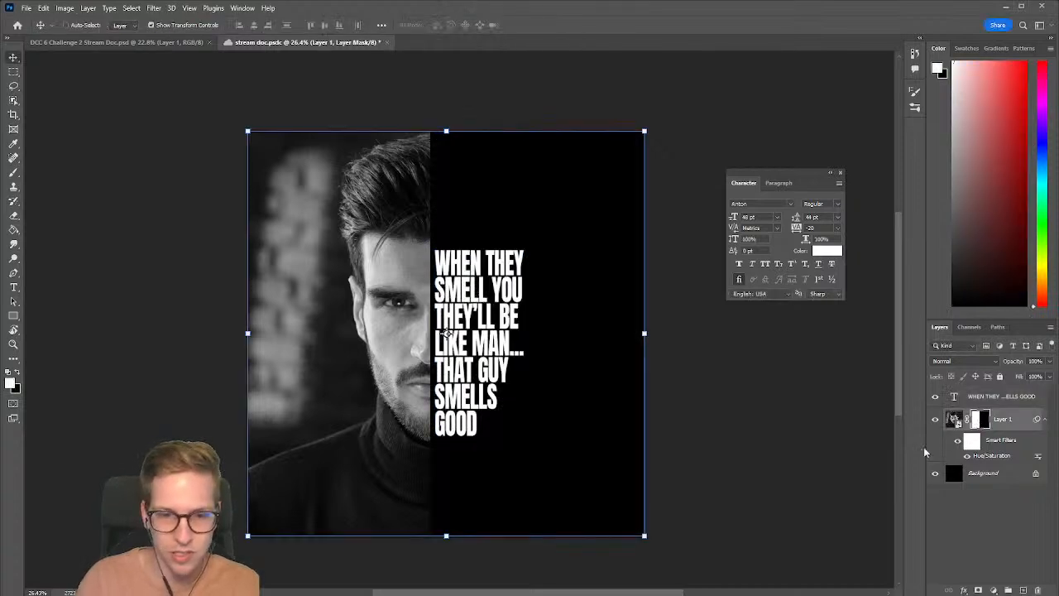
{"action": "left_click", "coordinate": [993, 397]}
{"action": "left_click_drag", "start_coordinate": [498, 321], "coordinate": [495, 320]}
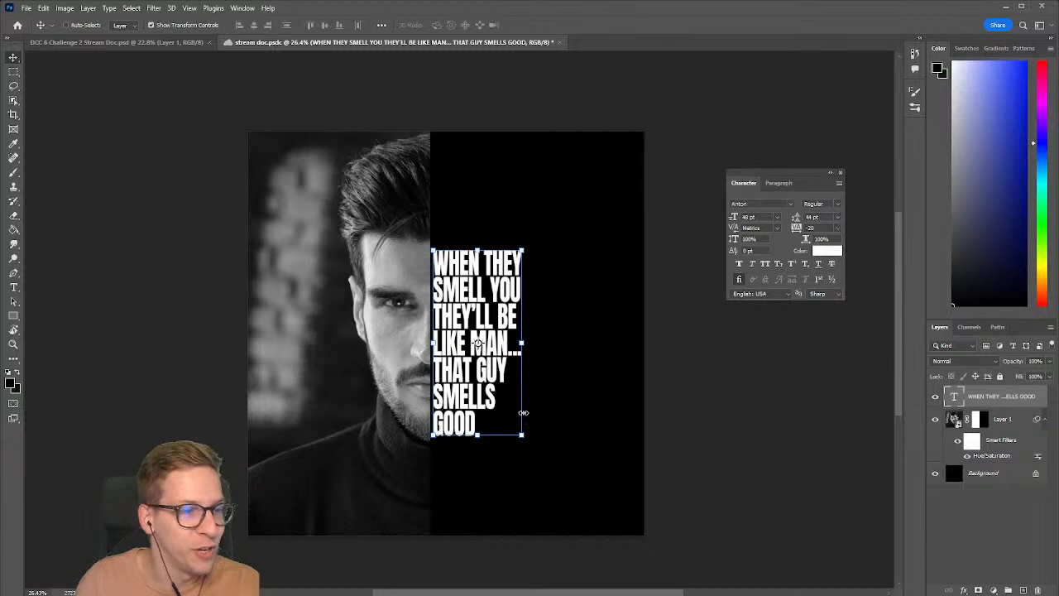
Step: Load the headline's letter shapes as a selection
{"action": "left_click", "coordinate": [935, 397]}
{"action": "left_click", "coordinate": [936, 397]}
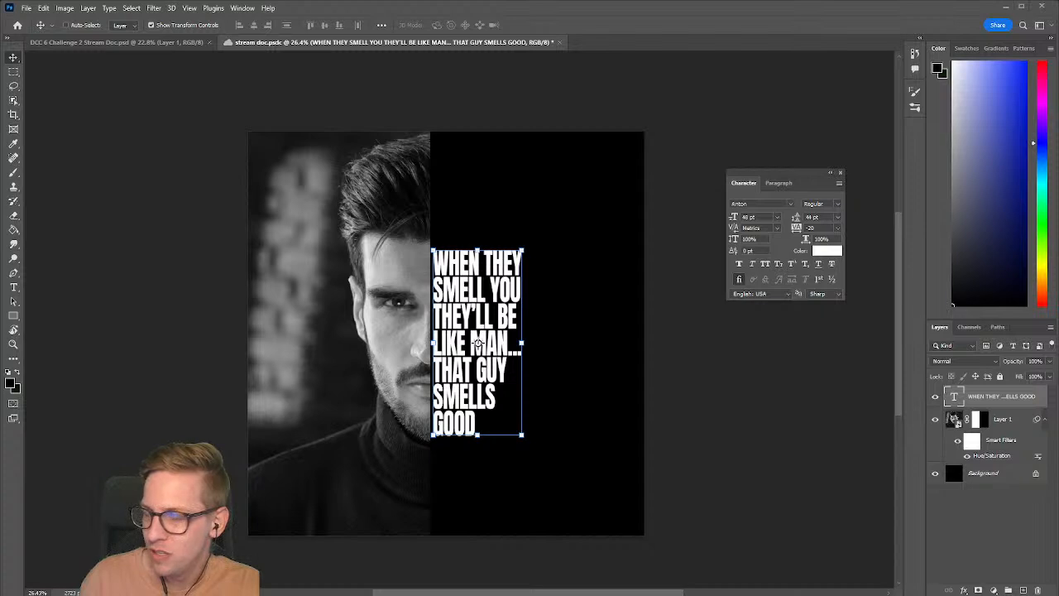
{"action": "left_click", "coordinate": [954, 400], "text": "ctrl"}
{"action": "scroll", "coordinate": [456, 297], "scroll_direction": "up", "scroll_amount": 5}
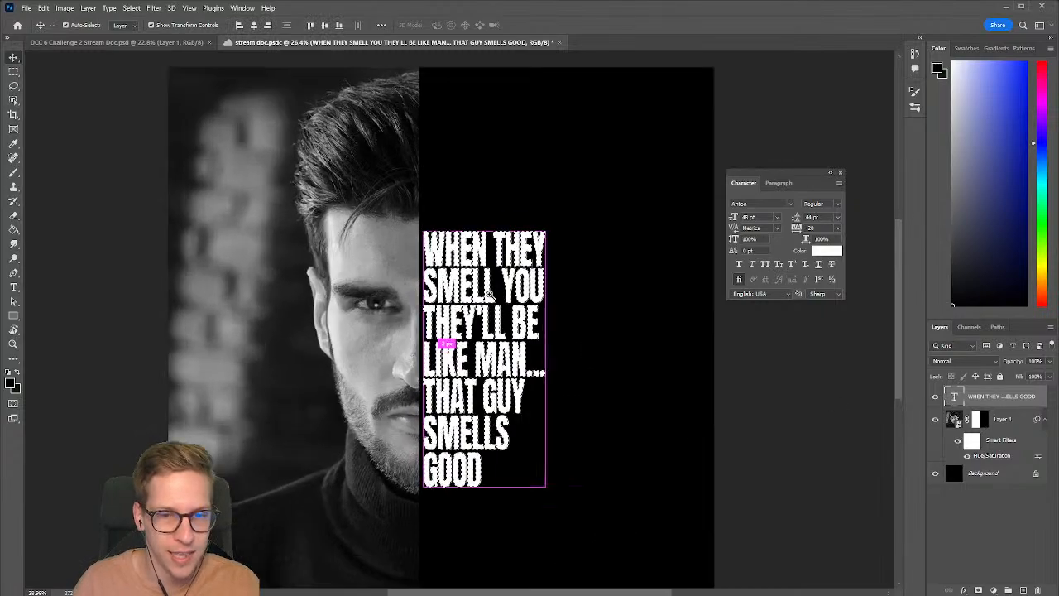
{"action": "scroll", "coordinate": [457, 297], "scroll_direction": "down", "scroll_amount": 5}
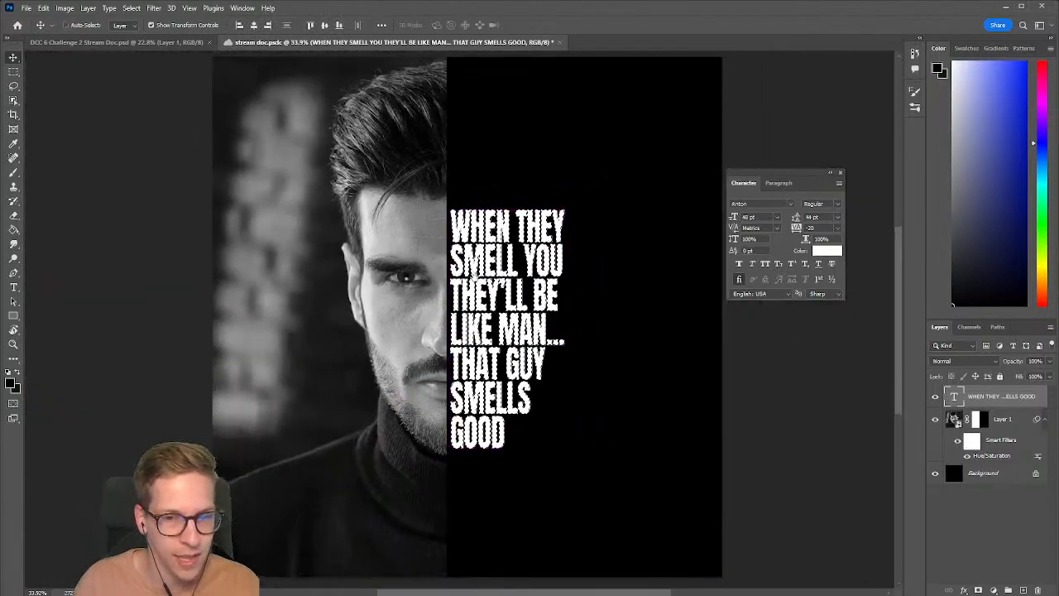
Step: Hide the headline layer, reveal the photo through the letter-shaped selection on Layer 1's mask, and clear the selection
{"action": "left_click", "coordinate": [935, 398]}
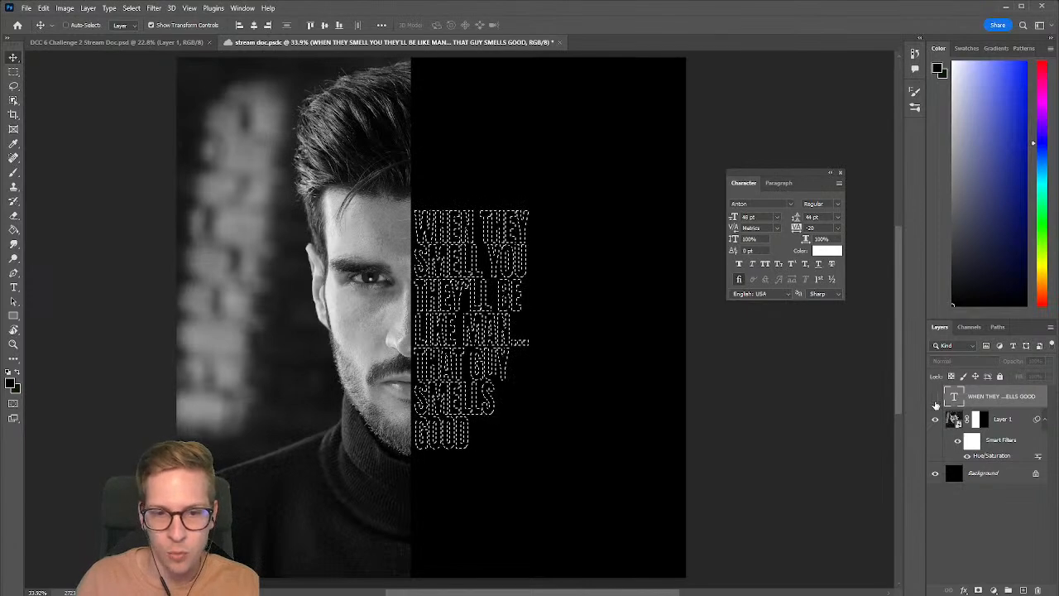
{"action": "left_click", "coordinate": [979, 421]}
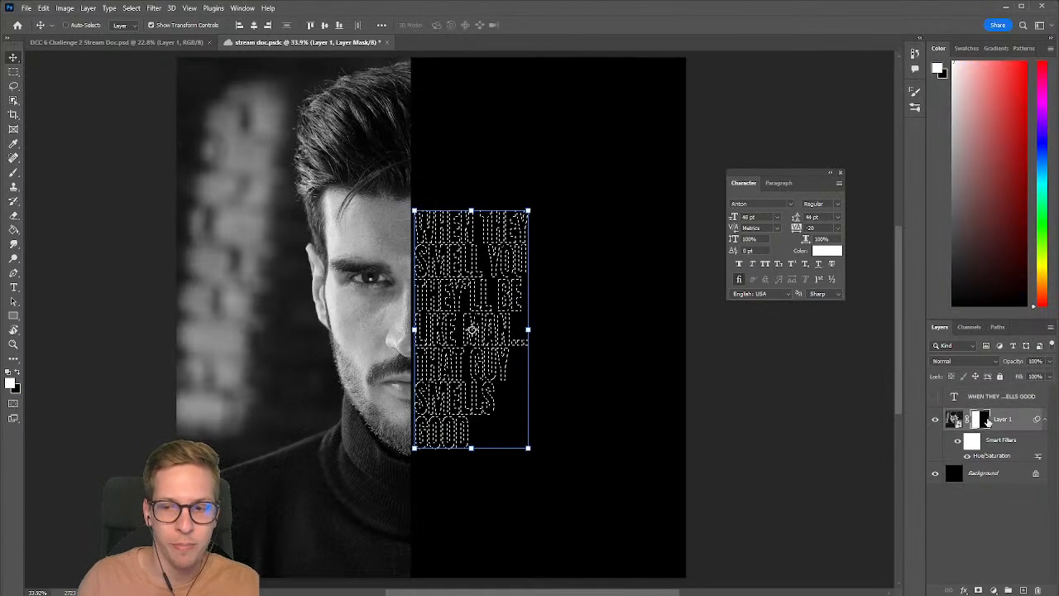
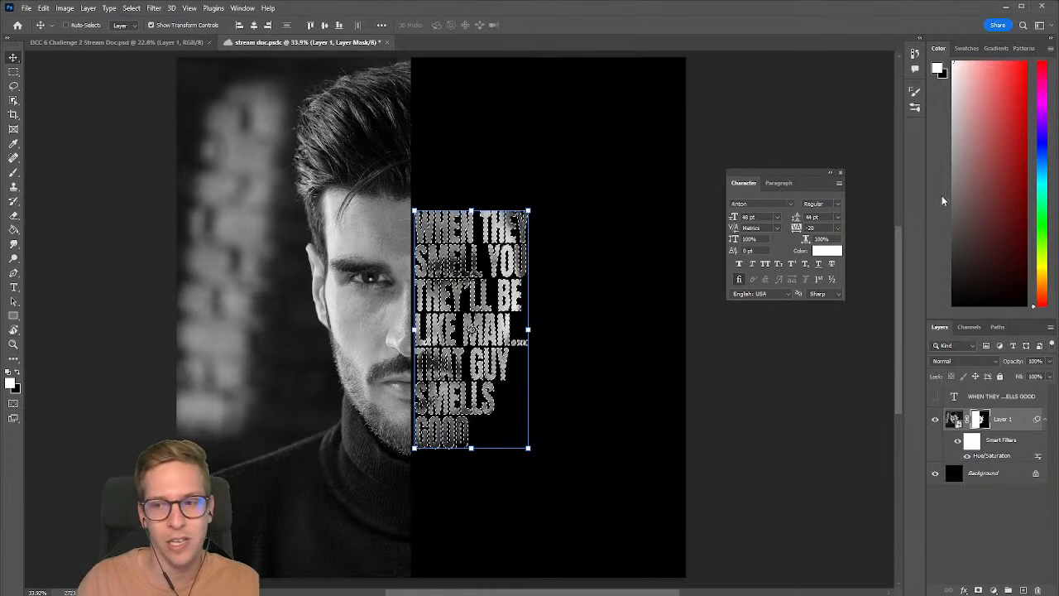
{"action": "key", "text": "x"}
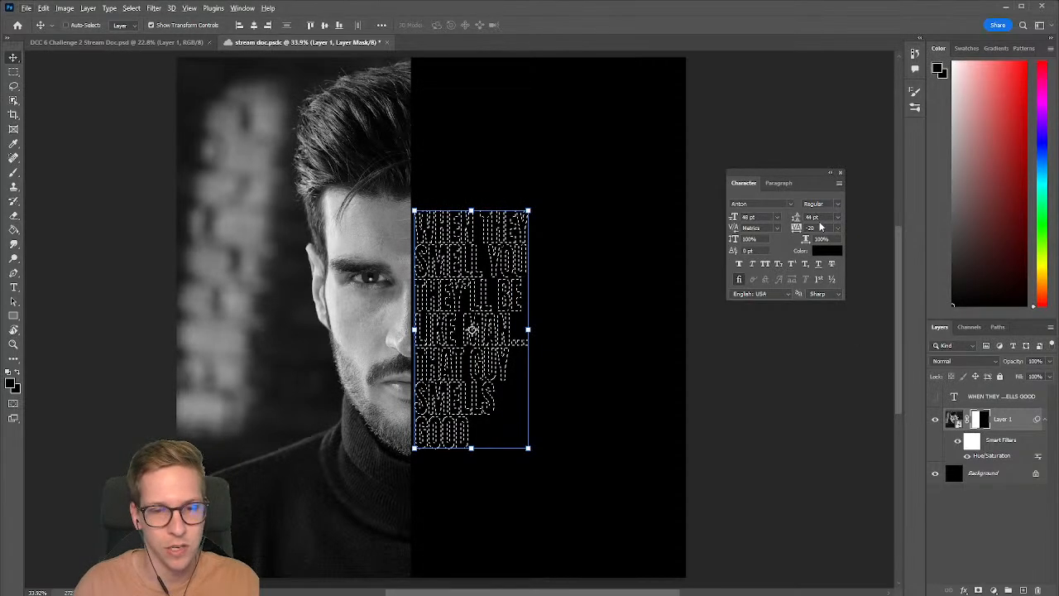
{"action": "key", "text": "ctrl+i"}
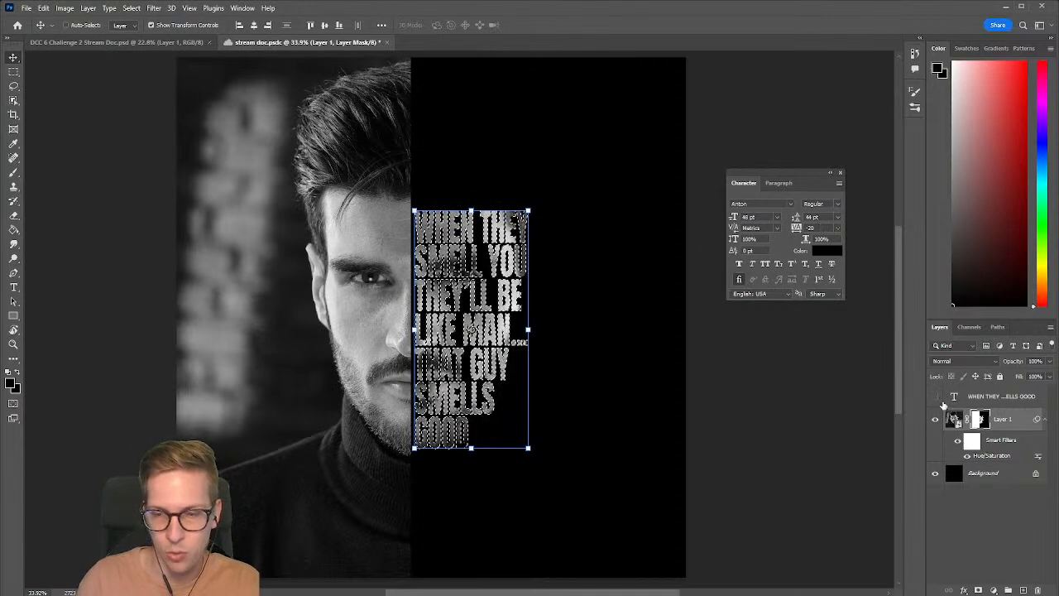
{"action": "key", "text": "ctrl+d"}
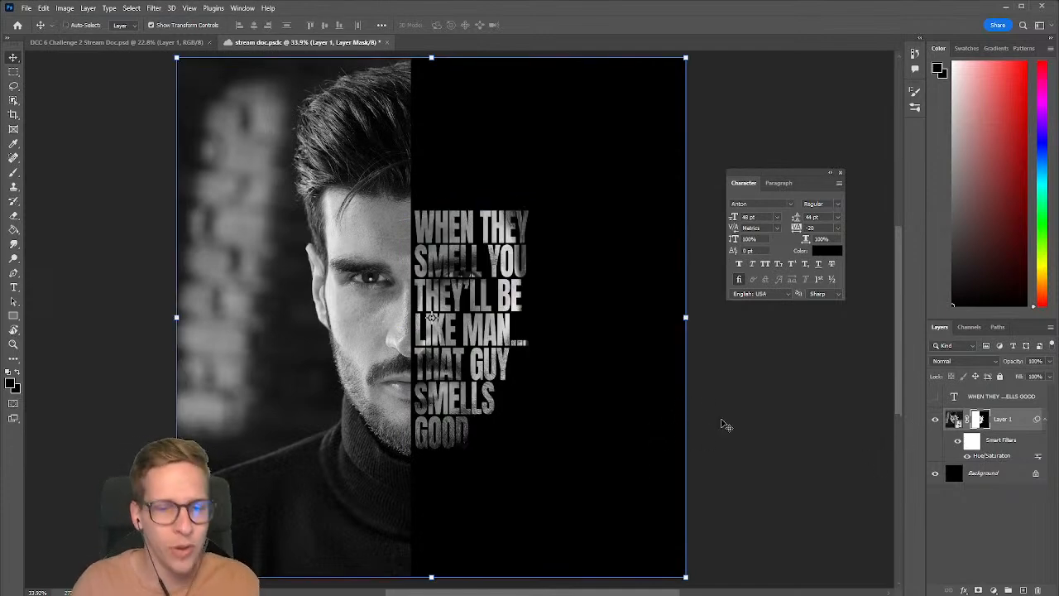
Step: Crop the canvas tightly around the half face and photo-filled lettering, trimming a little extra off the lower edge
{"action": "scroll", "coordinate": [622, 355], "scroll_direction": "down", "scroll_amount": 1}
{"action": "left_click_drag", "start_coordinate": [595, 359], "coordinate": [577, 365]}
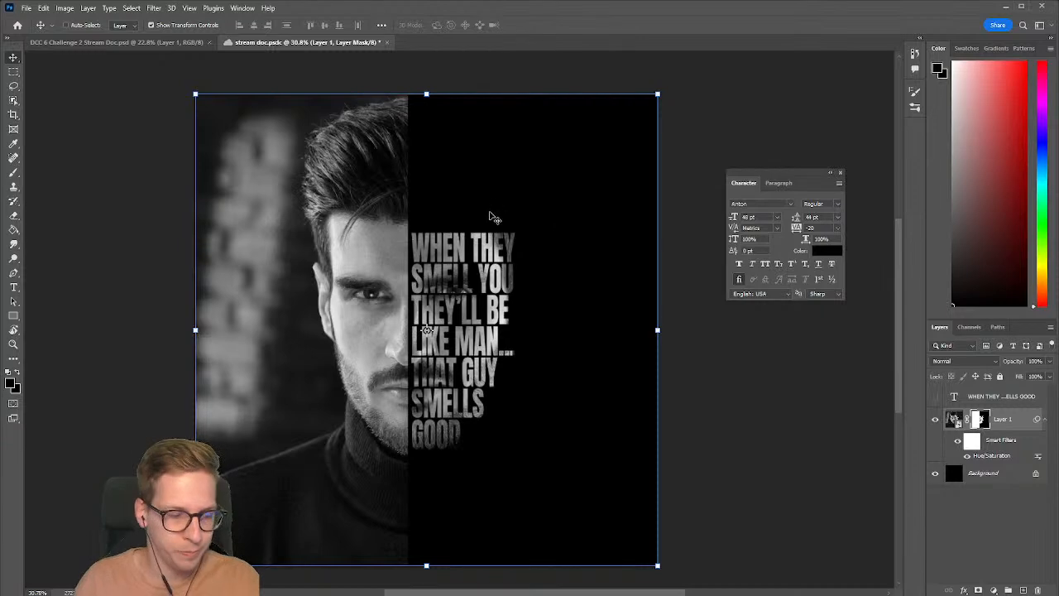
{"action": "key", "text": "c"}
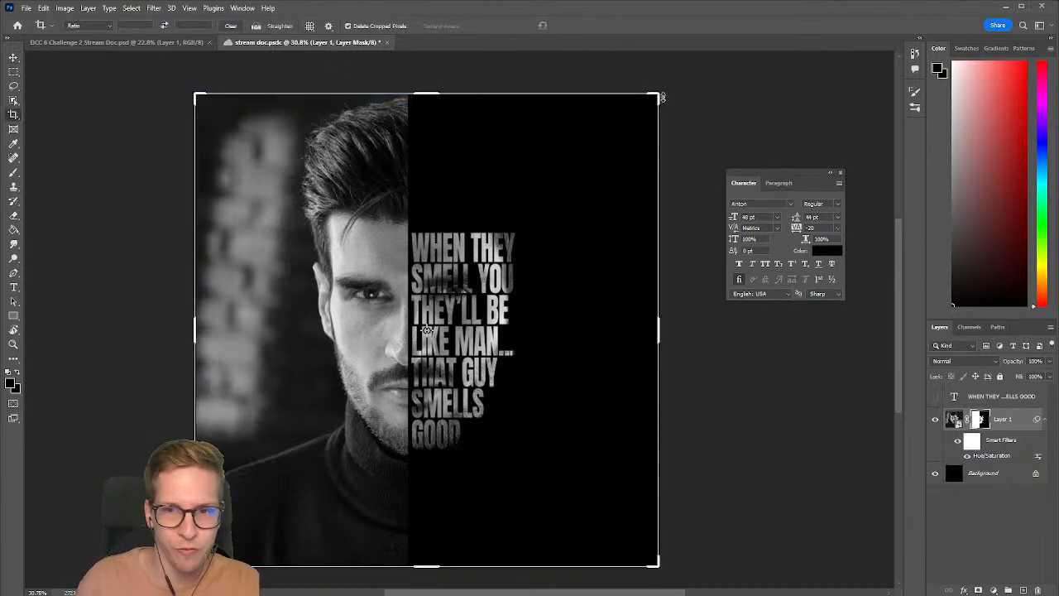
{"action": "left_click_drag", "start_coordinate": [658, 93], "coordinate": [605, 138]}
{"action": "left_click_drag", "start_coordinate": [253, 521], "coordinate": [292, 485]}
{"action": "key", "text": "Return"}
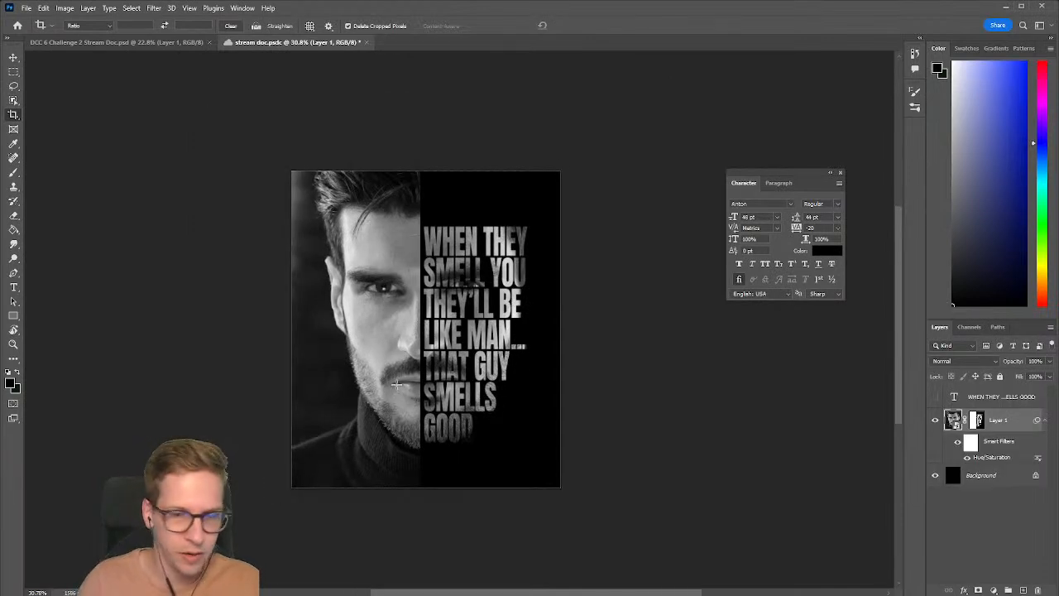
{"action": "left_click_drag", "start_coordinate": [426, 490], "coordinate": [427, 483]}
{"action": "key", "text": "Return"}
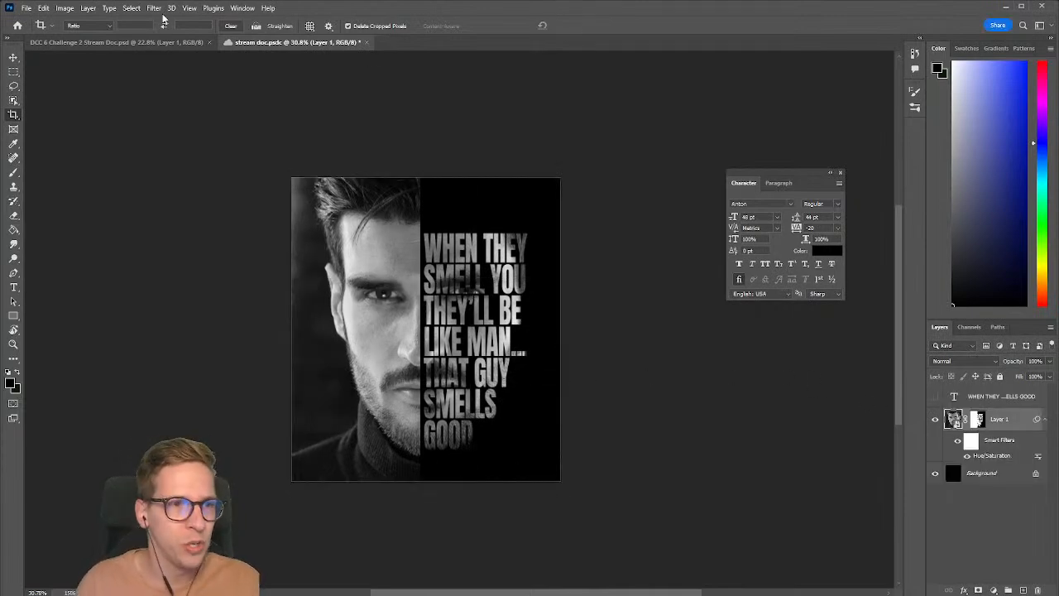
Step: Add a Levels adjustment layer above Layer 1 and clip it to the photo
{"action": "left_click", "coordinate": [87, 9]}
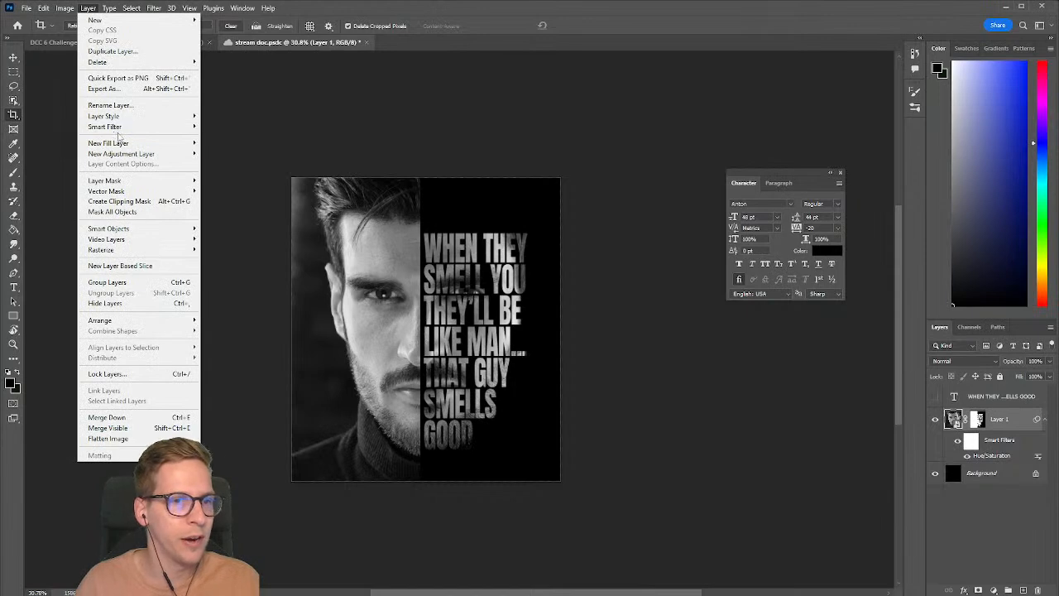
{"action": "mouse_move", "coordinate": [135, 155]}
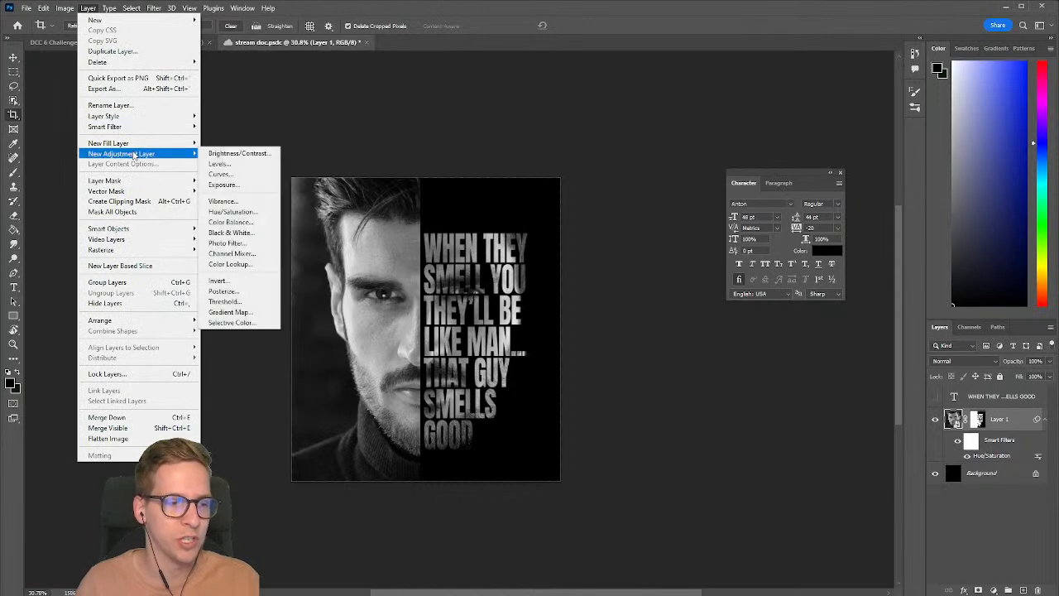
{"action": "left_click", "coordinate": [220, 163]}
{"action": "left_click", "coordinate": [616, 191]}
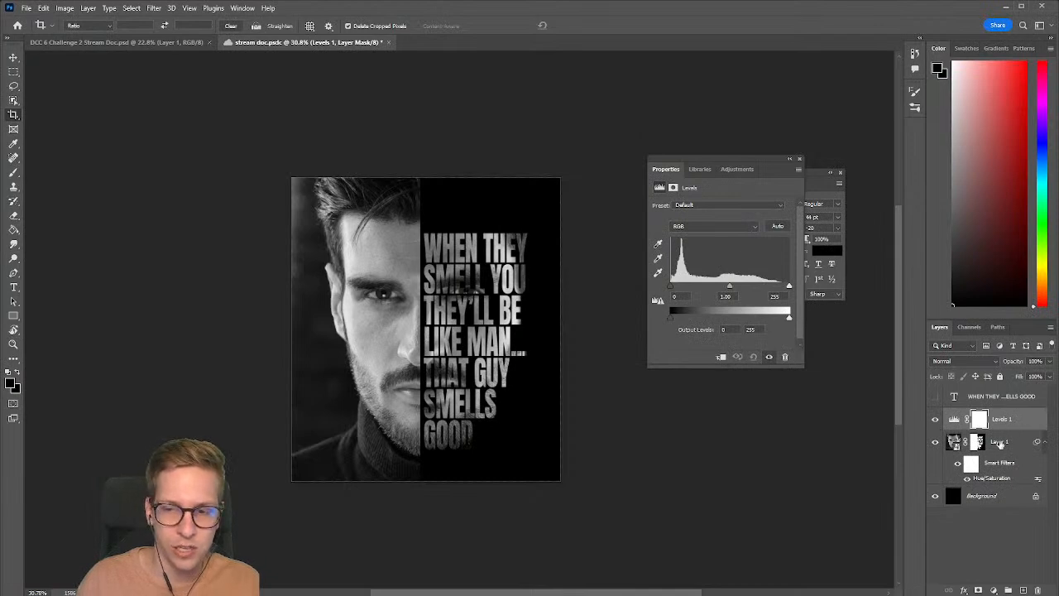
{"action": "right_click", "coordinate": [1015, 418]}
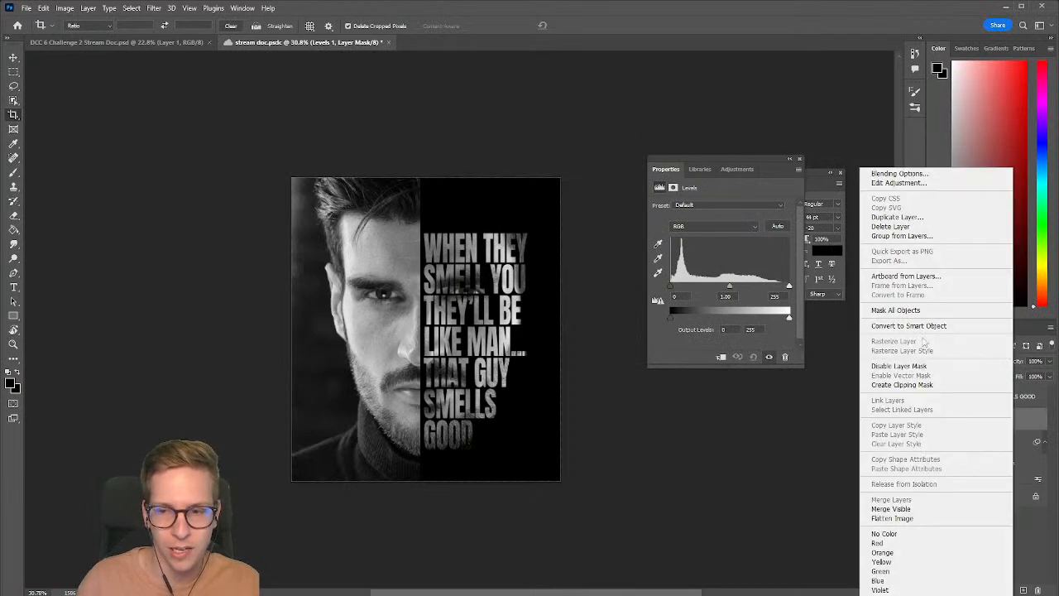
{"action": "left_click", "coordinate": [929, 385]}
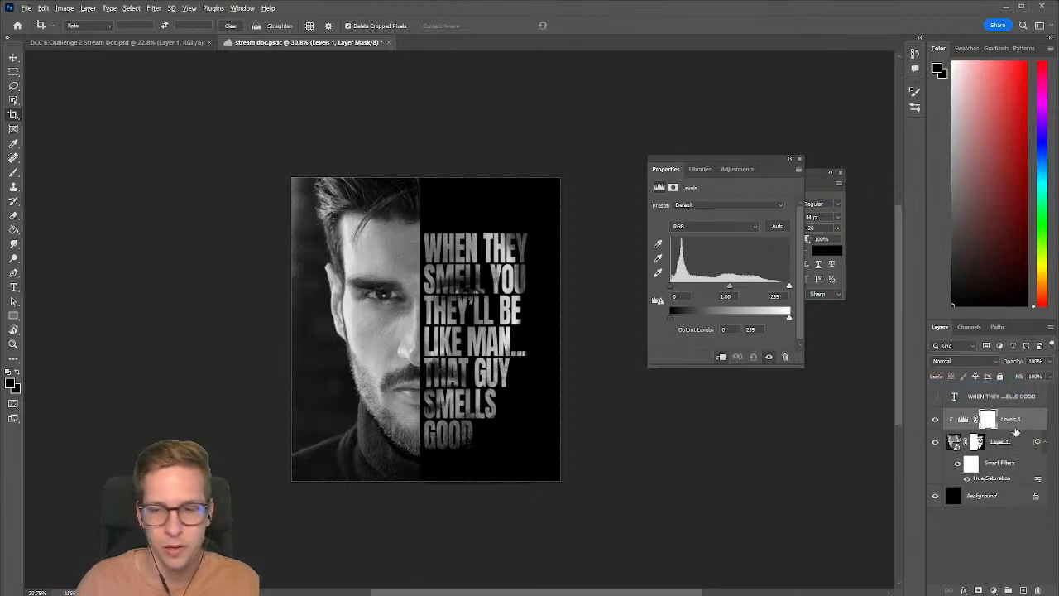
Step: Set the Levels white input to 235 and midtones to 1.19 with a slightly raised black point, comparing before and after
{"action": "left_click_drag", "start_coordinate": [788, 288], "coordinate": [780, 289]}
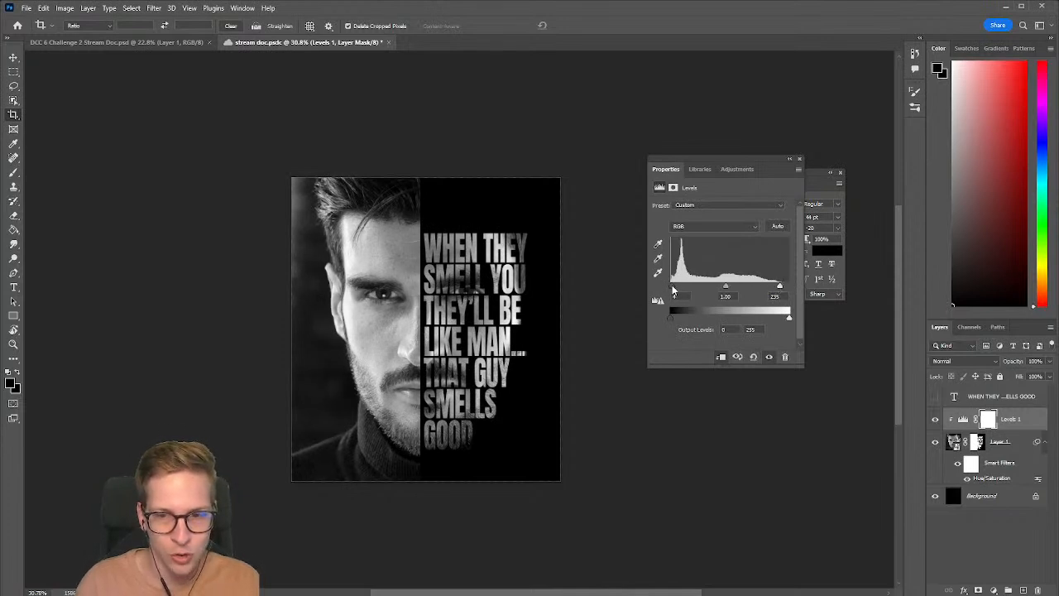
{"action": "left_click_drag", "start_coordinate": [674, 289], "coordinate": [675, 290]}
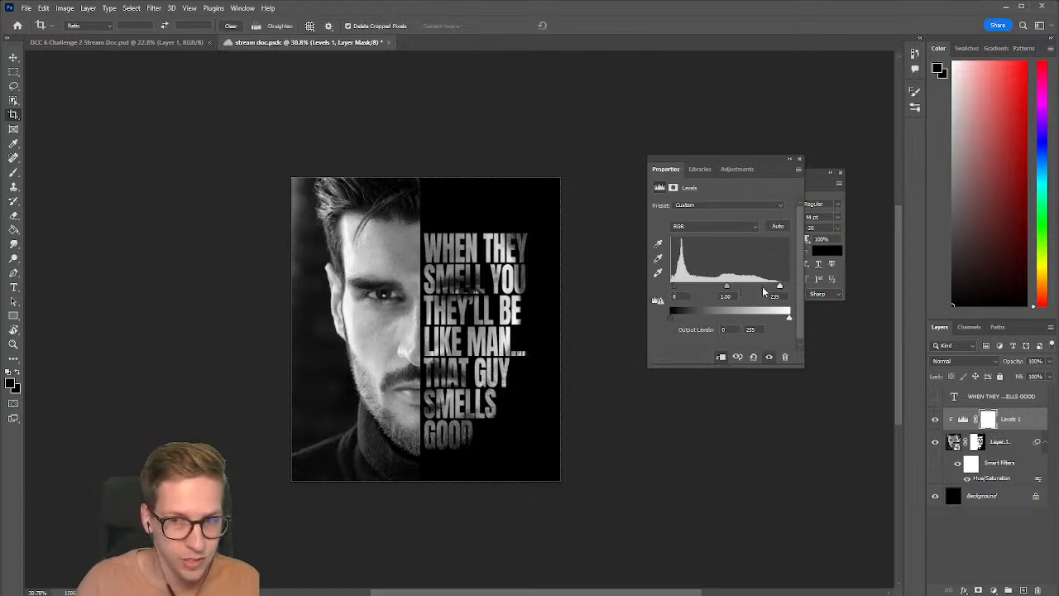
{"action": "left_click_drag", "start_coordinate": [782, 291], "coordinate": [722, 289]}
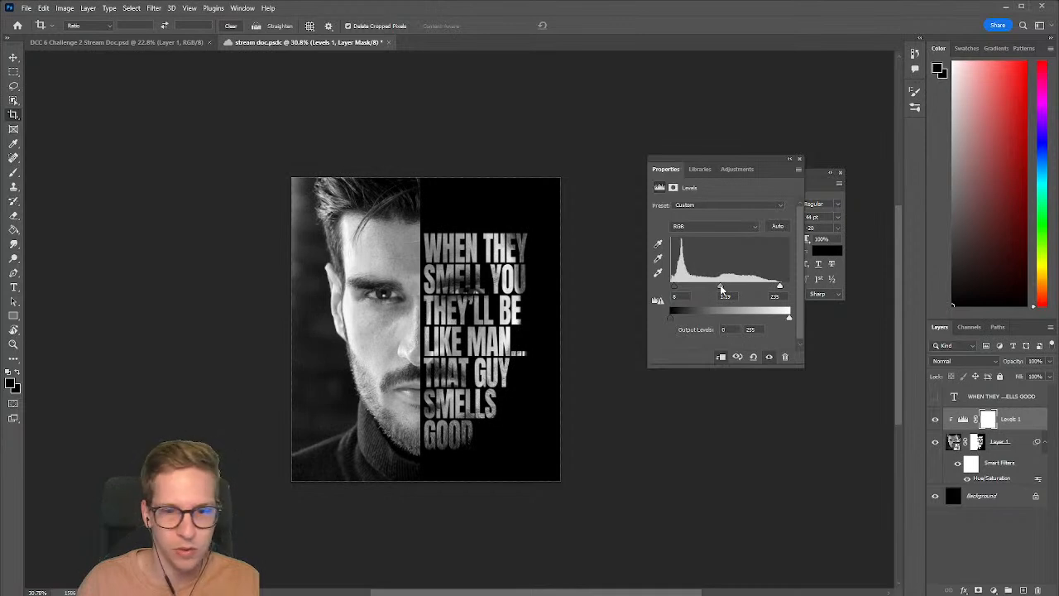
{"action": "left_click", "coordinate": [936, 420]}
{"action": "left_click", "coordinate": [935, 420]}
{"action": "left_click", "coordinate": [936, 420]}
{"action": "left_click", "coordinate": [937, 420]}
{"action": "left_click", "coordinate": [937, 420]}
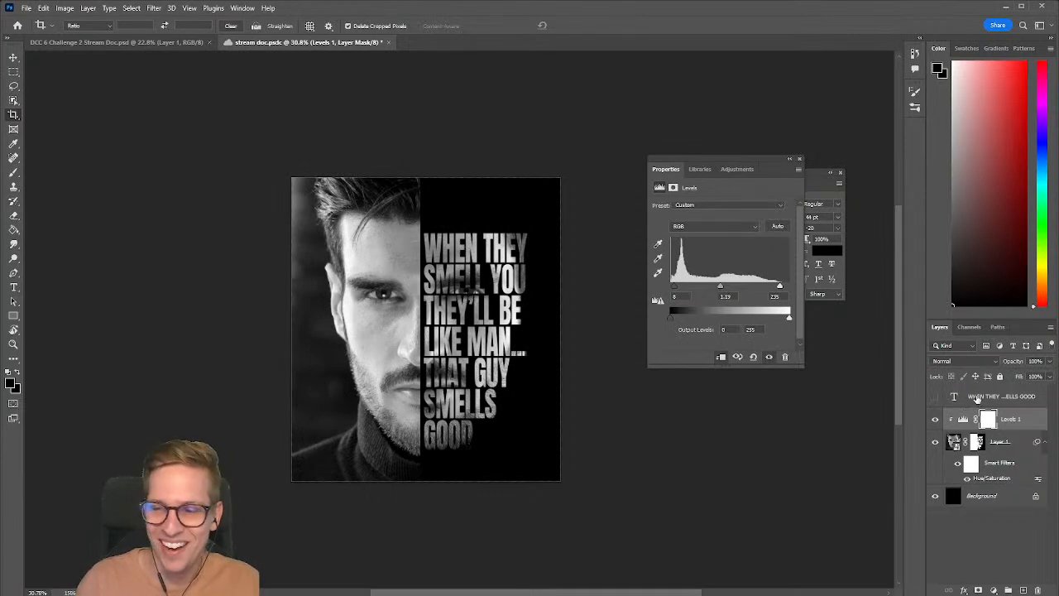
Step: Show the white headline layer again and lower its opacity to about 9% over the photo-filled lettering
{"action": "left_click", "coordinate": [978, 398]}
{"action": "left_click", "coordinate": [935, 398]}
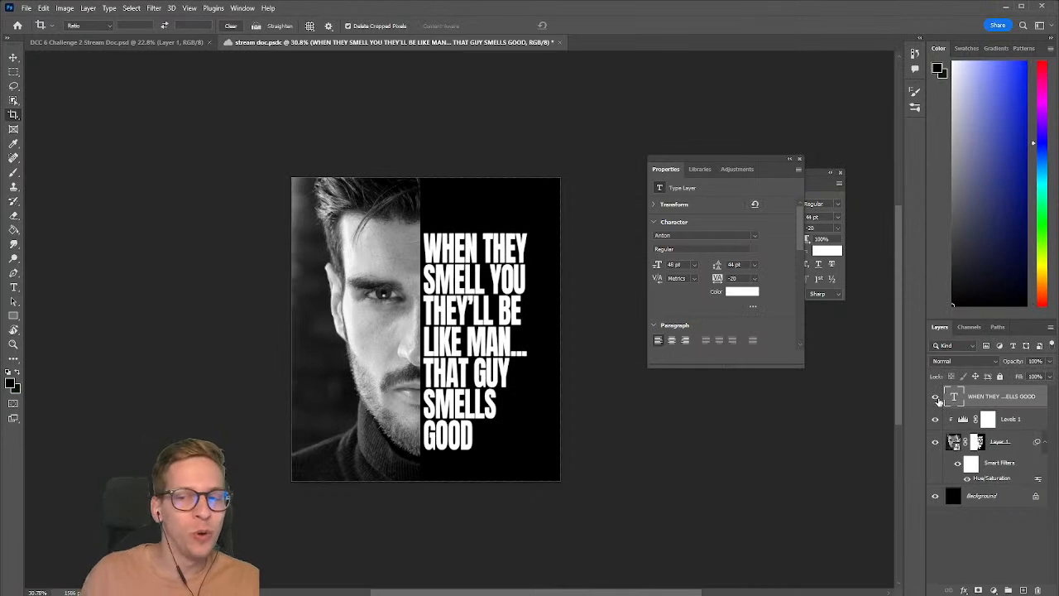
{"action": "left_click", "coordinate": [934, 398]}
{"action": "left_click", "coordinate": [935, 398]}
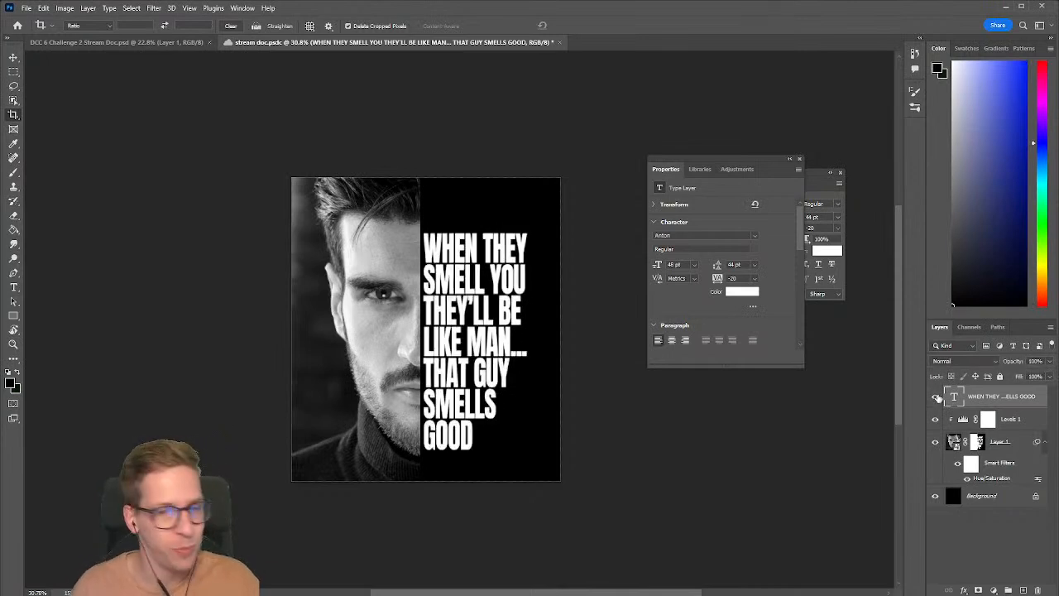
{"action": "left_click_drag", "start_coordinate": [1049, 368], "coordinate": [1003, 377]}
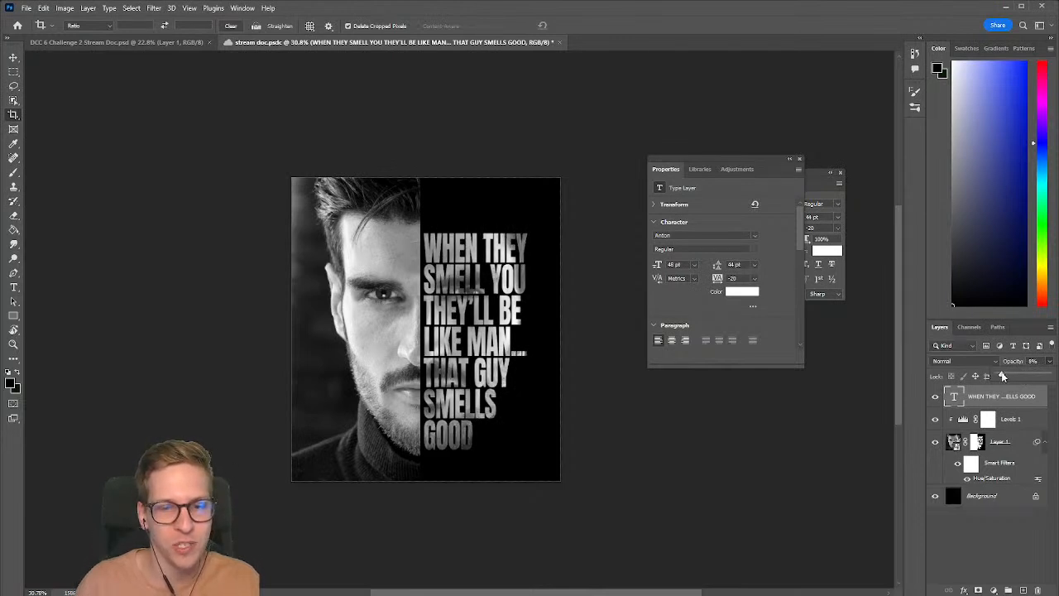
Step: Compare the lettering's legibility with the faint white headline overlay hidden and shown
{"action": "left_click", "coordinate": [935, 398]}
{"action": "left_click", "coordinate": [935, 398]}
{"action": "left_click", "coordinate": [935, 398]}
{"action": "left_click", "coordinate": [935, 398]}
{"action": "left_click", "coordinate": [934, 398]}
{"action": "left_click", "coordinate": [935, 398]}
{"action": "left_click", "coordinate": [935, 398]}
{"action": "left_click", "coordinate": [935, 398]}
{"action": "left_click", "coordinate": [935, 398]}
{"action": "left_click", "coordinate": [935, 398]}
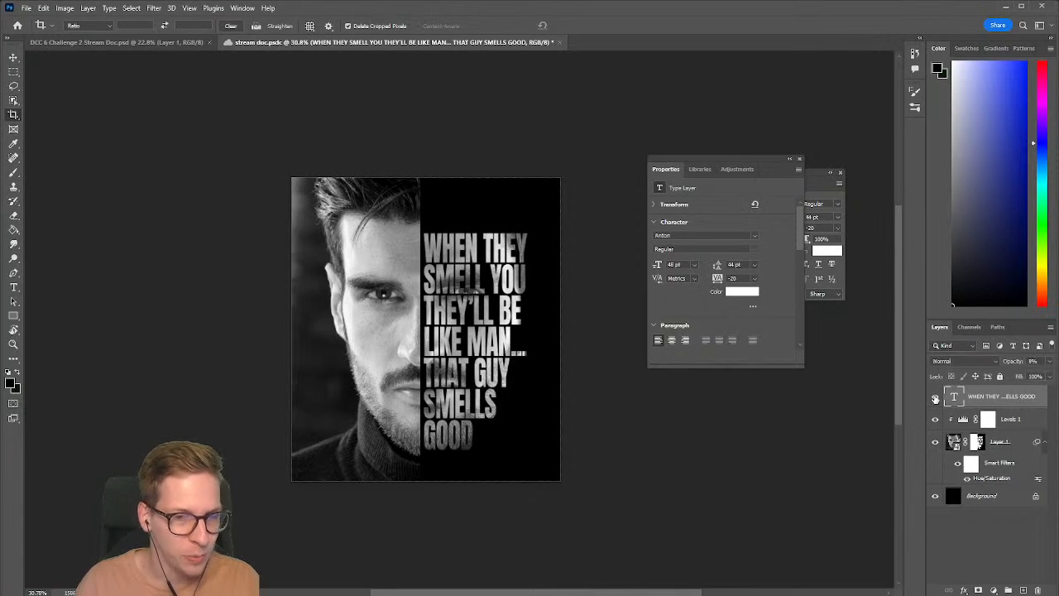
{"action": "left_click", "coordinate": [935, 398]}
{"action": "left_click", "coordinate": [935, 398]}
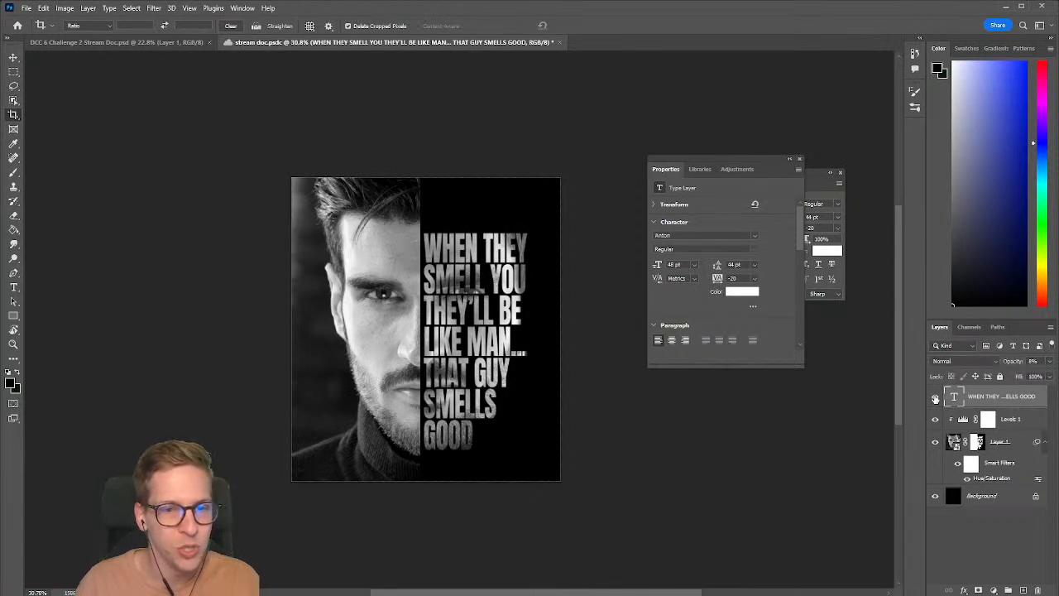
{"action": "left_click", "coordinate": [935, 398]}
{"action": "left_click", "coordinate": [935, 398]}
Step: Reduce the headline layer's opacity to about 5%, compare it hidden and shown, and save the document
{"action": "left_click", "coordinate": [1052, 363]}
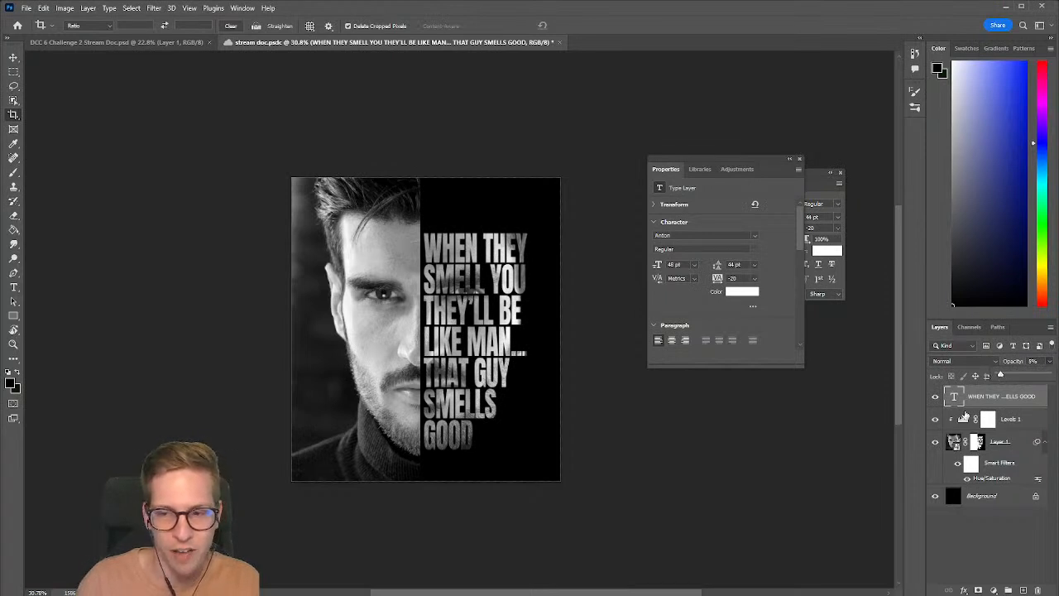
{"action": "left_click", "coordinate": [935, 398]}
{"action": "left_click", "coordinate": [935, 398]}
{"action": "left_click", "coordinate": [935, 398]}
{"action": "left_click", "coordinate": [935, 398]}
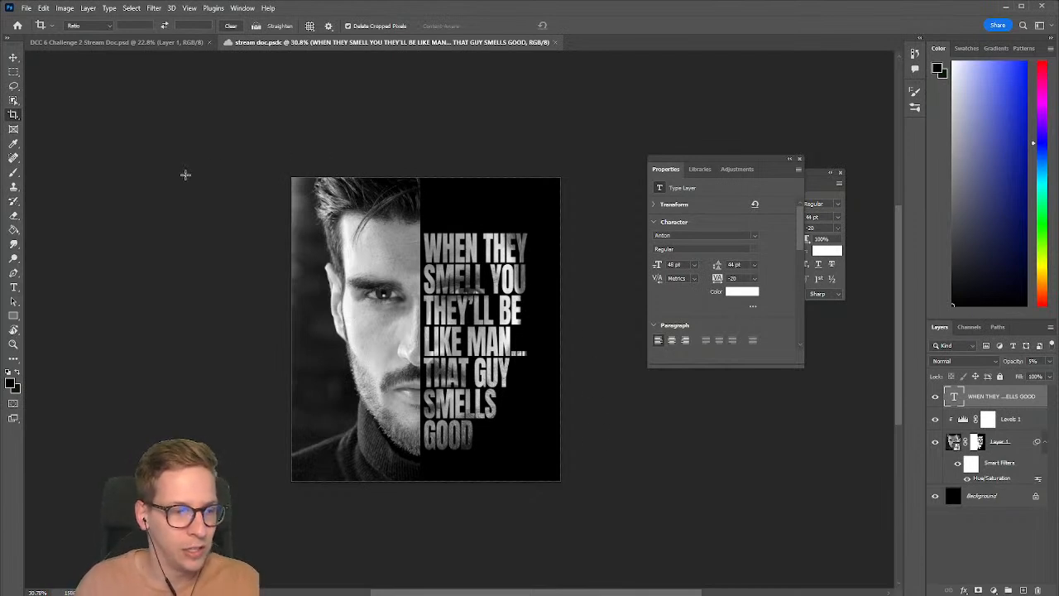
Step: Switch to DCC 6 Challenge 2 Stream Doc.psd, close the floating Properties and Character panels, and leave the Crop tool
{"action": "left_click", "coordinate": [147, 44]}
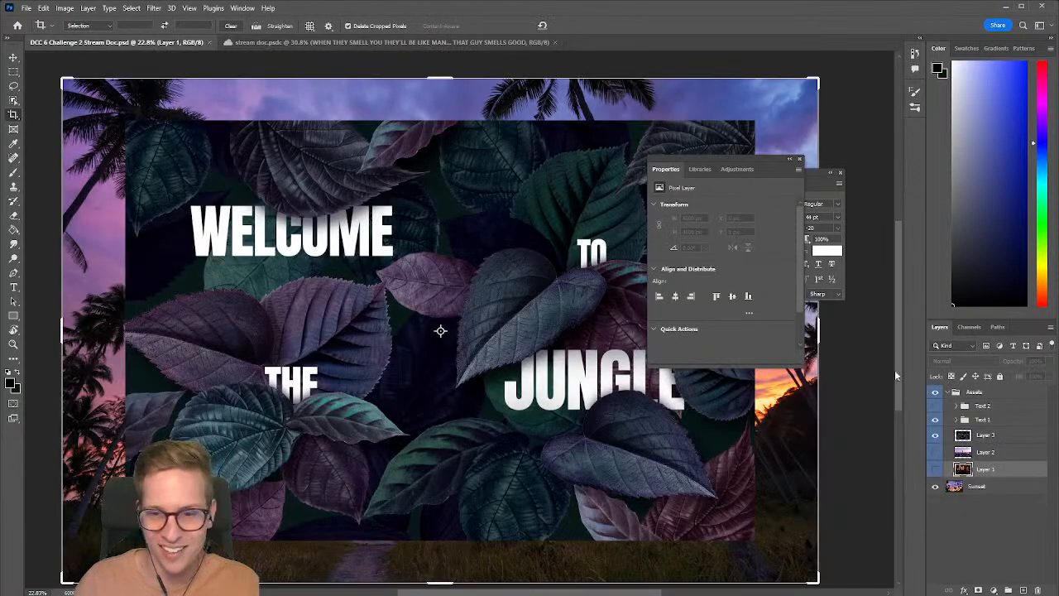
{"action": "left_click", "coordinate": [800, 160]}
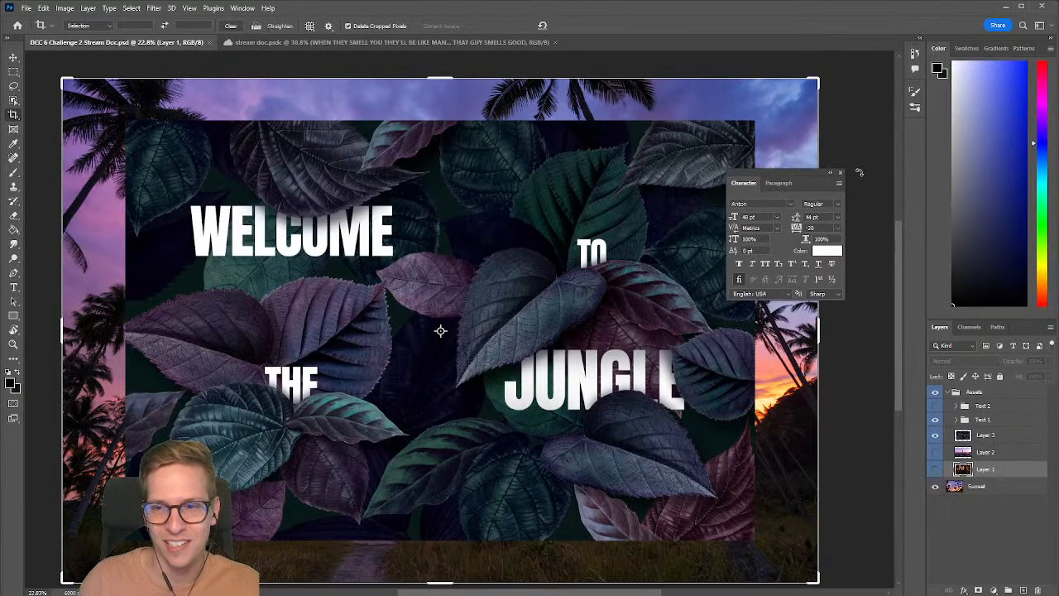
{"action": "left_click", "coordinate": [841, 174]}
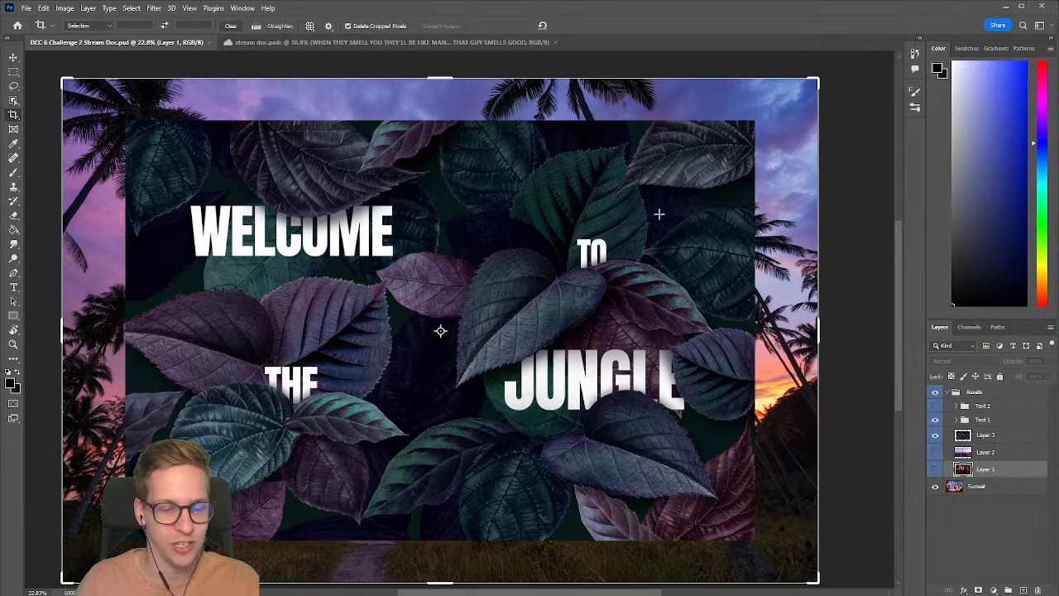
{"action": "key", "text": "b"}
{"action": "mouse_move", "coordinate": [713, 378]}
{"action": "left_mouse_down"}
{"action": "mouse_move", "coordinate": [711, 390]}
{"action": "mouse_move", "coordinate": [711, 379]}
{"action": "left_mouse_up"}
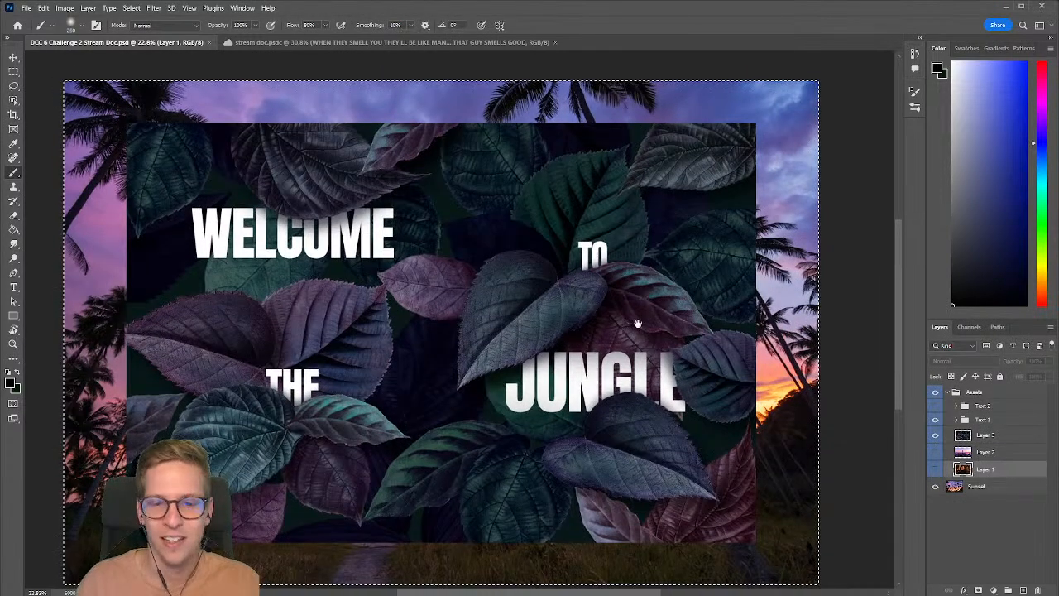
{"action": "left_click_drag", "start_coordinate": [638, 322], "coordinate": [619, 321]}
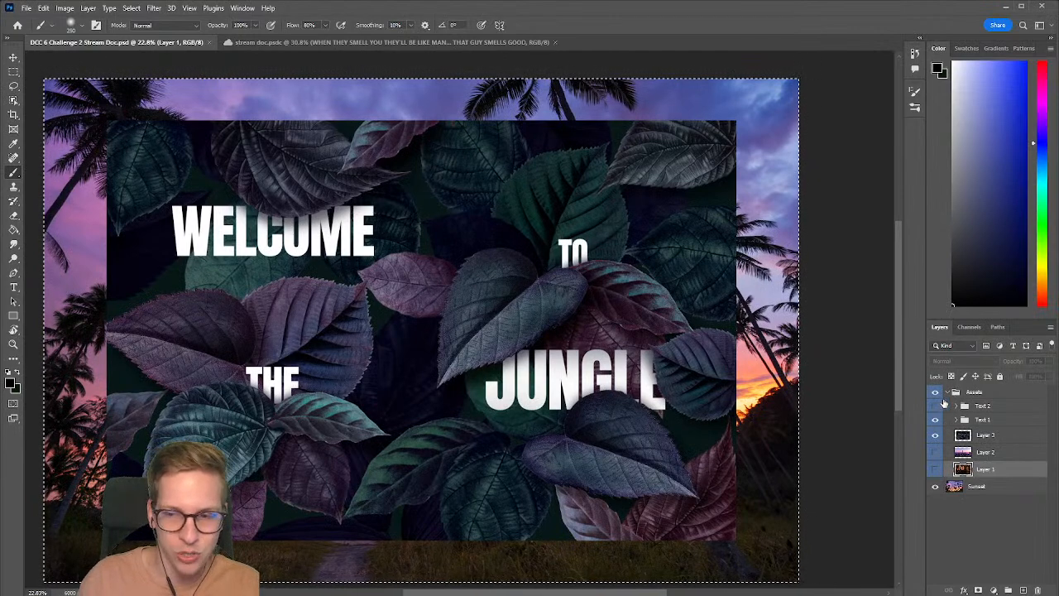
Step: Hide the Text 1 group, Layer 3 and the Sunset layer, and show the city skyline on Layer 2
{"action": "left_click", "coordinate": [935, 420]}
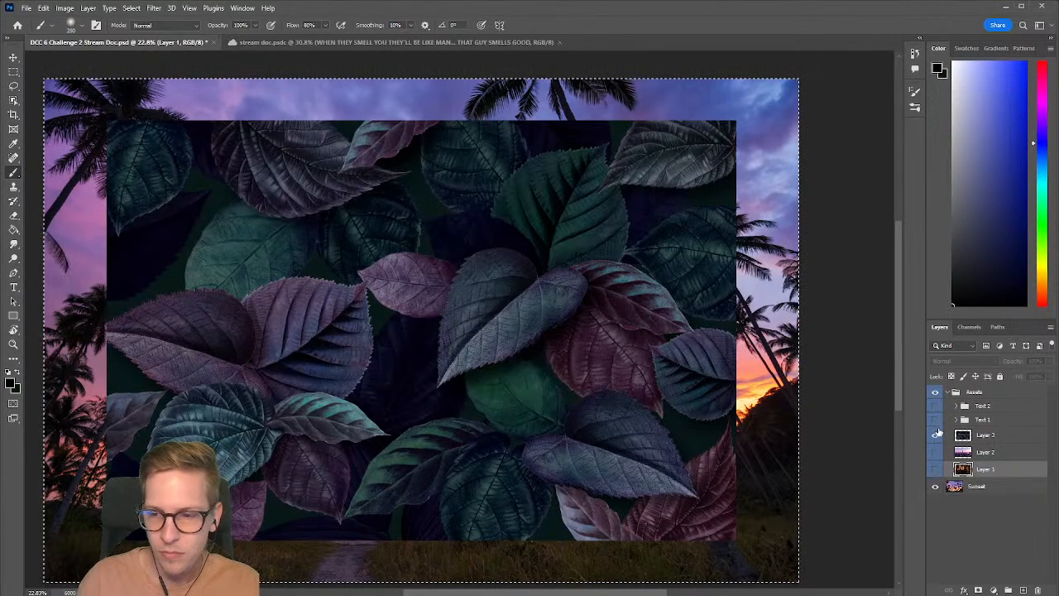
{"action": "left_click", "coordinate": [936, 435]}
{"action": "left_click", "coordinate": [935, 452]}
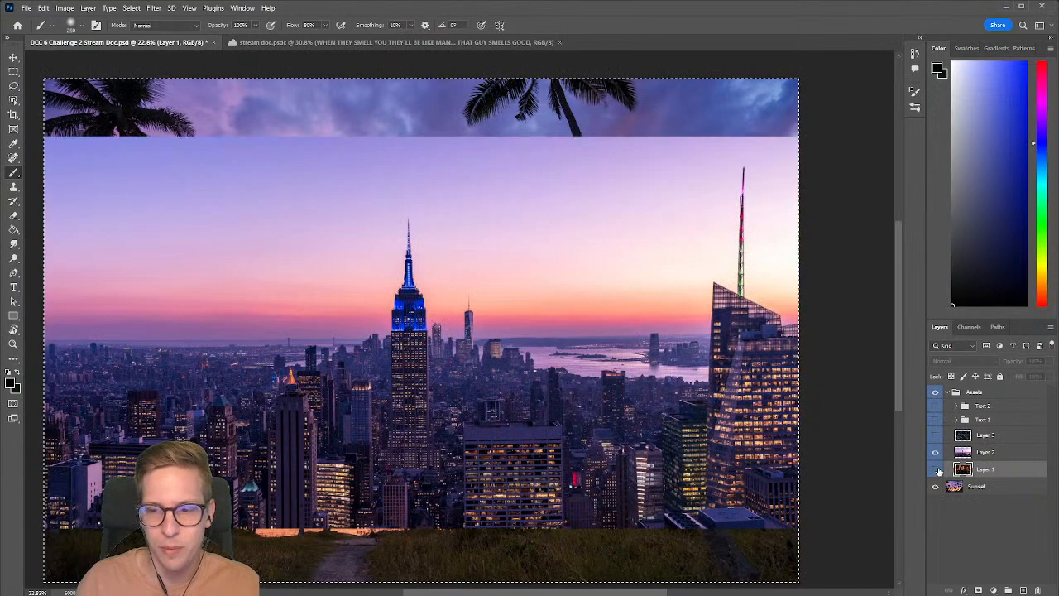
{"action": "left_click", "coordinate": [935, 486]}
Step: Create a new layer directly above Sunset and fill it with white as the skyline's backdrop
{"action": "left_click", "coordinate": [978, 487]}
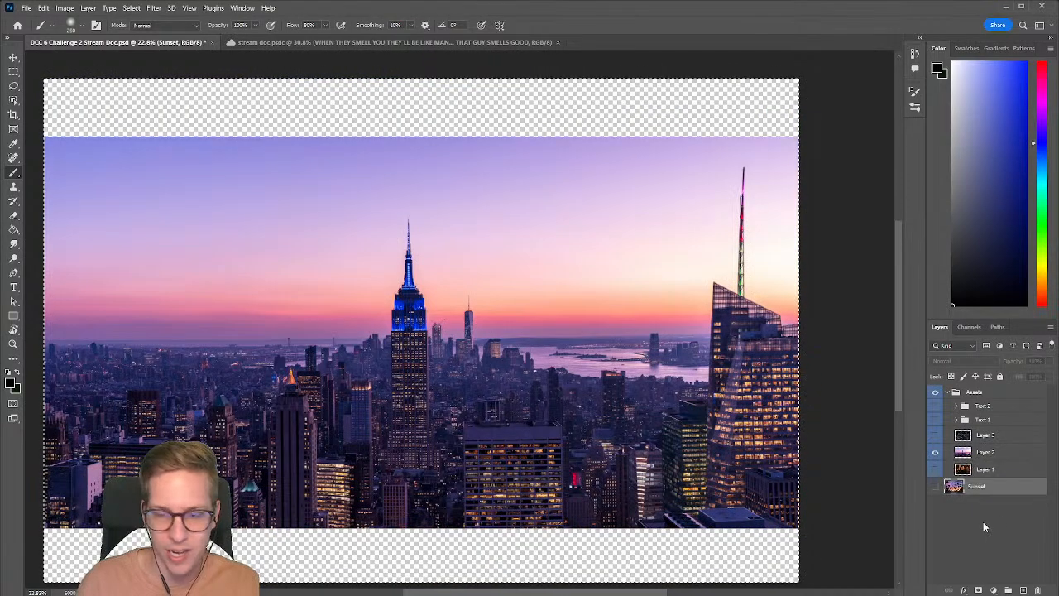
{"action": "key", "text": "ctrl+shift+n"}
{"action": "key", "text": "Return"}
{"action": "key", "text": "g"}
{"action": "key", "text": "x"}
{"action": "left_click", "coordinate": [602, 141]}
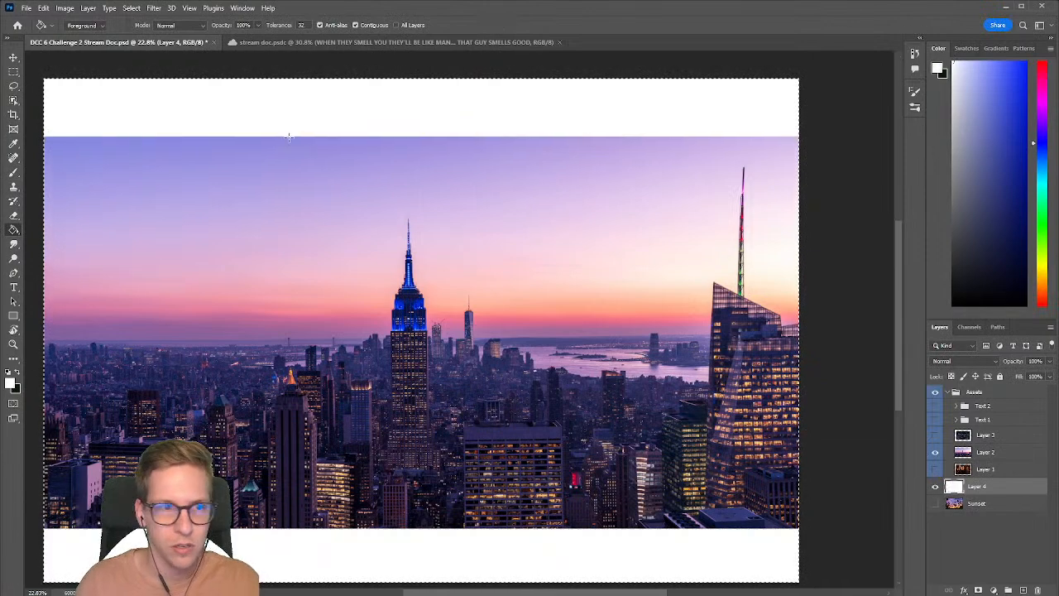
Step: Set the foreground color to black, refill Layer 4 with it as the skyline's backdrop, and clear the selection
{"action": "left_click_drag", "start_coordinate": [226, 170], "coordinate": [278, 158]}
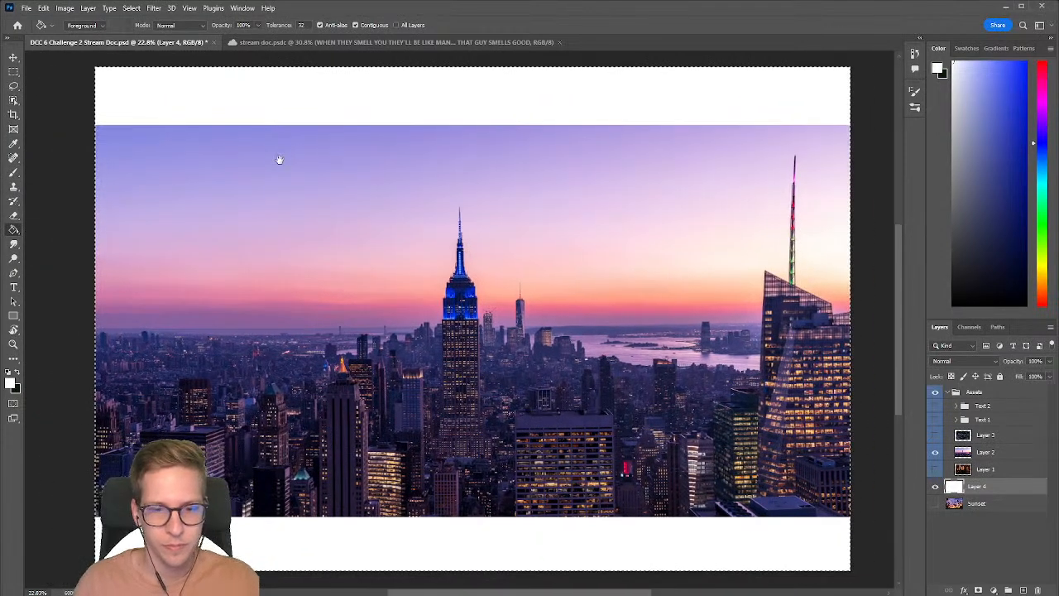
{"action": "left_click_drag", "start_coordinate": [962, 214], "coordinate": [746, 442]}
{"action": "left_click", "coordinate": [537, 111]}
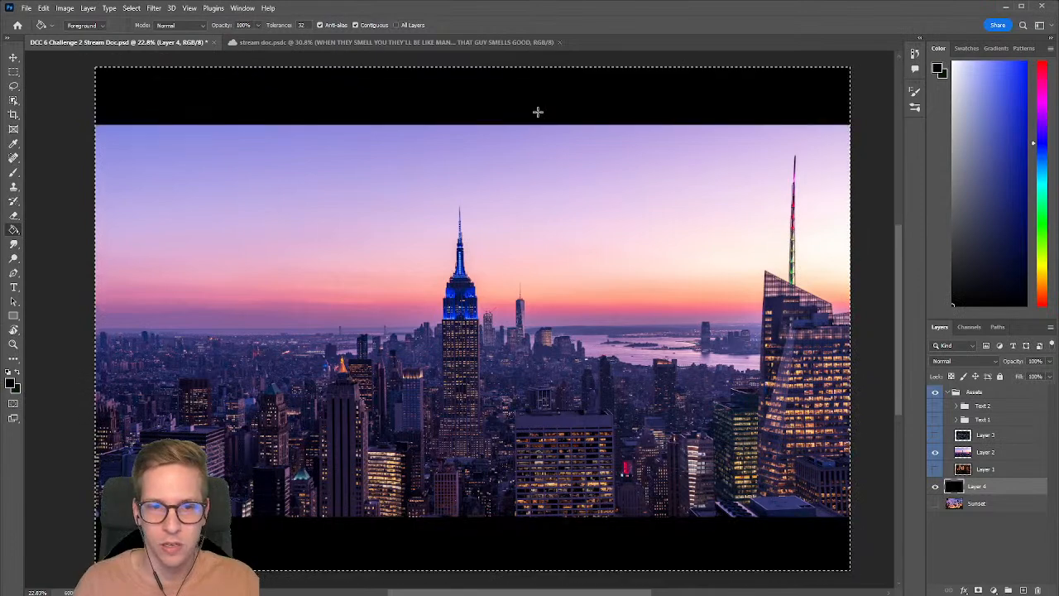
{"action": "left_click_drag", "start_coordinate": [628, 298], "coordinate": [614, 307]}
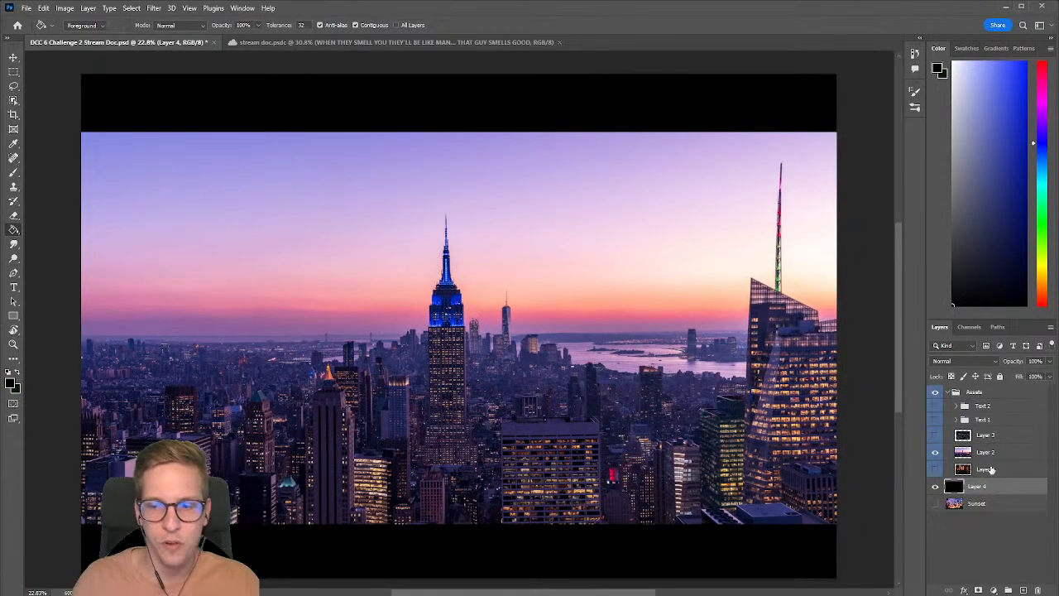
Step: Add the text NEW YORK CITY in the Anton font at 48 pt over the skyline, directly above Layer 2
{"action": "left_click", "coordinate": [989, 456]}
{"action": "left_click_drag", "start_coordinate": [486, 395], "coordinate": [496, 370]}
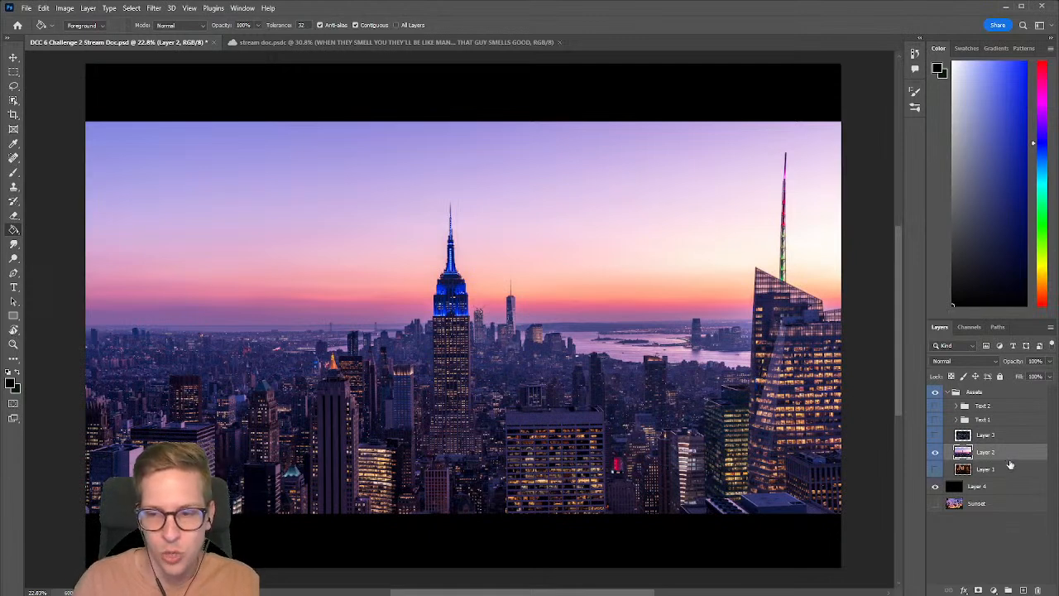
{"action": "key", "text": "t"}
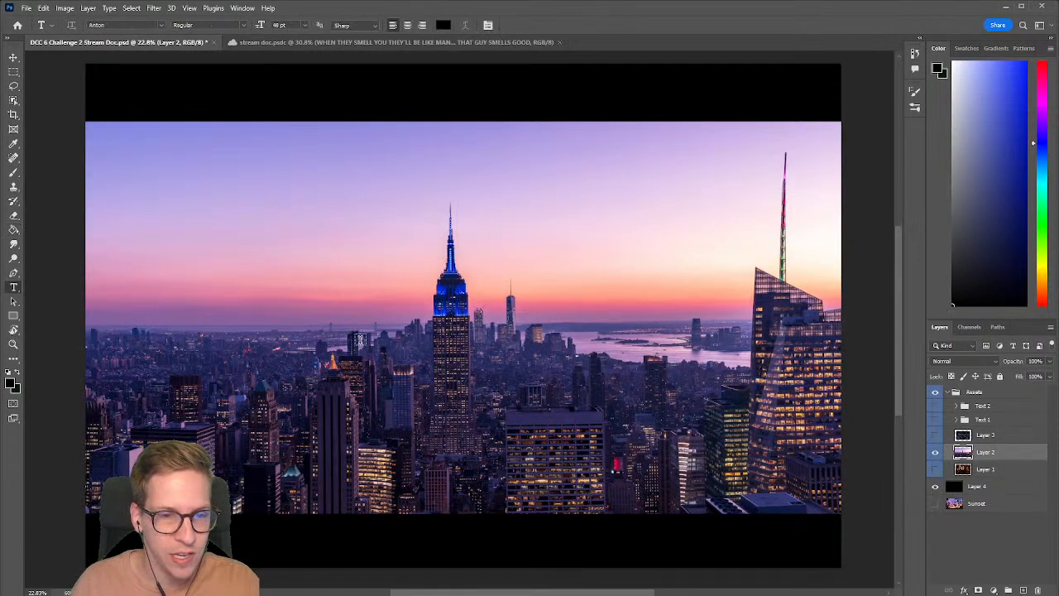
{"action": "left_click", "coordinate": [343, 339]}
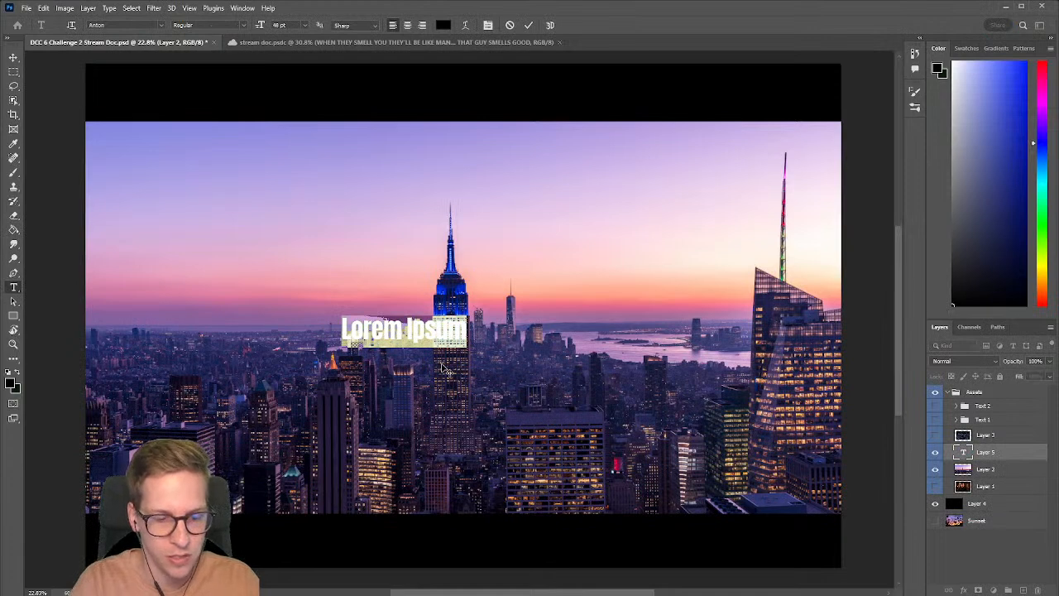
{"action": "type", "text": "new"}
{"action": "key", "text": "BackSpace"}
{"action": "key", "text": "BackSpace"}
{"action": "key", "text": "BackSpace"}
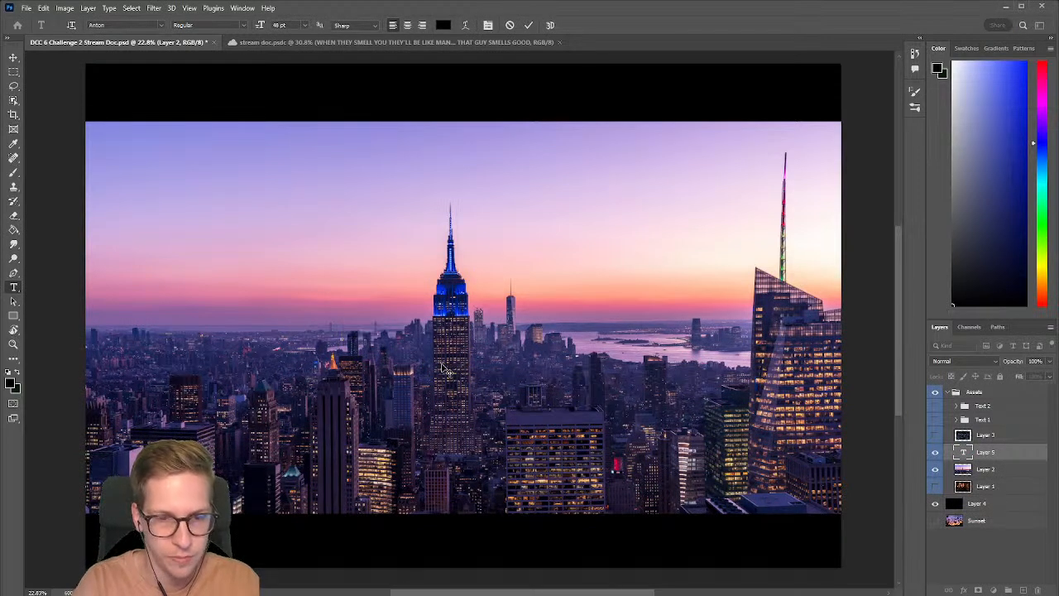
{"action": "type", "text": "NEW YORK"}
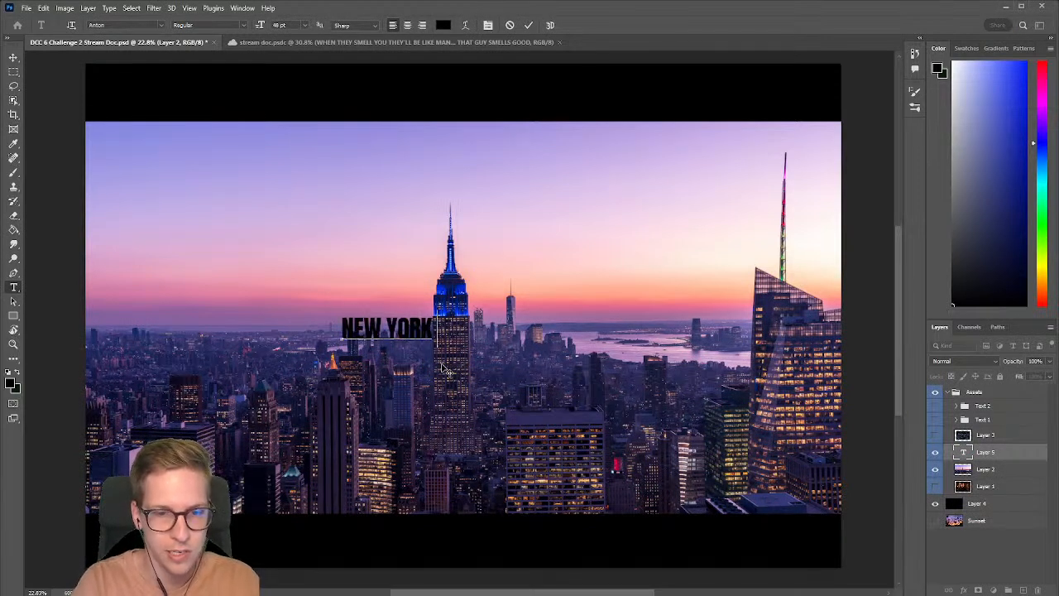
{"action": "type", "text": " CITYY"}
{"action": "key", "text": "BackSpace"}
Step: Recolor the whole NEW YORK CITY text to white (ffffff) and commit the text edit
{"action": "key", "text": "ctrl+a"}
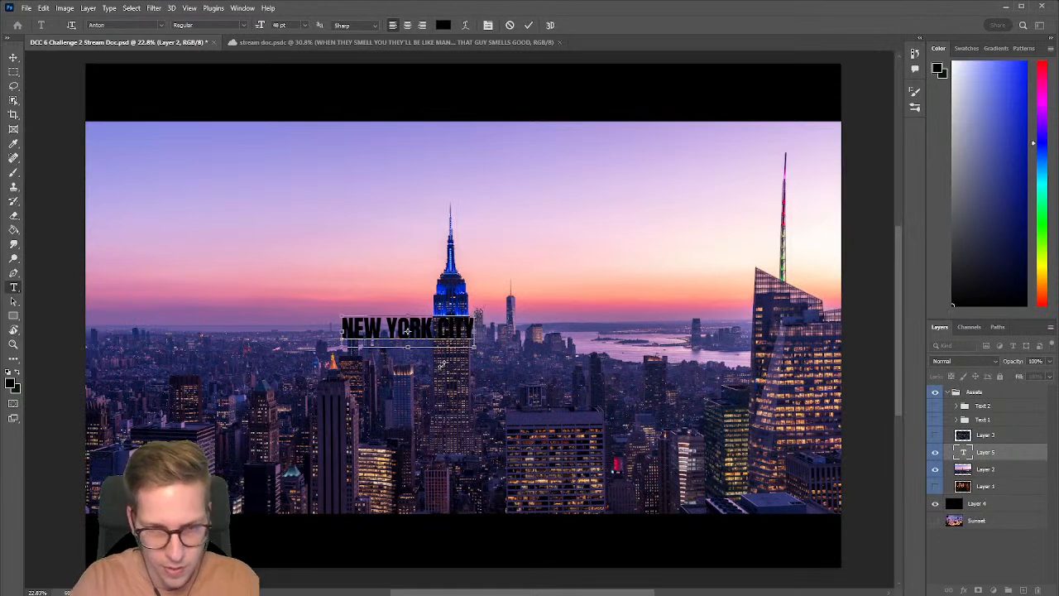
{"action": "left_click", "coordinate": [444, 25]}
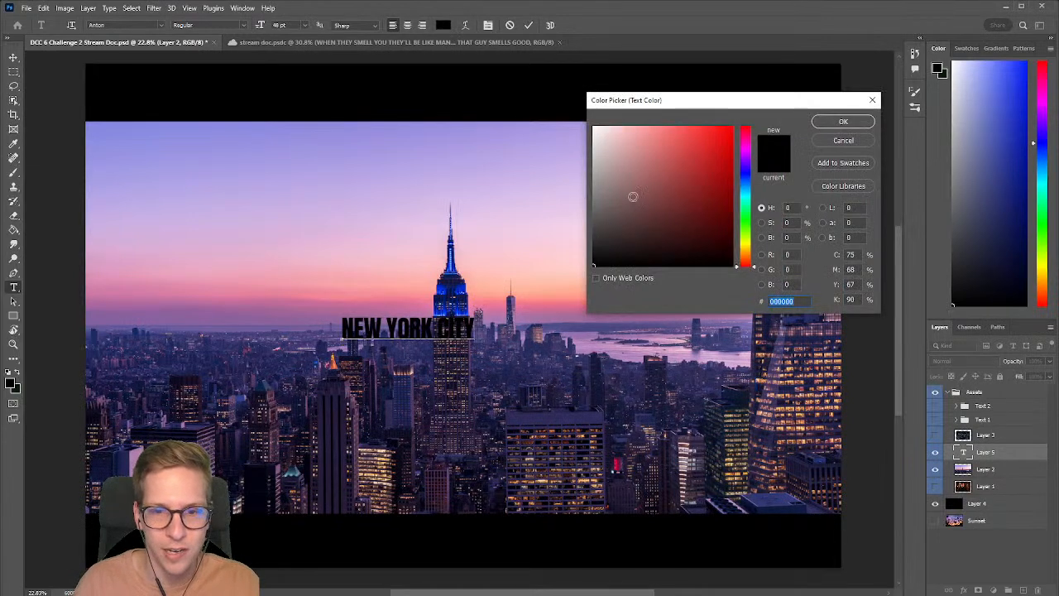
{"action": "type", "text": "ffffff"}
{"action": "left_click", "coordinate": [835, 126]}
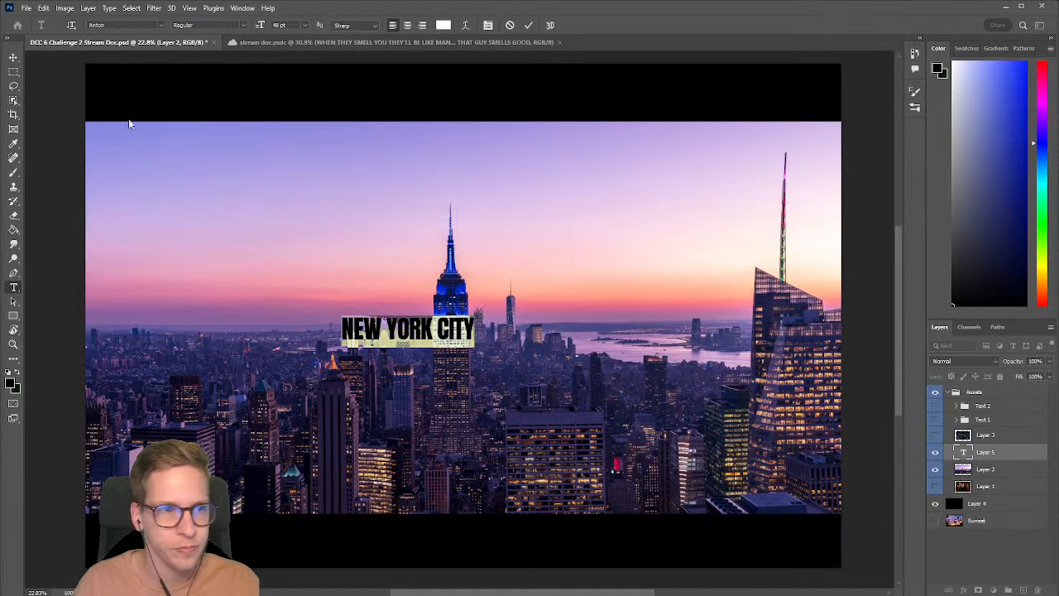
{"action": "left_click", "coordinate": [13, 58]}
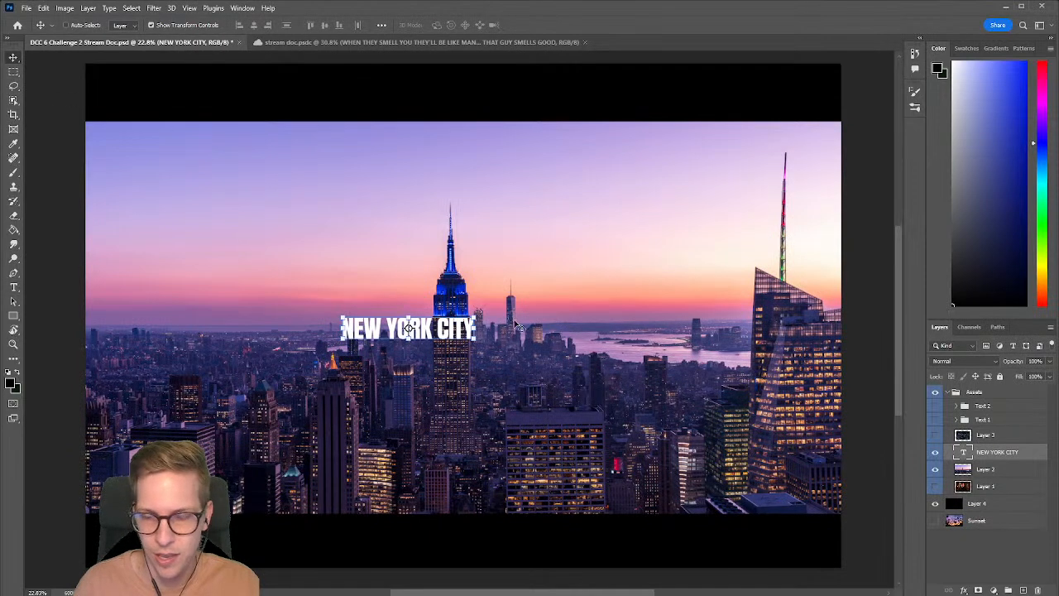
Step: Enlarge the NEW YORK CITY text to about three times its size and center it over the skyline photo
{"action": "left_click_drag", "start_coordinate": [475, 315], "coordinate": [720, 248]}
{"action": "left_click_drag", "start_coordinate": [650, 292], "coordinate": [515, 340]}
{"action": "left_click", "coordinate": [594, 298], "text": "ctrl"}
{"action": "left_click_drag", "start_coordinate": [587, 365], "coordinate": [556, 377]}
{"action": "key", "text": "Return"}
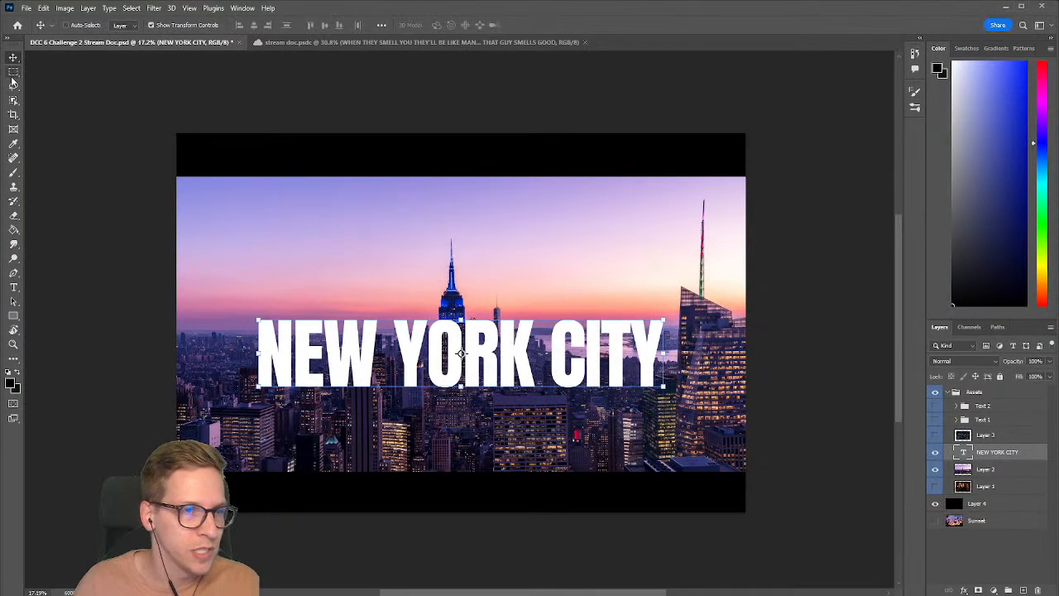
Step: Make a rectangular selection around the NEW YORK CITY lettering and fill it with white on a new layer
{"action": "left_click", "coordinate": [13, 315]}
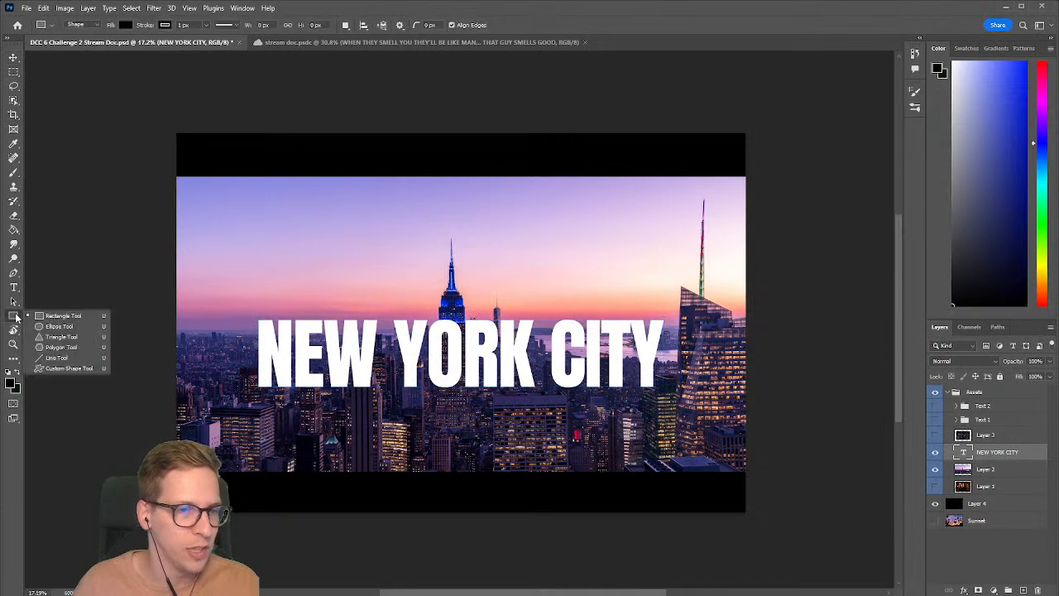
{"action": "left_click", "coordinate": [13, 72]}
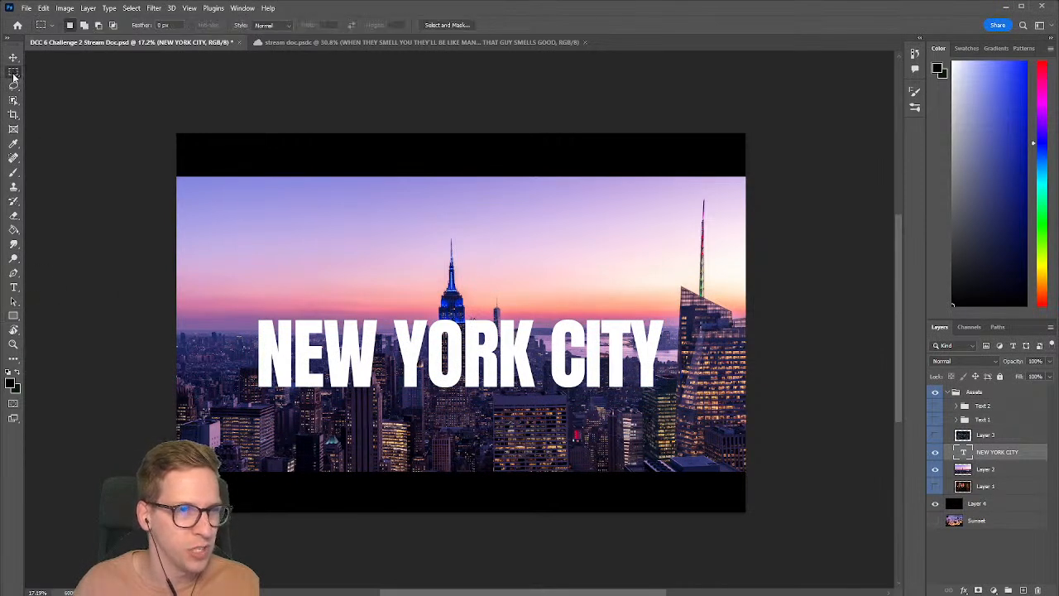
{"action": "left_click_drag", "start_coordinate": [237, 294], "coordinate": [678, 412]}
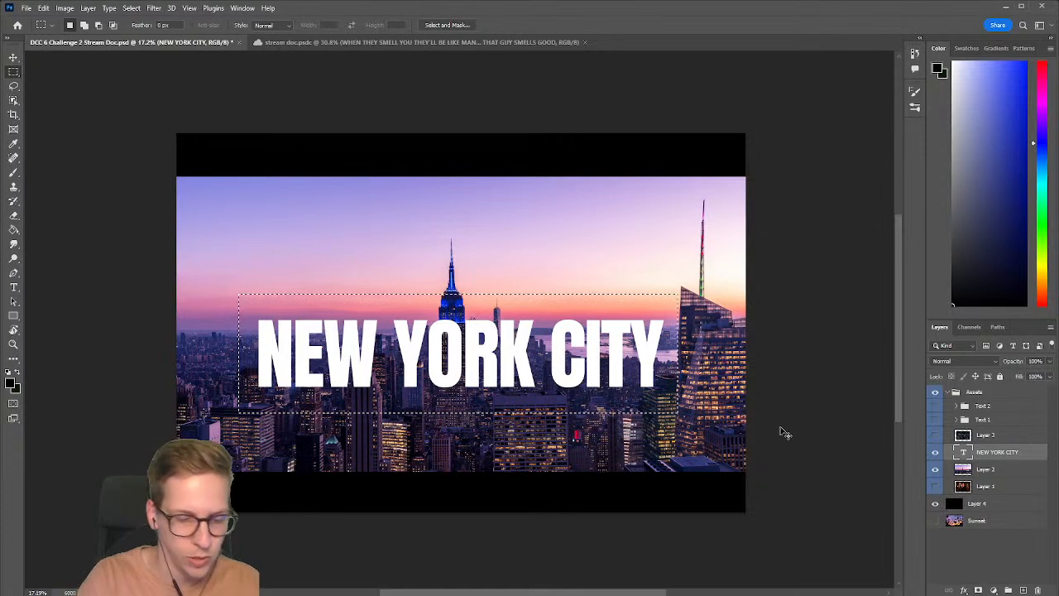
{"action": "key", "text": "ctrl+shift+n"}
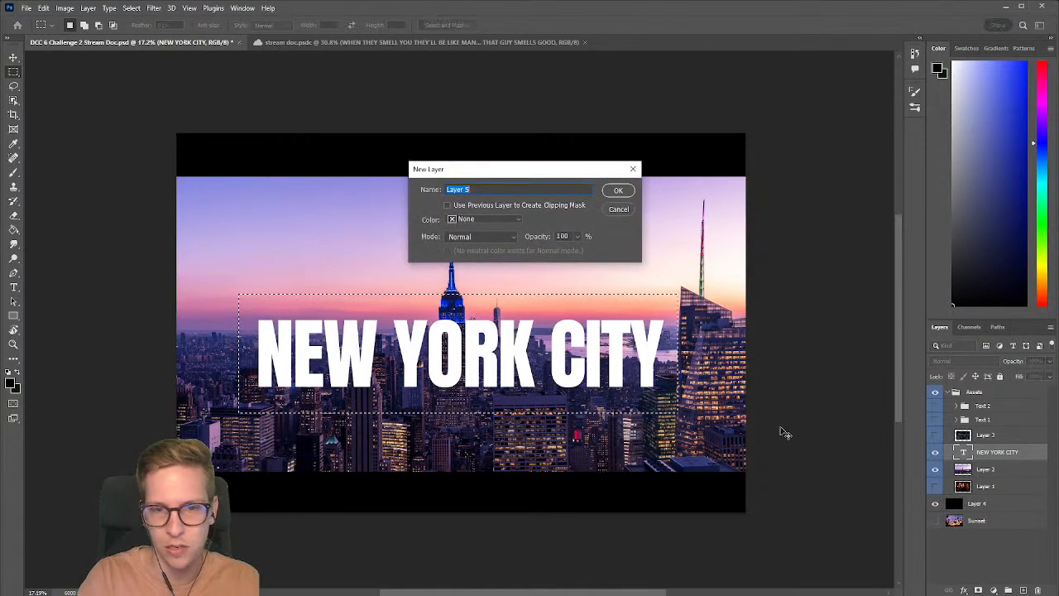
{"action": "key", "text": "Return"}
{"action": "key", "text": "g"}
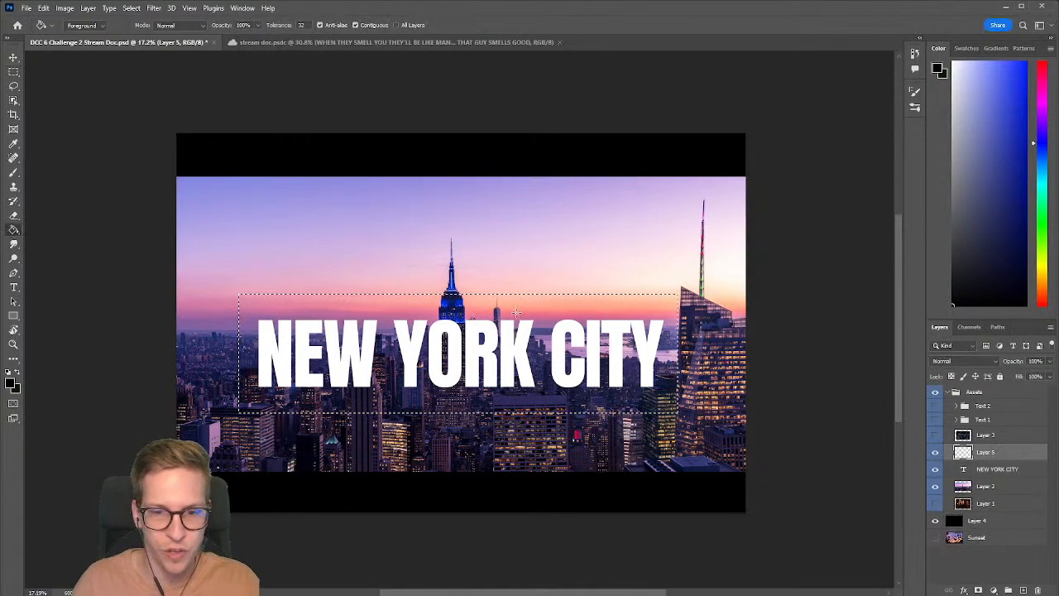
{"action": "left_click", "coordinate": [447, 317]}
{"action": "key", "text": "x"}
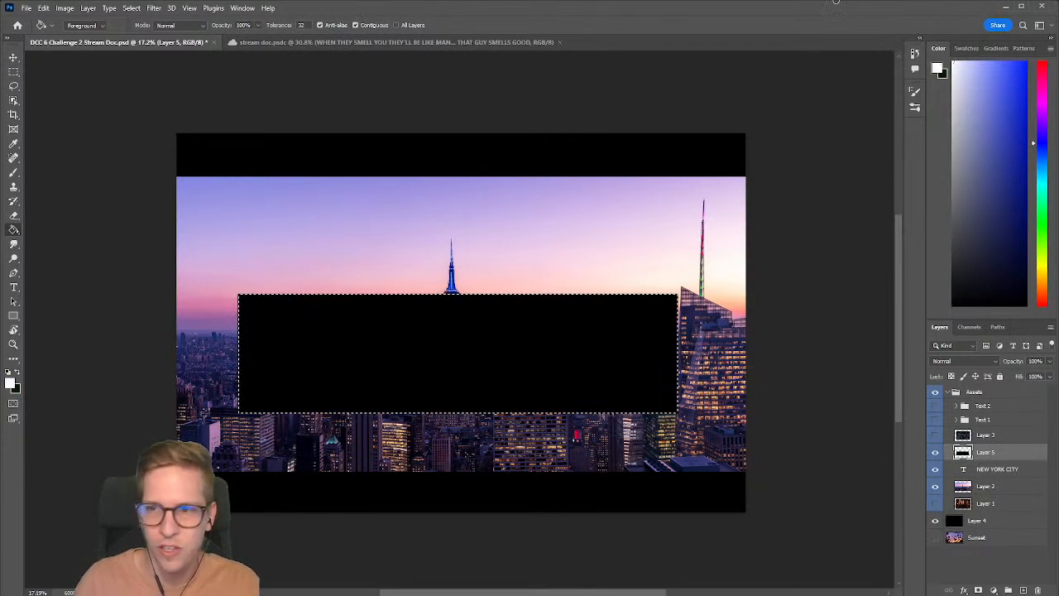
{"action": "left_click", "coordinate": [441, 367]}
Step: Compare the white rectangle hidden and shown, and place the NEW YORK CITY text layer above it
{"action": "left_click", "coordinate": [936, 452]}
{"action": "left_click", "coordinate": [936, 452]}
{"action": "left_click", "coordinate": [1002, 470]}
{"action": "left_click_drag", "start_coordinate": [1003, 473], "coordinate": [966, 458]}
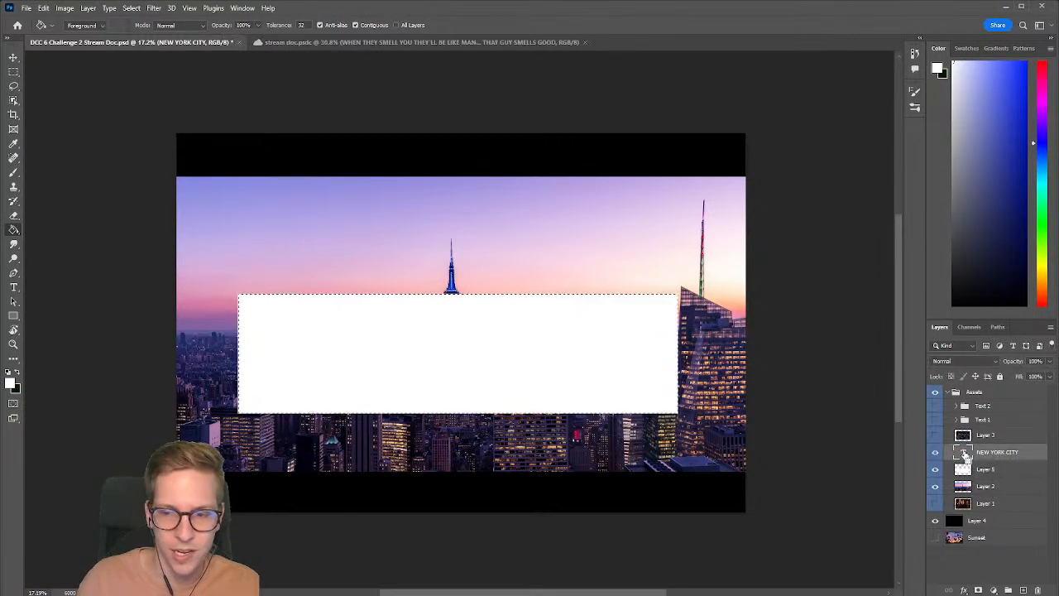
Step: Load the NEW YORK CITY lettering's outline as a selection and rename the white rectangle's layer White
{"action": "left_click", "coordinate": [964, 455], "text": "ctrl"}
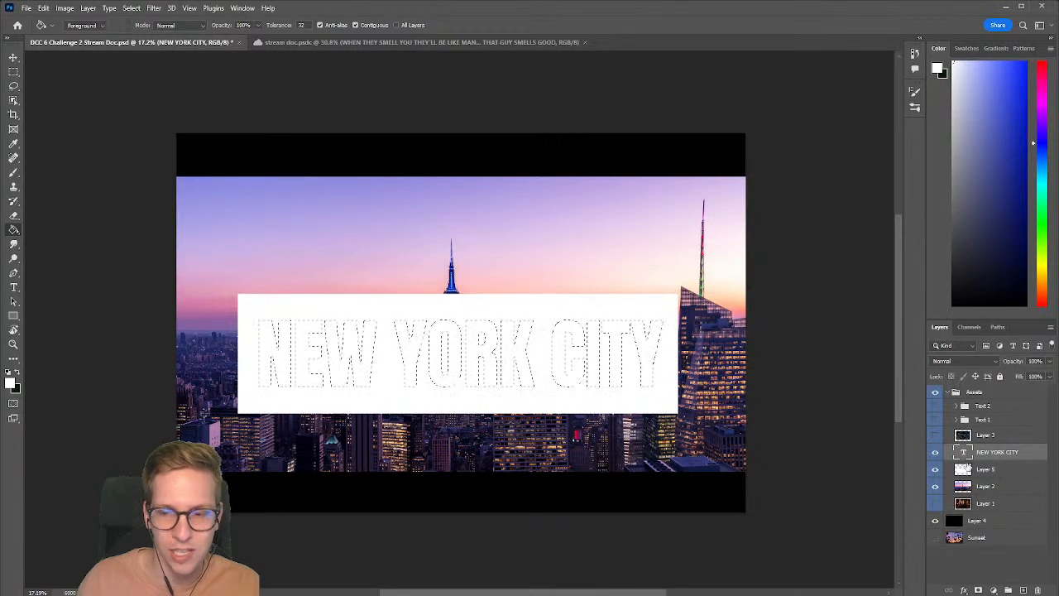
{"action": "left_click", "coordinate": [989, 471]}
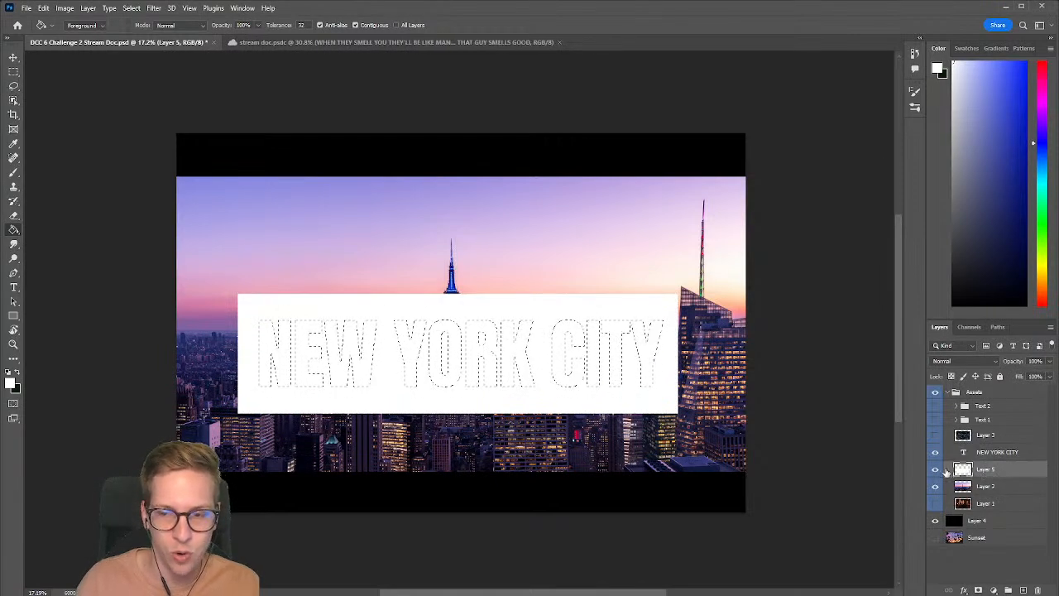
{"action": "double_click", "coordinate": [988, 470]}
{"action": "type", "text": "White"}
{"action": "key", "text": "Return"}
Step: Cut the lettering out of the White layer with an inverted layer mask and hide the NEW YORK CITY text layer
{"action": "left_click", "coordinate": [978, 590]}
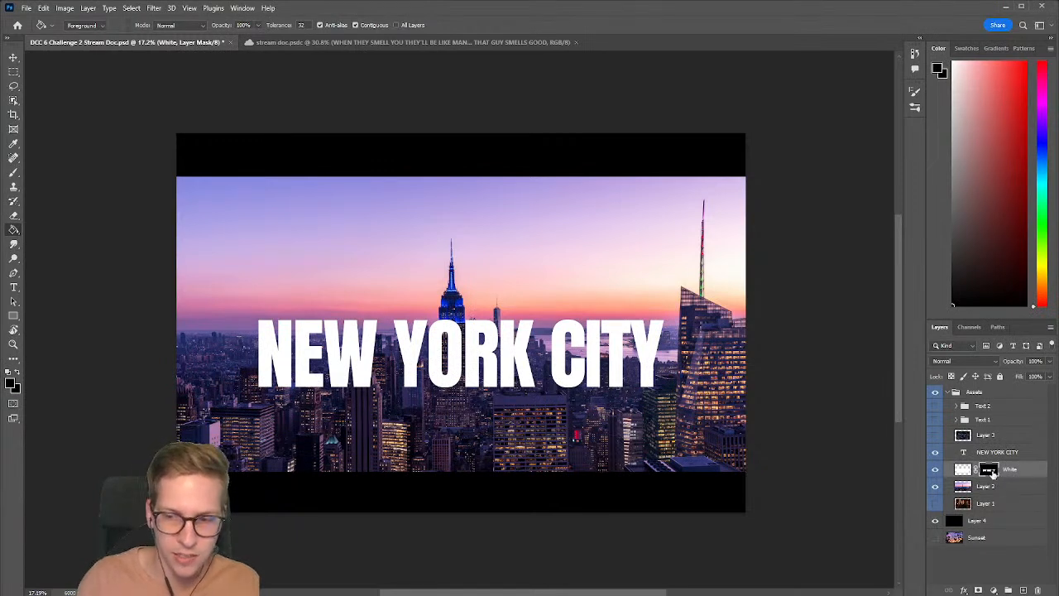
{"action": "key", "text": "ctrl+i"}
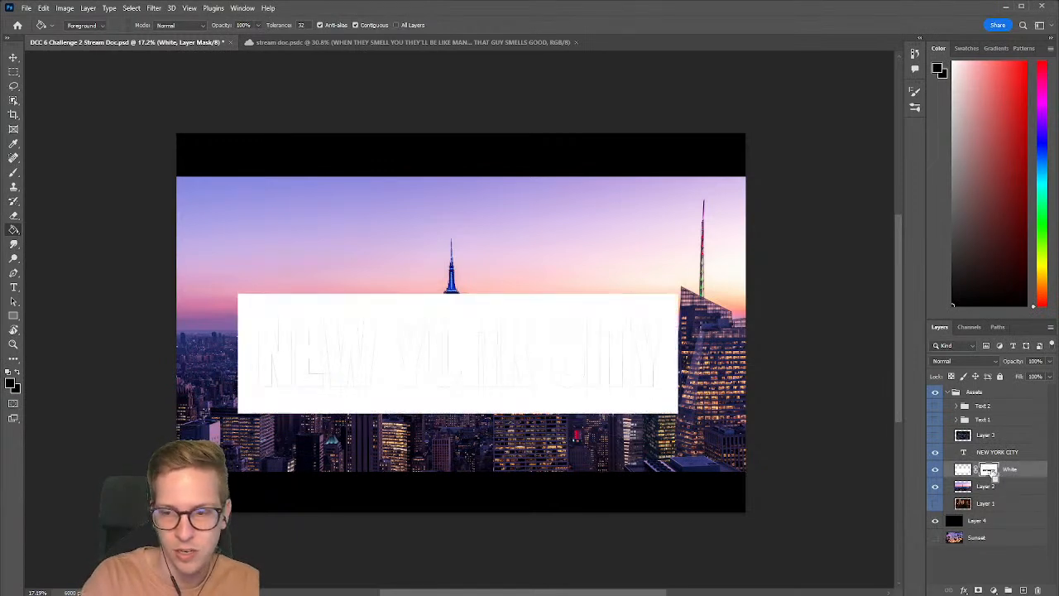
{"action": "left_click", "coordinate": [935, 453]}
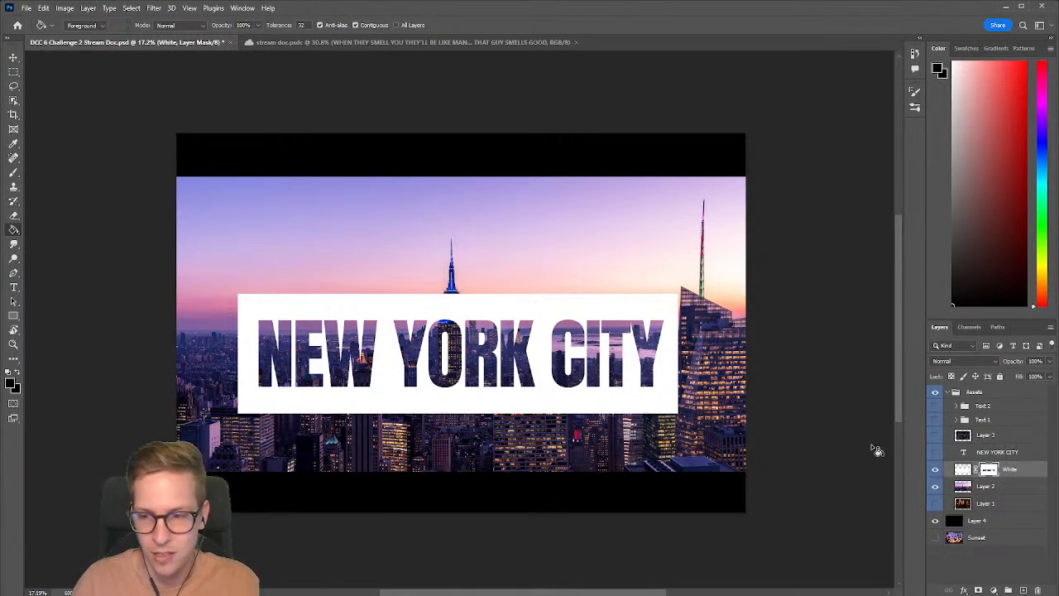
Step: Trim narrow strips off the upper and lower edges of the white rectangle on the White layer
{"action": "left_click", "coordinate": [962, 470]}
{"action": "key", "text": "m"}
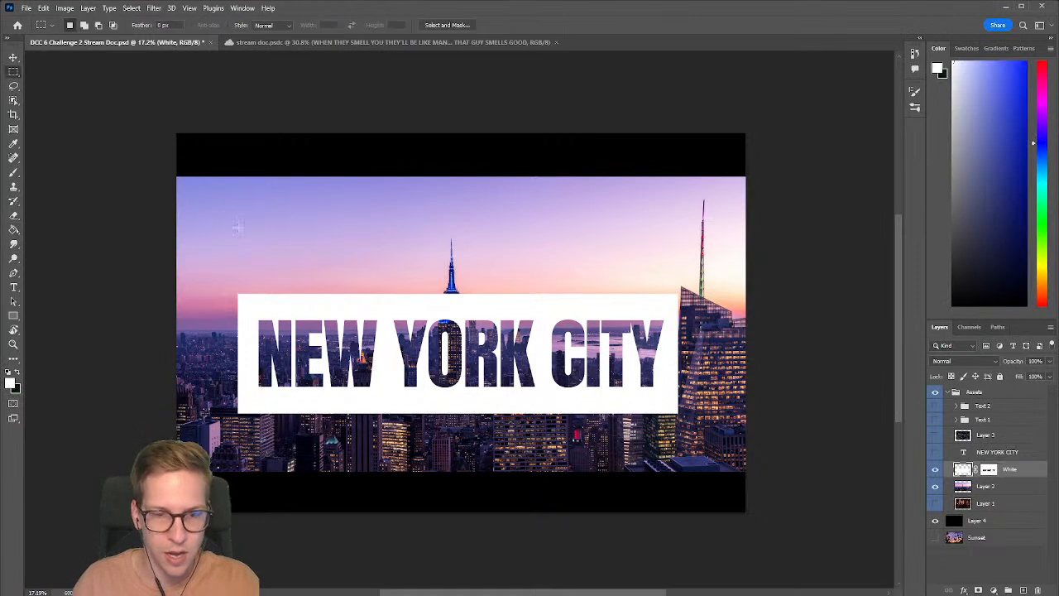
{"action": "left_click_drag", "start_coordinate": [217, 256], "coordinate": [714, 304]}
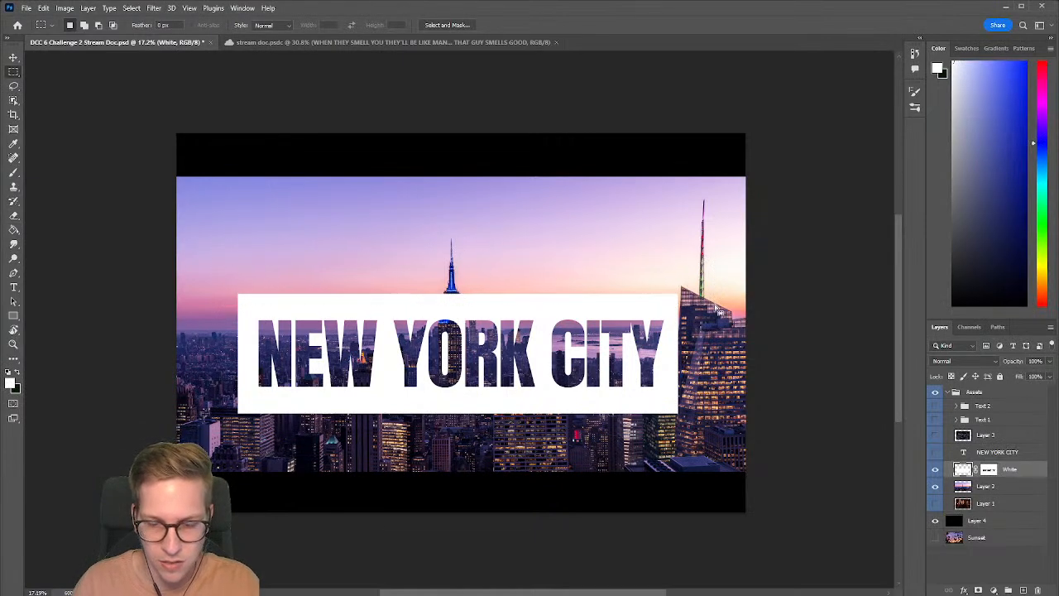
{"action": "key", "text": "Delete"}
{"action": "left_click_drag", "start_coordinate": [217, 407], "coordinate": [732, 460]}
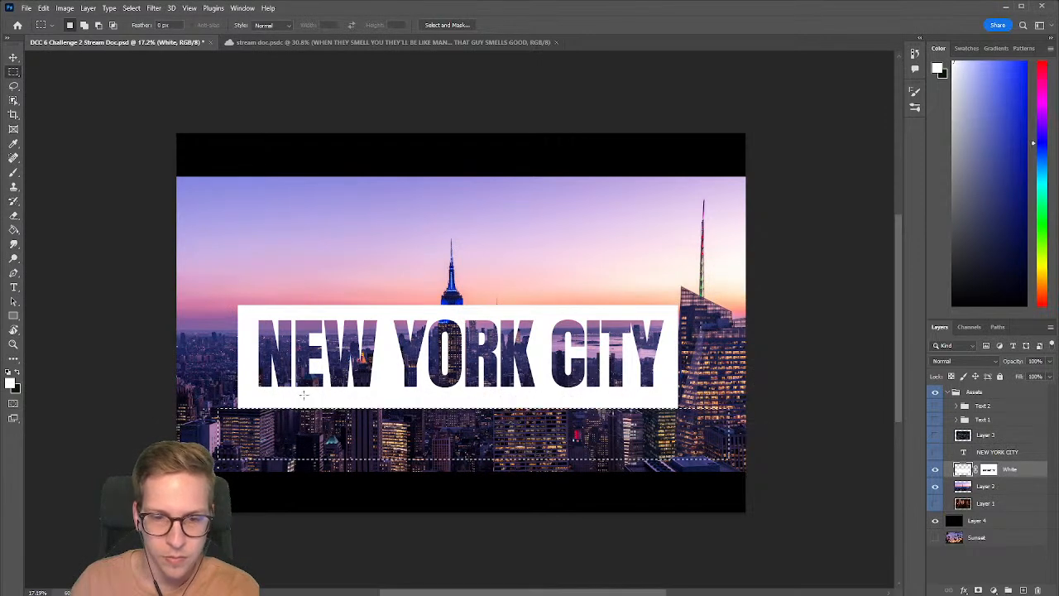
{"action": "left_click_drag", "start_coordinate": [228, 401], "coordinate": [728, 459]}
{"action": "key", "text": "Delete"}
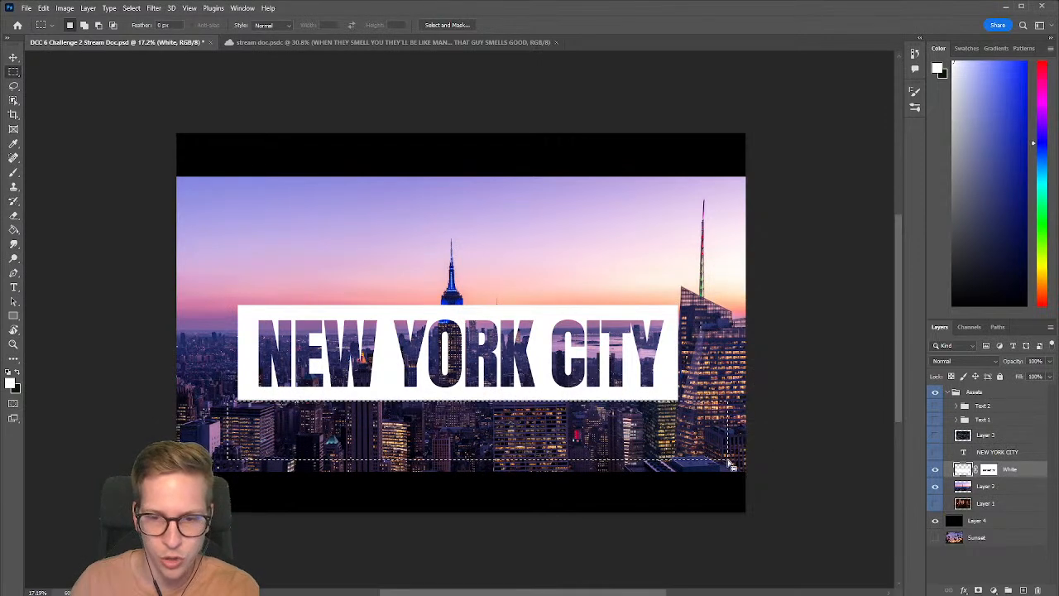
Step: Hide the White layer, briefly show the NEW YORK CITY text over the skyline, and hide it again
{"action": "left_click", "coordinate": [935, 469]}
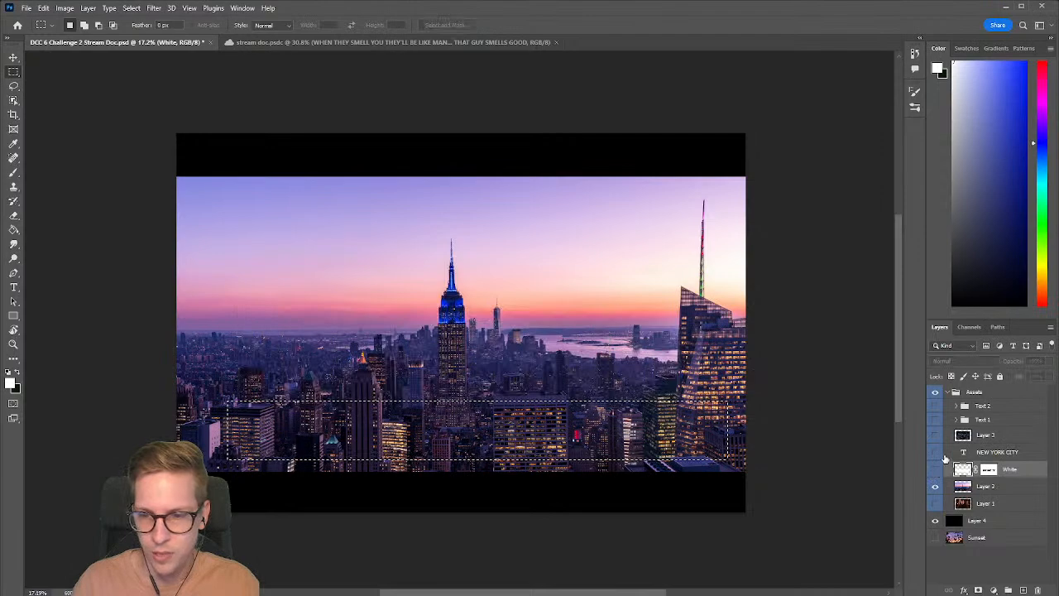
{"action": "left_click", "coordinate": [940, 452]}
{"action": "left_click", "coordinate": [936, 453]}
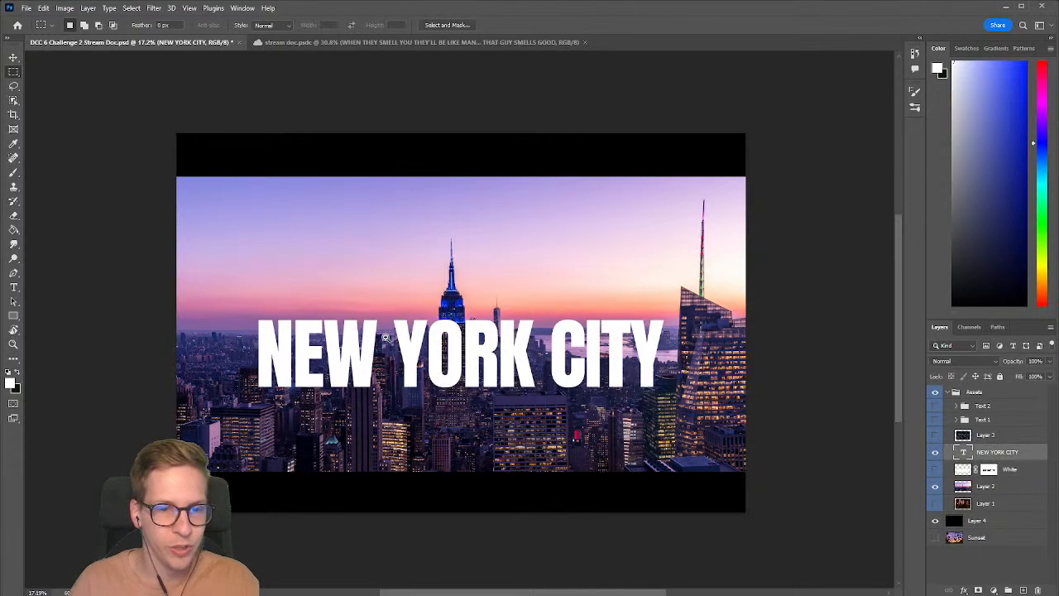
{"action": "scroll", "coordinate": [441, 345], "scroll_direction": "up", "scroll_amount": 2}
{"action": "scroll", "coordinate": [528, 381], "scroll_direction": "up", "scroll_amount": 2}
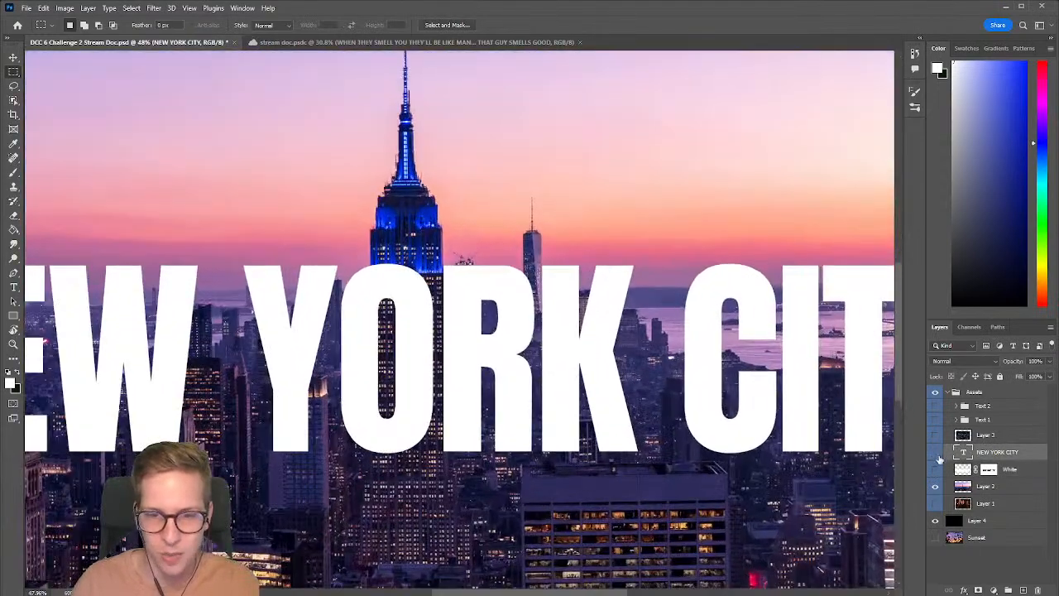
{"action": "left_click", "coordinate": [935, 452]}
{"action": "scroll", "coordinate": [411, 335], "scroll_direction": "up", "scroll_amount": 1}
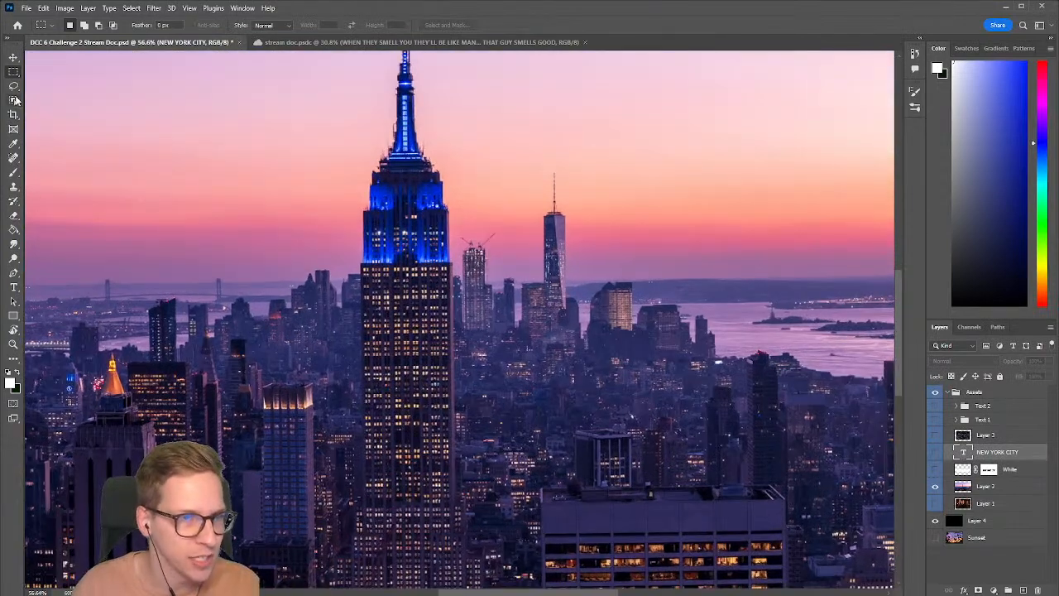
Step: Outline the tall blue-lit tower's shaft and upper section with a closed Polygonal Lasso selection
{"action": "left_click", "coordinate": [14, 88]}
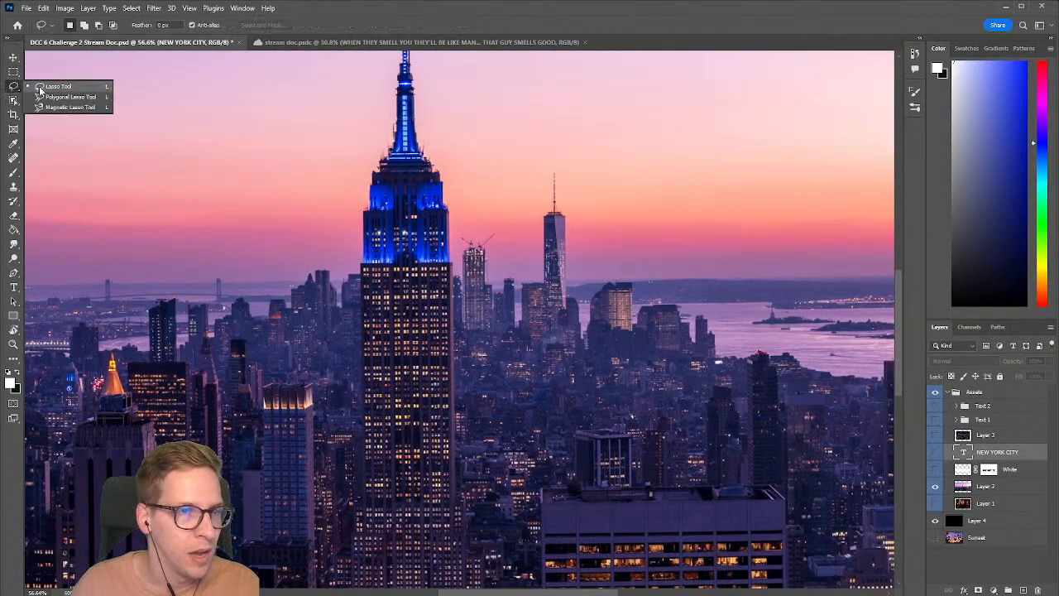
{"action": "left_click", "coordinate": [39, 89]}
{"action": "right_click", "coordinate": [13, 86]}
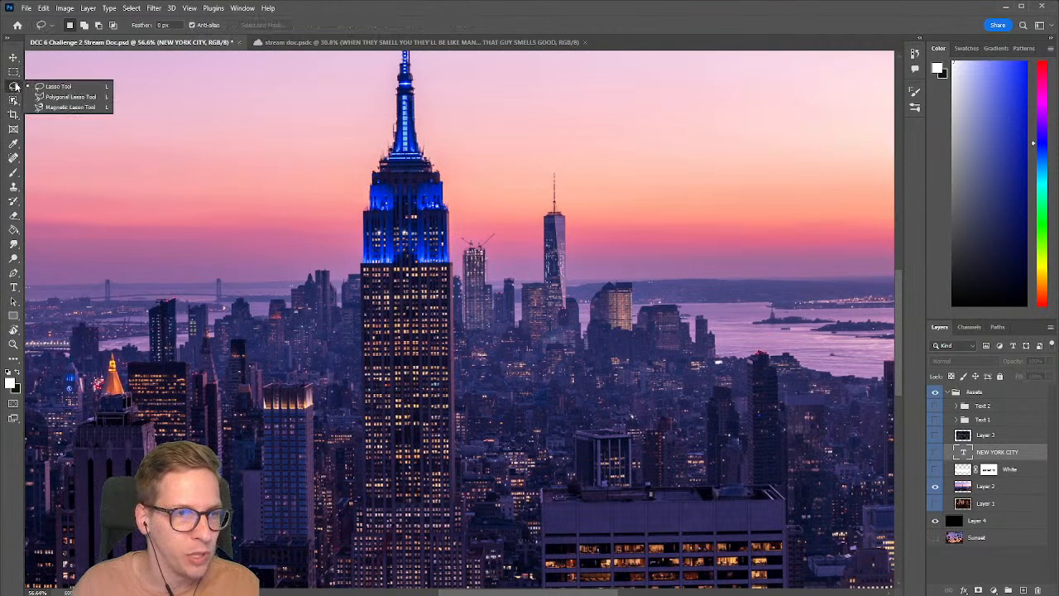
{"action": "left_click", "coordinate": [49, 94]}
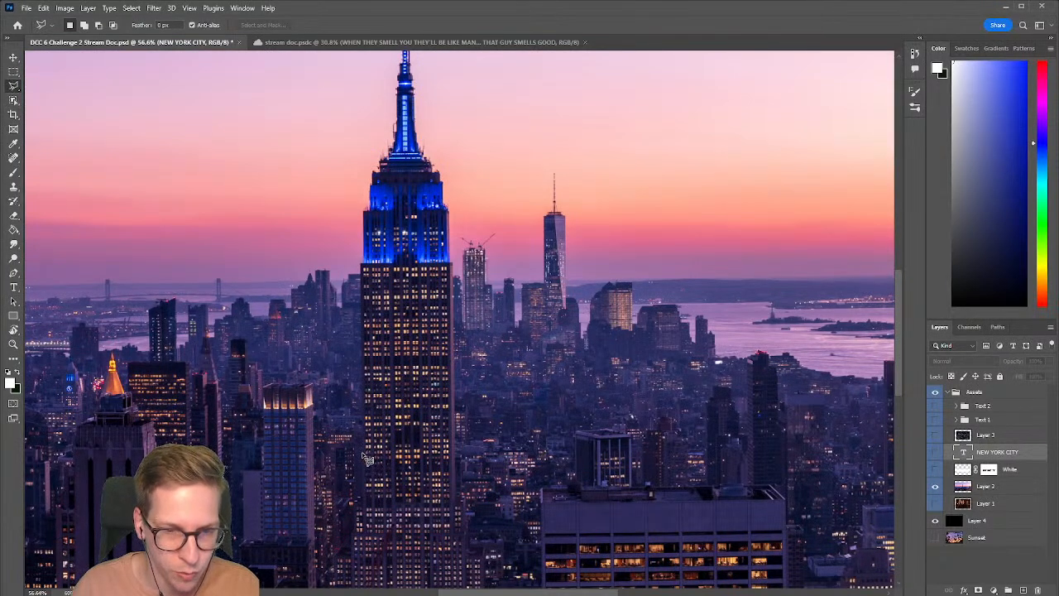
{"action": "left_click", "coordinate": [364, 453]}
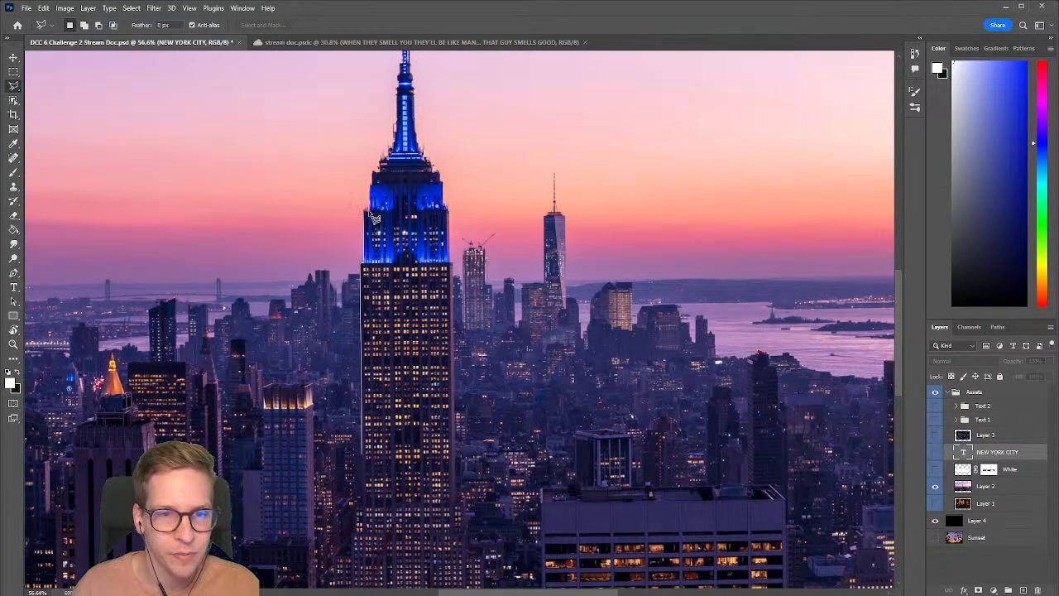
{"action": "left_click", "coordinate": [372, 176]}
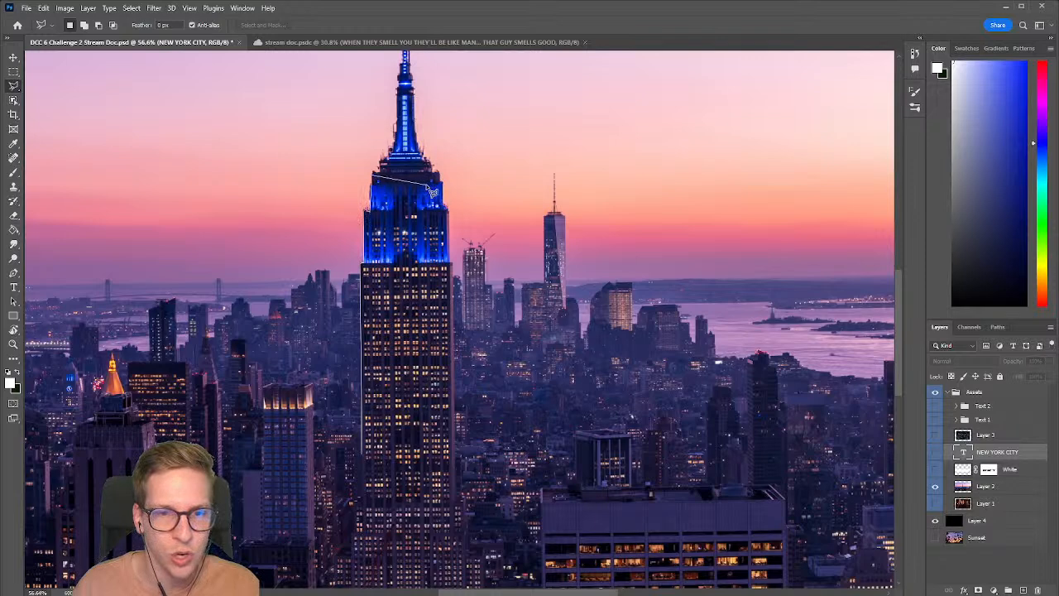
{"action": "left_click", "coordinate": [444, 181]}
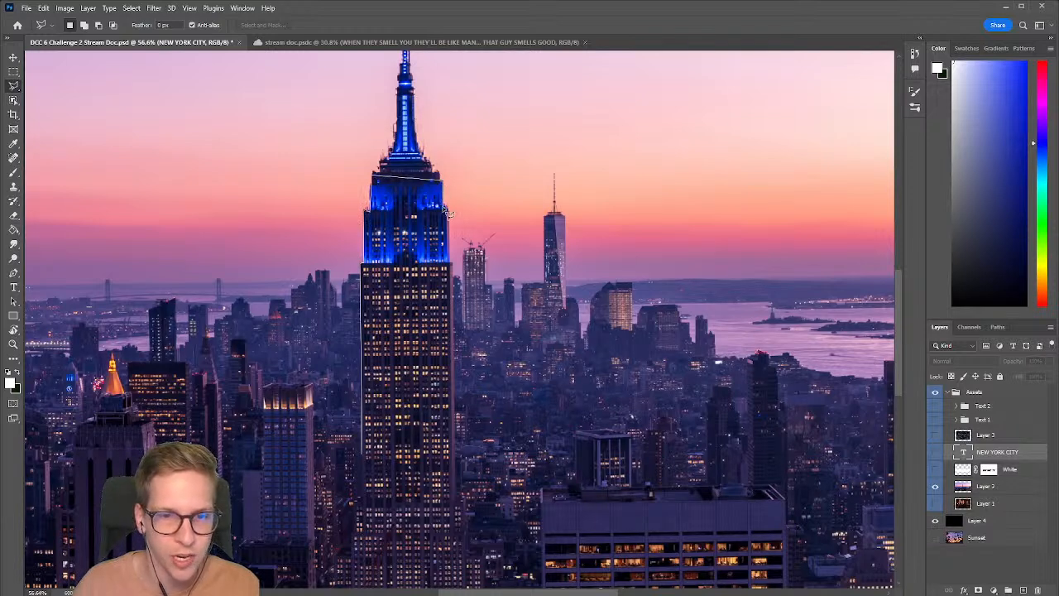
{"action": "left_click", "coordinate": [449, 263]}
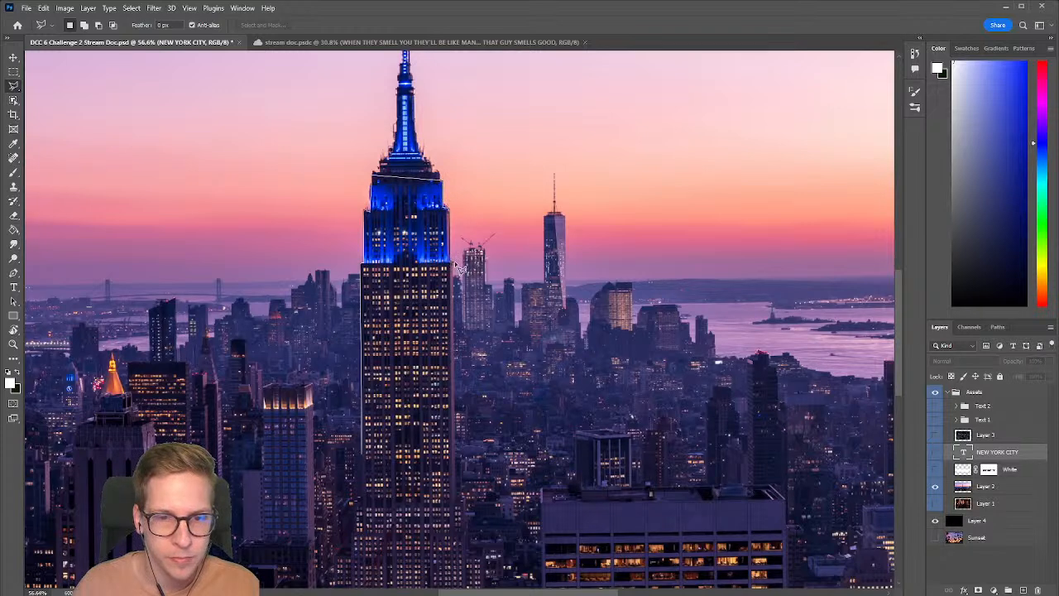
{"action": "left_click", "coordinate": [455, 461]}
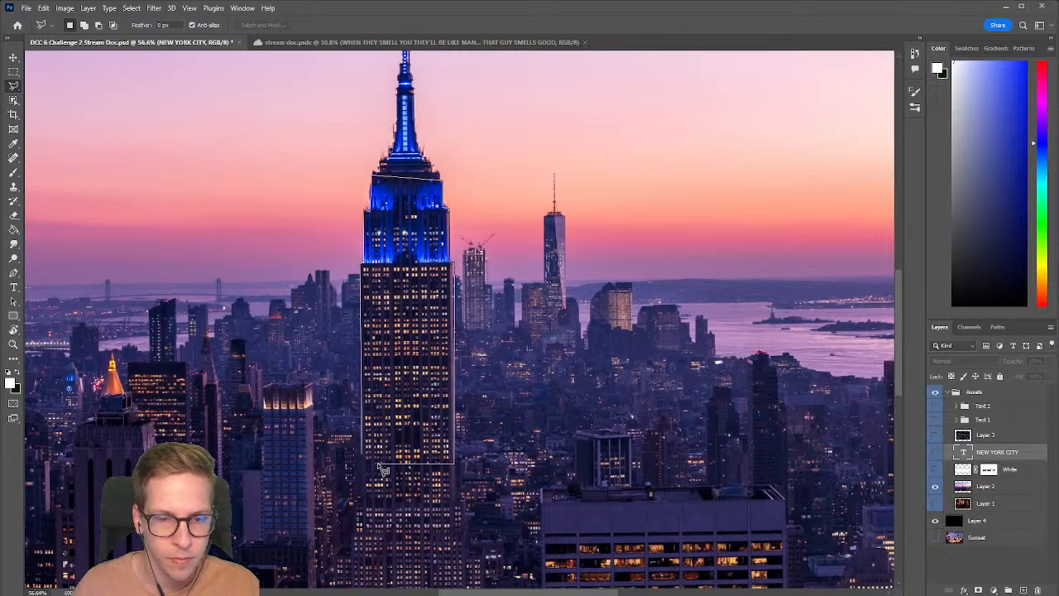
{"action": "double_click", "coordinate": [364, 458]}
Step: Show the NEW YORK CITY text layer and mask the selected tower area out of it with an inverted layer mask
{"action": "left_click_drag", "start_coordinate": [436, 415], "coordinate": [410, 415]}
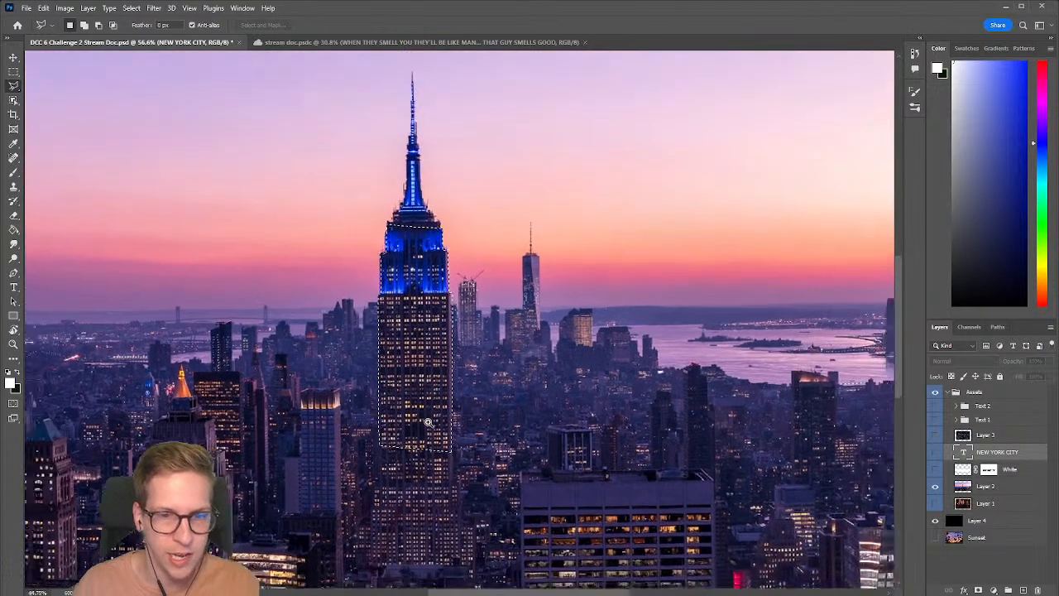
{"action": "left_click", "coordinate": [935, 453]}
{"action": "key", "text": "ctrl+0"}
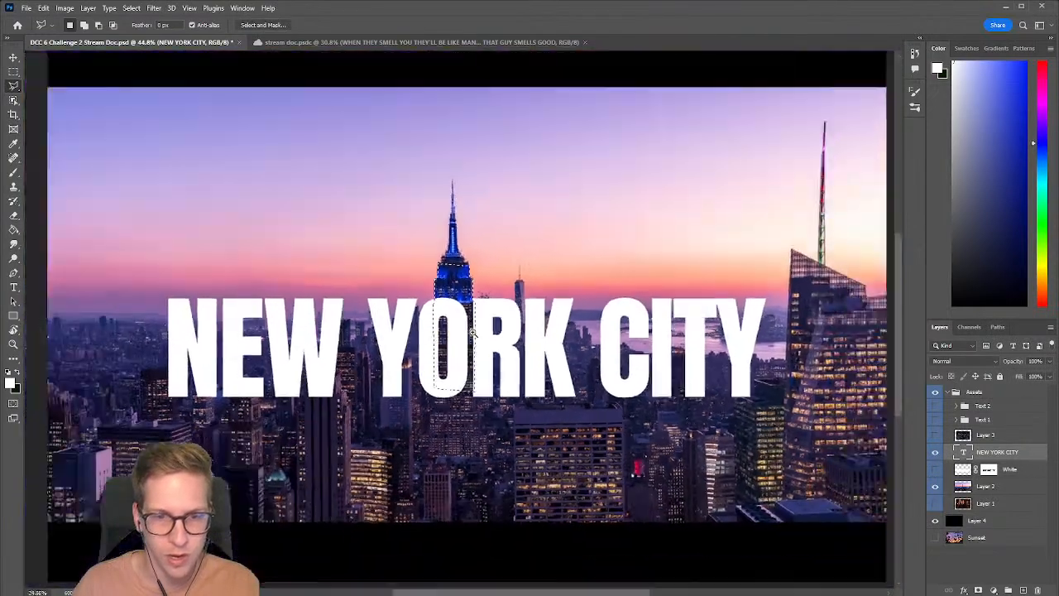
{"action": "left_click", "coordinate": [978, 589]}
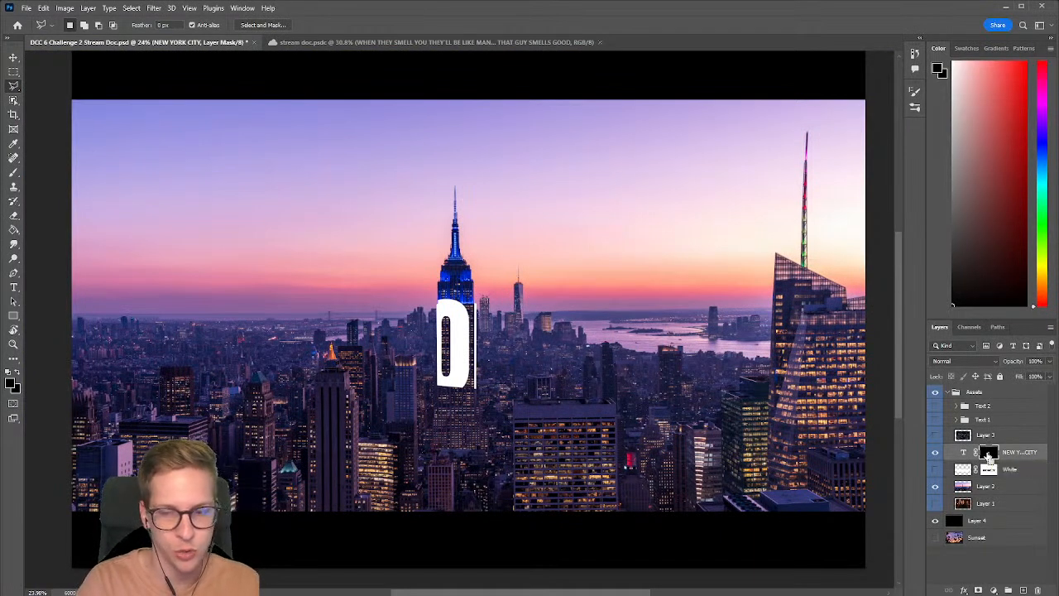
{"action": "key", "text": "ctrl+i"}
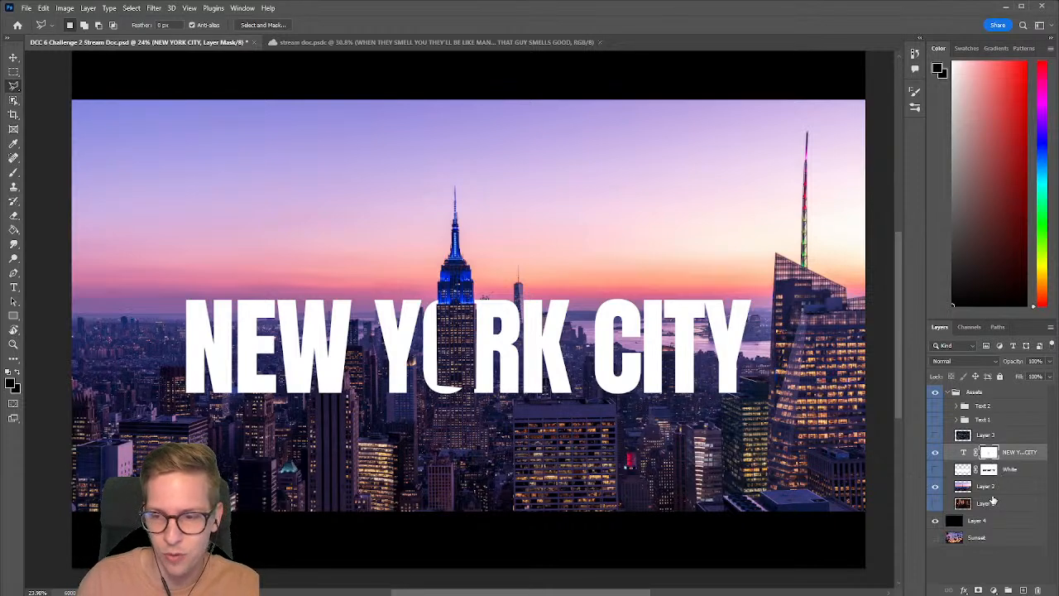
Step: Unlink the NEW YORK CITY text from its mask, scale the text to about 88%, and reposition it slightly higher behind the tower
{"action": "left_click", "coordinate": [1018, 455]}
{"action": "key", "text": "v"}
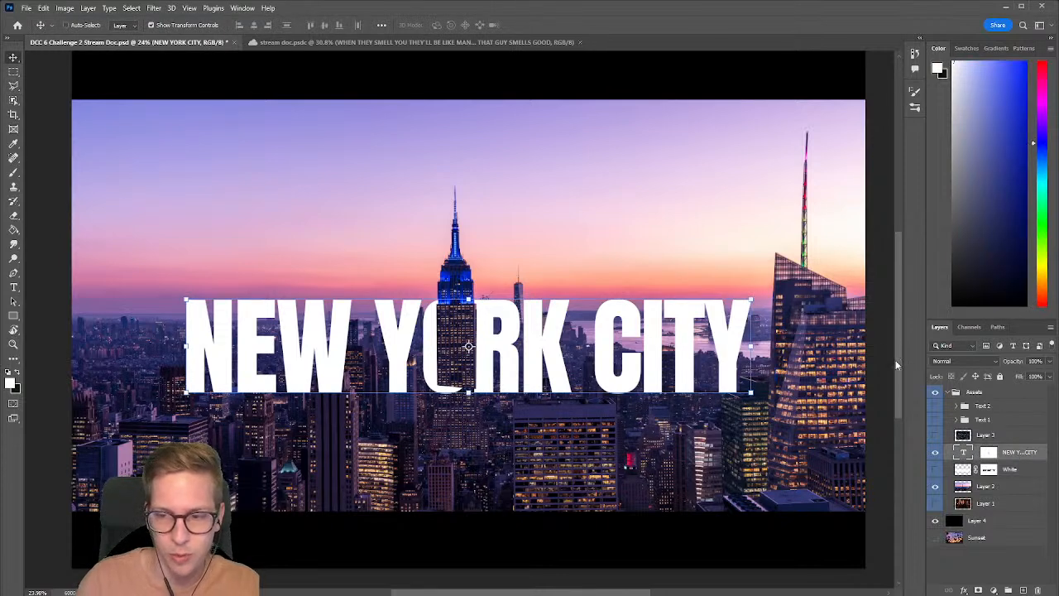
{"action": "left_click_drag", "start_coordinate": [751, 300], "coordinate": [667, 322]}
{"action": "left_click_drag", "start_coordinate": [586, 364], "coordinate": [611, 339]}
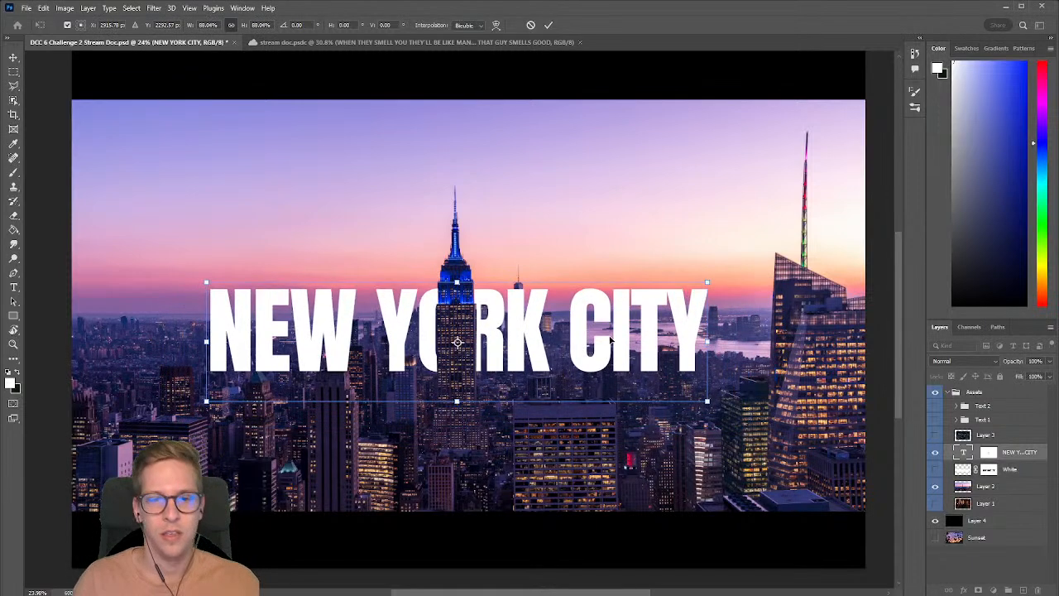
{"action": "key", "text": "Return"}
{"action": "key", "text": "b"}
{"action": "scroll", "coordinate": [579, 347], "scroll_direction": "down", "scroll_amount": 2}
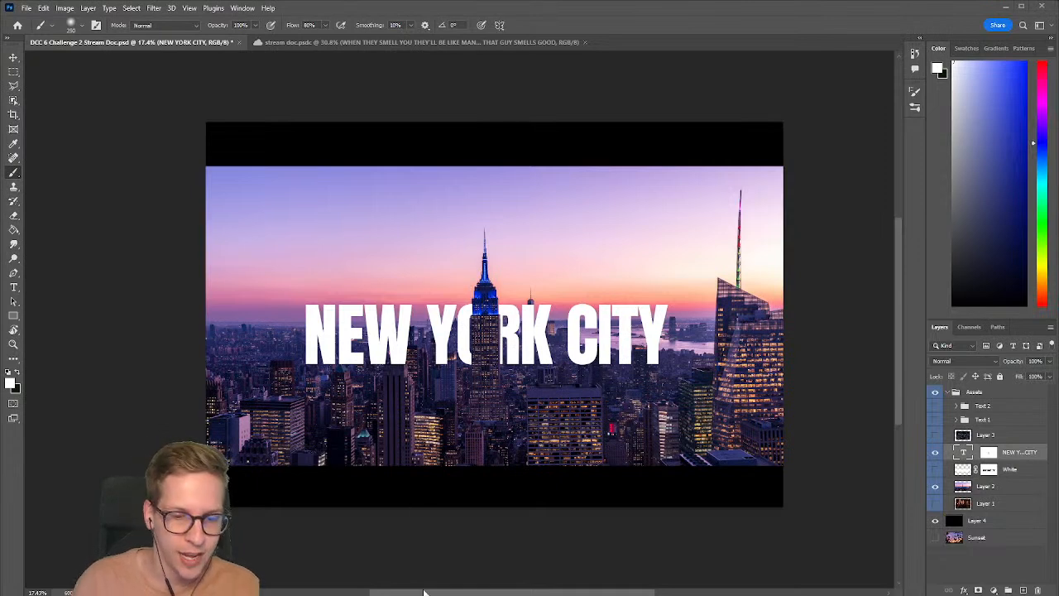
Step: Switch to Discord and look through the recent challenge submissions and comments in the dcc-feedback channel
{"action": "key", "text": "alt+Tab"}
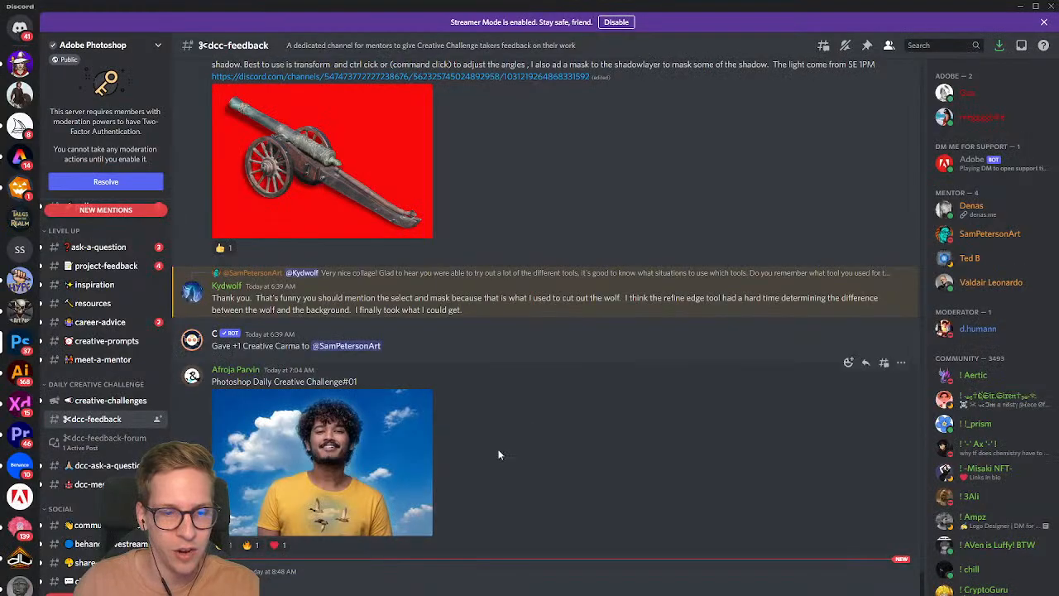
{"action": "scroll", "coordinate": [529, 397], "scroll_direction": "up", "scroll_amount": 10}
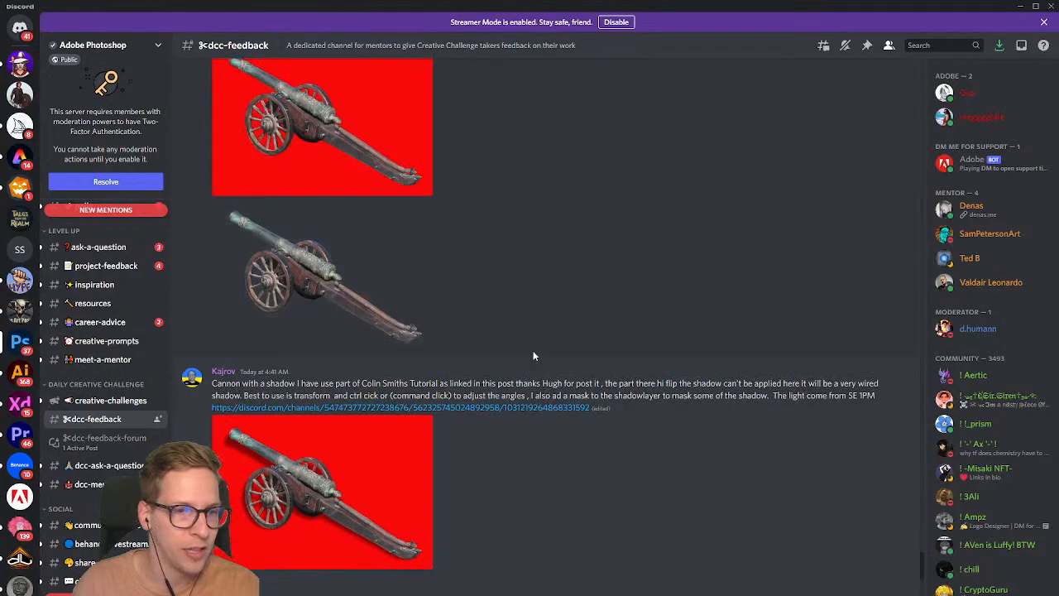
{"action": "scroll", "coordinate": [520, 340], "scroll_direction": "up", "scroll_amount": 10}
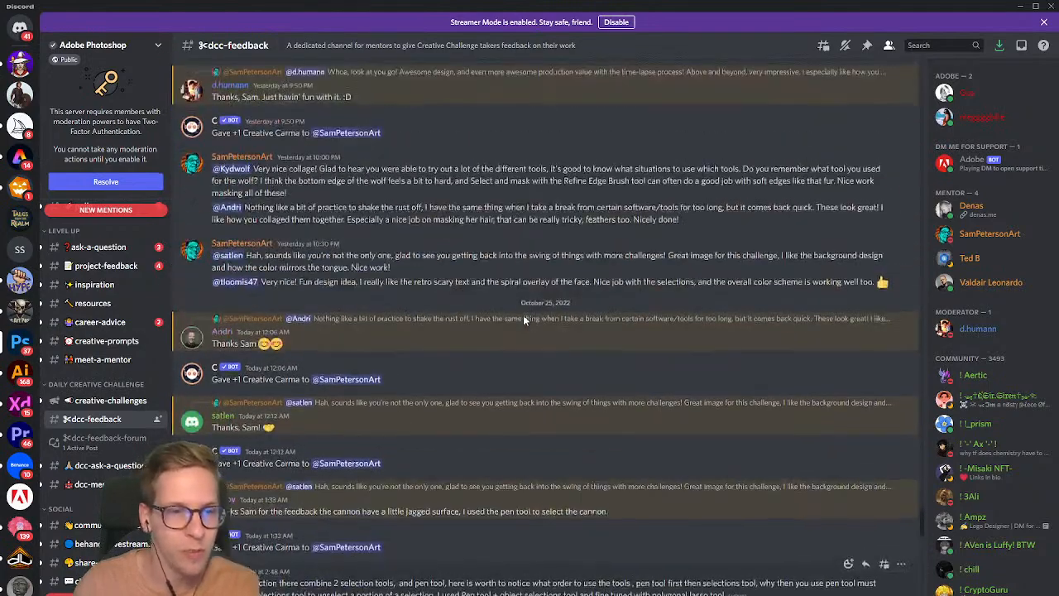
{"action": "scroll", "coordinate": [522, 318], "scroll_direction": "up", "scroll_amount": 15}
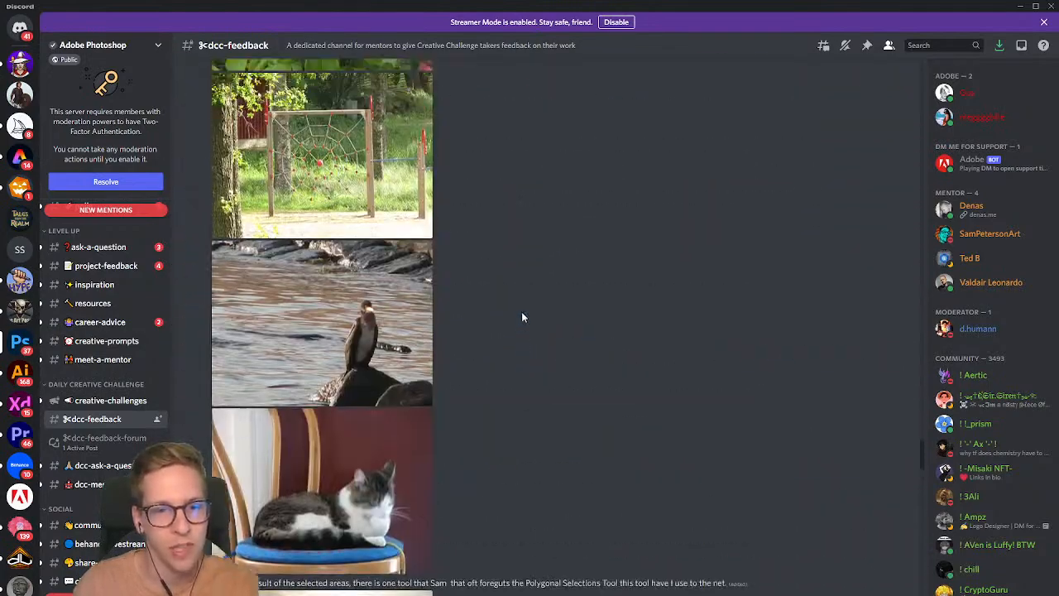
{"action": "scroll", "coordinate": [521, 315], "scroll_direction": "up", "scroll_amount": 15}
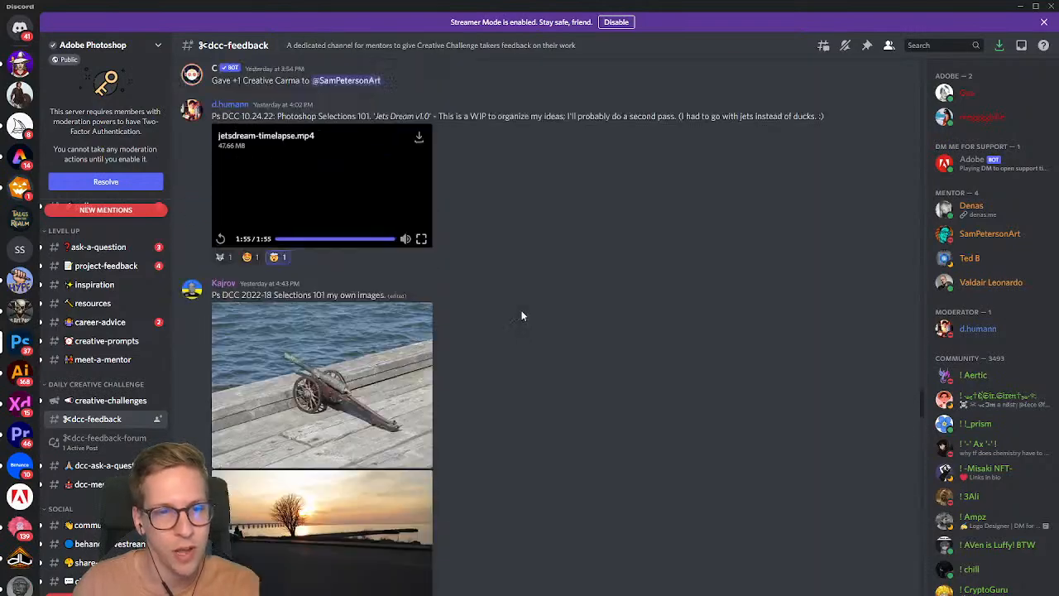
{"action": "scroll", "coordinate": [530, 306], "scroll_direction": "up", "scroll_amount": 5}
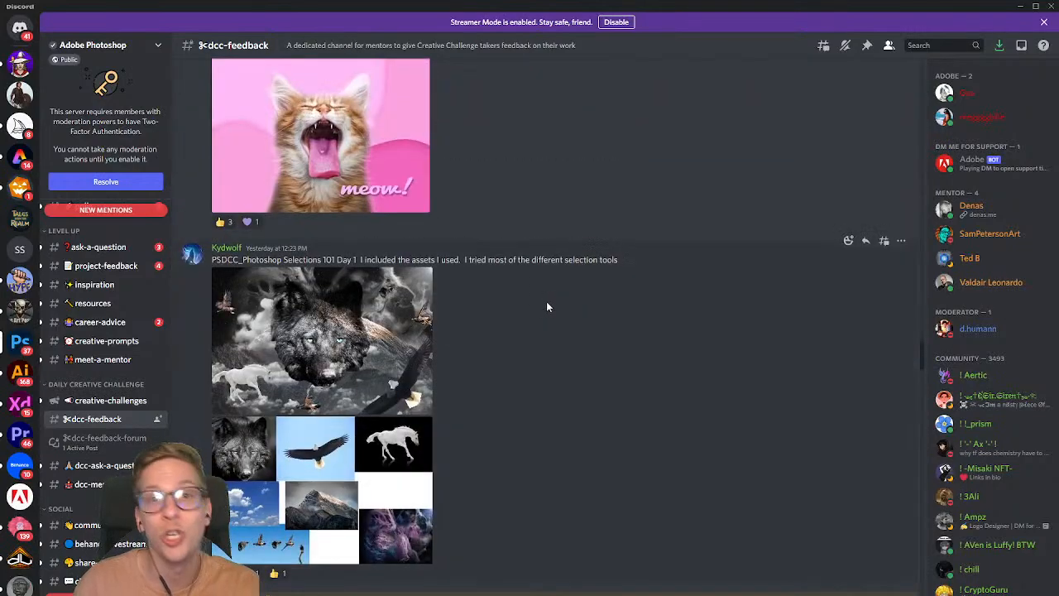
{"action": "scroll", "coordinate": [546, 294], "scroll_direction": "down", "scroll_amount": 5}
{"action": "scroll", "coordinate": [554, 300], "scroll_direction": "down", "scroll_amount": 20}
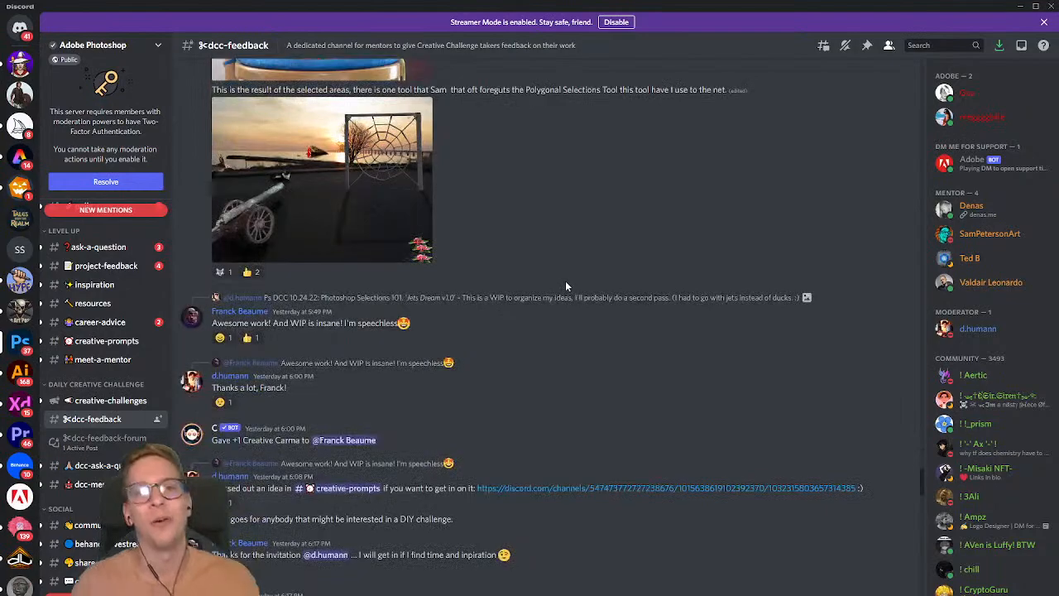
{"action": "scroll", "coordinate": [568, 306], "scroll_direction": "down", "scroll_amount": 15}
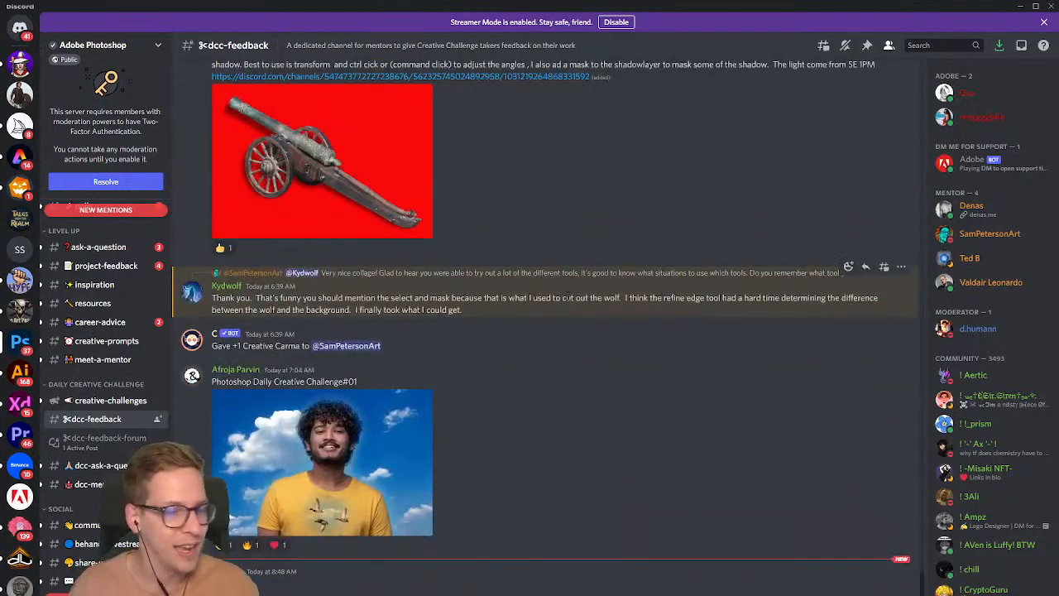